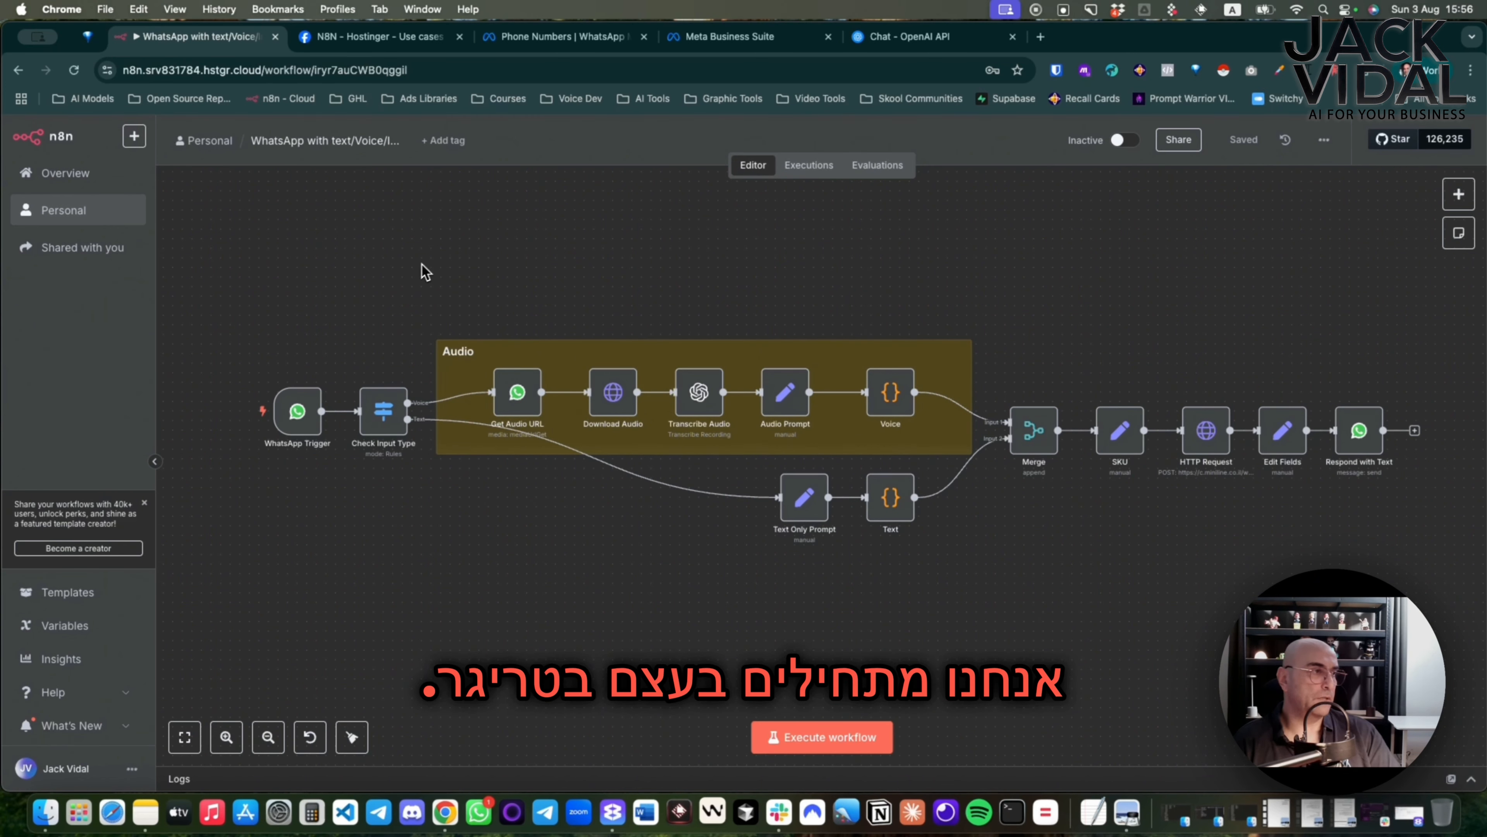
- Review the WhatsApp Trigger node's trigger events and its WhatsApp OAuth credential's Client ID
mouse_move(300, 427)
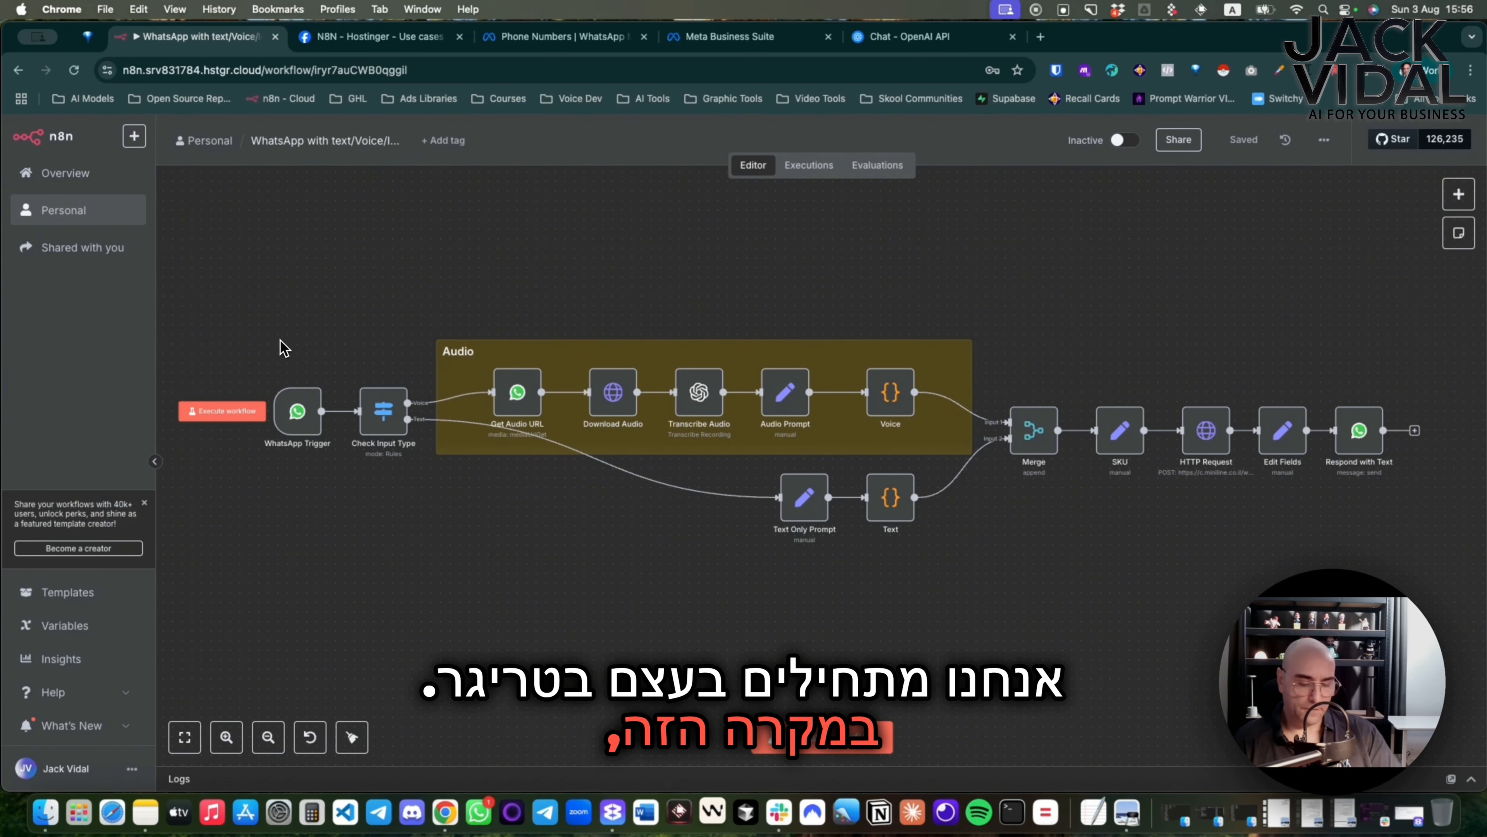
scroll(279, 309, down, 2)
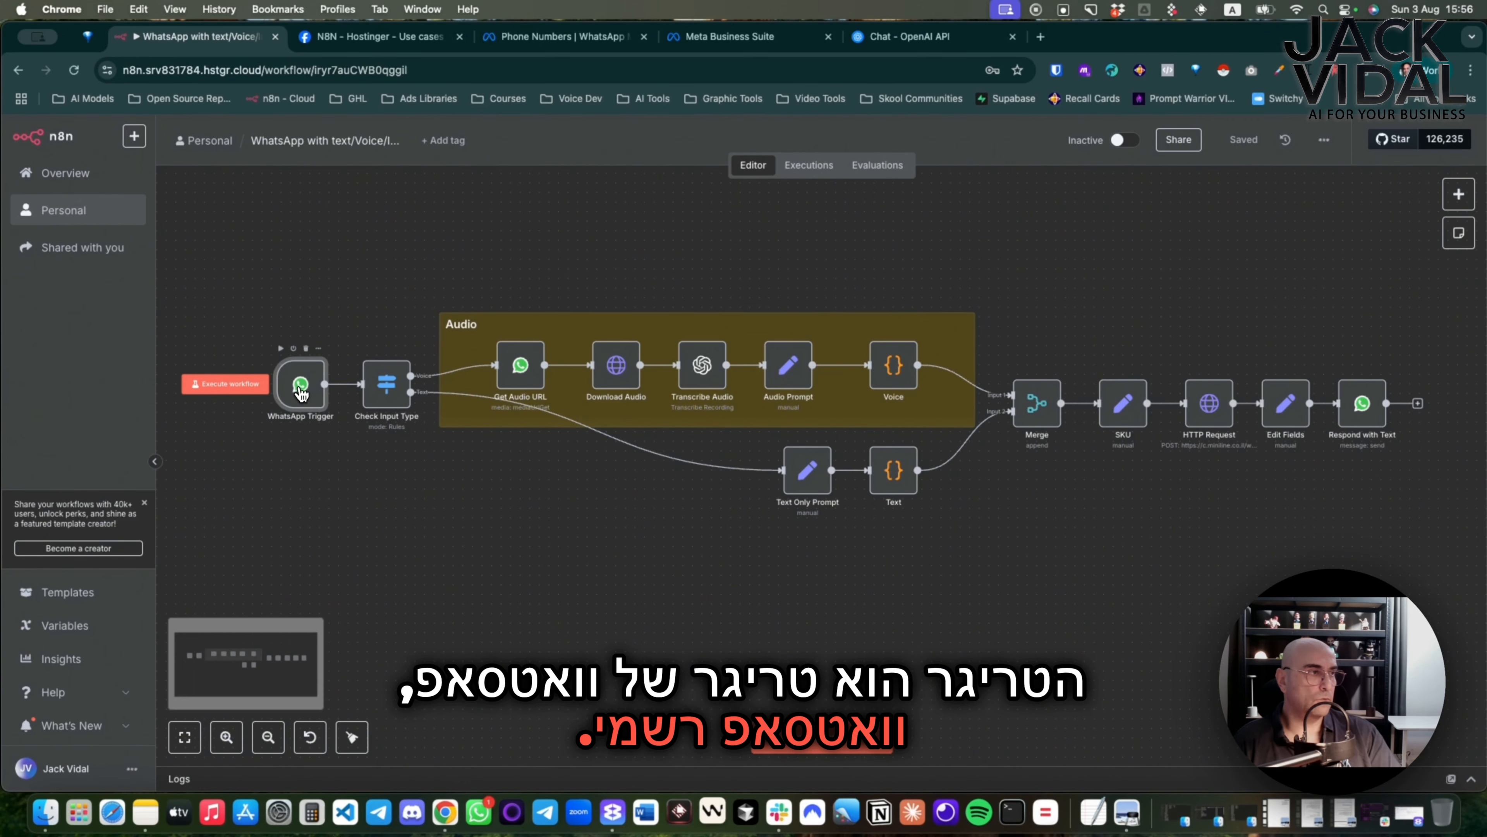
double_click(301, 387)
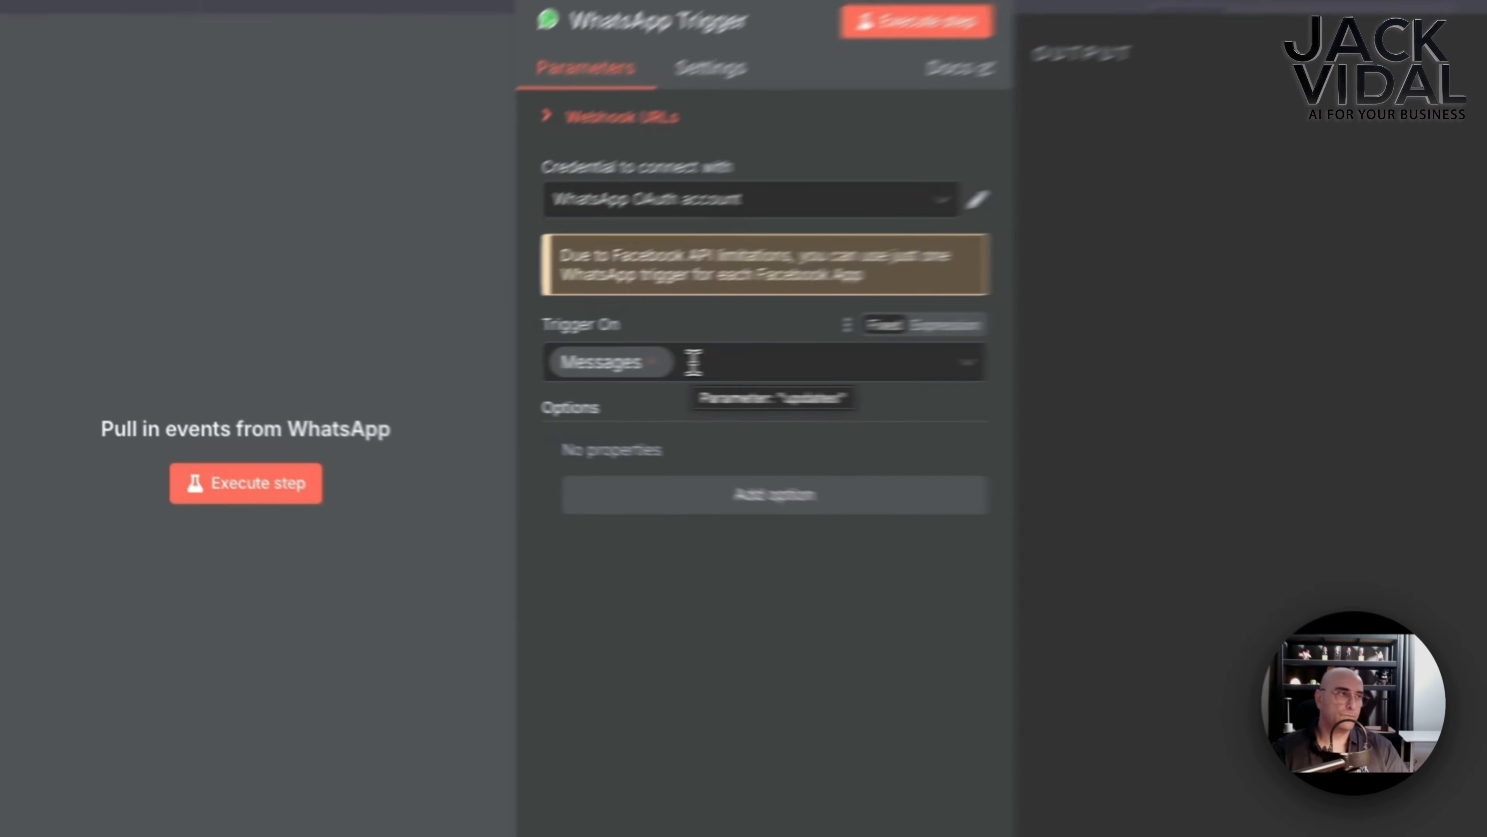
click(454, 369)
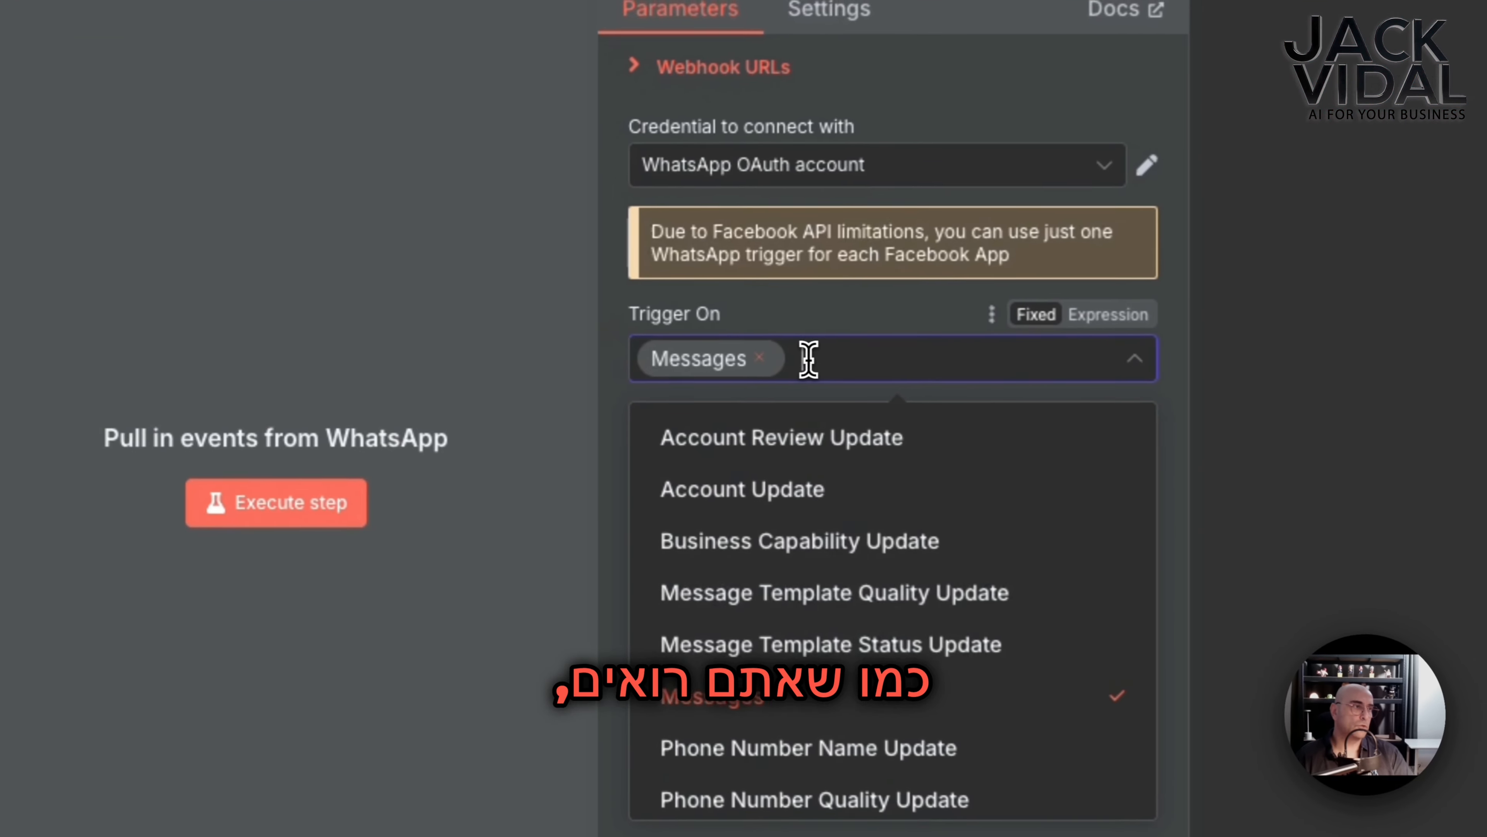
scroll(783, 538, down, 2)
scroll(790, 605, up, 2)
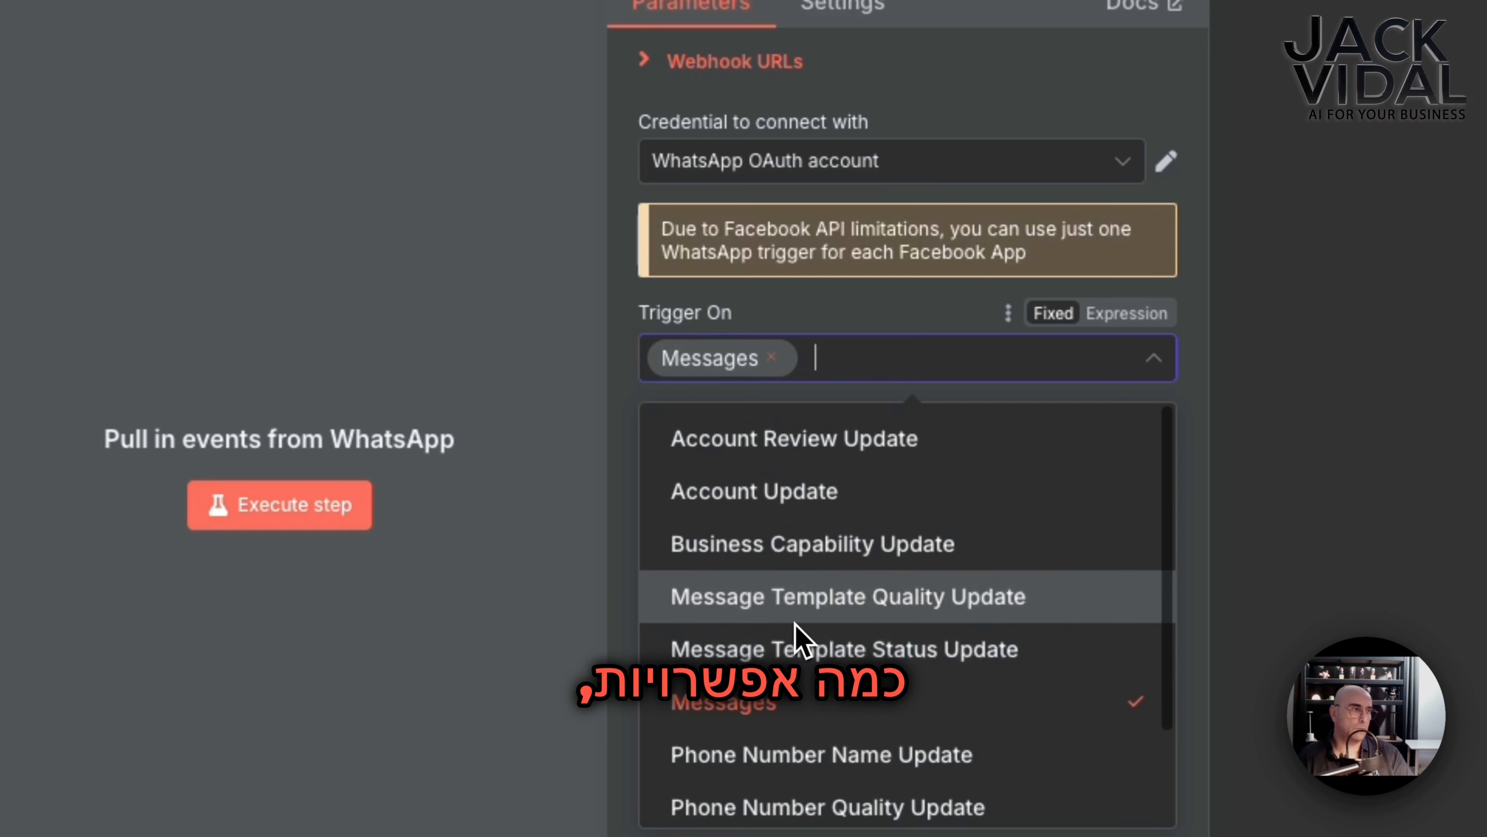
click(832, 354)
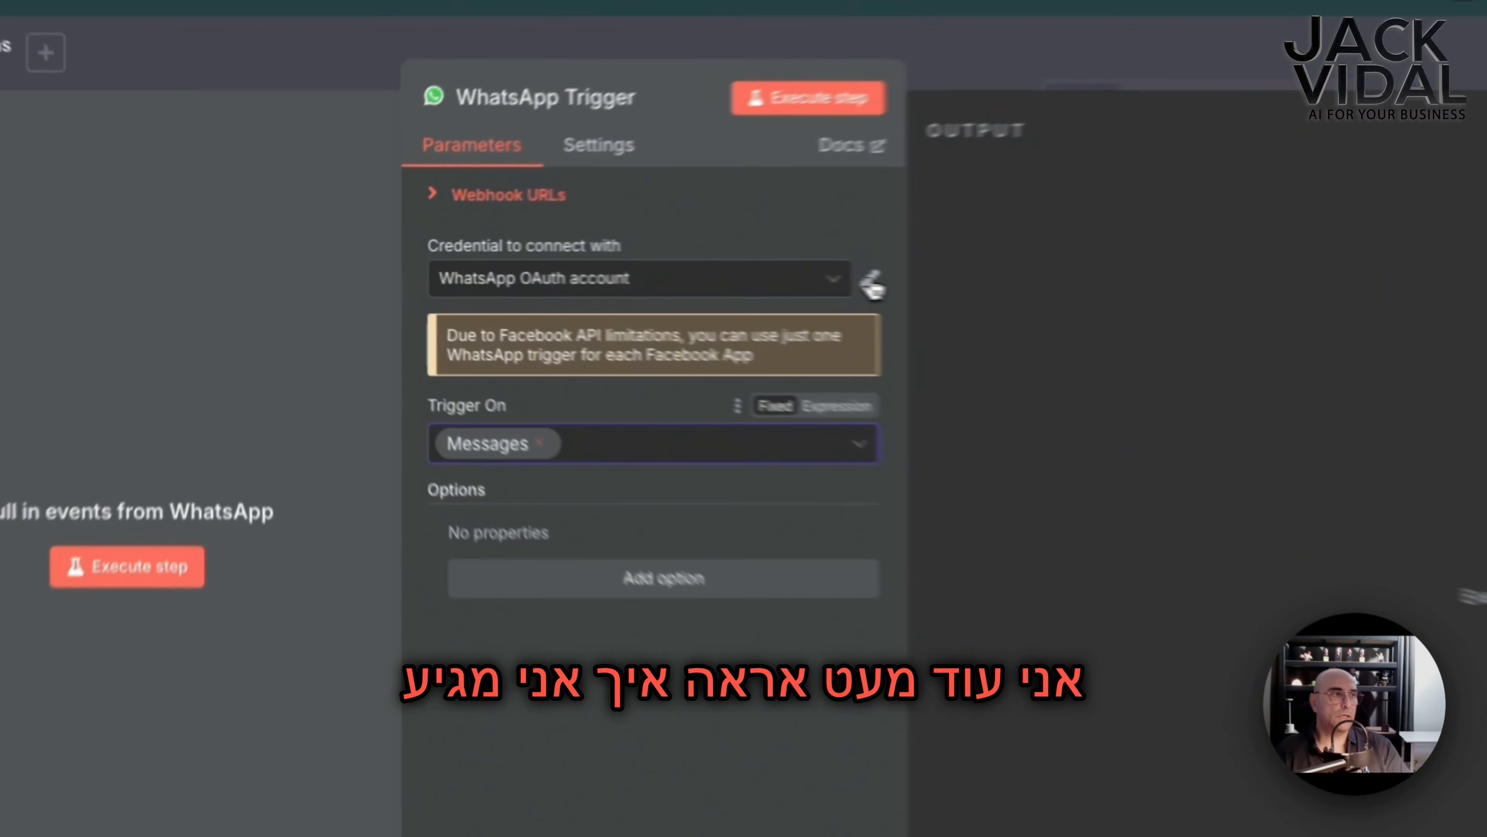
click(626, 270)
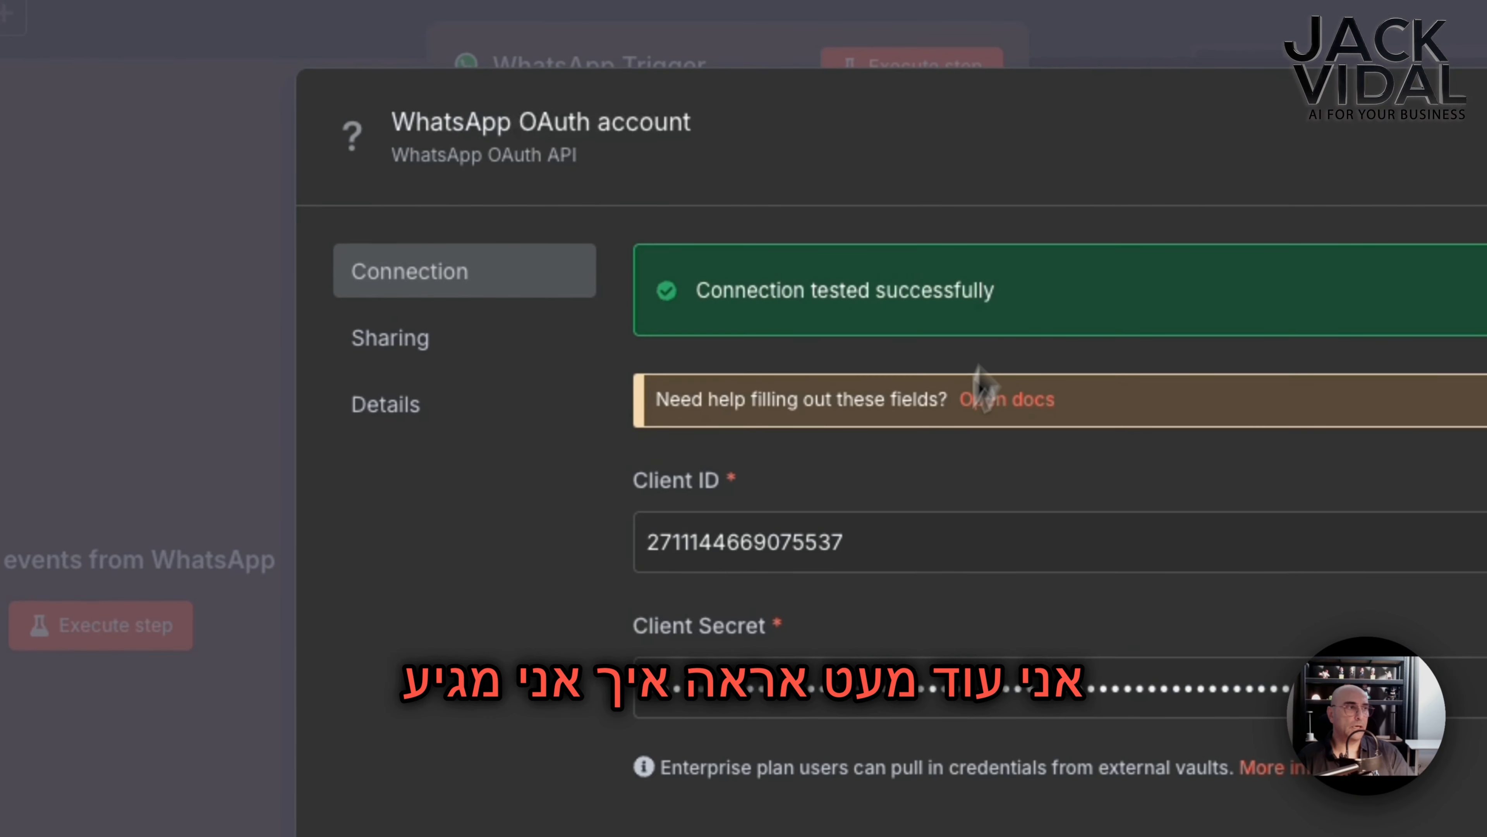
drag(873, 555, 617, 565)
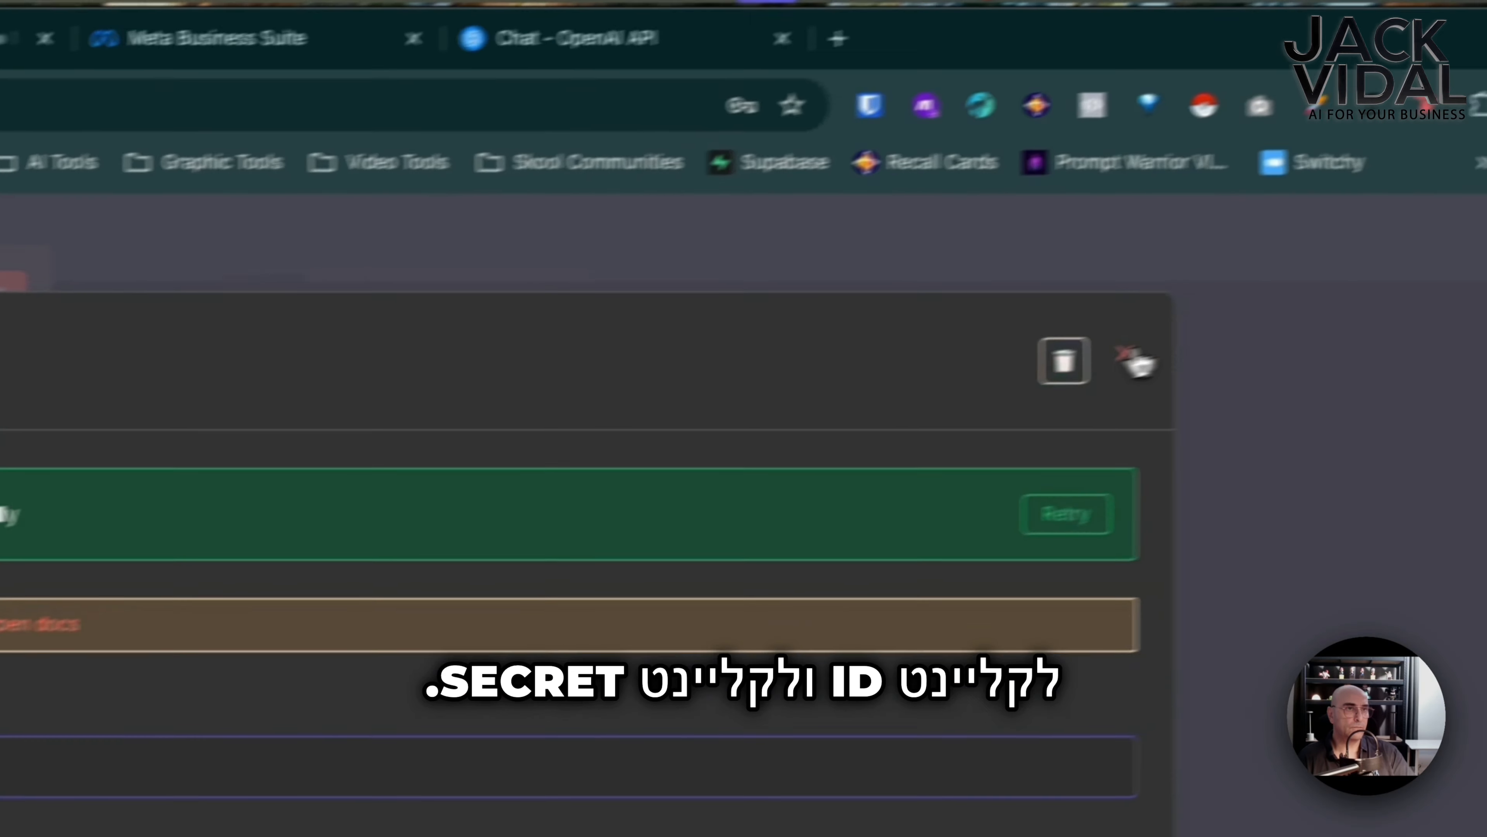
click(1128, 354)
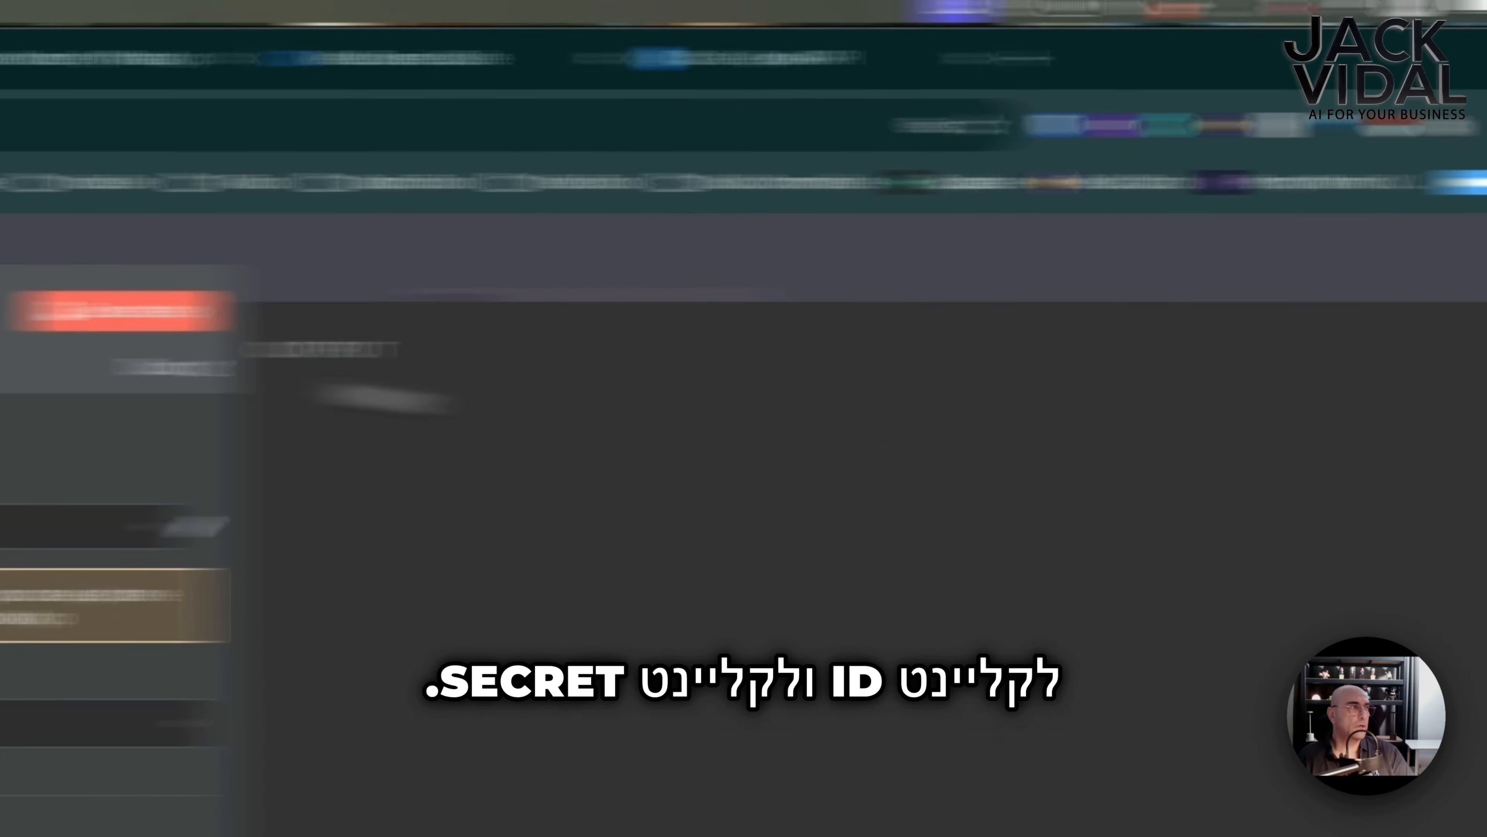
click(48, 251)
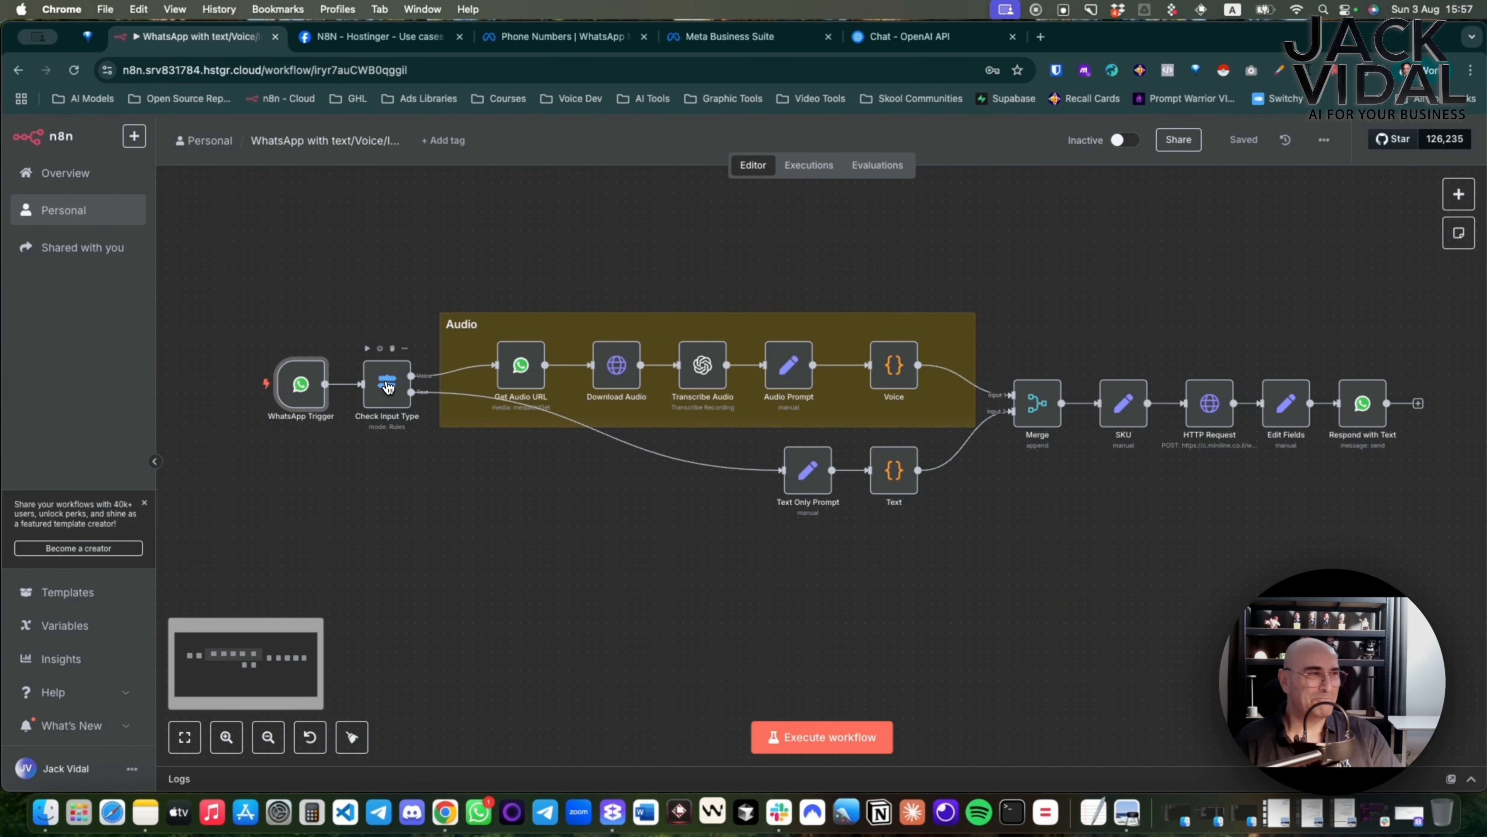
- Inspect the Check Input Type routing rules: Voice output on messages[0].audio, Text output on text.body
double_click(387, 389)
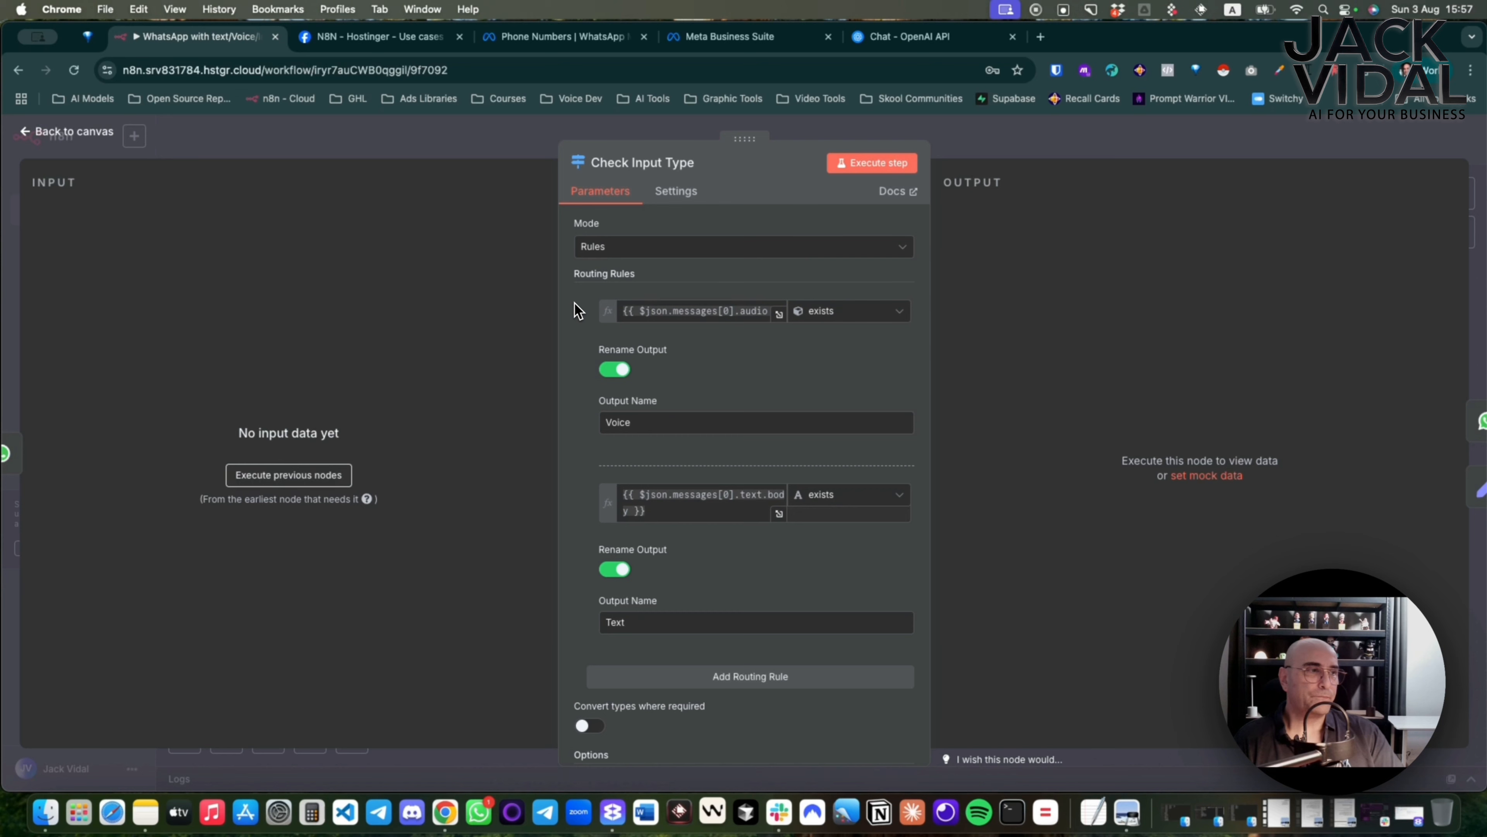
drag(633, 422, 593, 426)
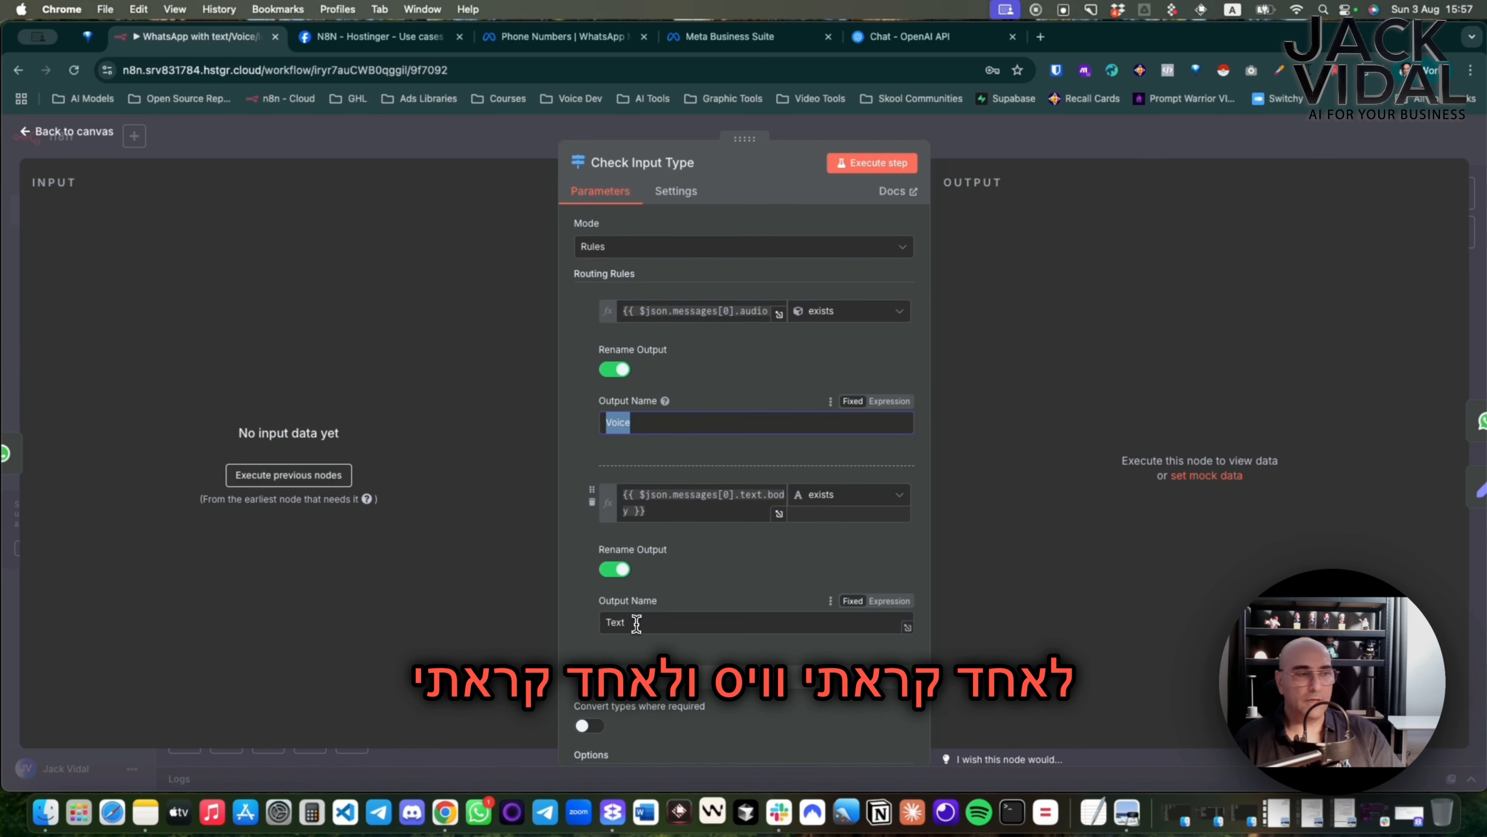
drag(635, 622, 599, 621)
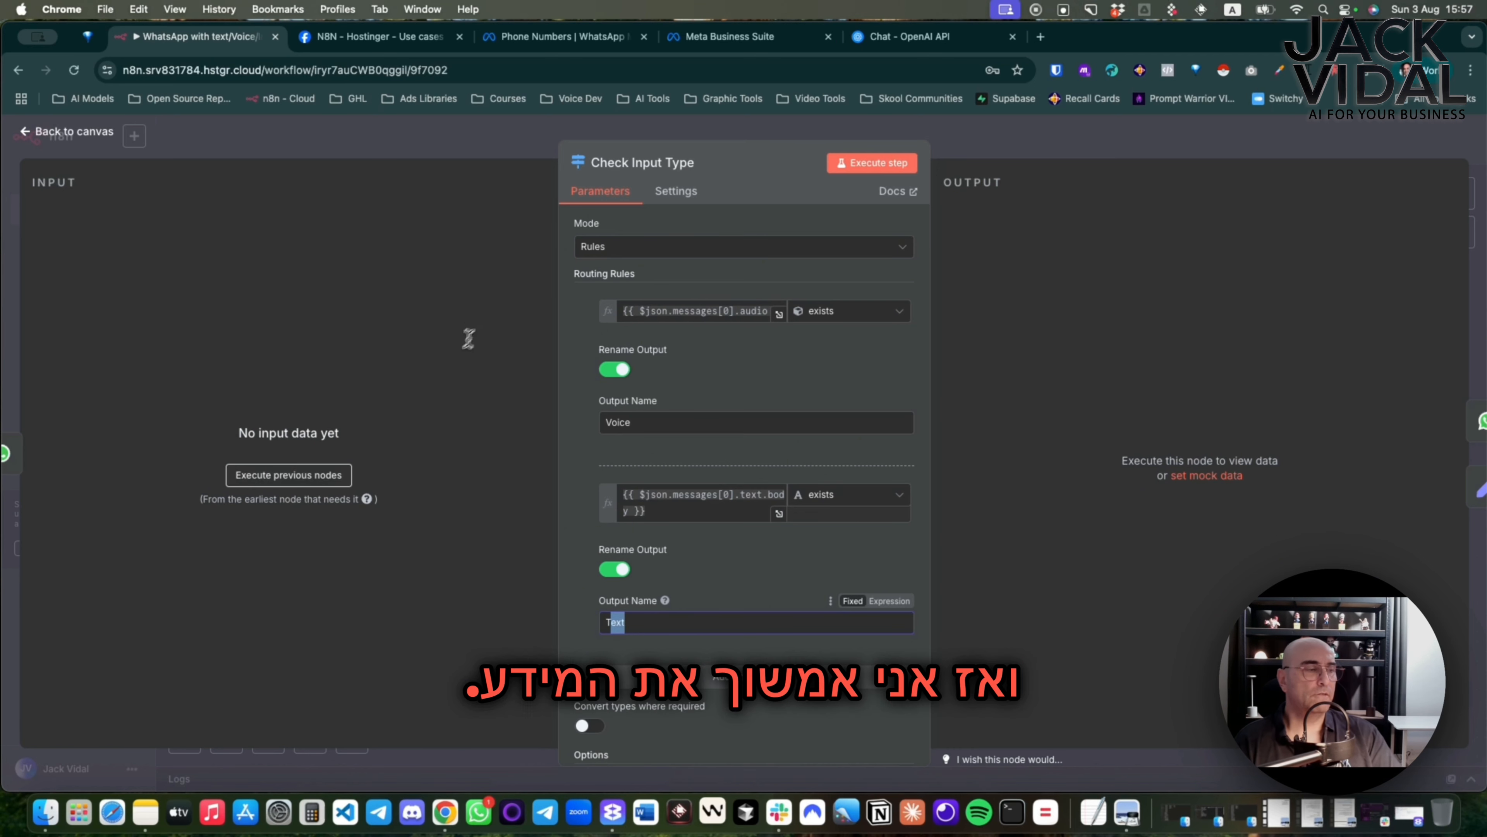
click(712, 310)
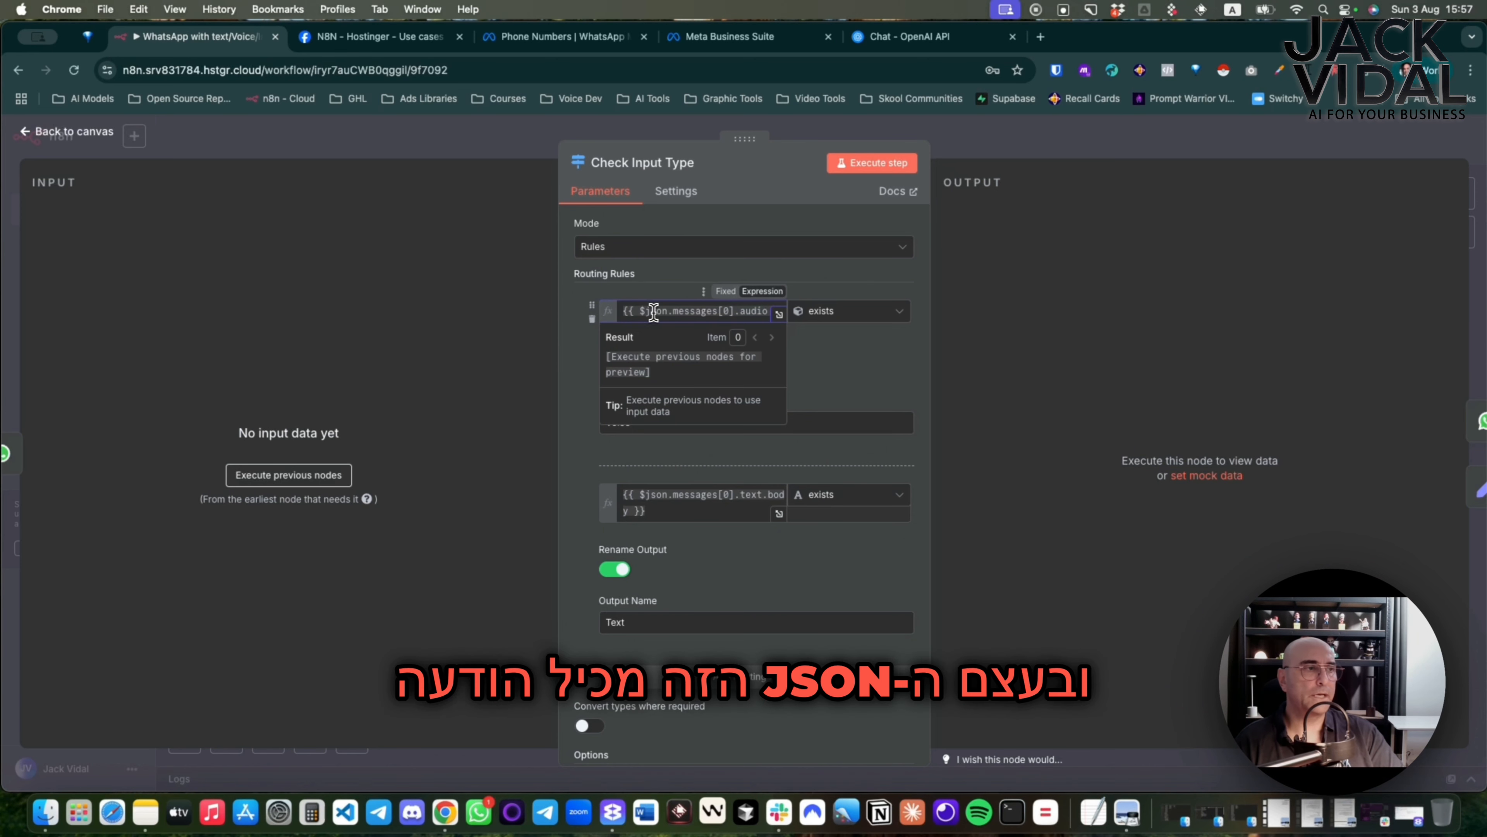
drag(672, 310, 713, 310)
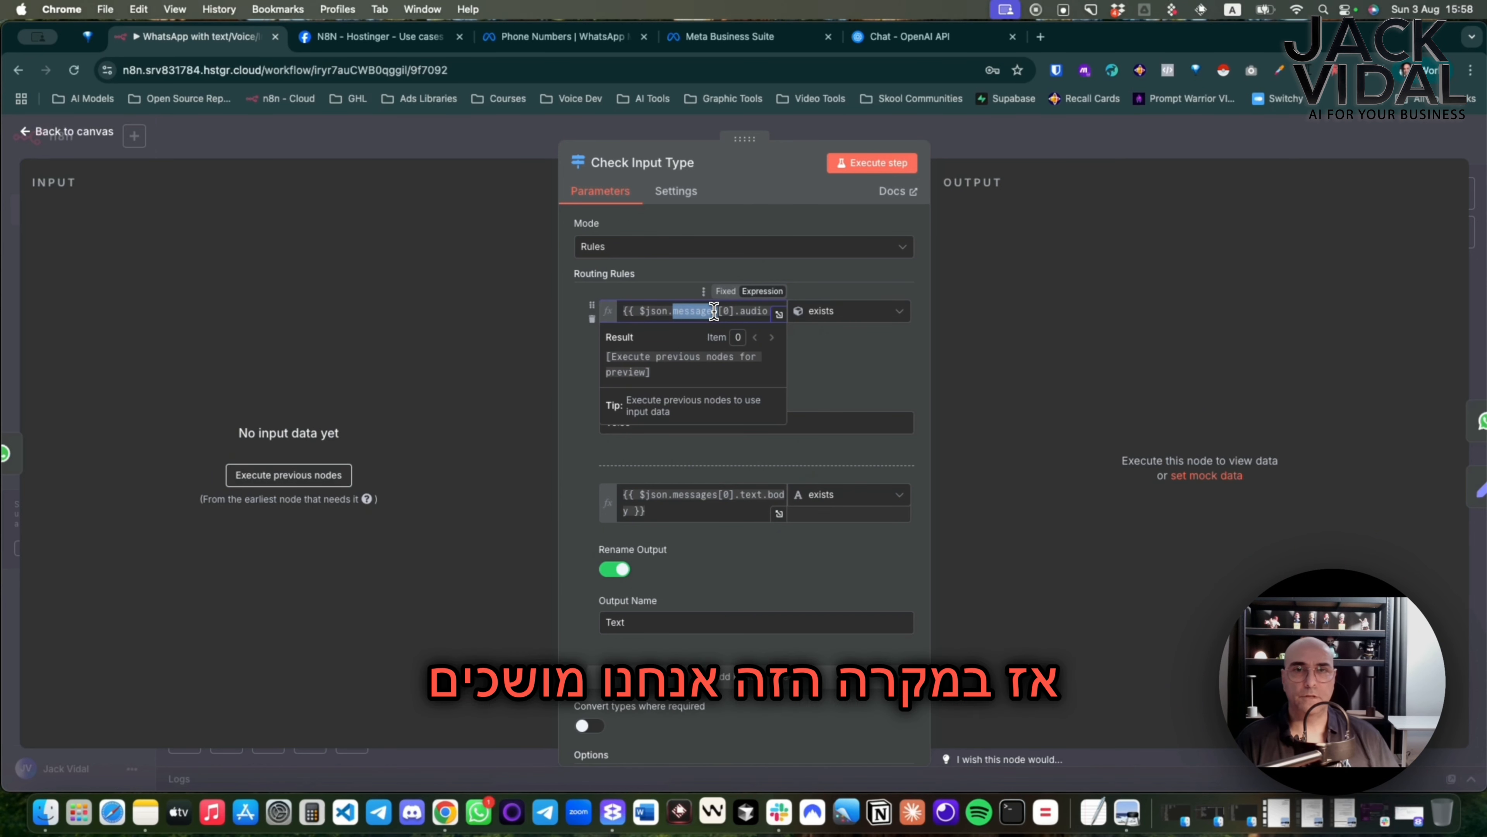
click(714, 311)
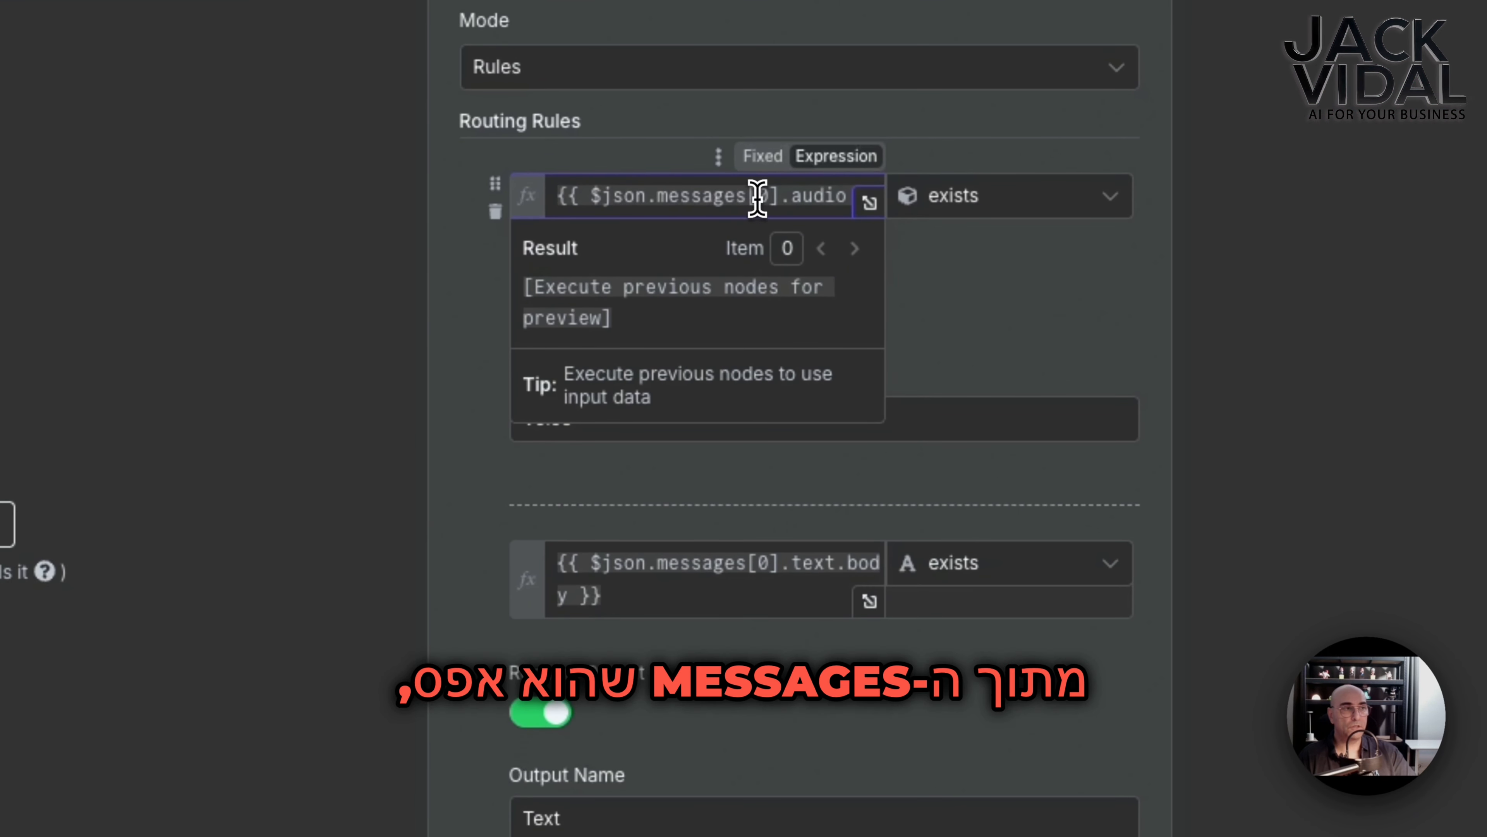
double_click(766, 198)
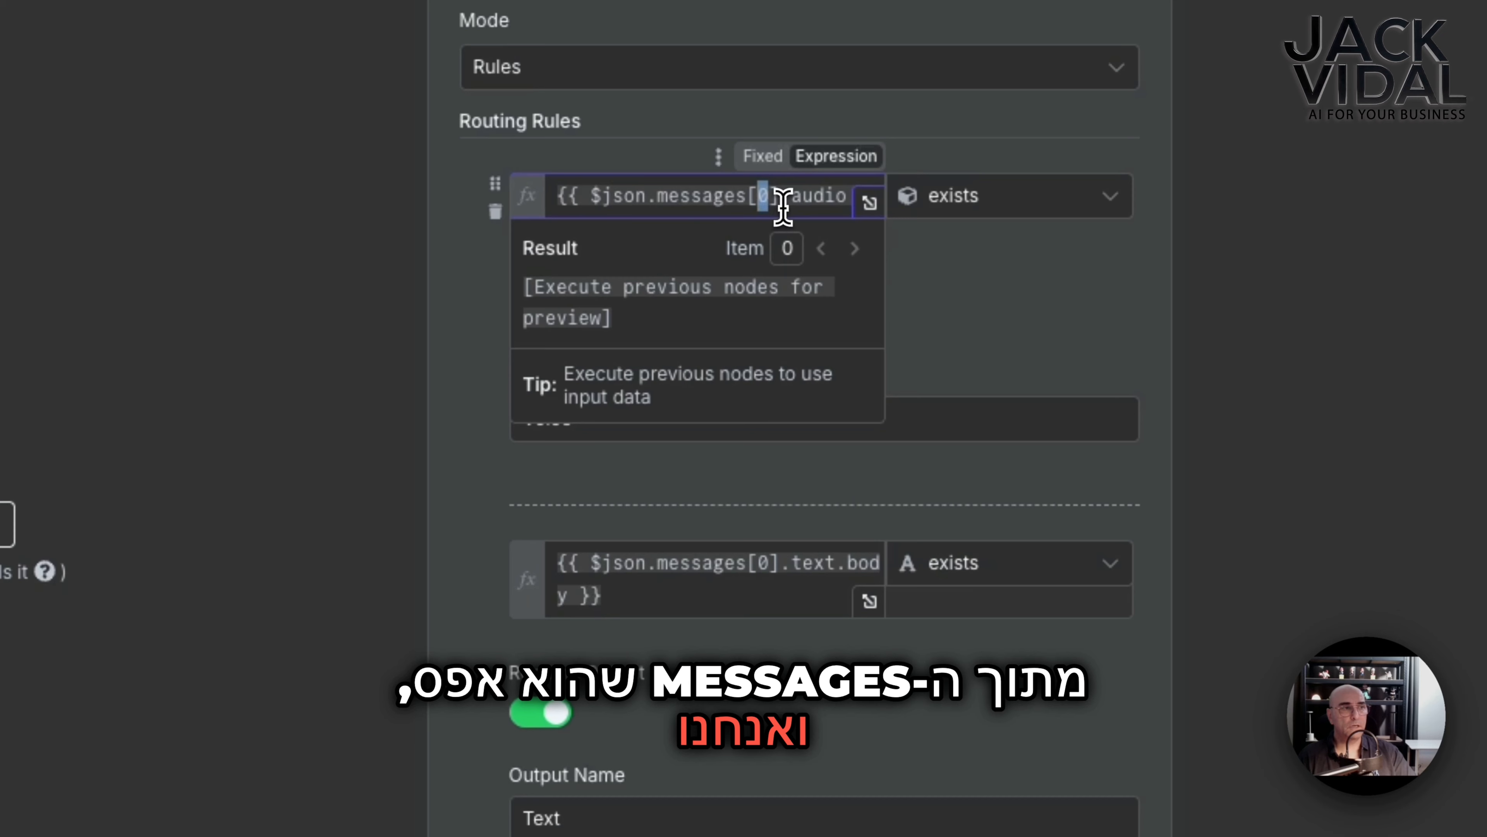
click(788, 199)
drag(789, 199, 846, 199)
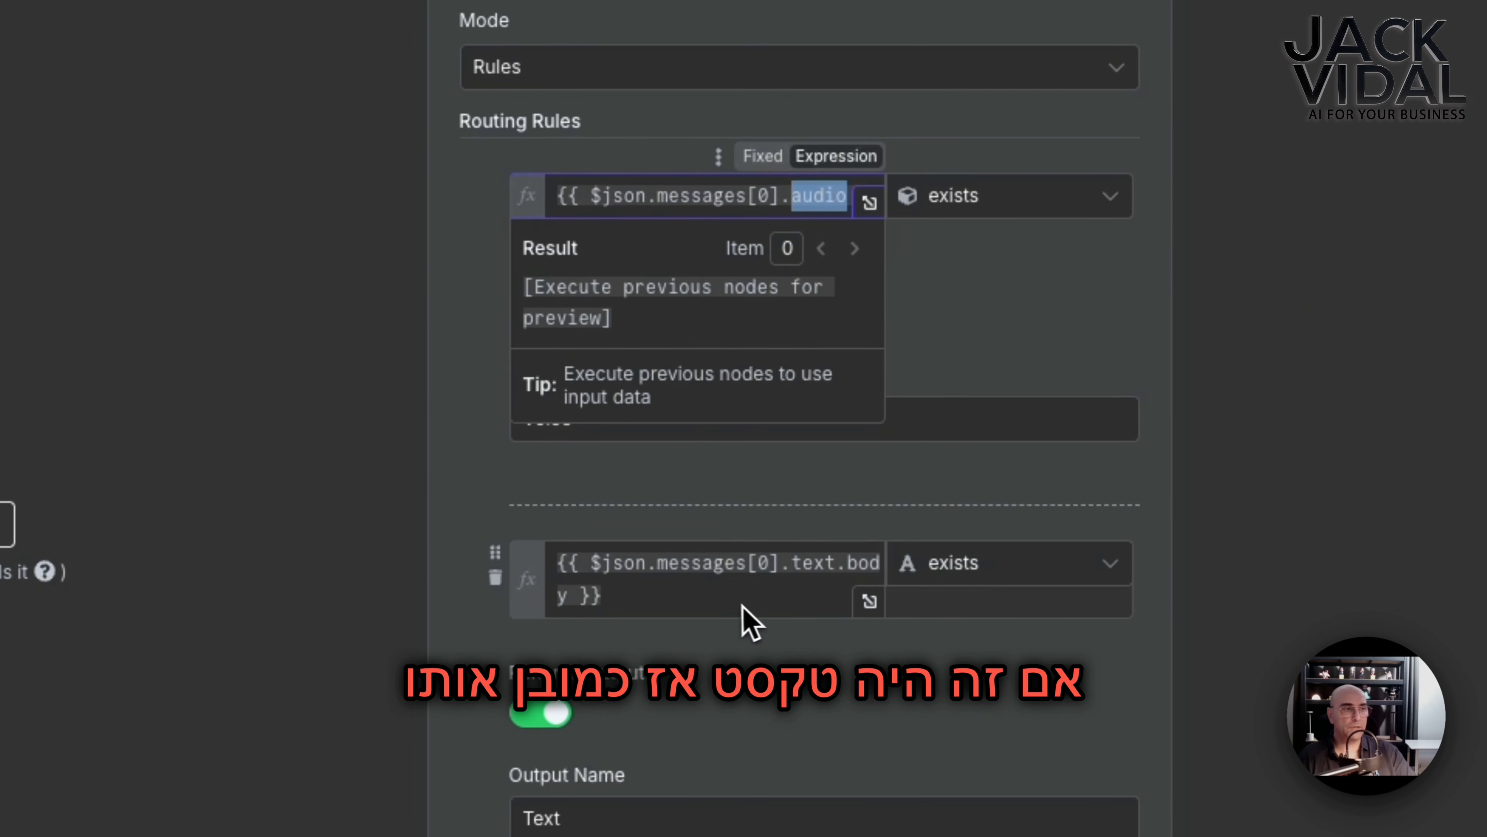
click(761, 603)
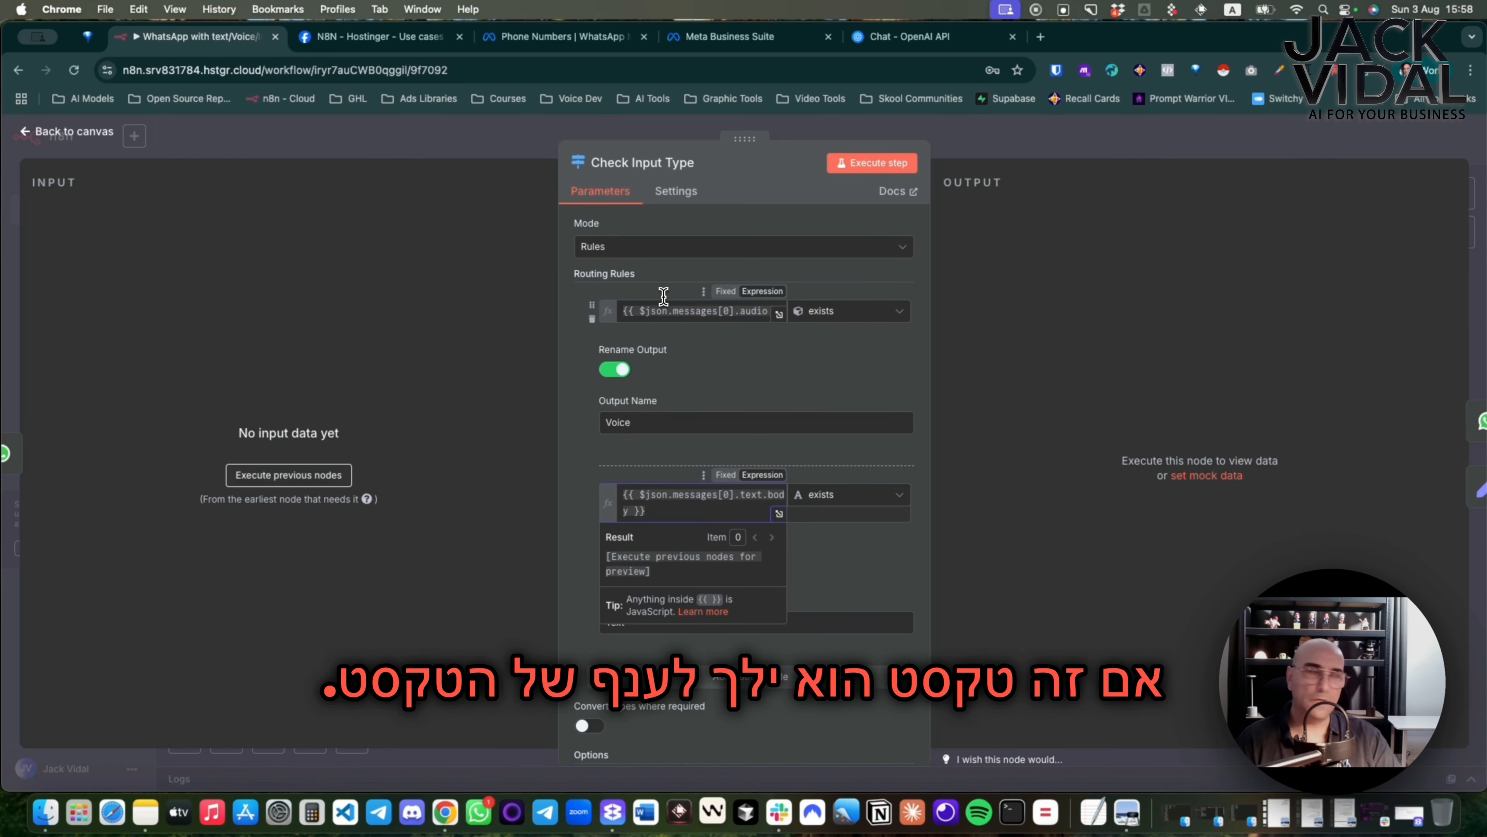
click(26, 136)
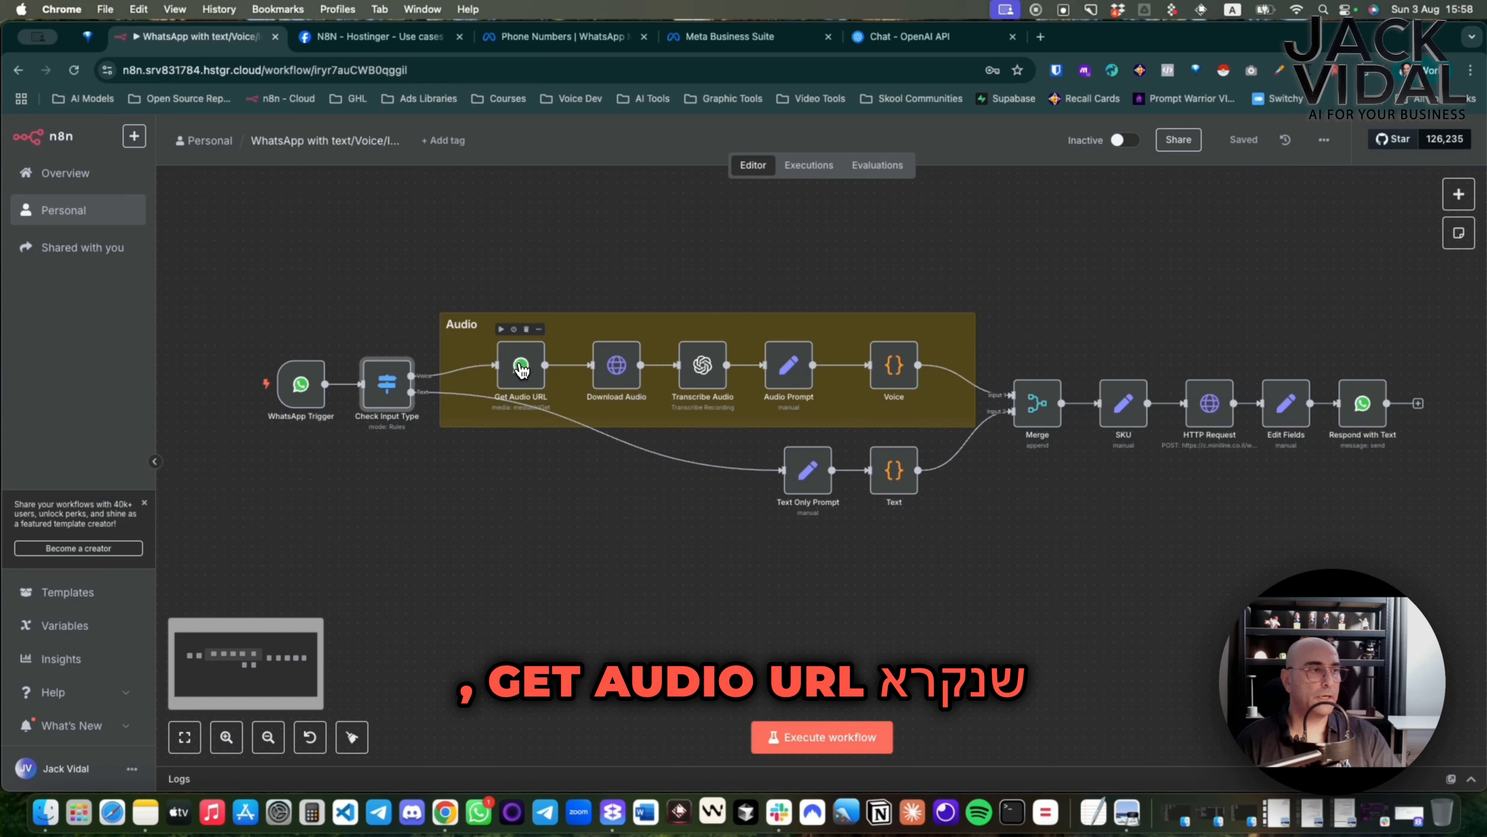
- Check the Get Audio URL node: Media resource kept, Media ID expression uses audio.id
double_click(520, 368)
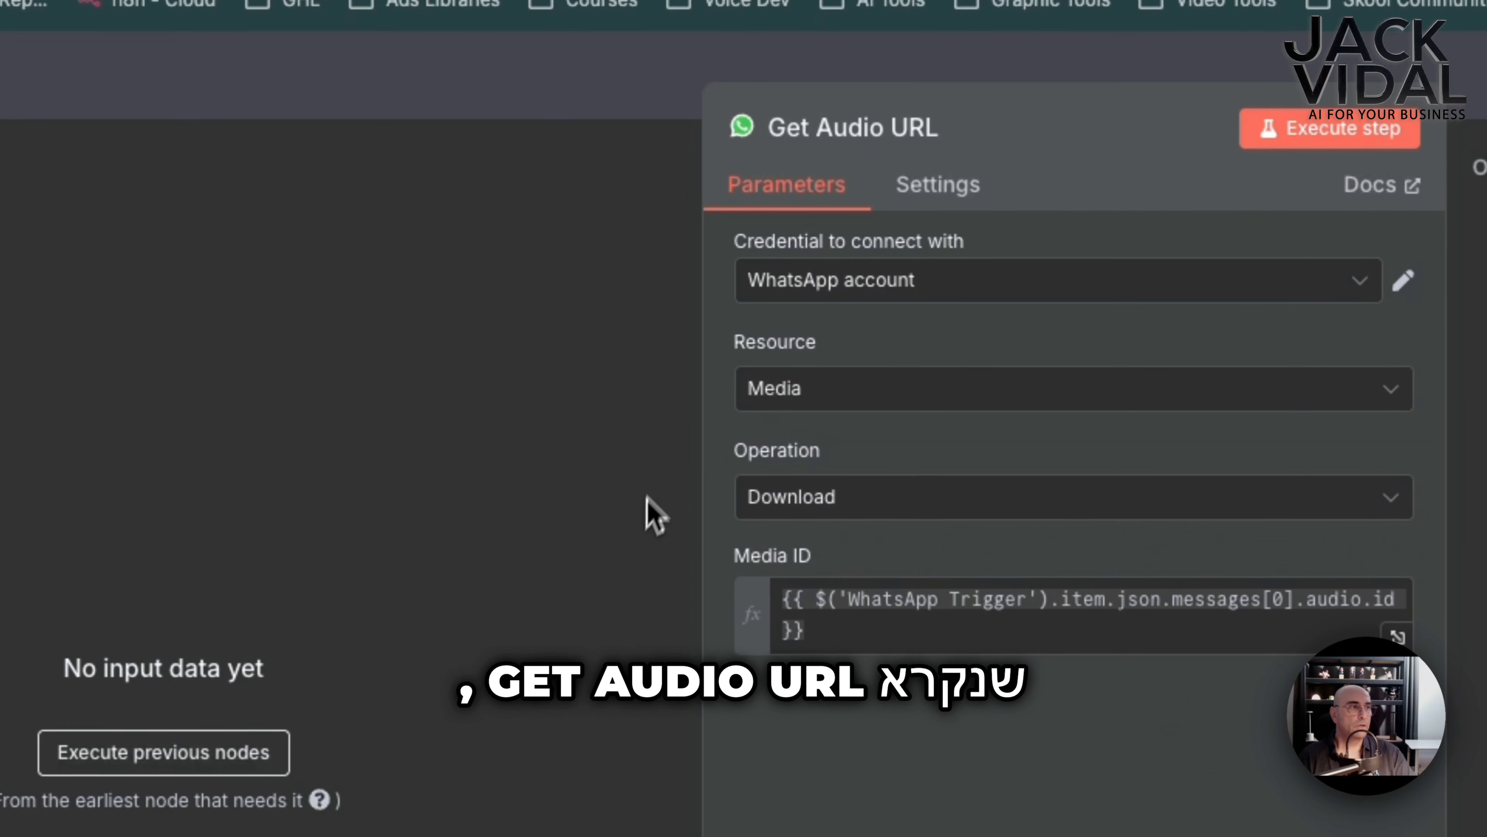
click(798, 399)
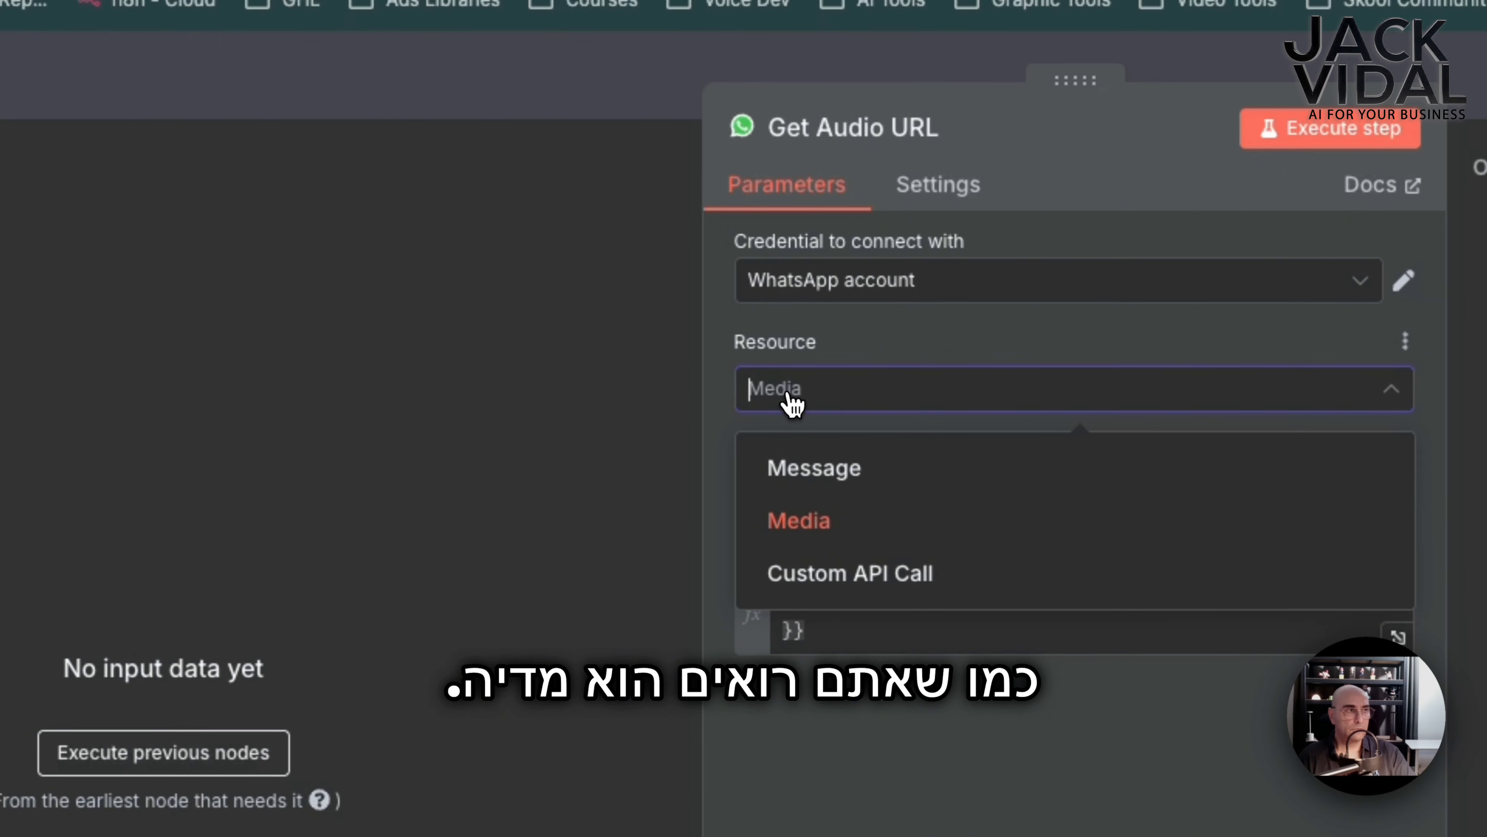
click(793, 406)
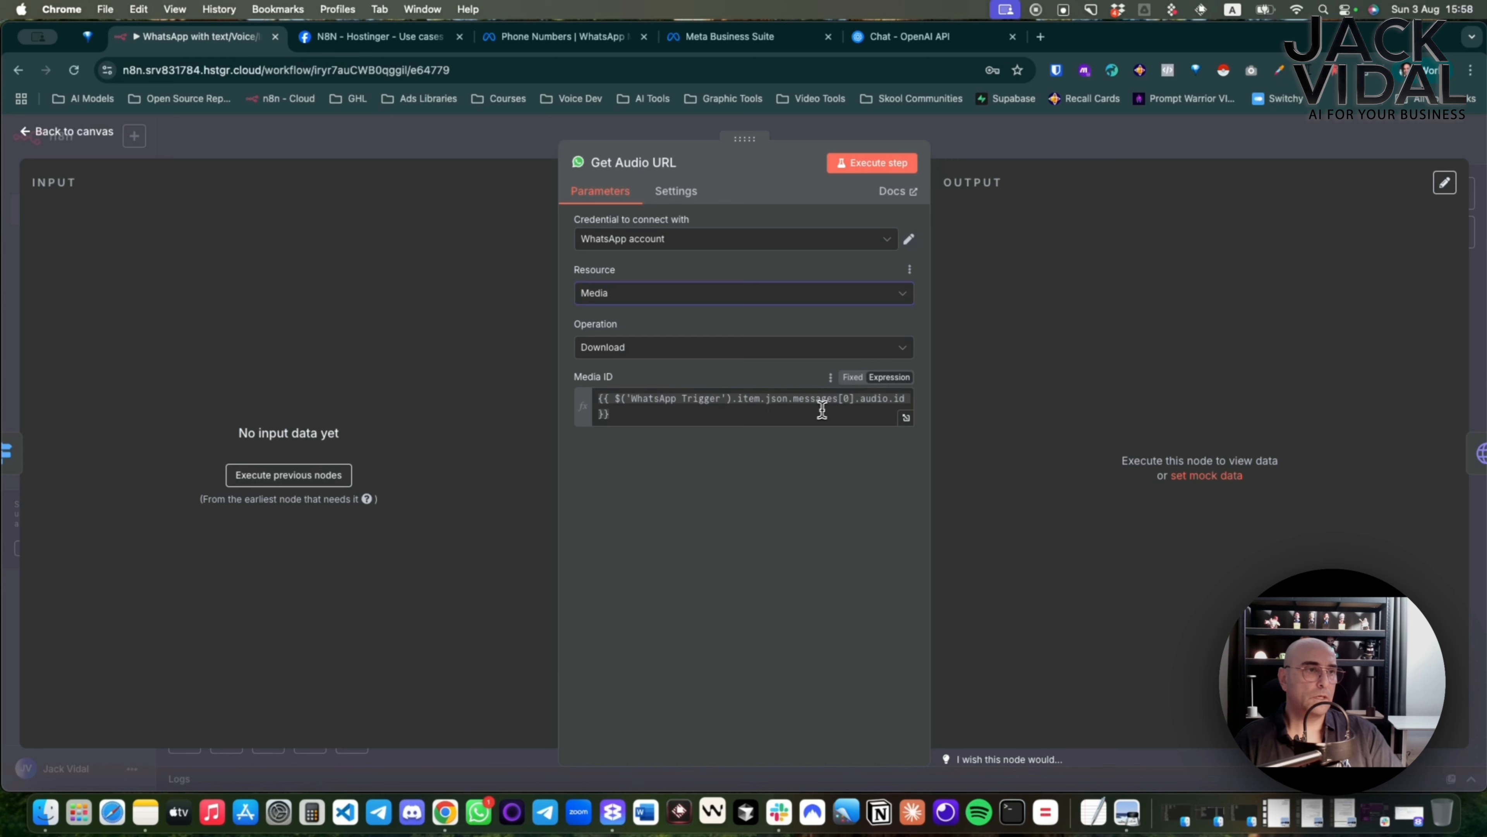
drag(861, 402, 909, 400)
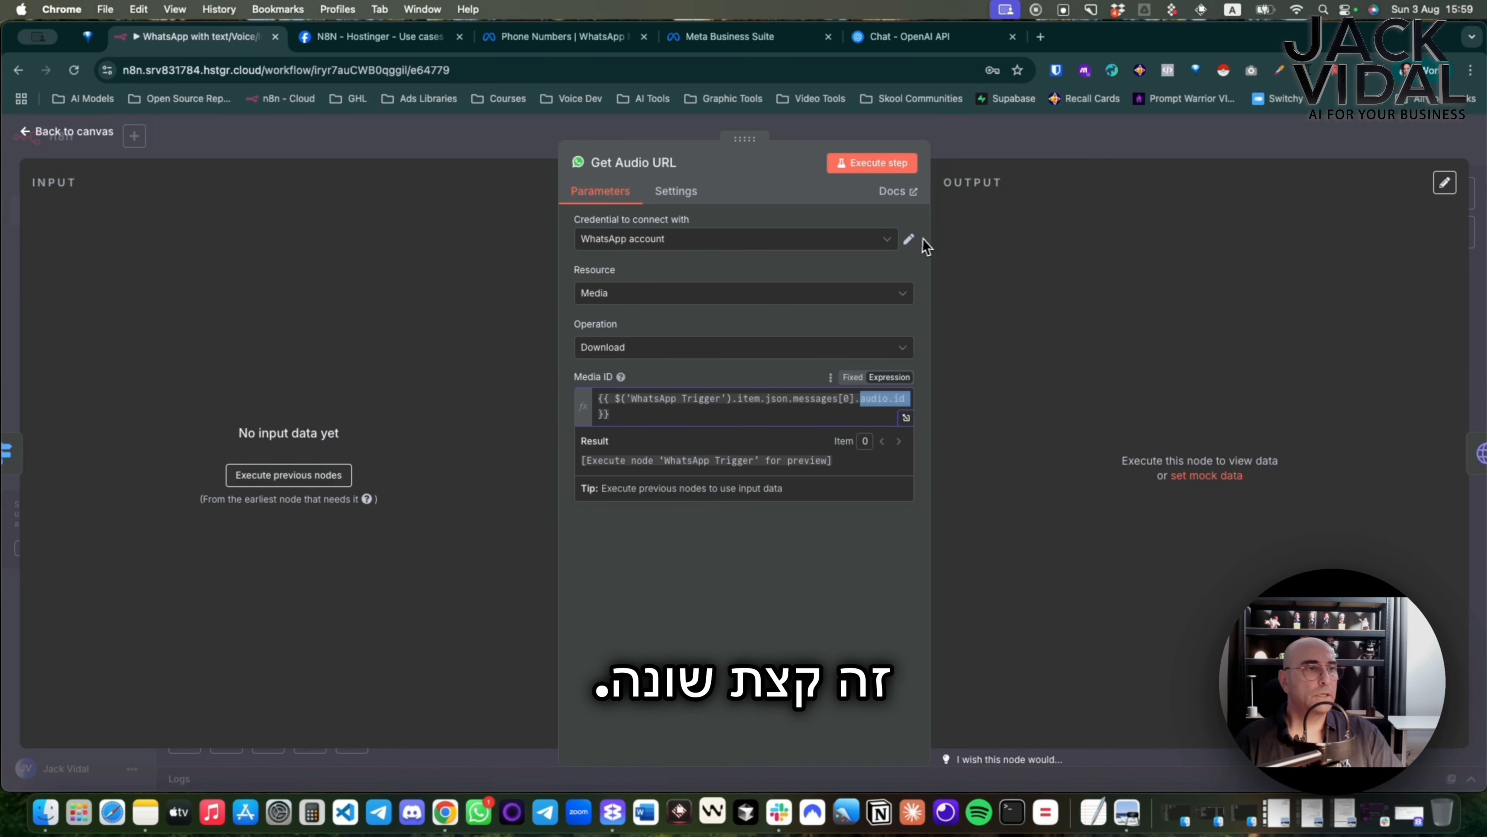
- Review the credential's Access Token and Business Account ID fields, then switch to Meta's API Setup tab
click(908, 239)
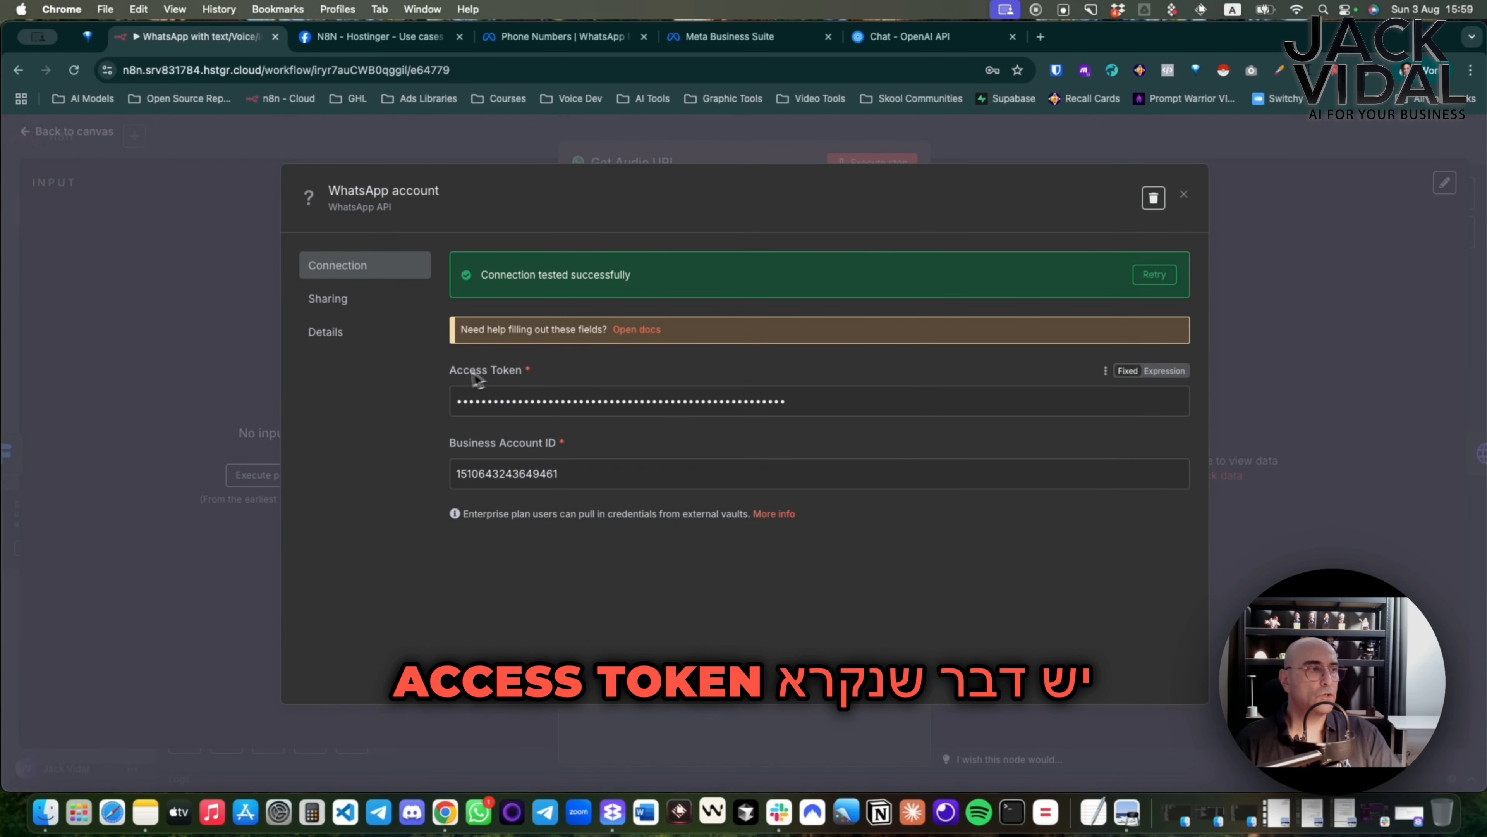
drag(448, 375, 526, 372)
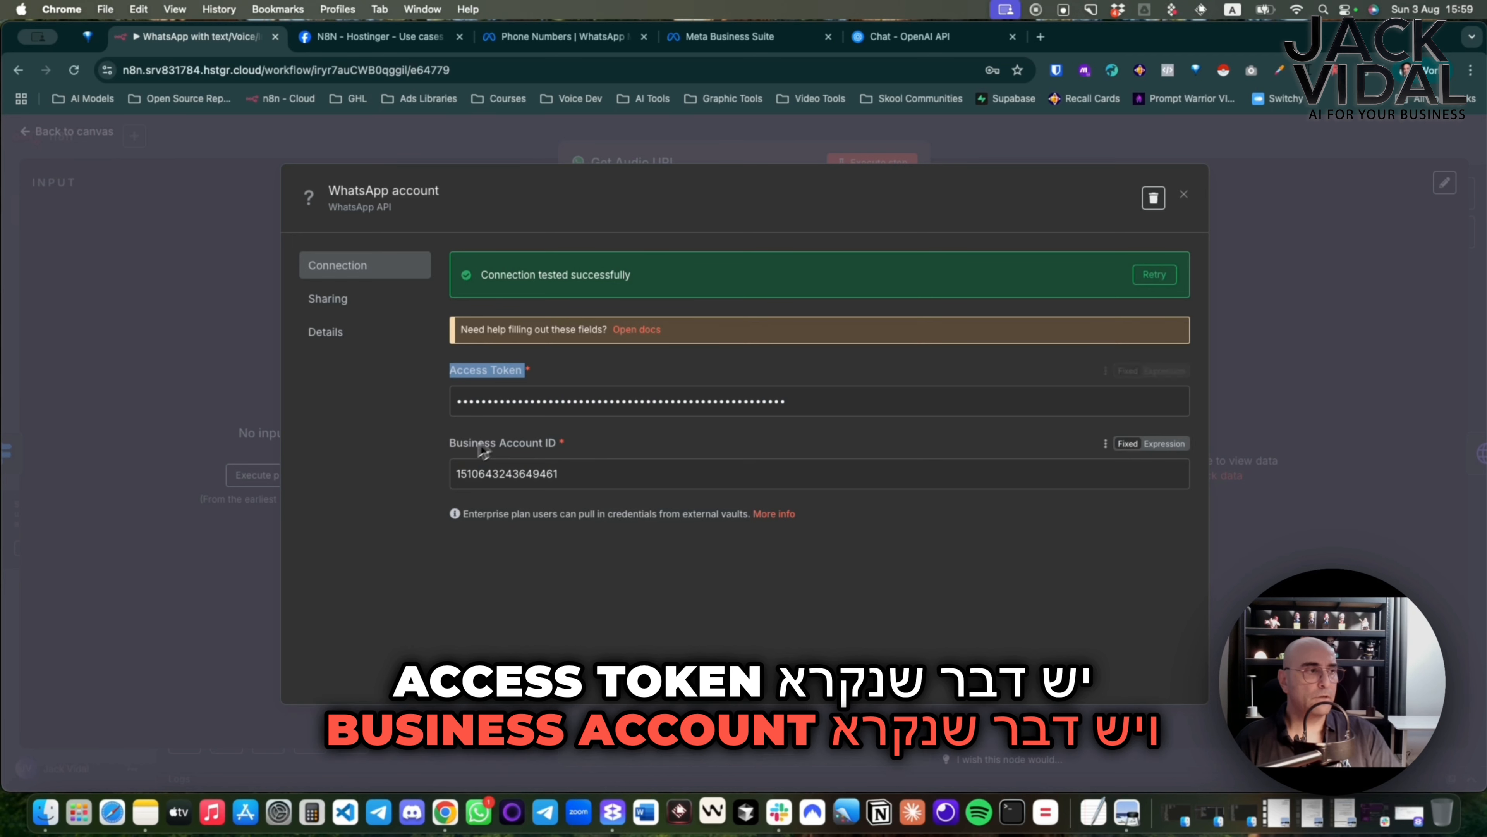
drag(449, 446, 559, 449)
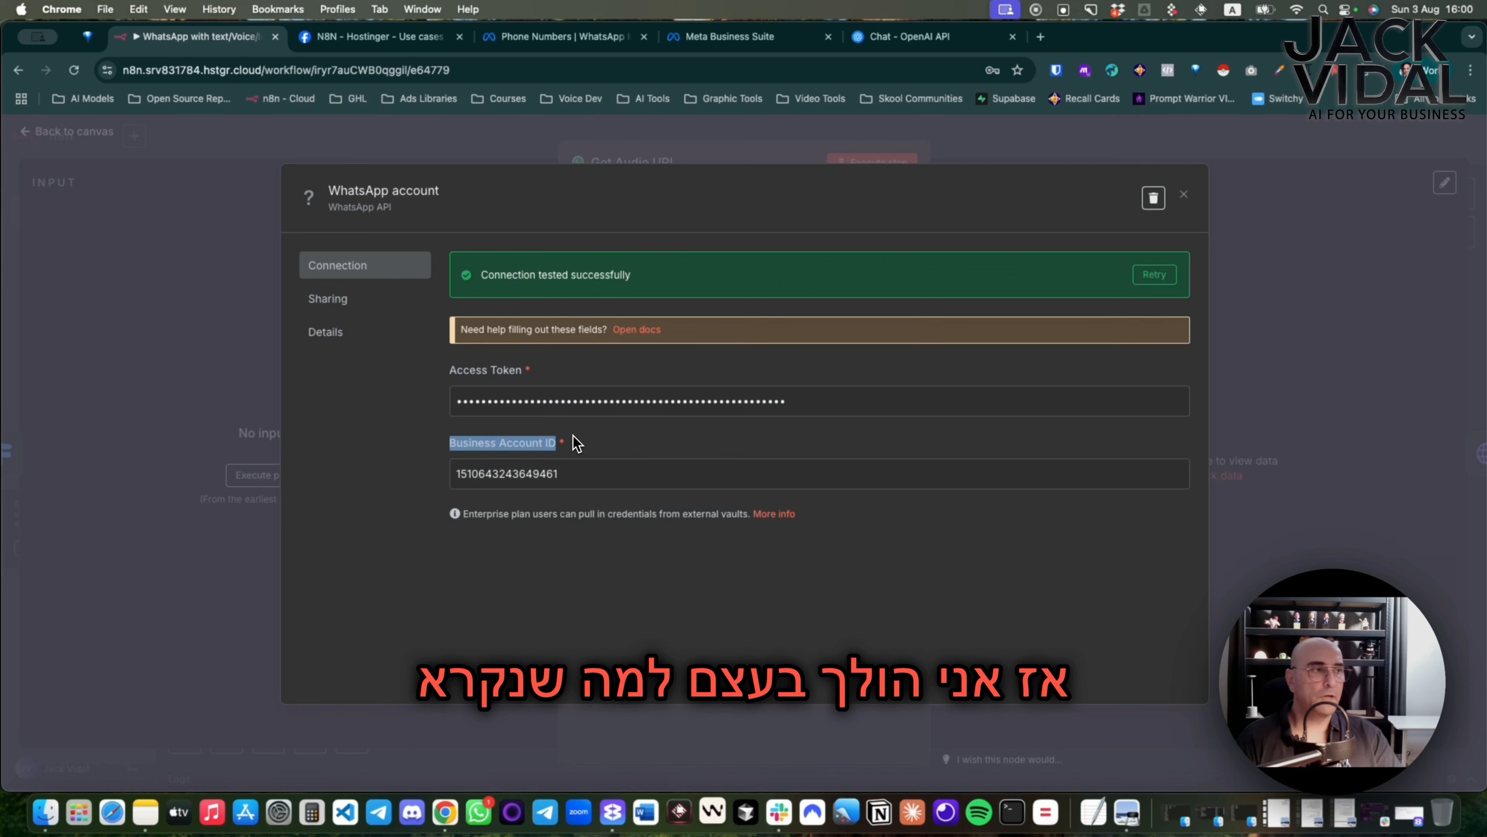
click(369, 36)
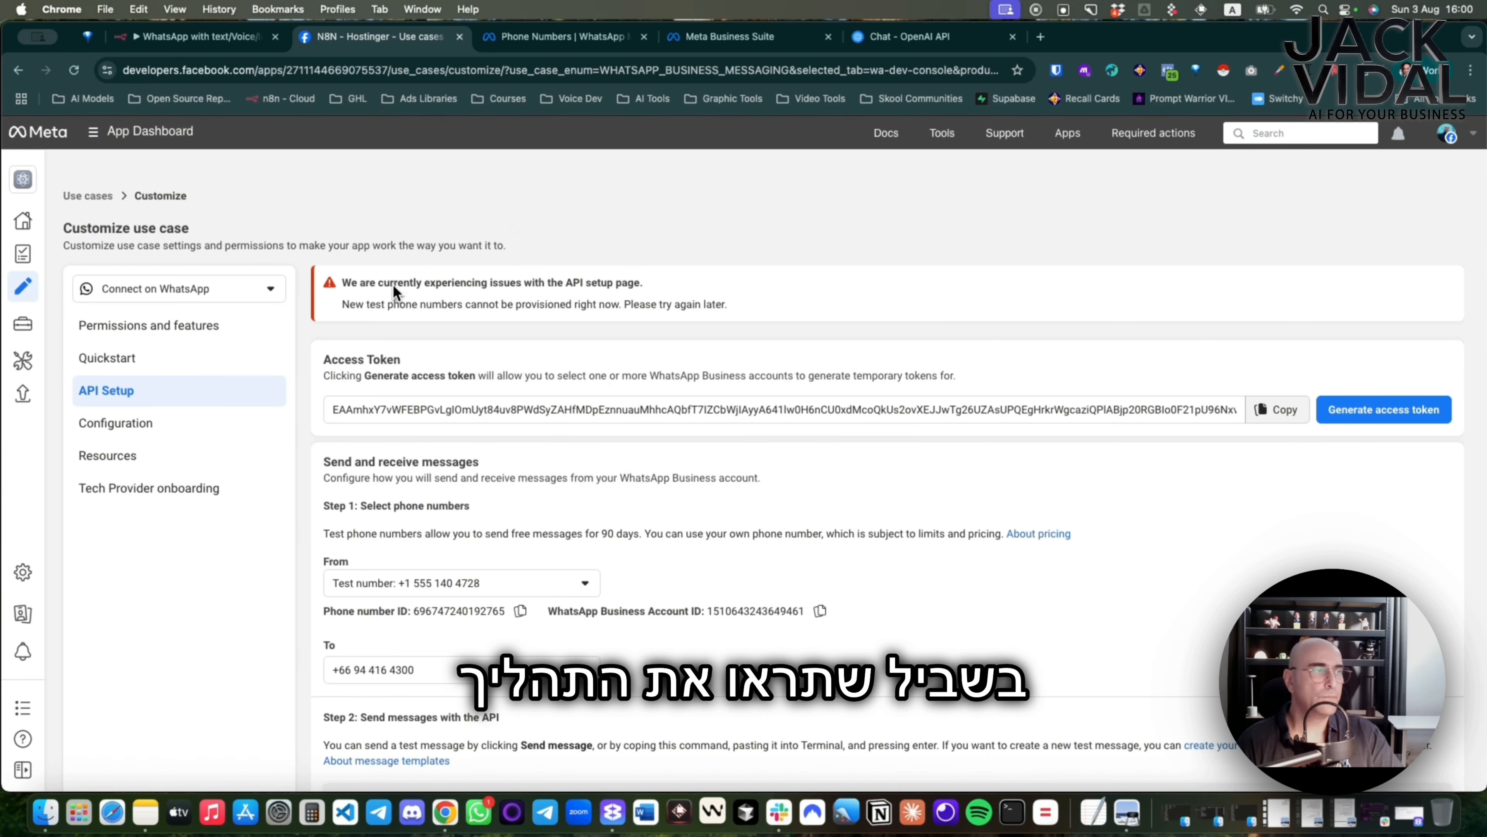
- Send the hello_world template test message from the API Setup page's Step 2
scroll(323, 296, down, 3)
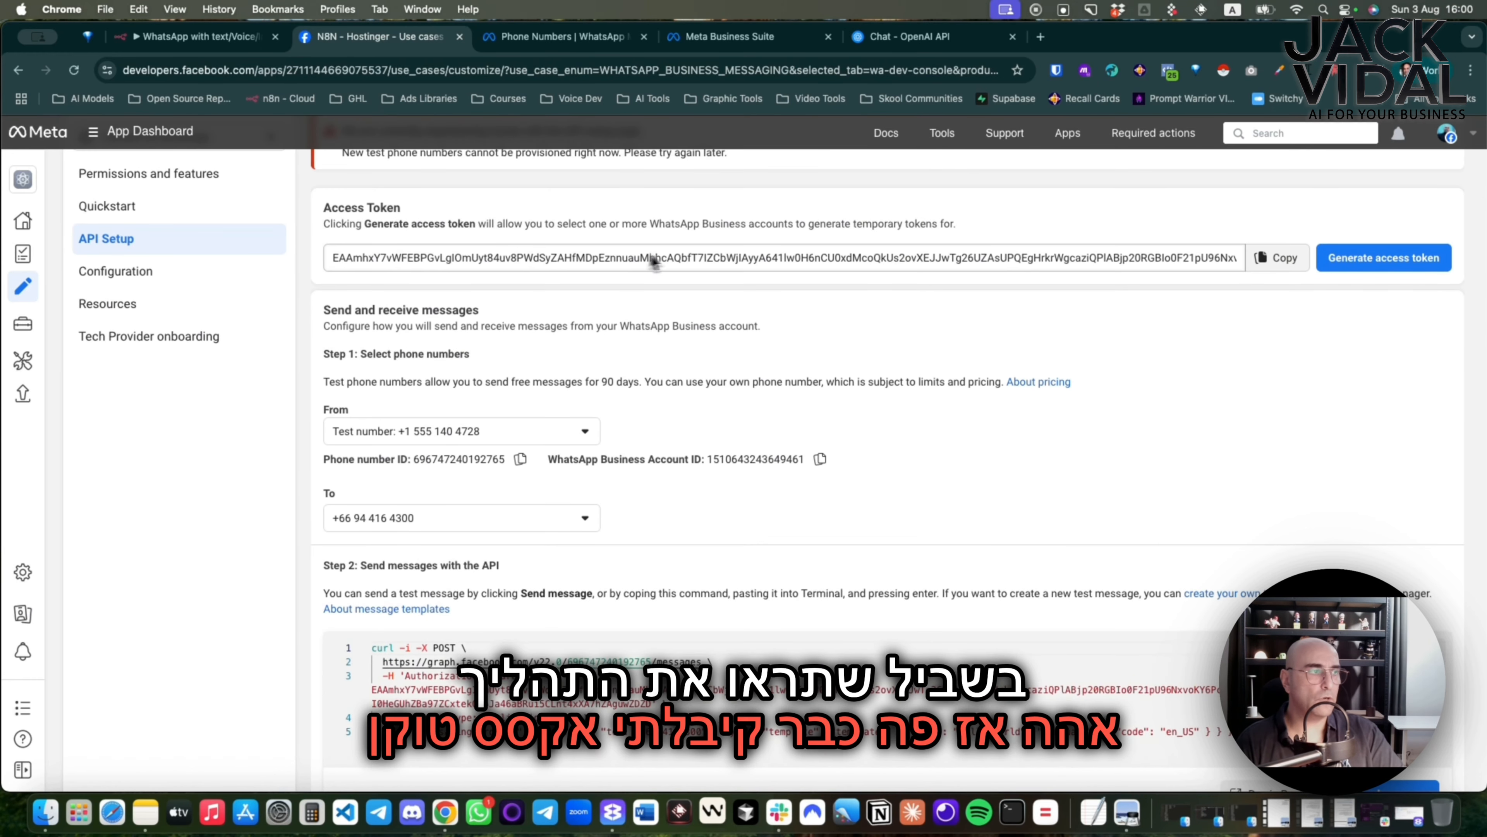
scroll(281, 325, down, 2)
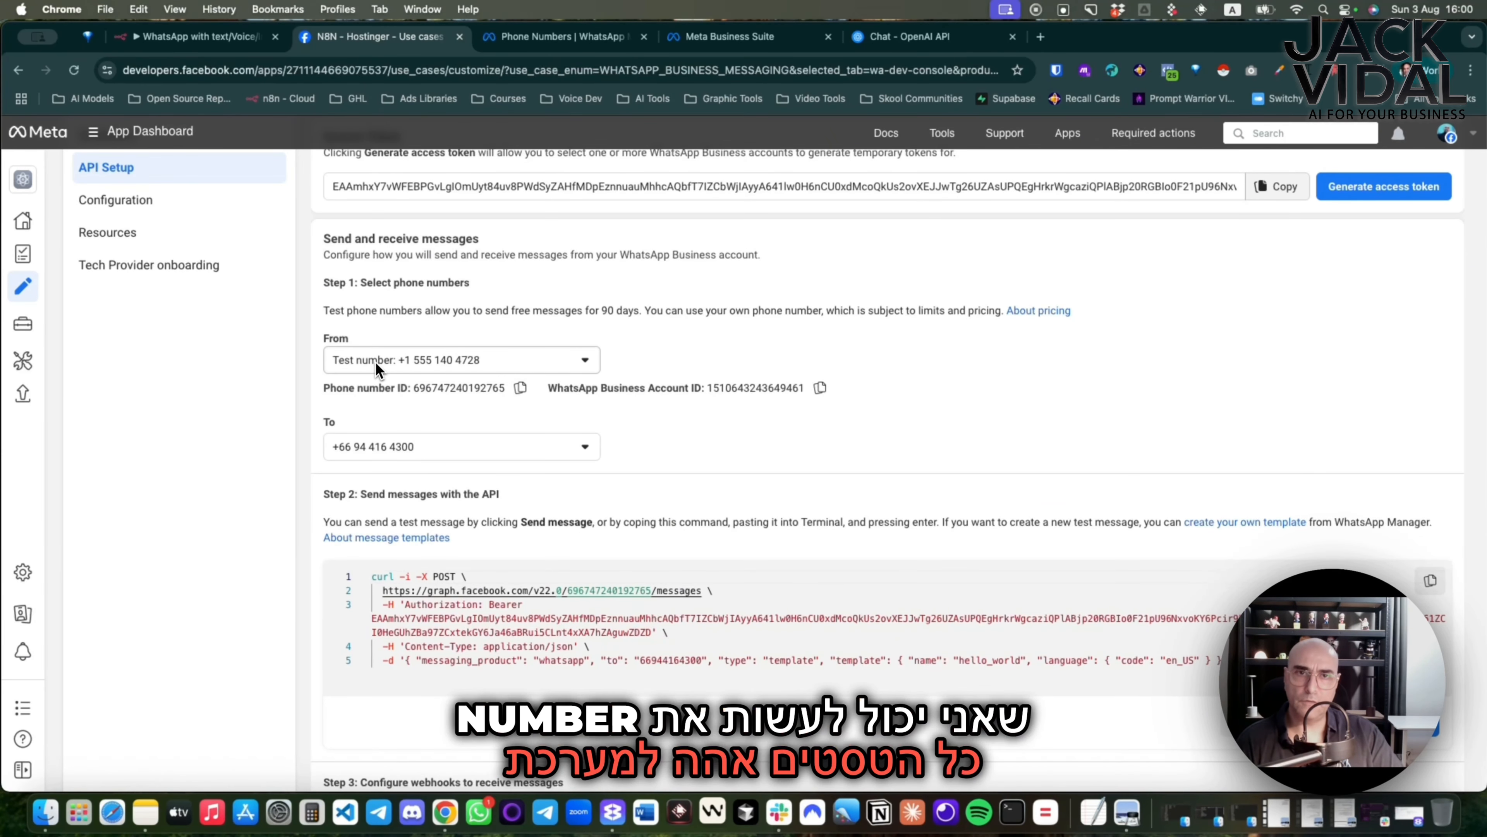
scroll(376, 364, down, 5)
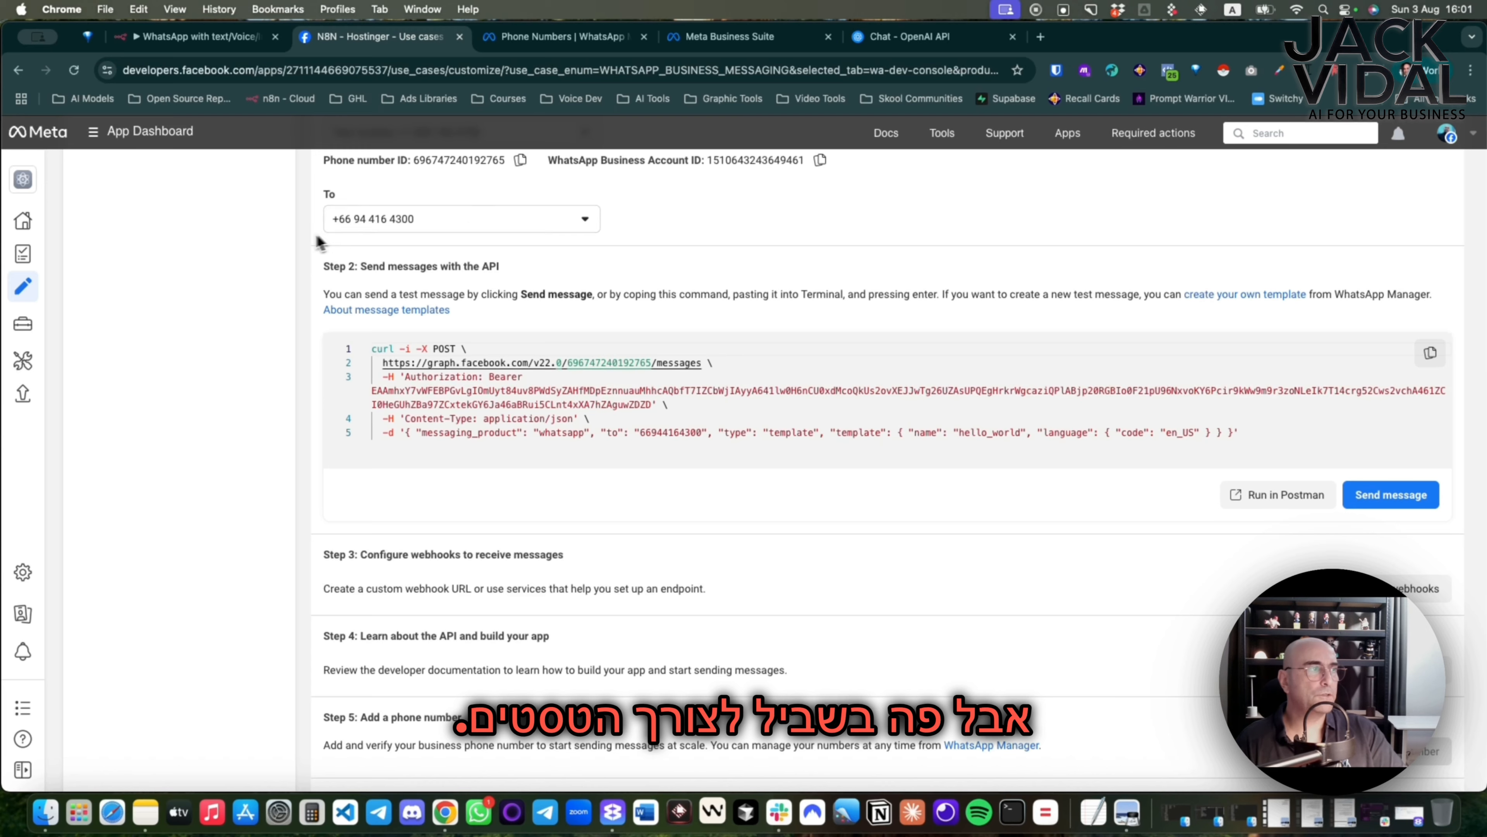
scroll(346, 226, up, 3)
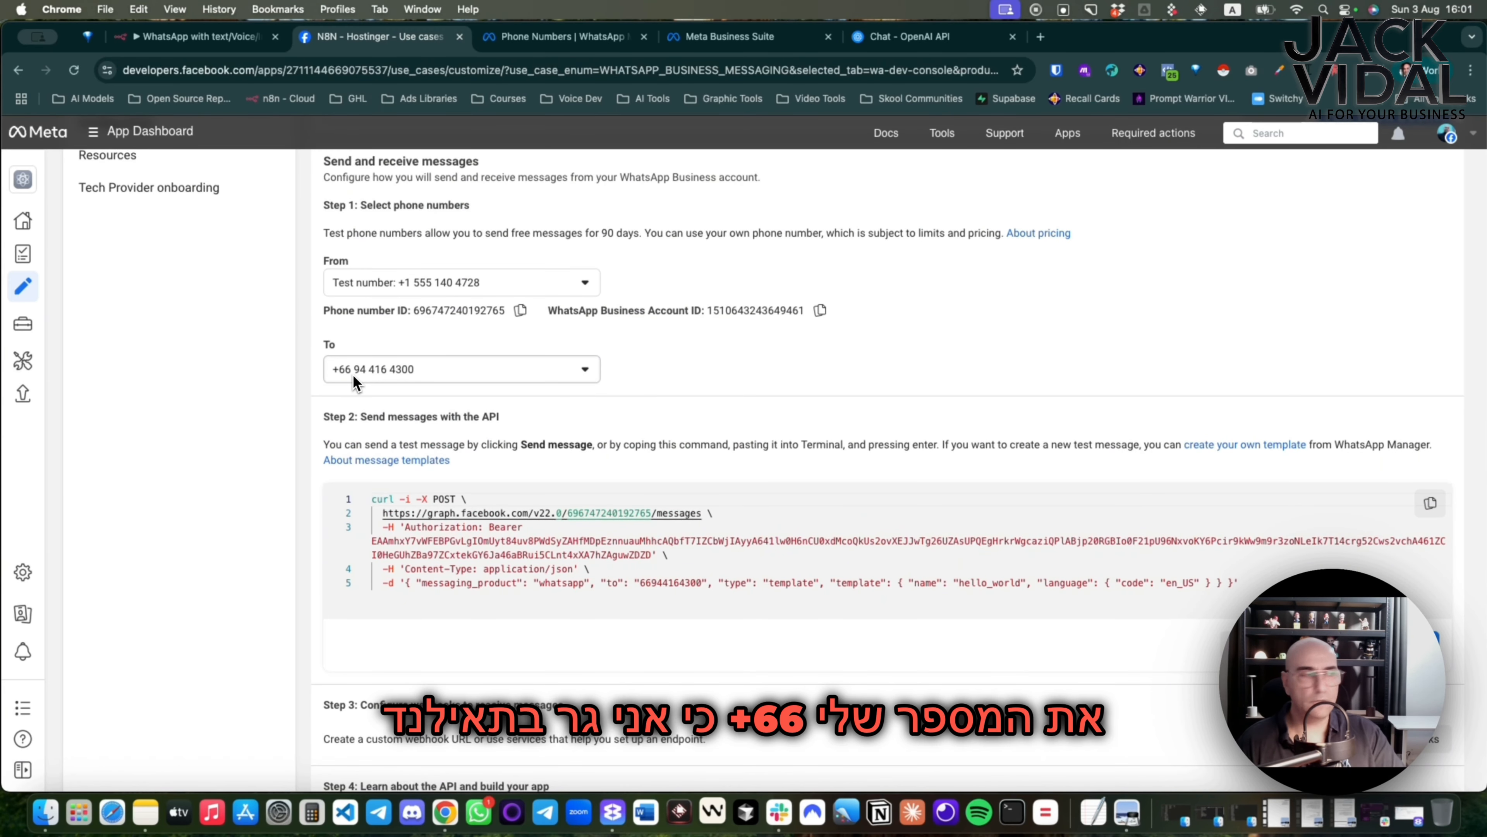
scroll(530, 356, down, 5)
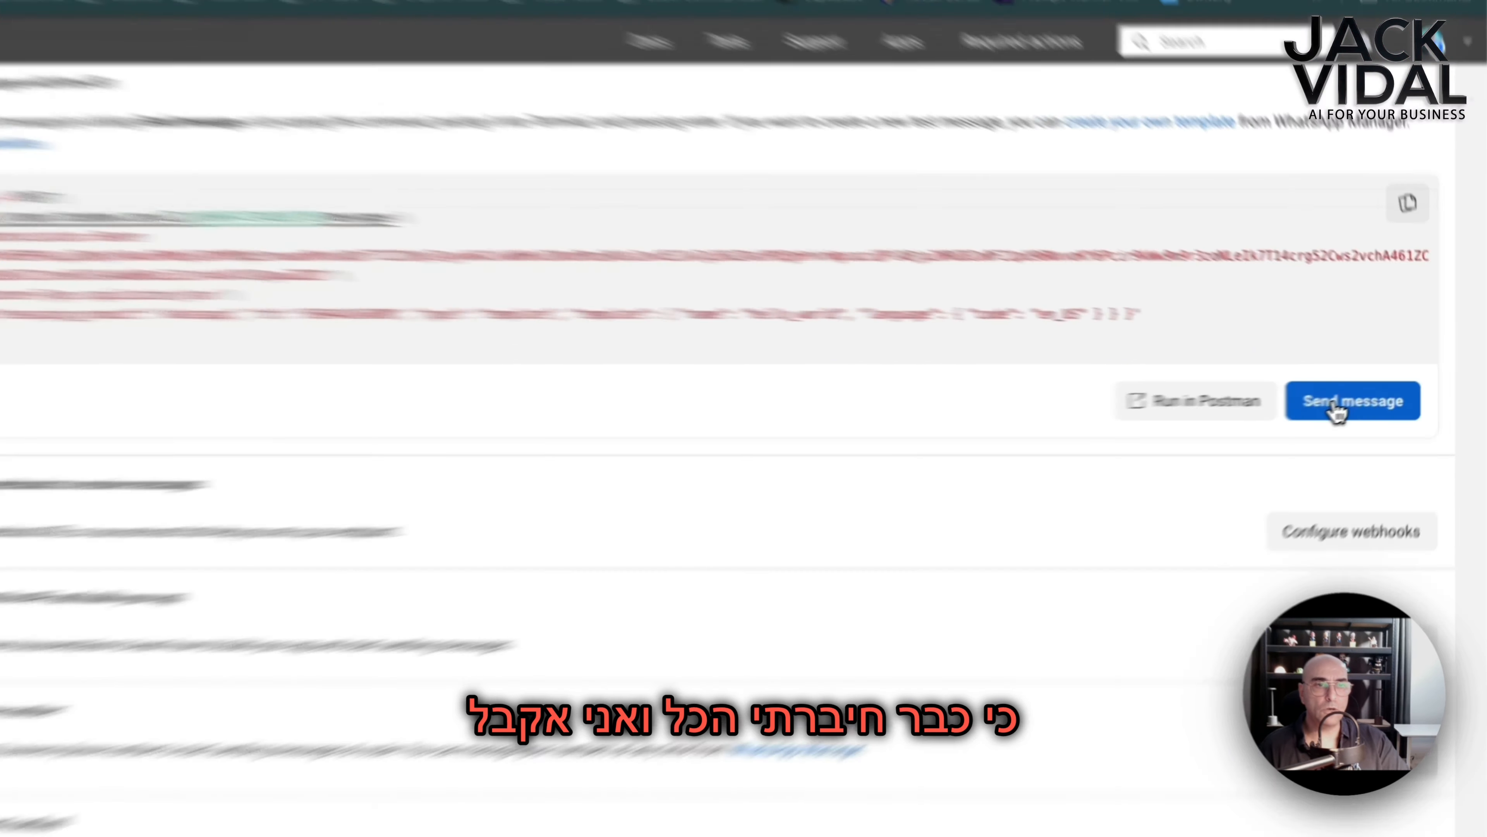
click(1380, 394)
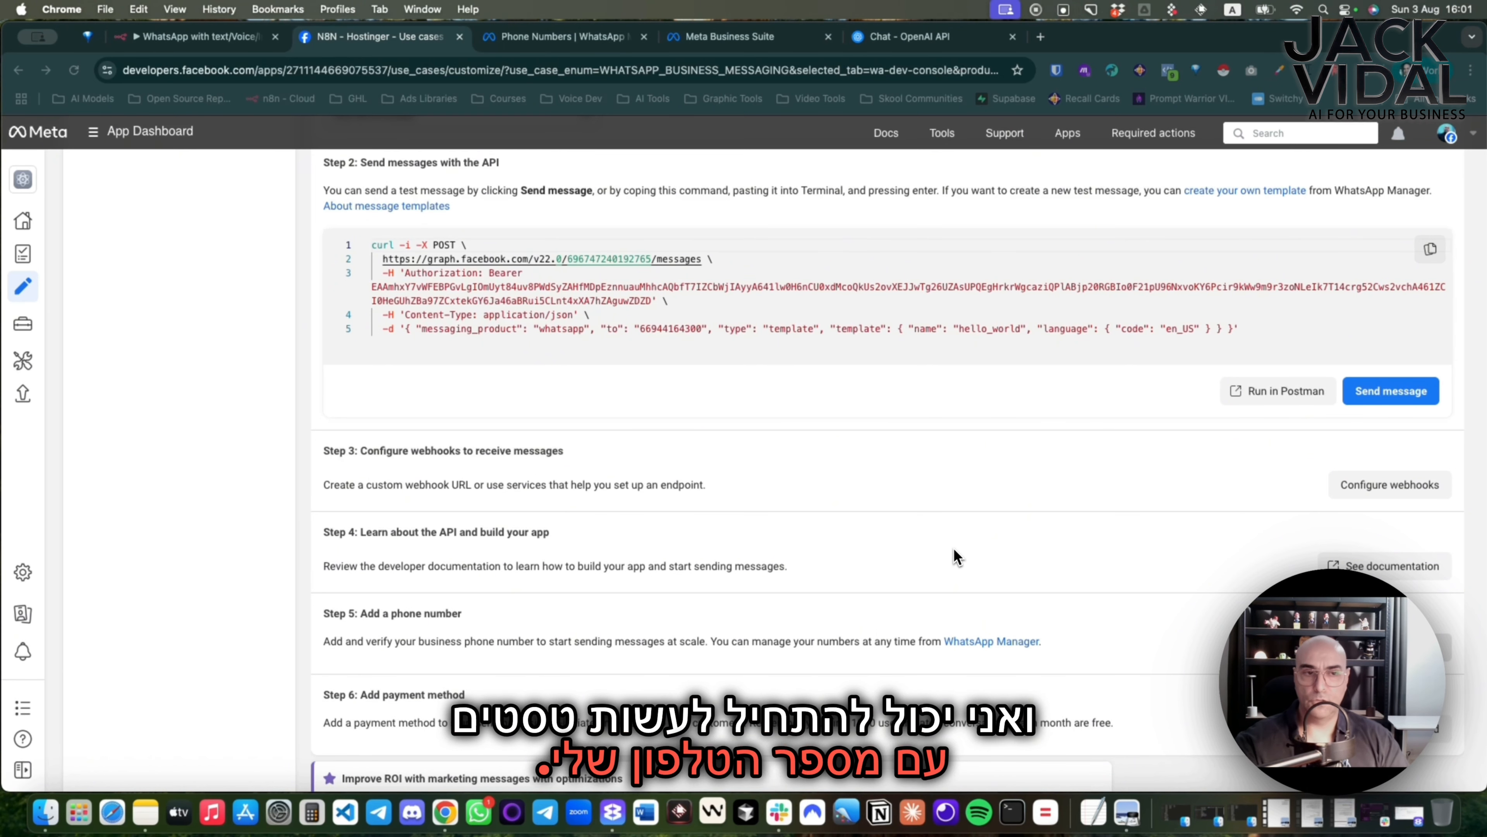
- Bring up the list of existing apps in the Meta App Dashboard
scroll(954, 548, up, 10)
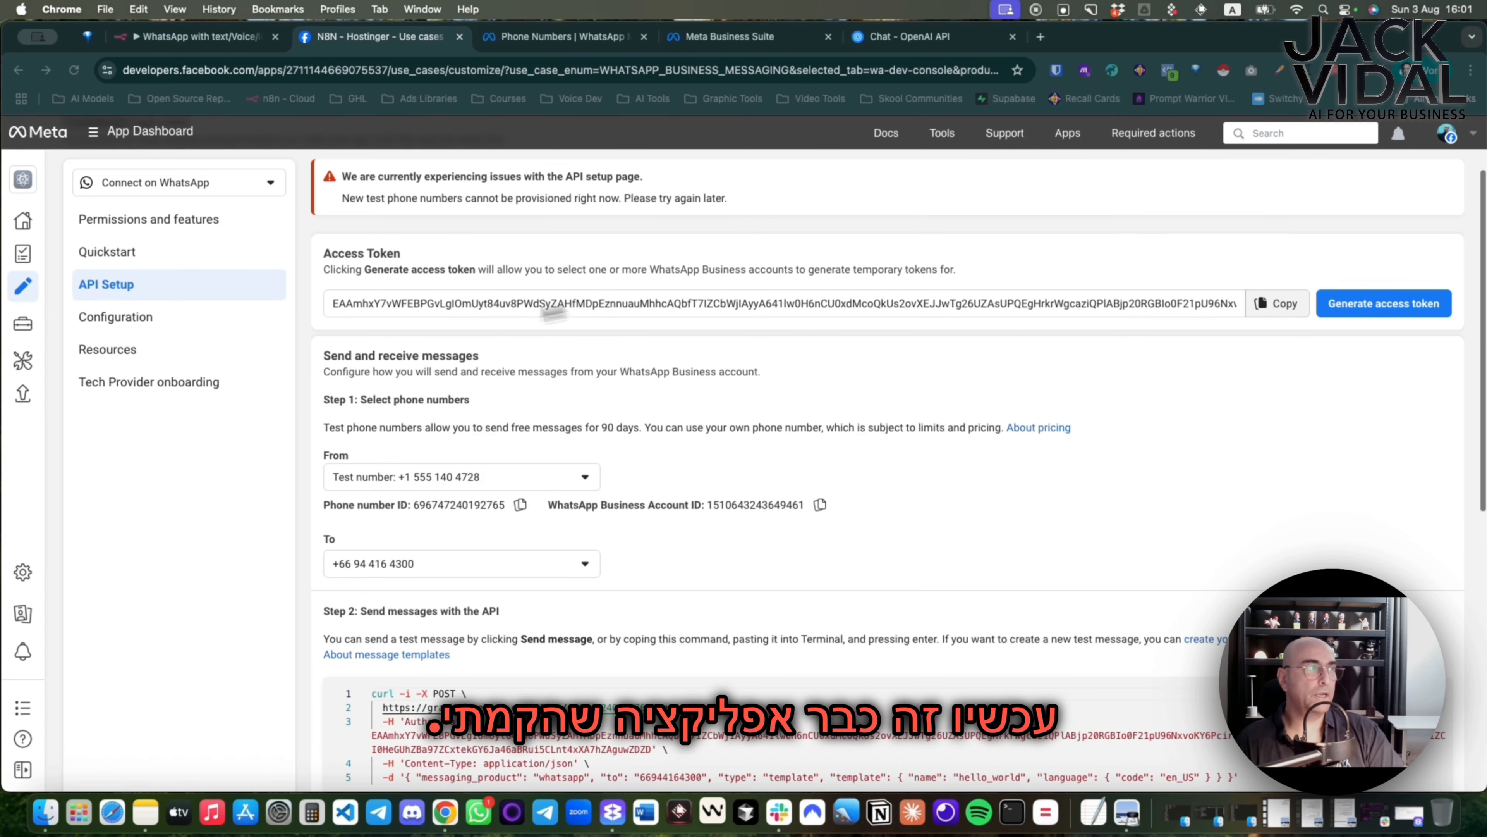
scroll(550, 312, up, 2)
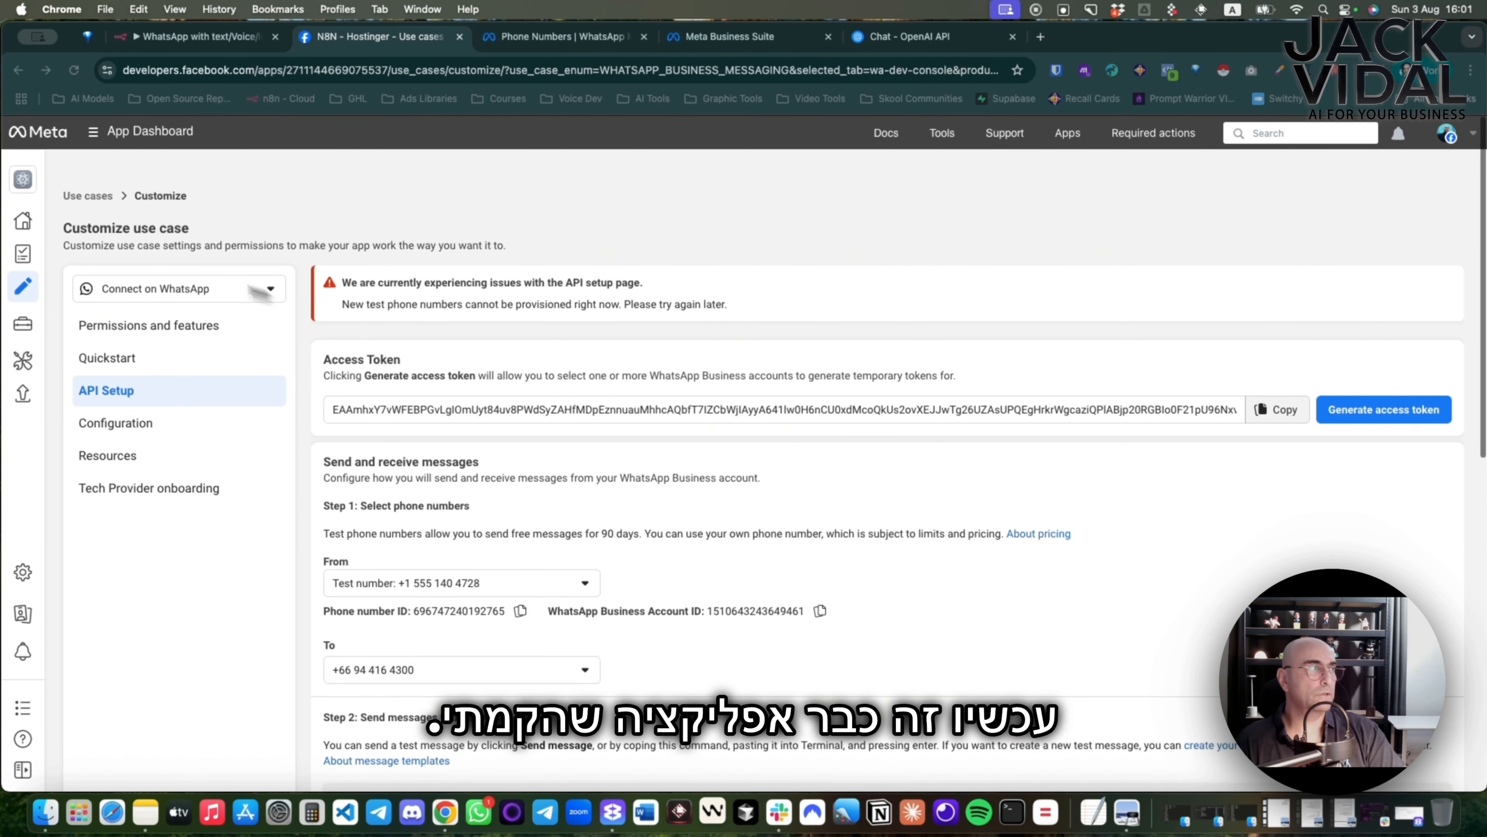
click(23, 180)
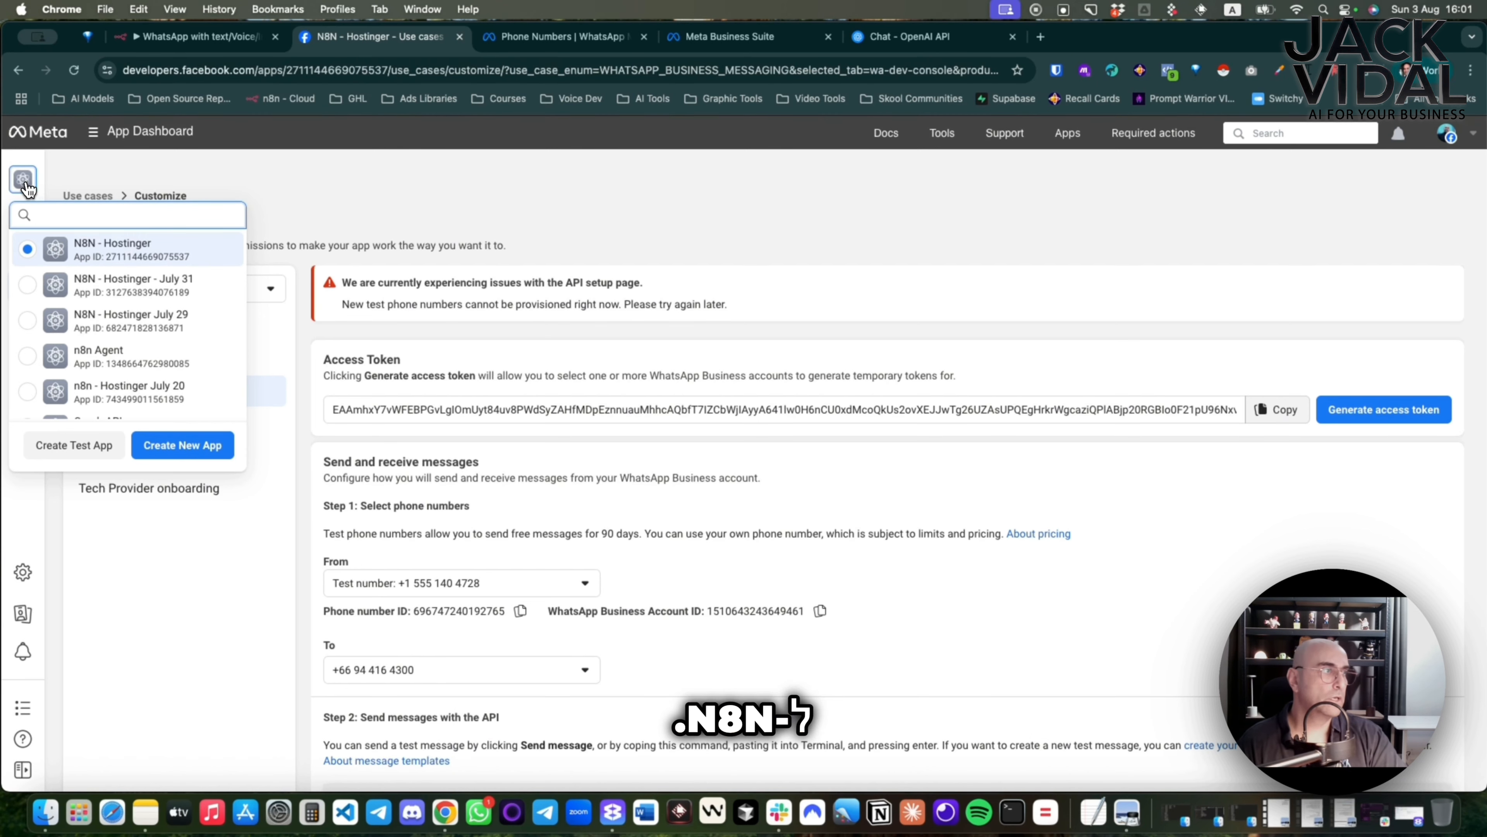
- Create a new app named 'N8n - Hostinger - August 03' and move on to use cases
scroll(98, 340, down, 3)
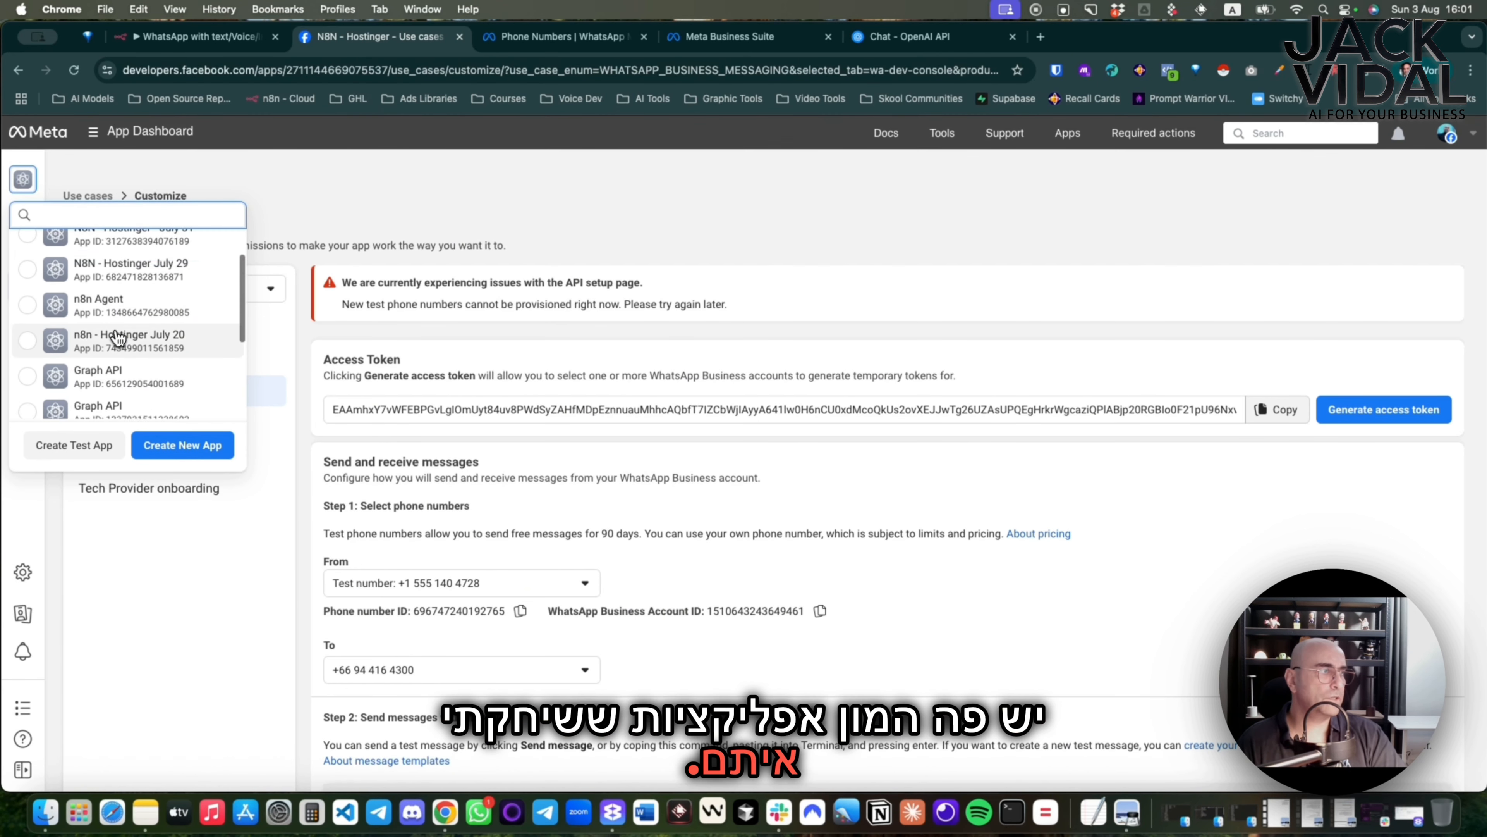
scroll(116, 333, up, 3)
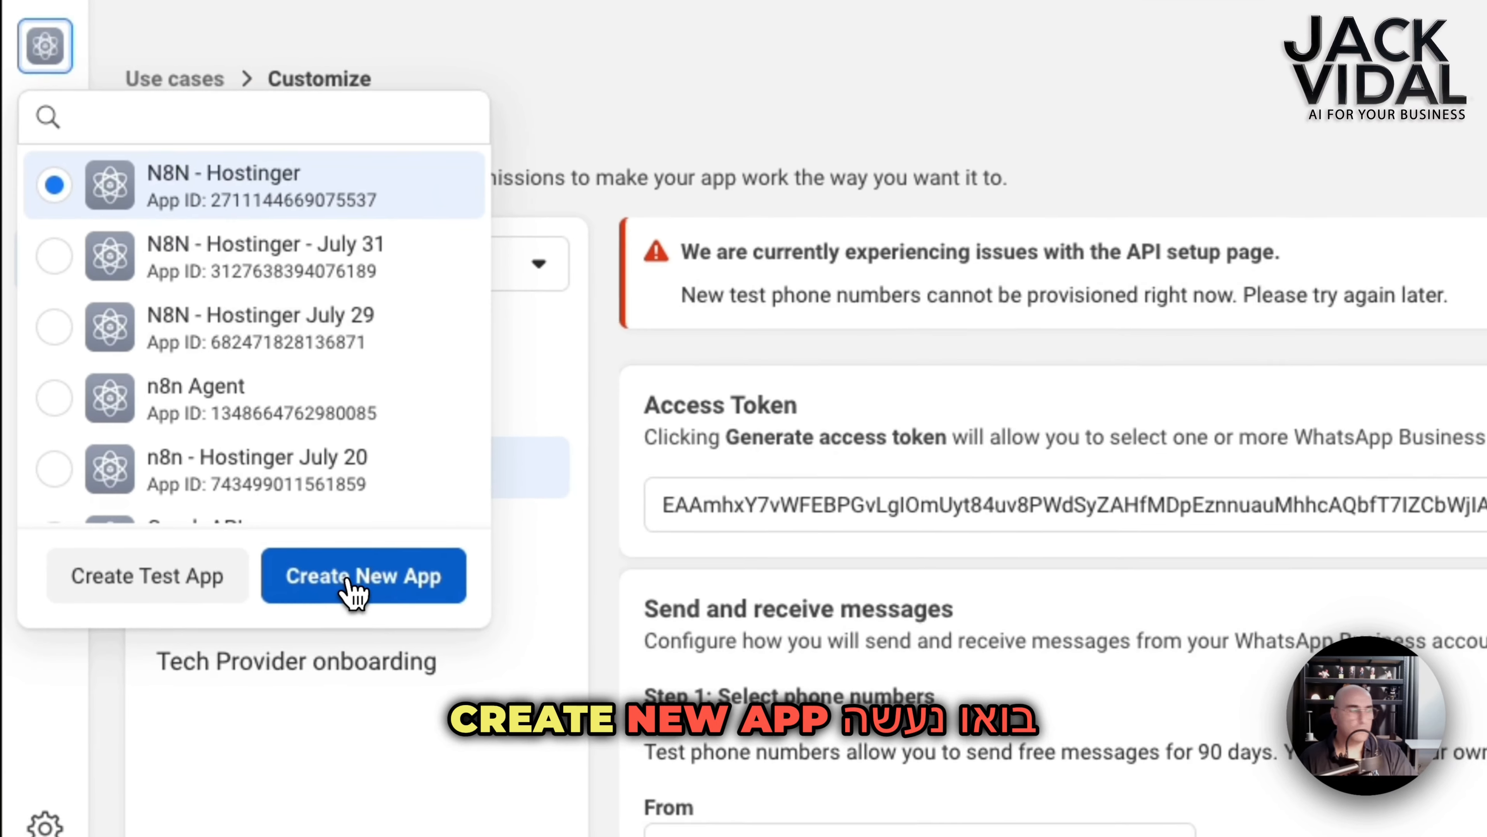
click(177, 447)
click(793, 353)
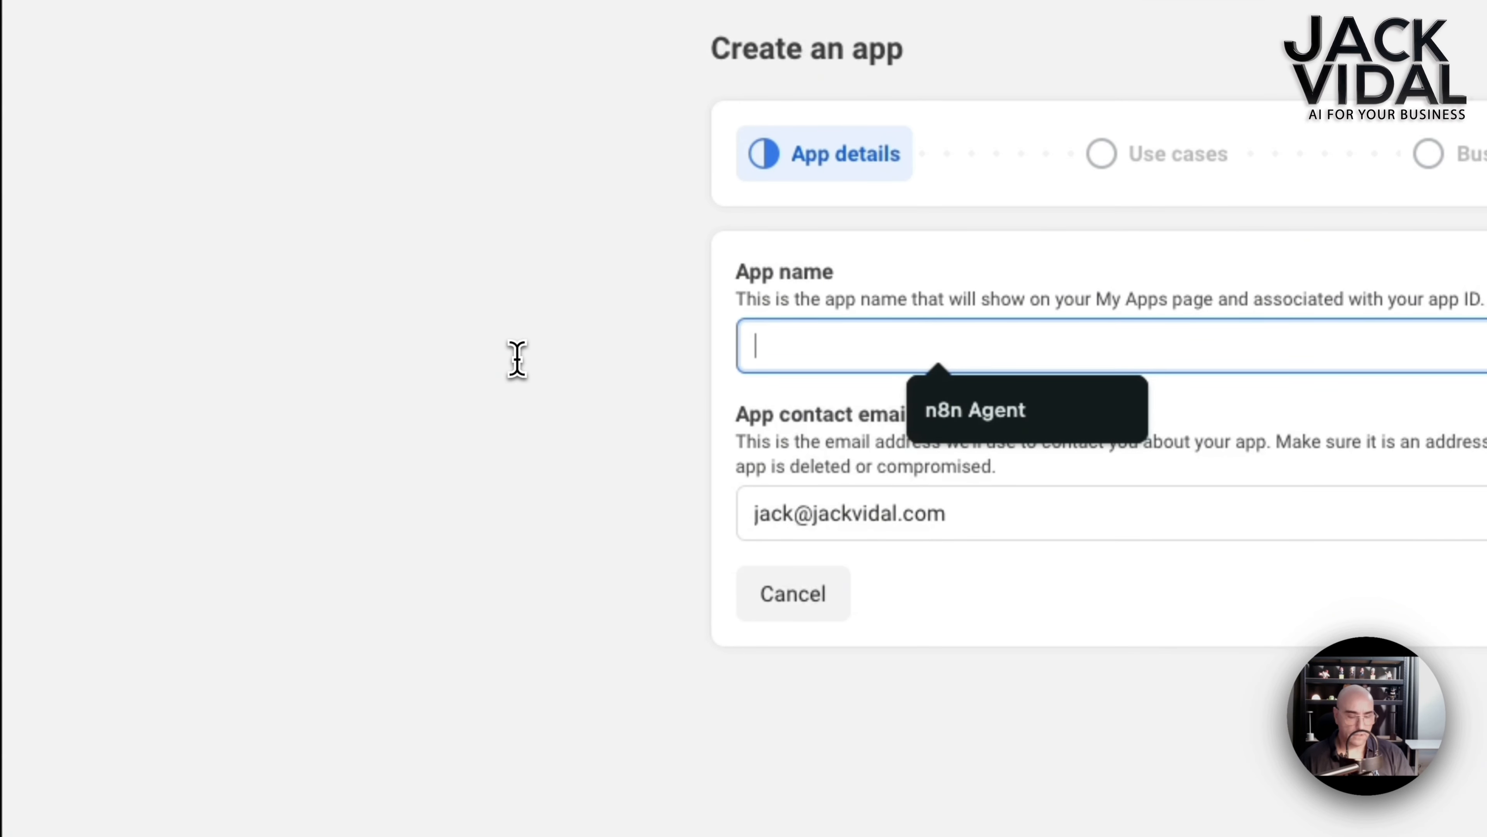
text(N8n)
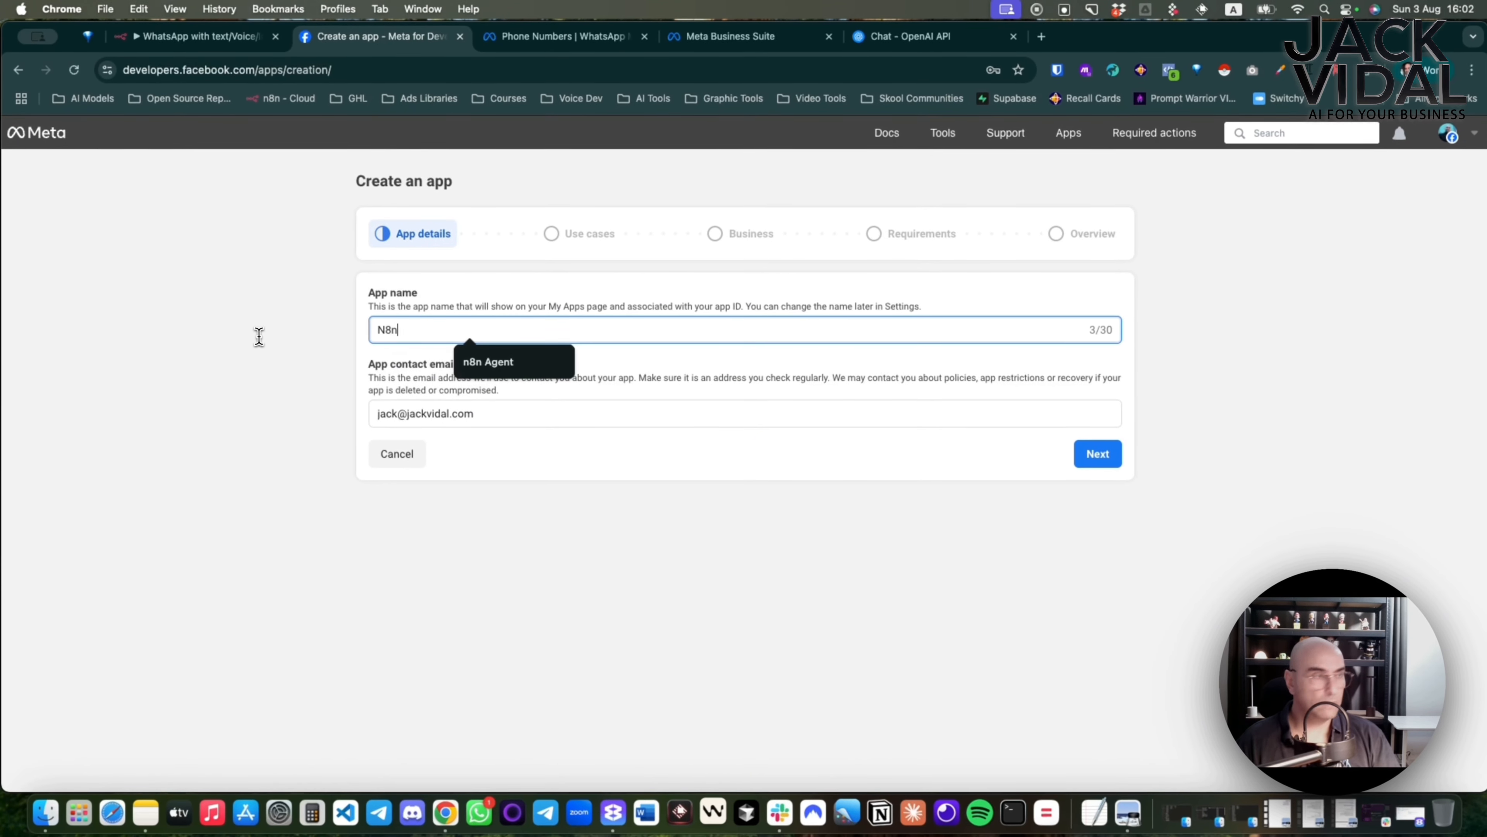
text( - )
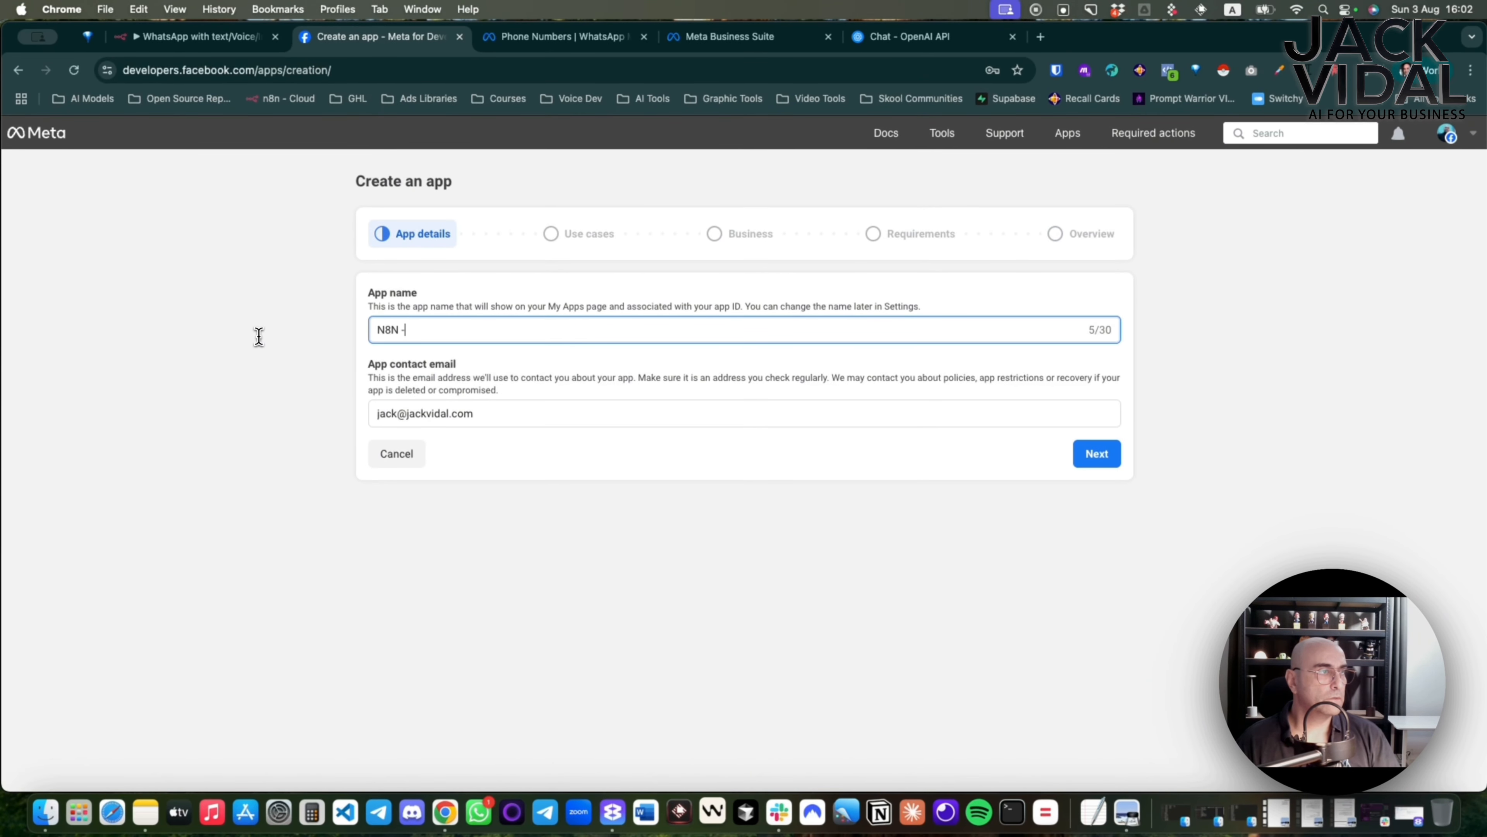
text(Ho)
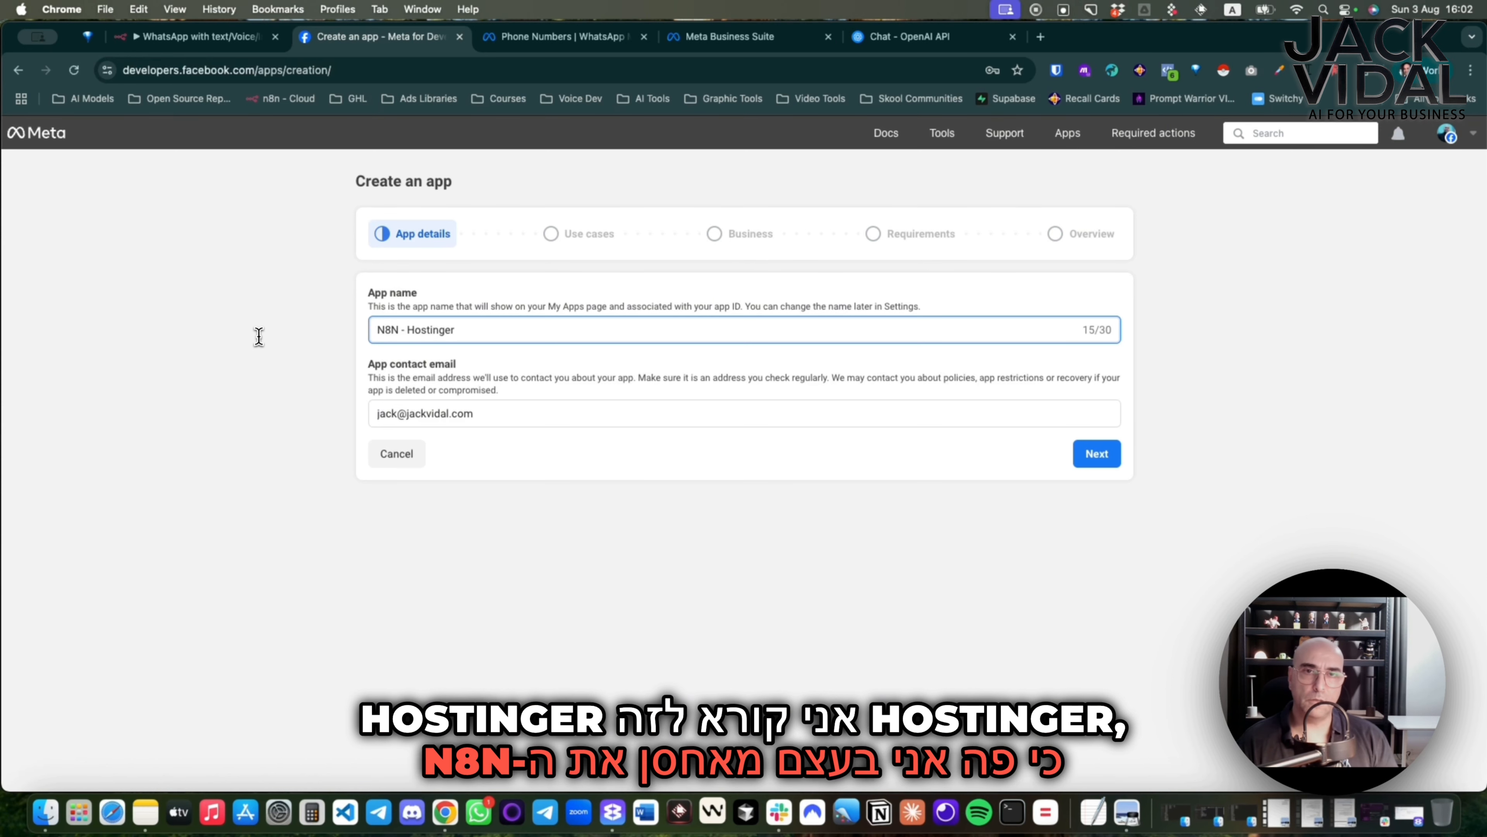
text(stinger - )
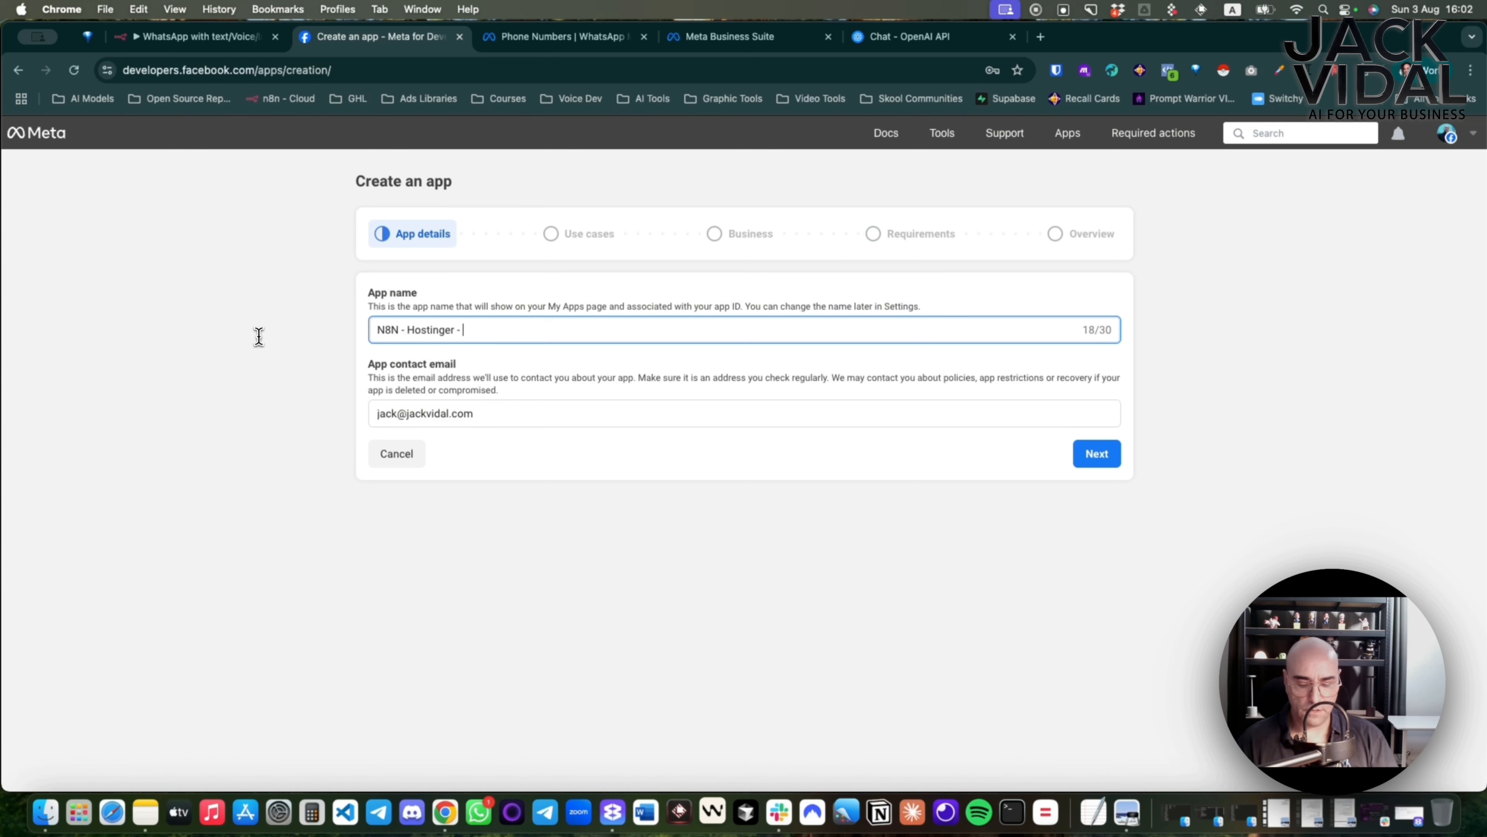
text(August 03)
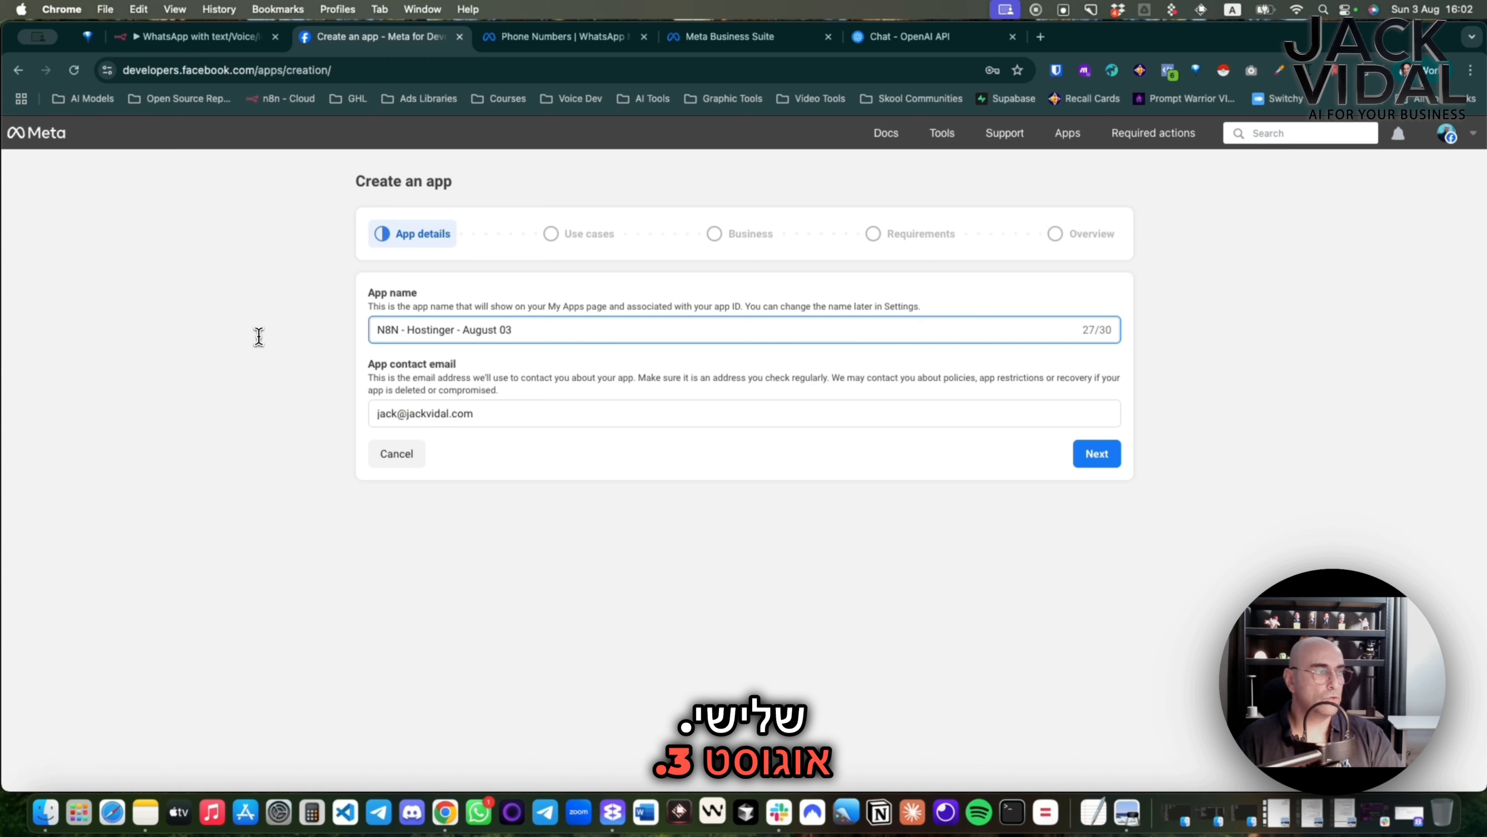
click(1102, 458)
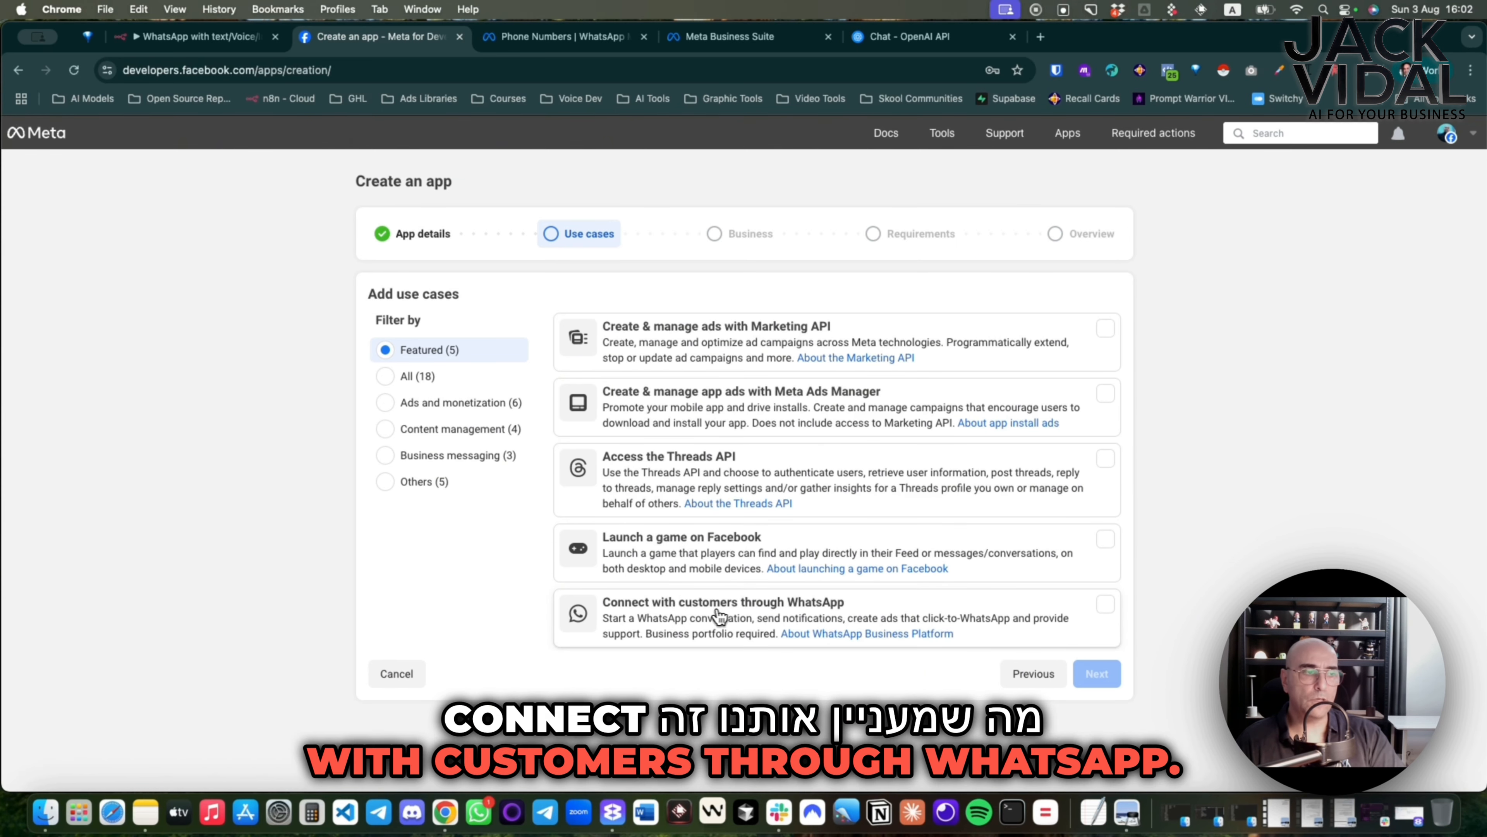
- Choose the WhatsApp customer-messaging use case and the verified business portfolio, then go to the dashboard
click(1106, 605)
click(1111, 731)
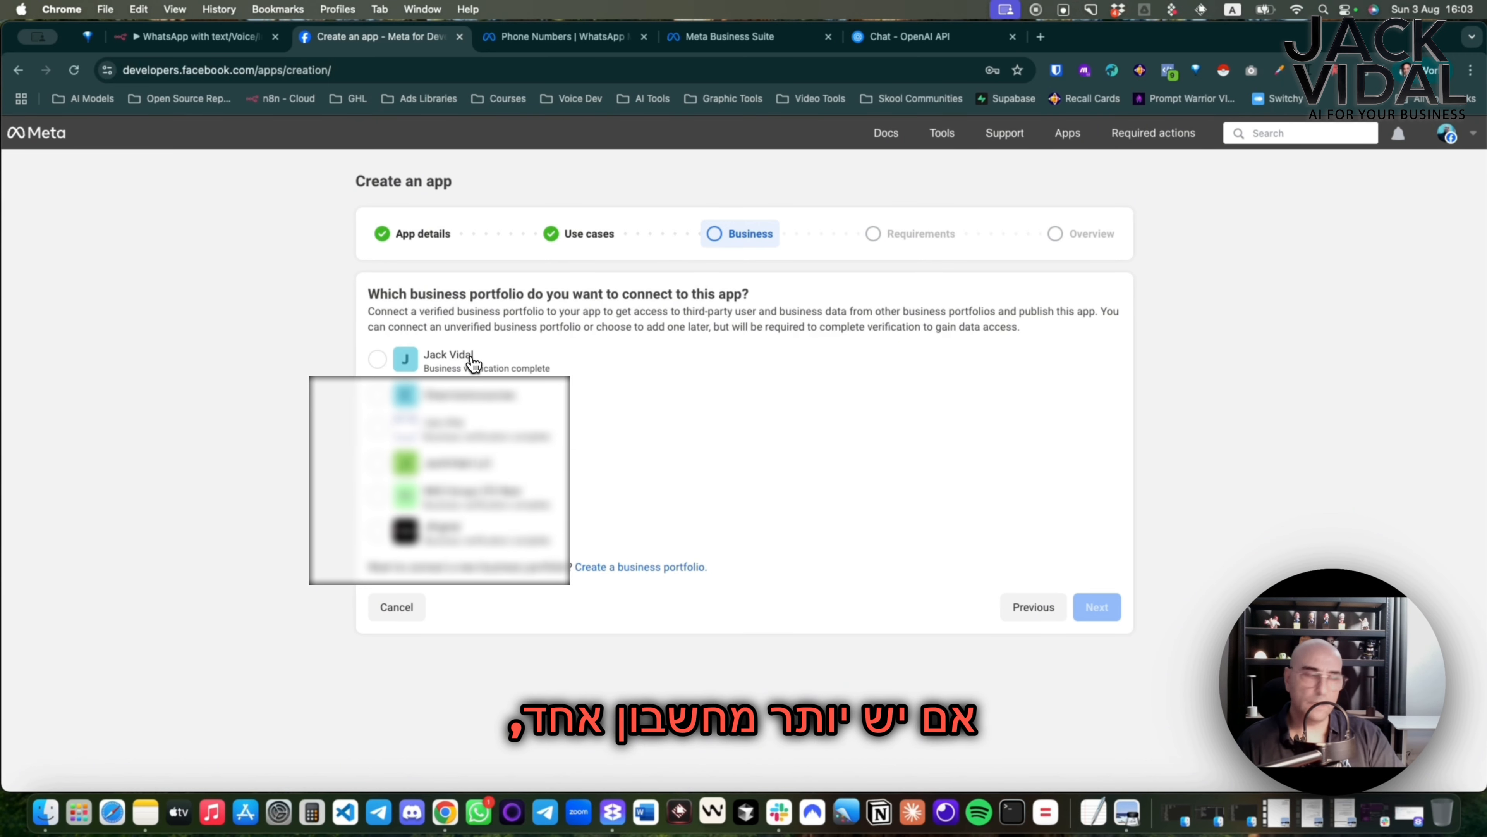
click(378, 359)
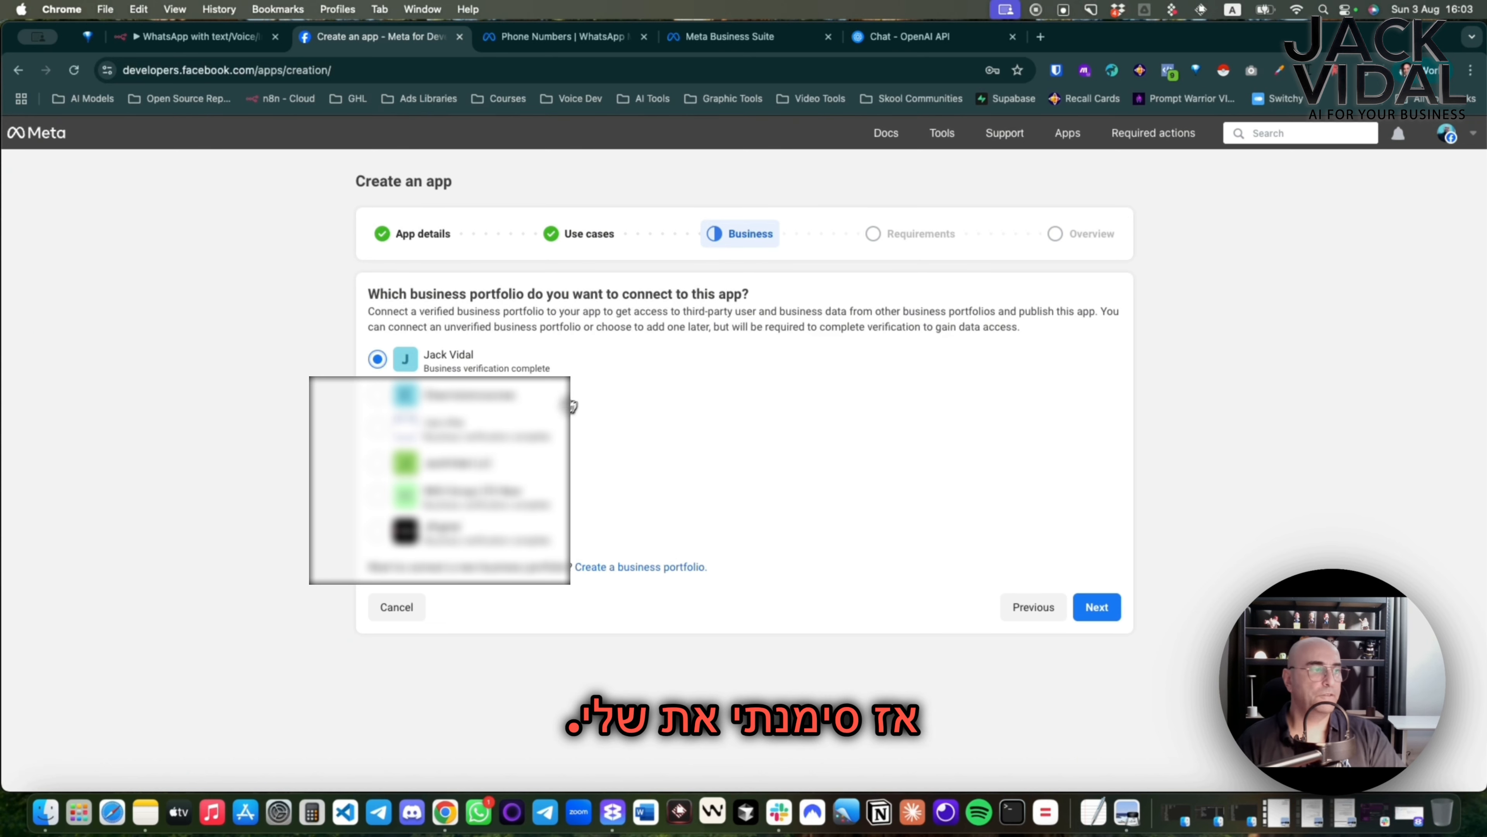
click(1094, 607)
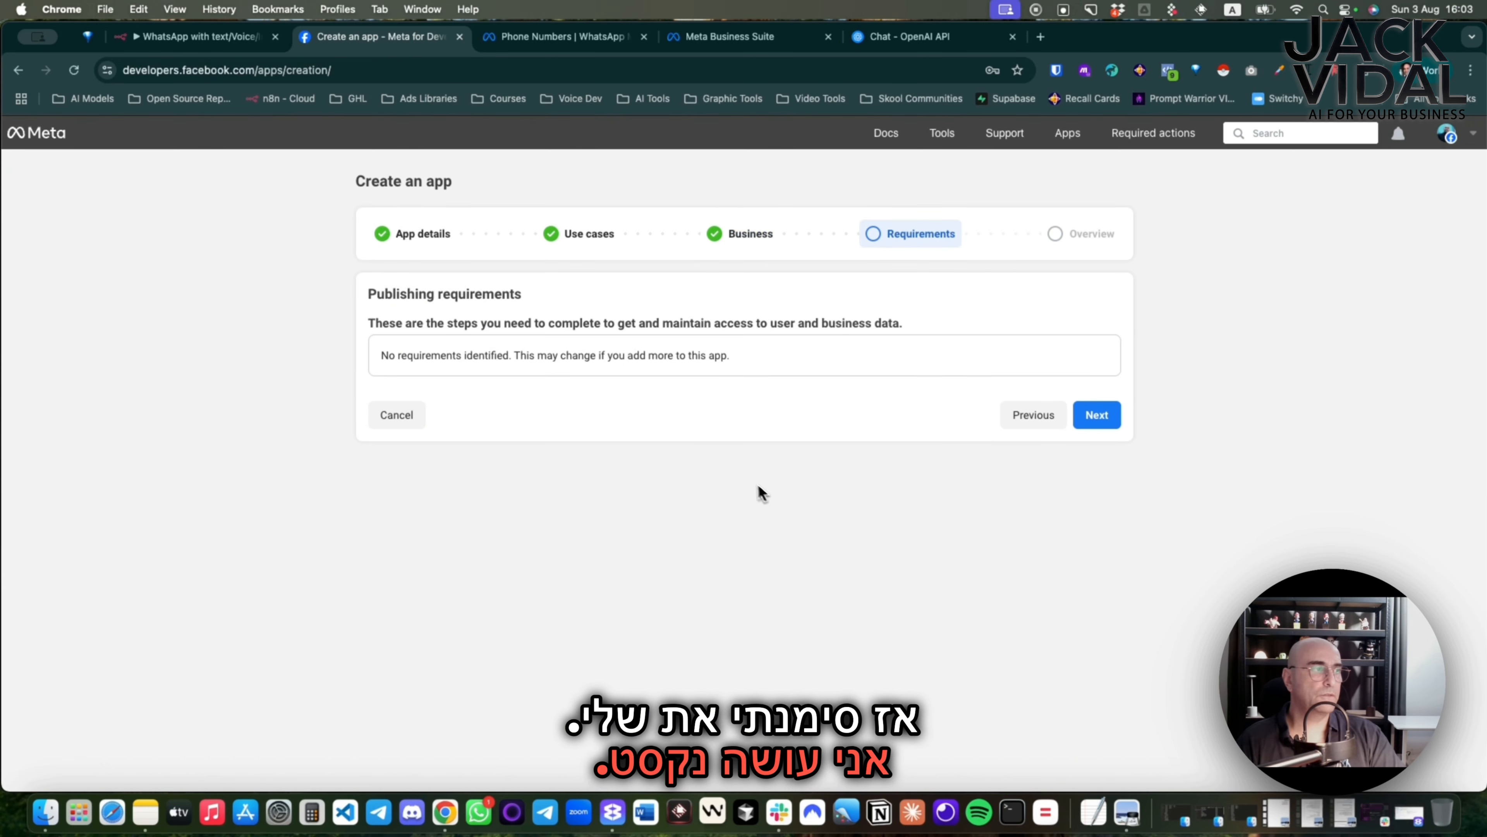
click(1097, 416)
scroll(615, 466, down, 1)
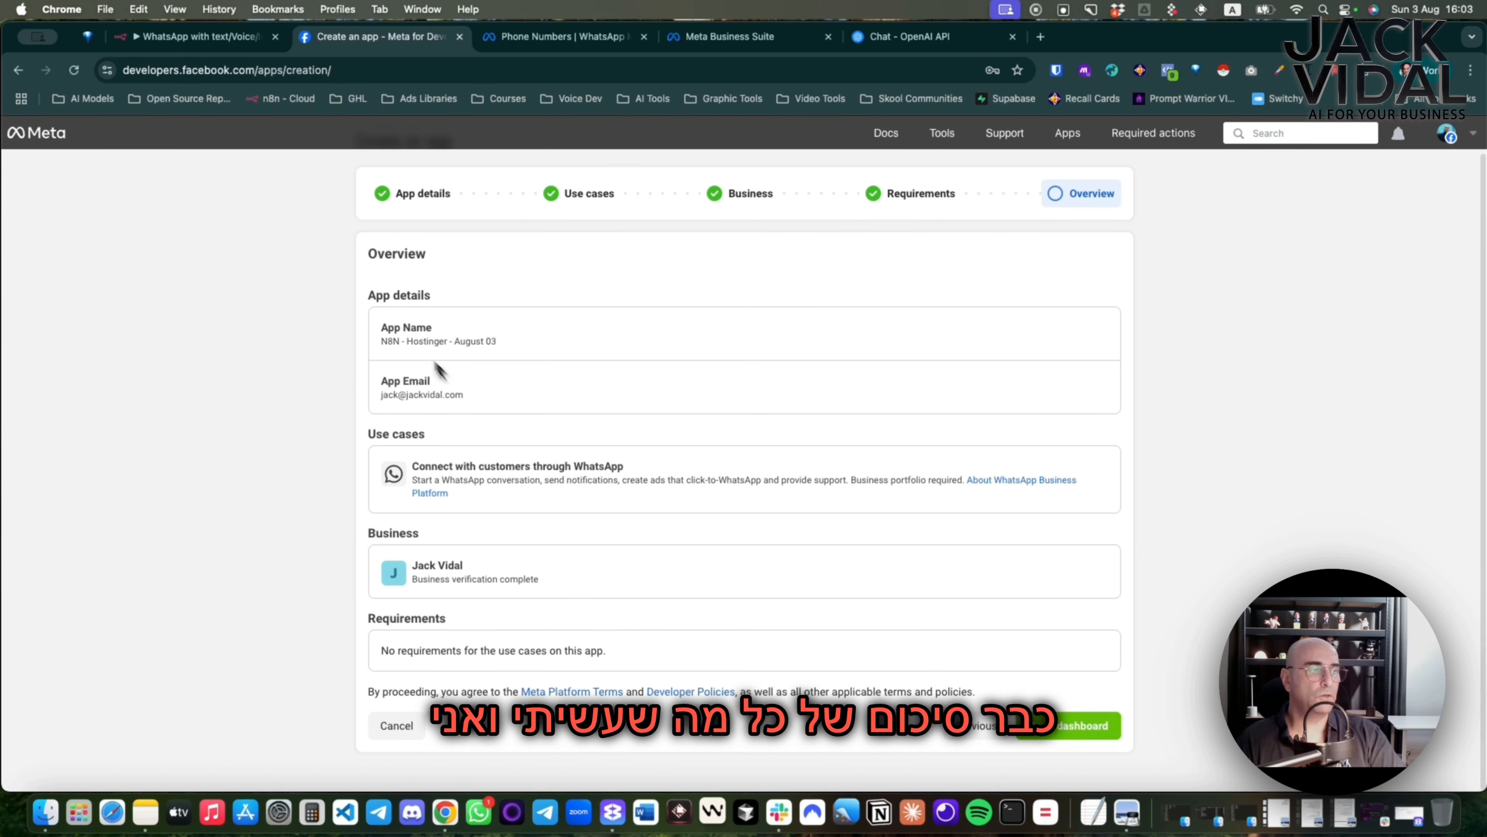
click(1061, 727)
- Re-enter the account password and confirm the two-factor authentication code to finish creating the app
click(662, 391)
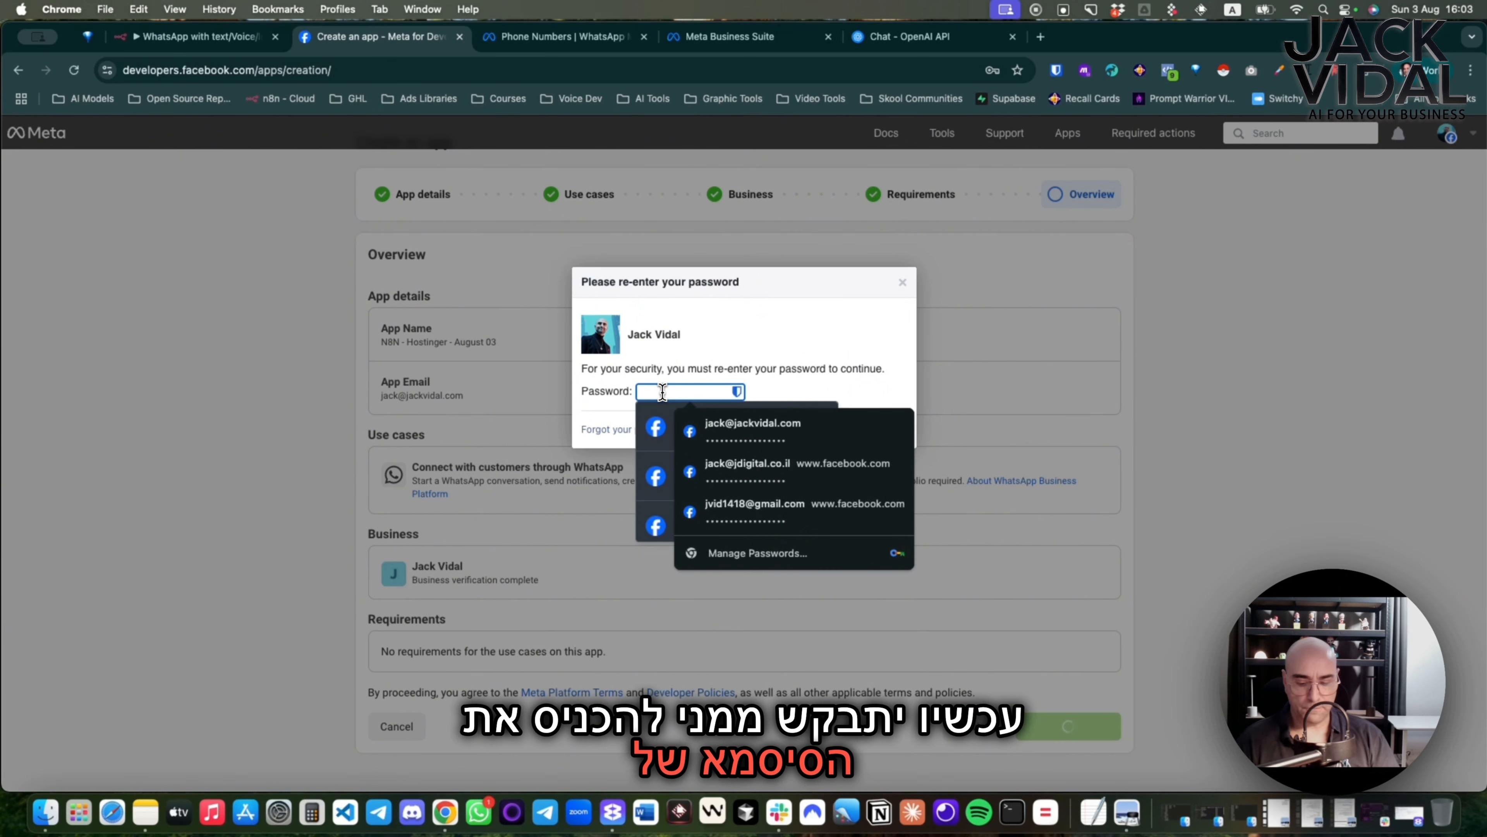
text(•••••••••••••)
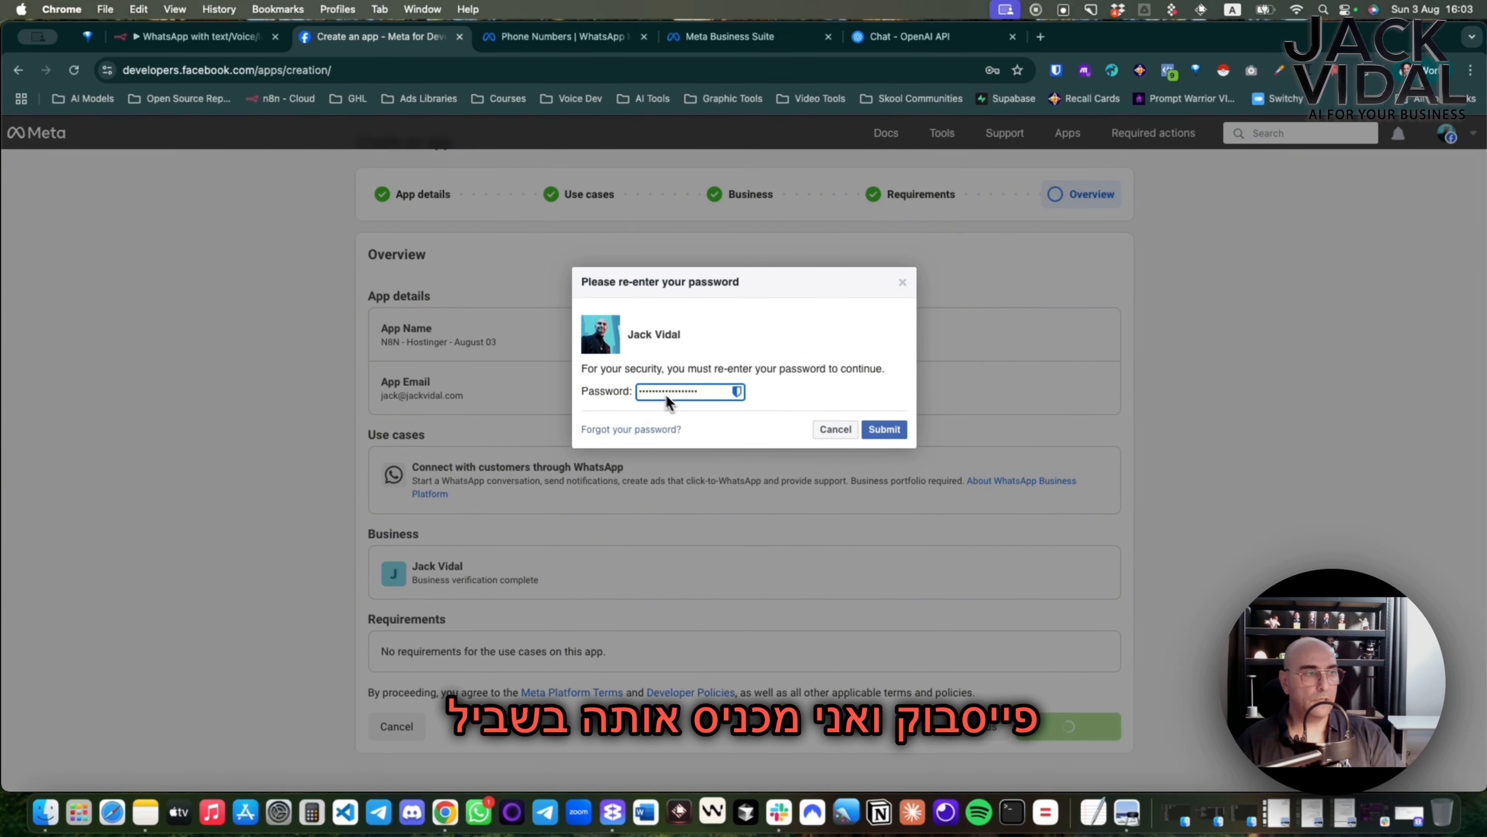
click(881, 429)
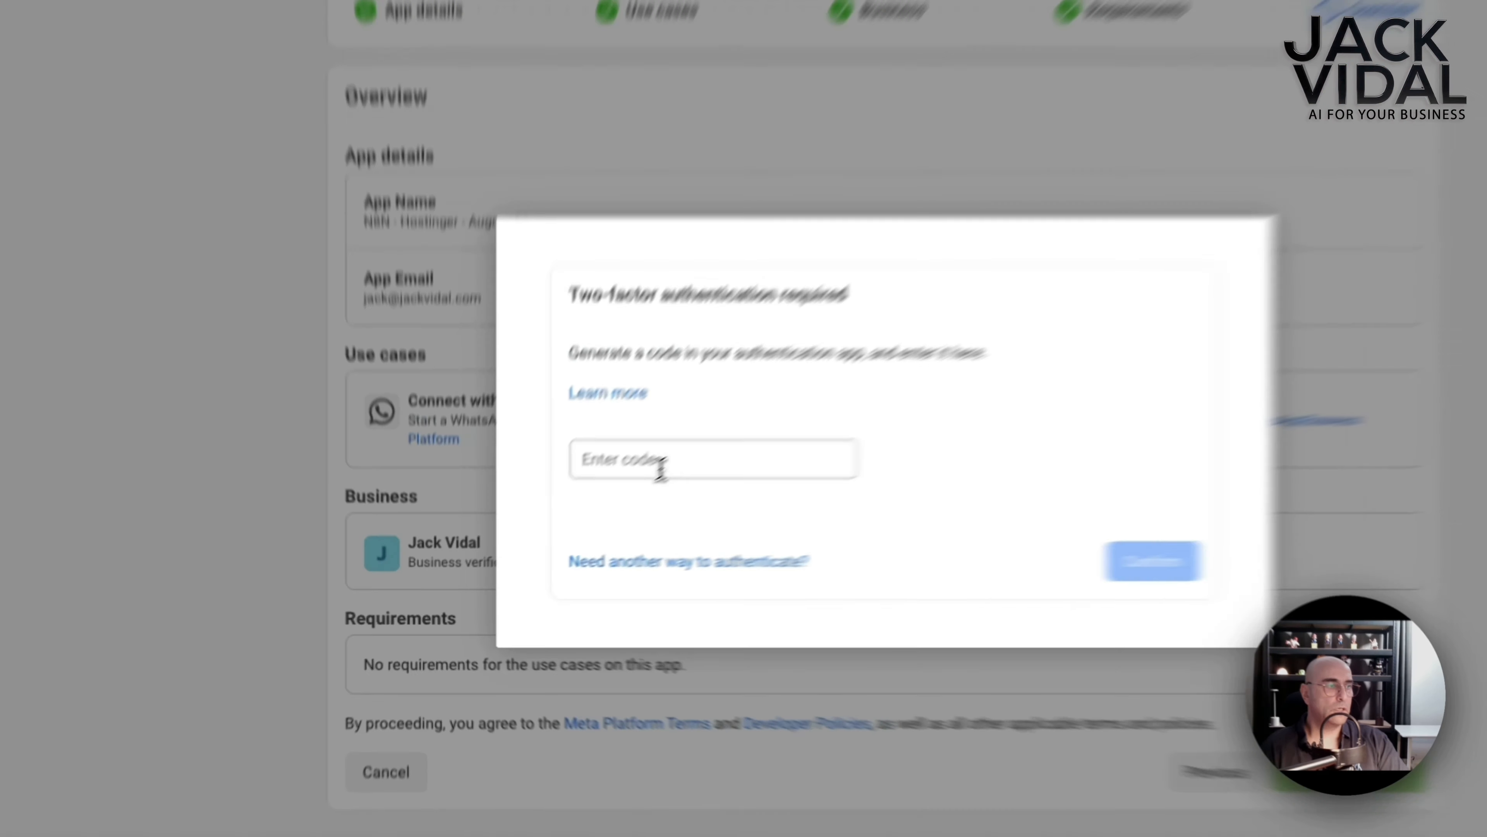
click(650, 462)
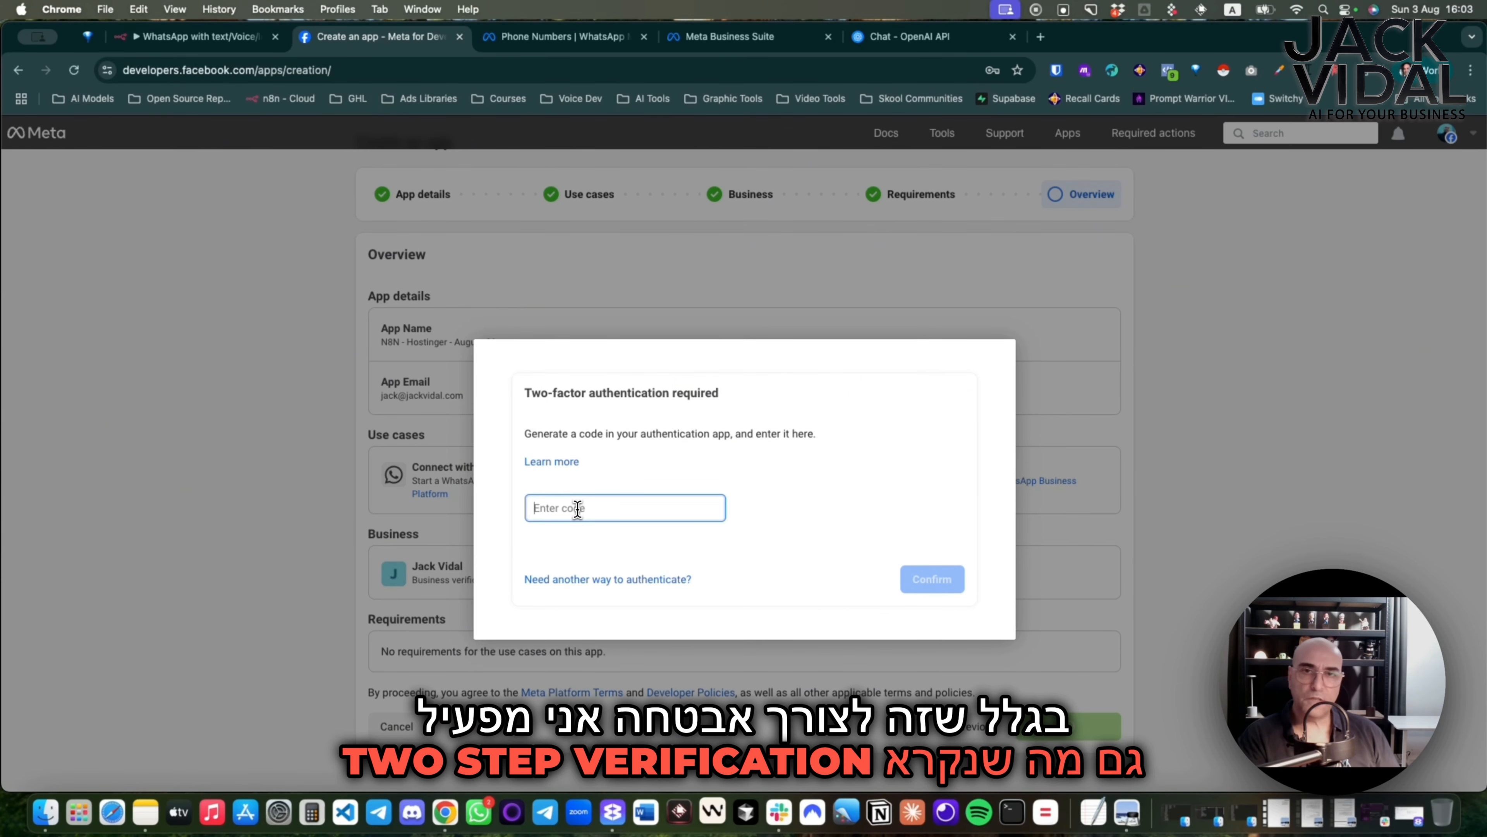
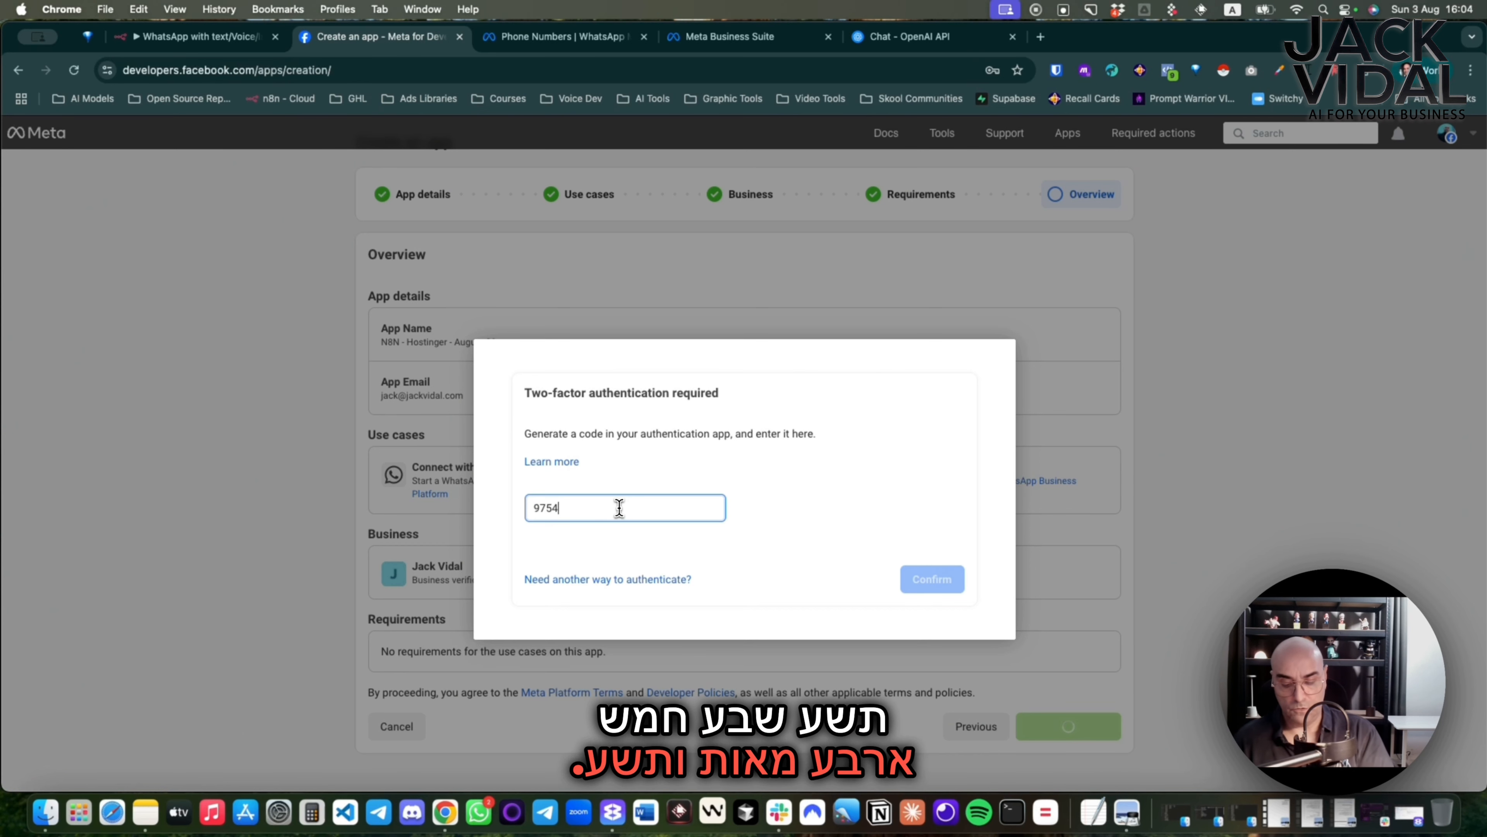
click(925, 583)
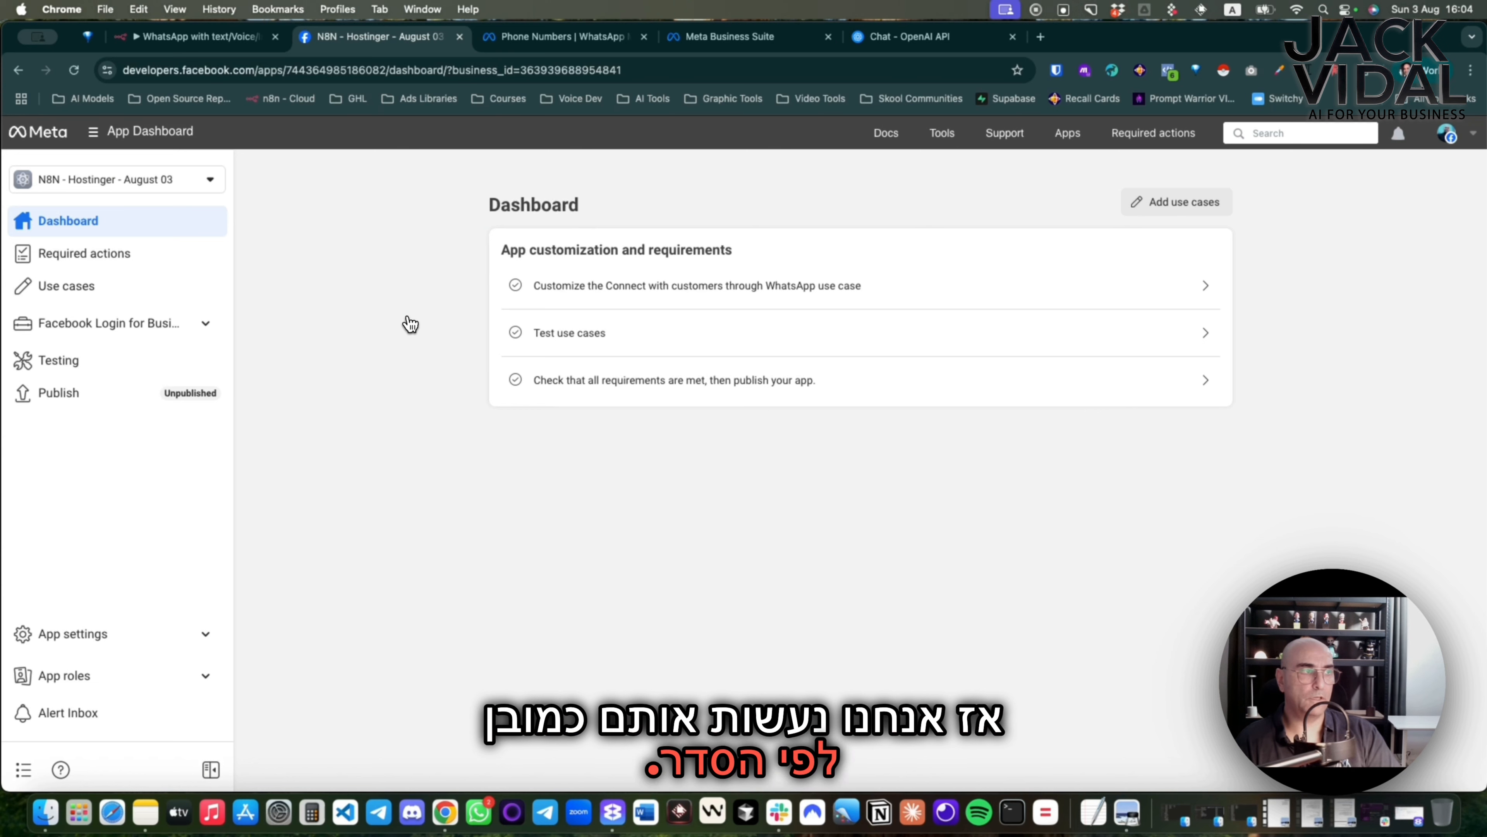
- Open the WhatsApp use case setup and note the sandbox provisioning warning
click(691, 291)
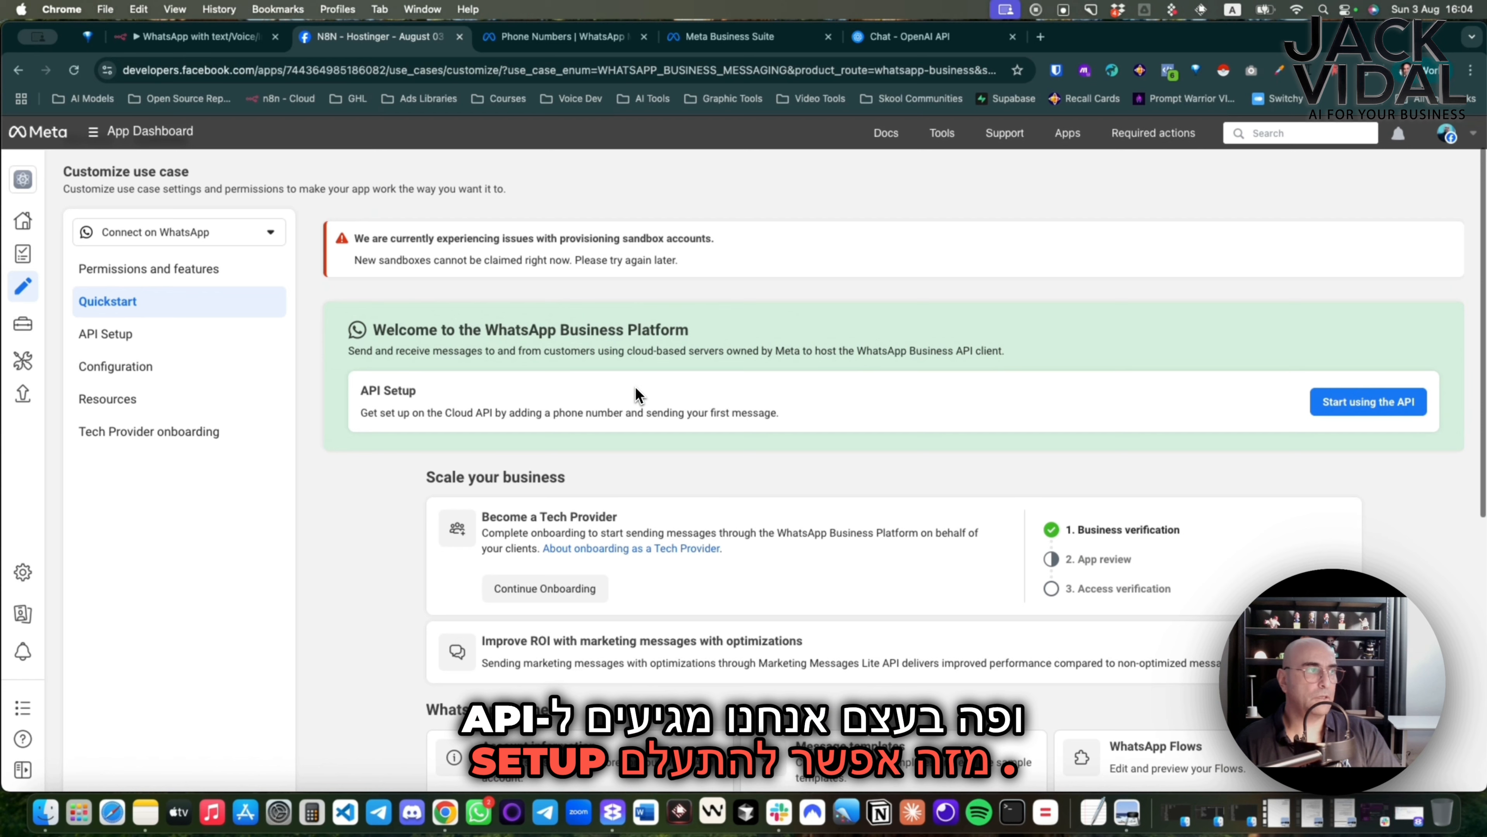
drag(356, 237, 748, 246)
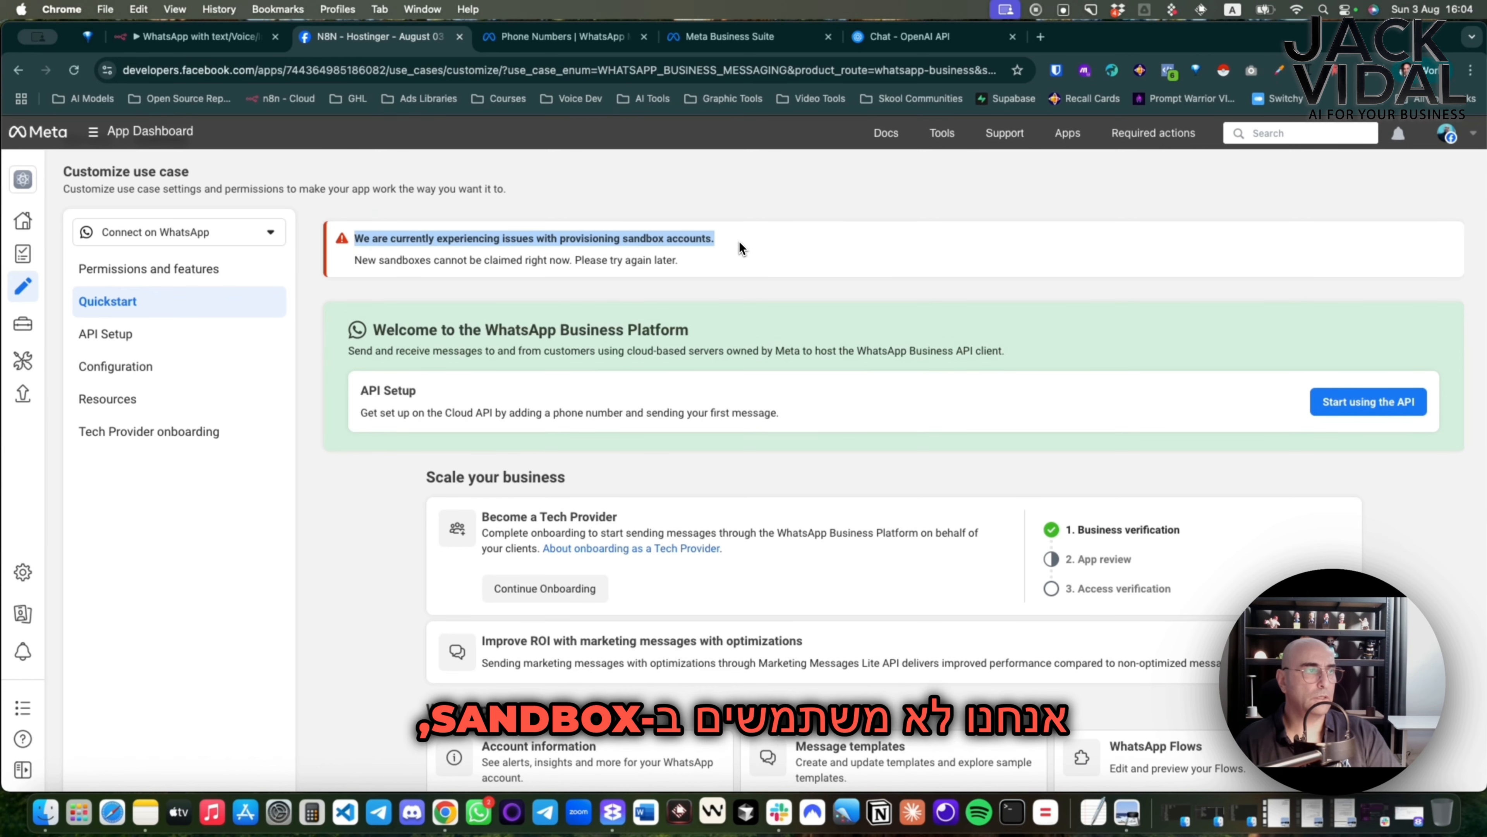
drag(639, 238, 665, 239)
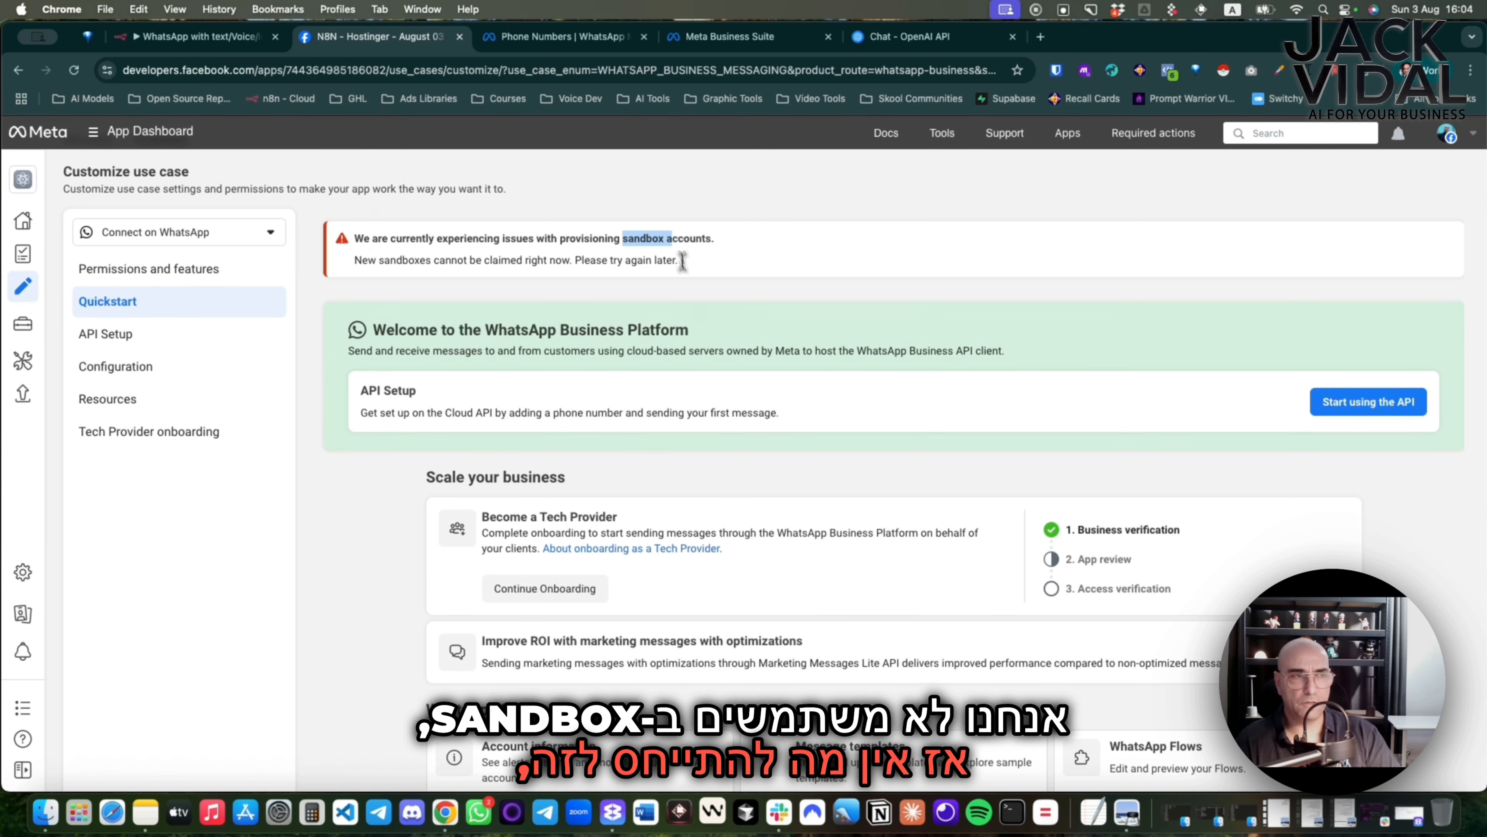
scroll(693, 310, down, 3)
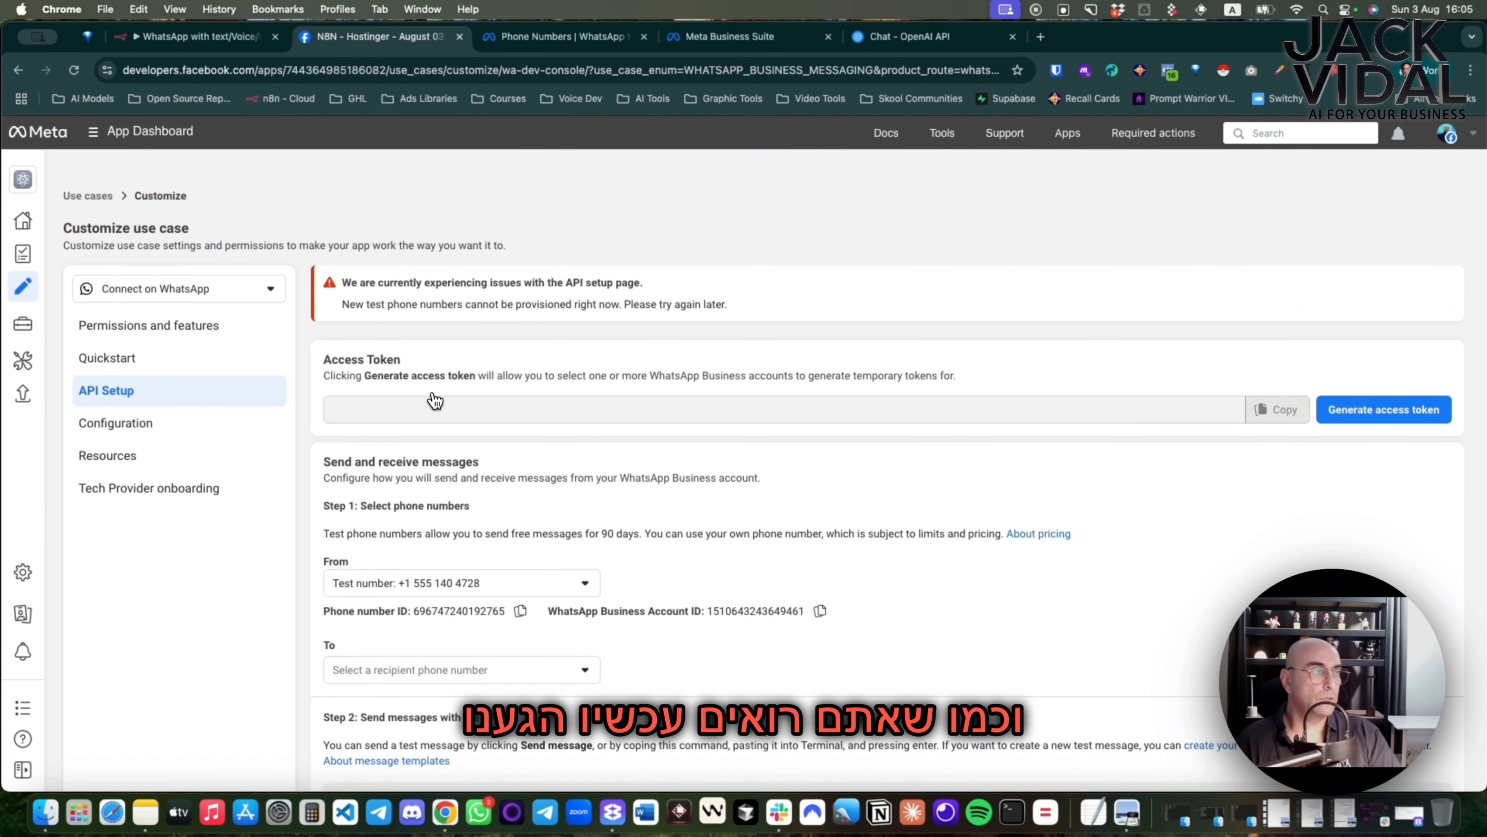
- Choose the registered phone number in Step 1's To dropdown as the test recipient
scroll(436, 401, down, 1)
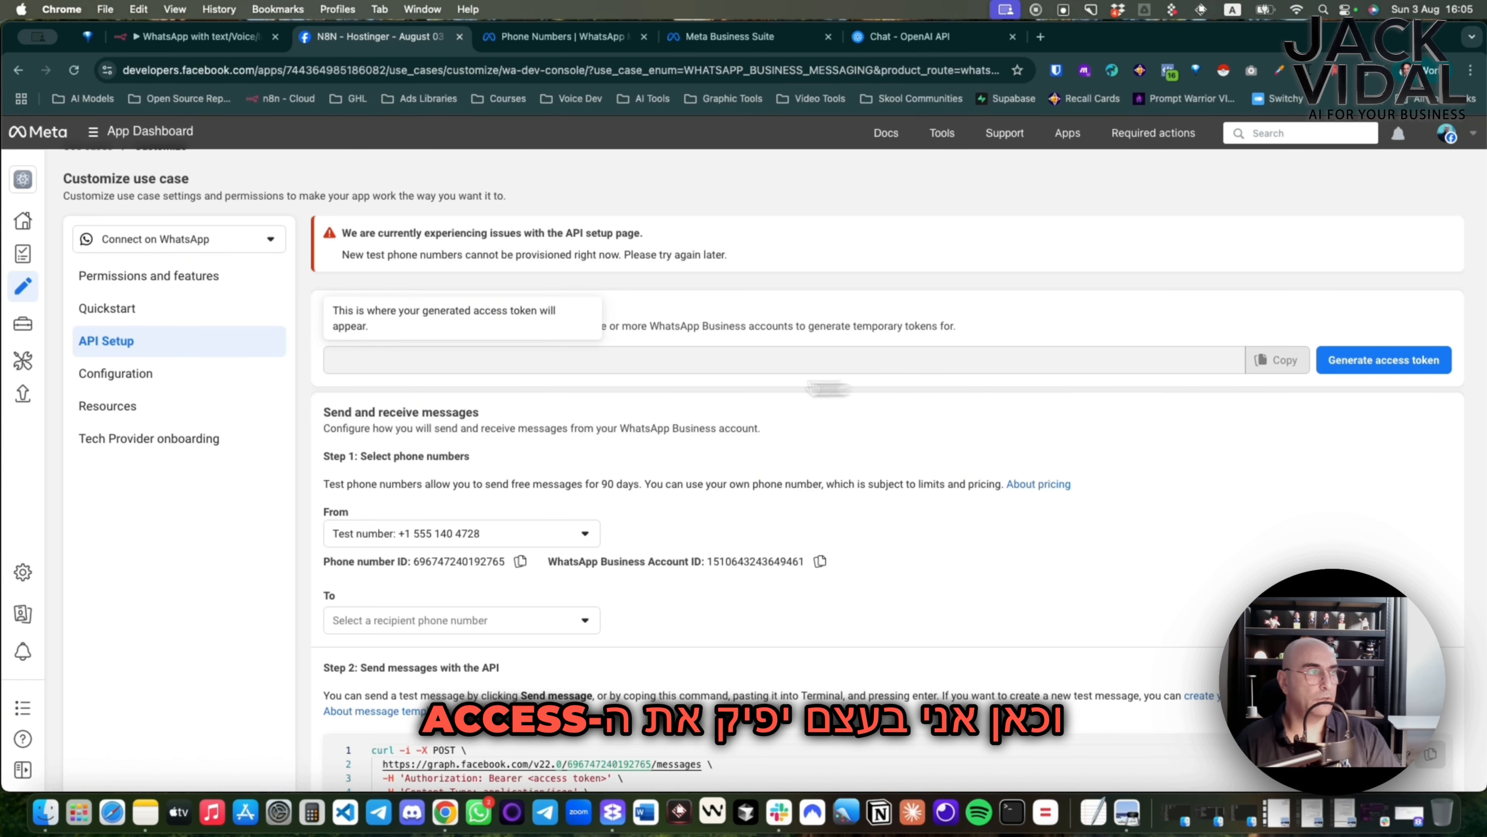
scroll(509, 494, down, 1)
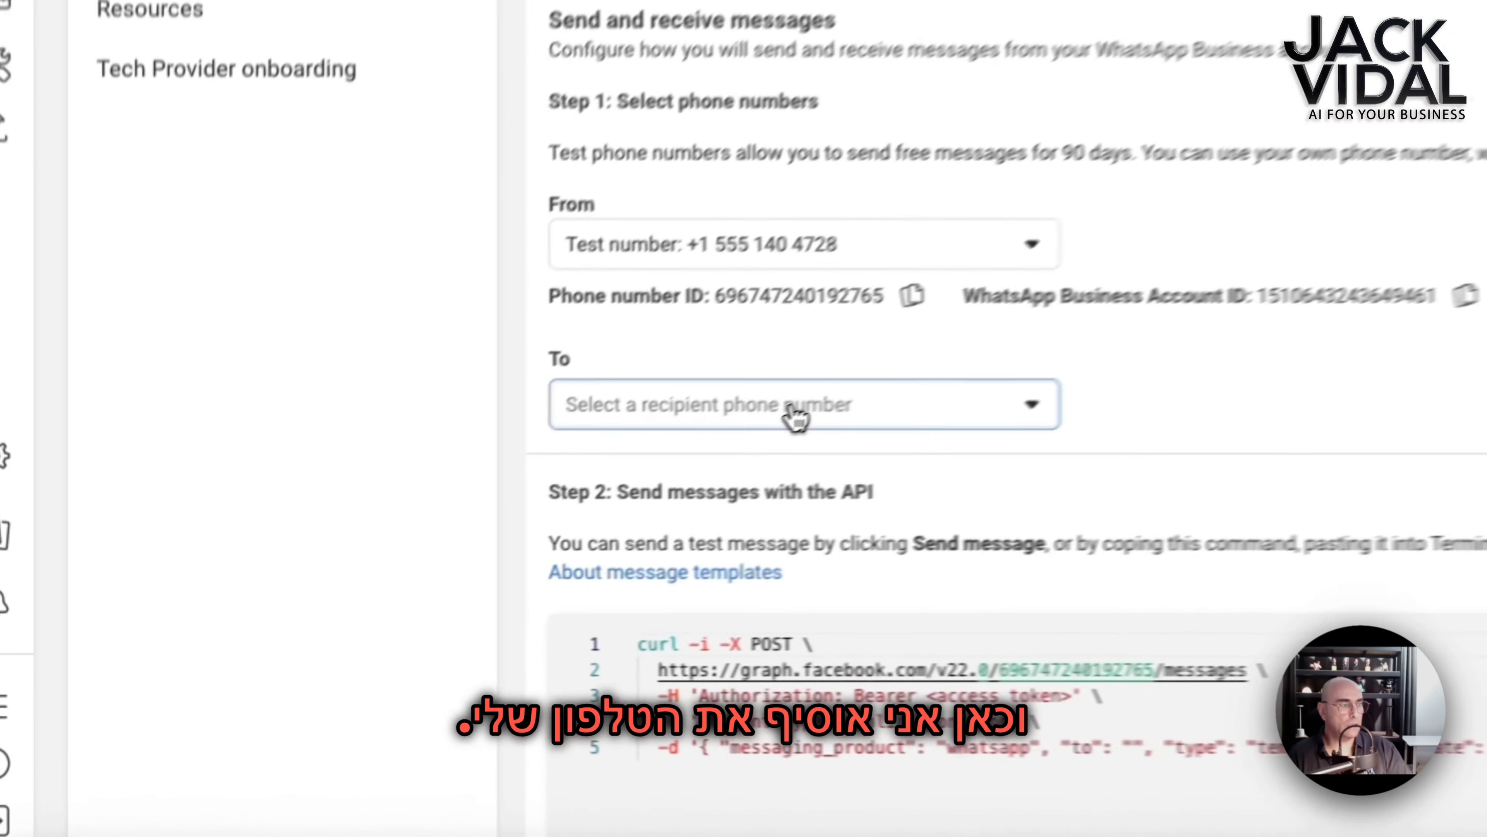
click(457, 550)
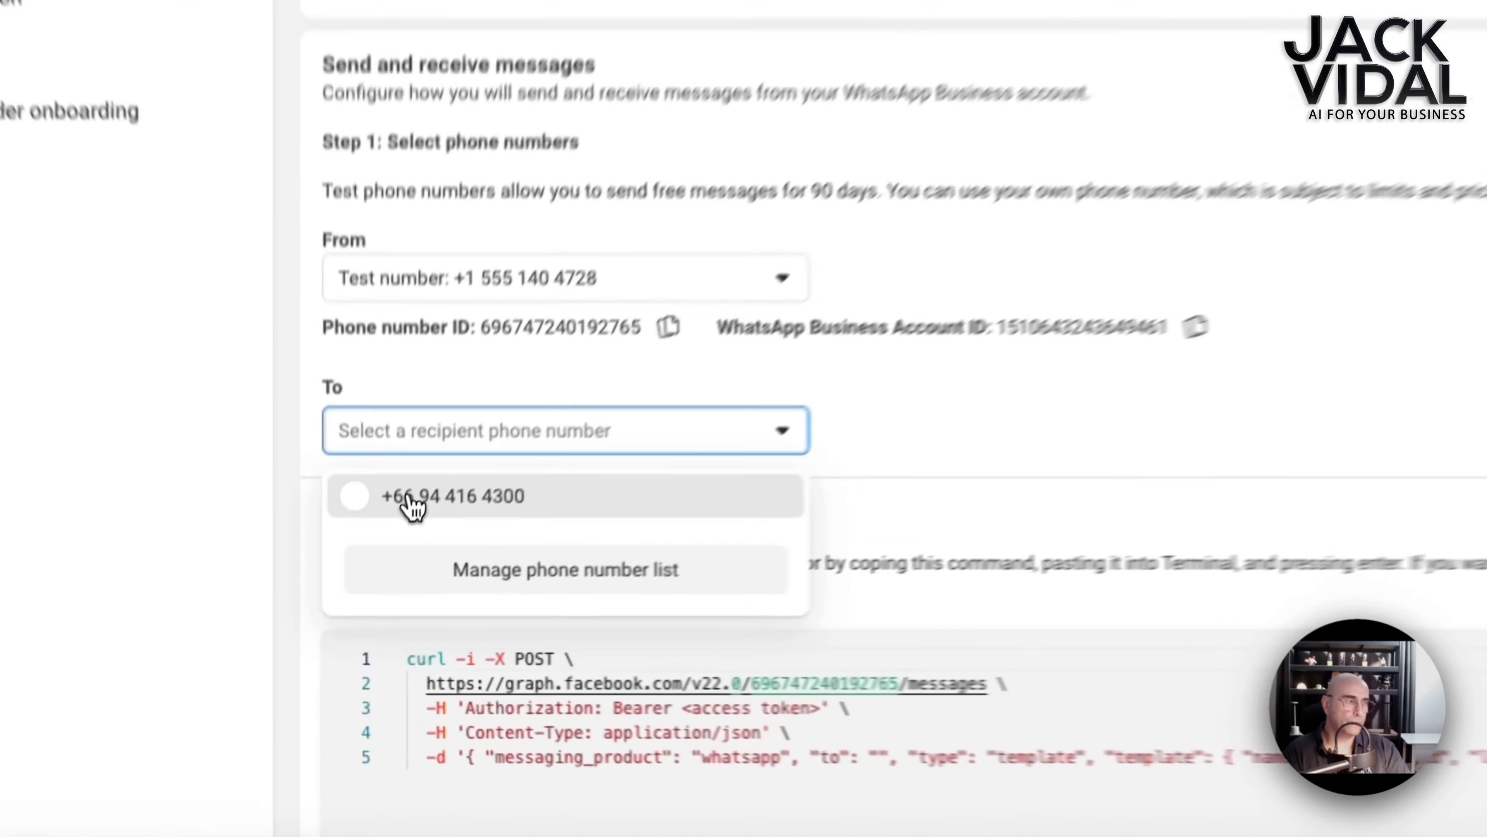
click(372, 583)
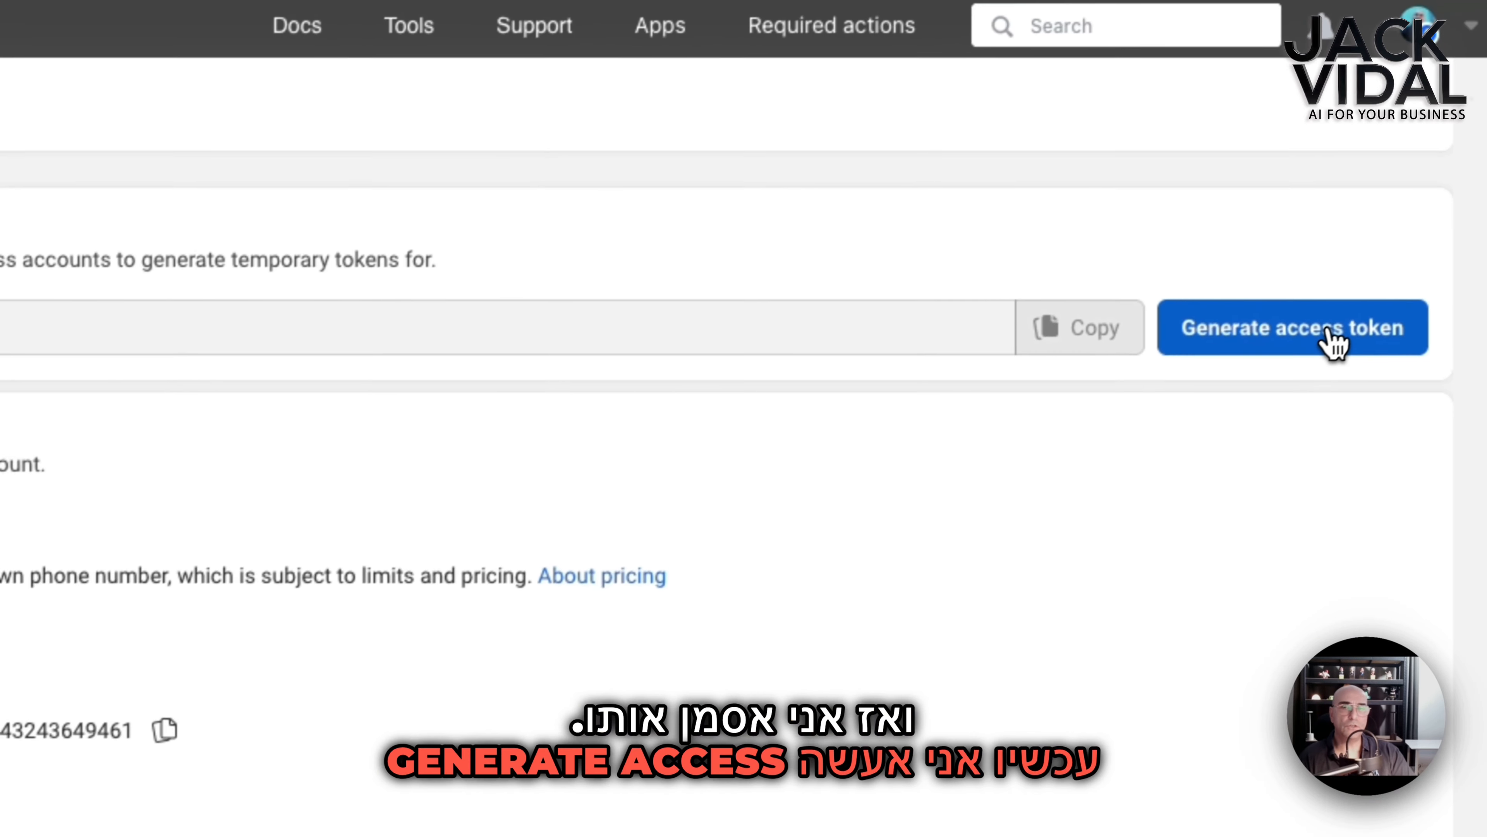
click(1318, 349)
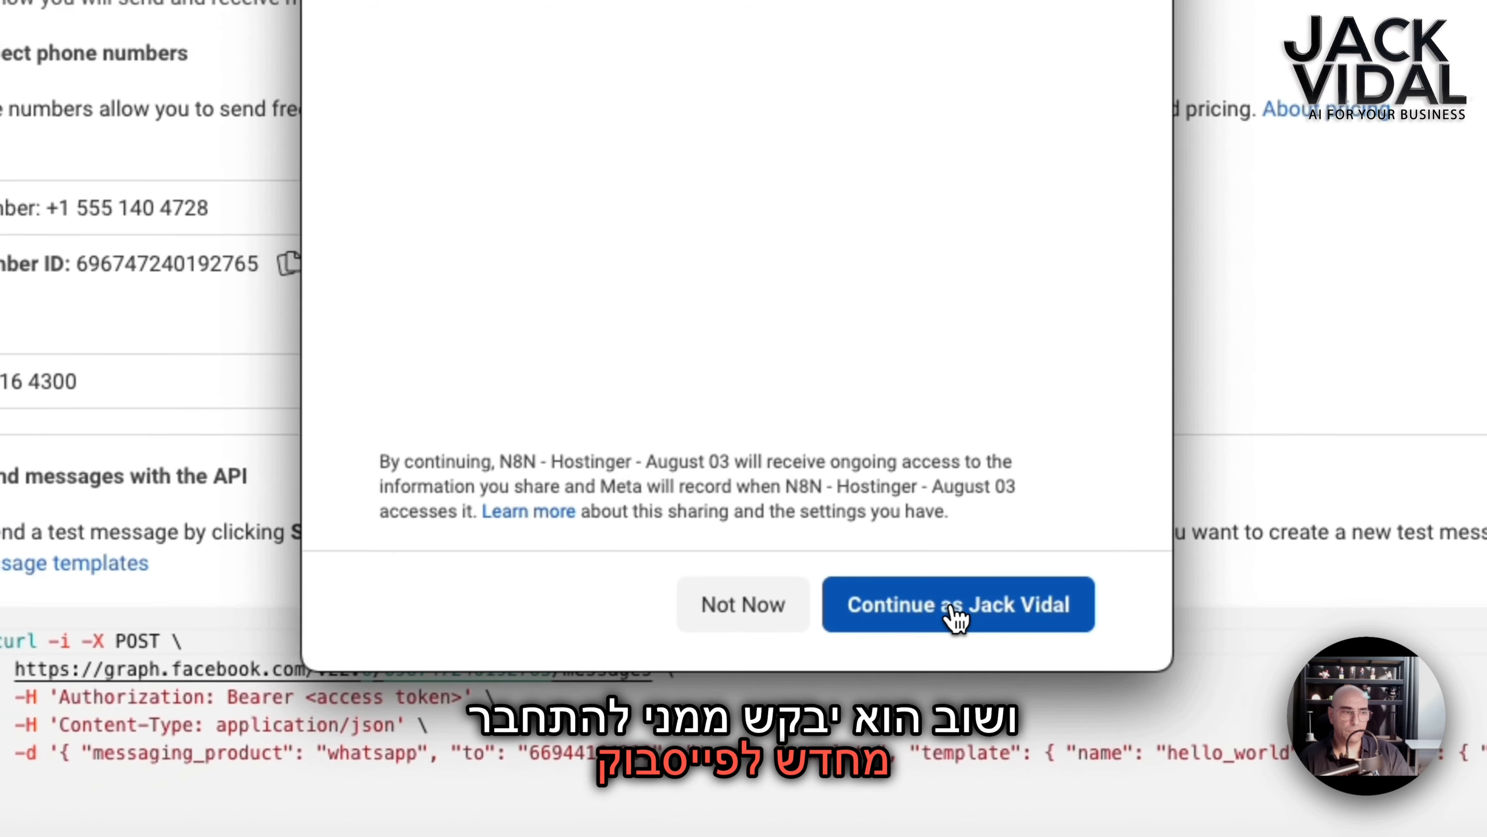
click(956, 610)
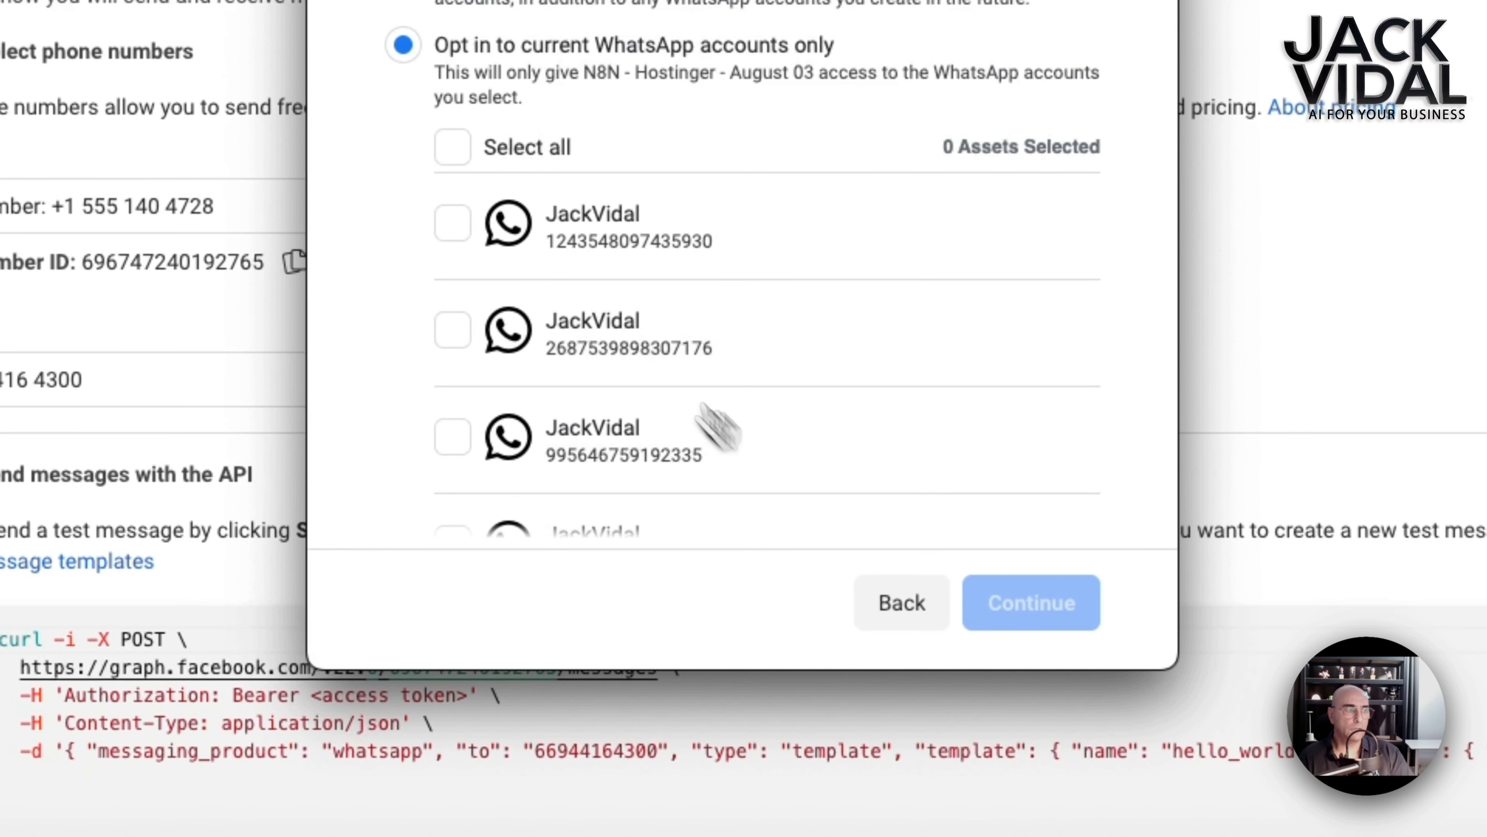
click(456, 229)
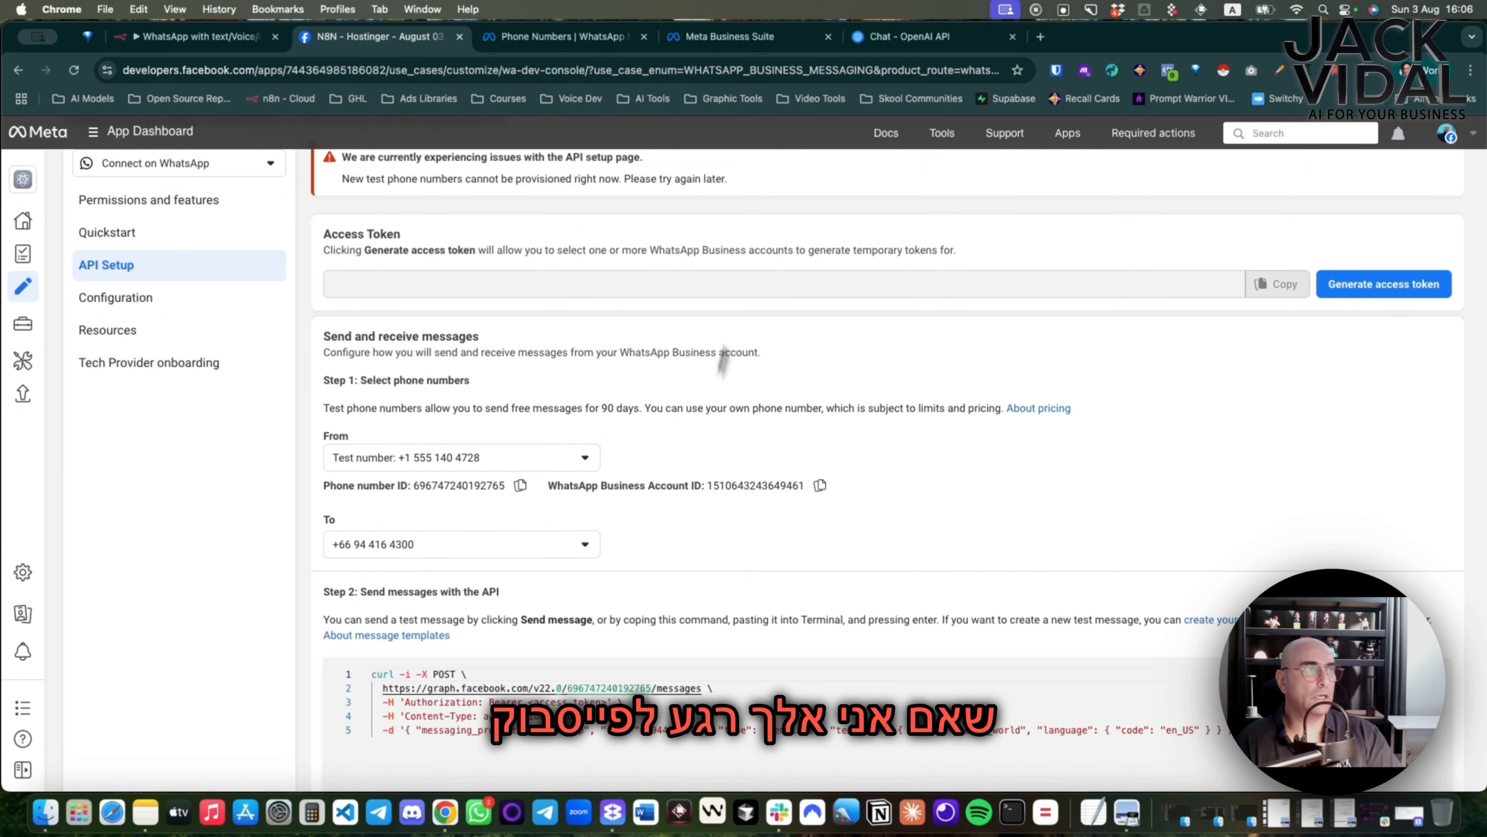
click(731, 38)
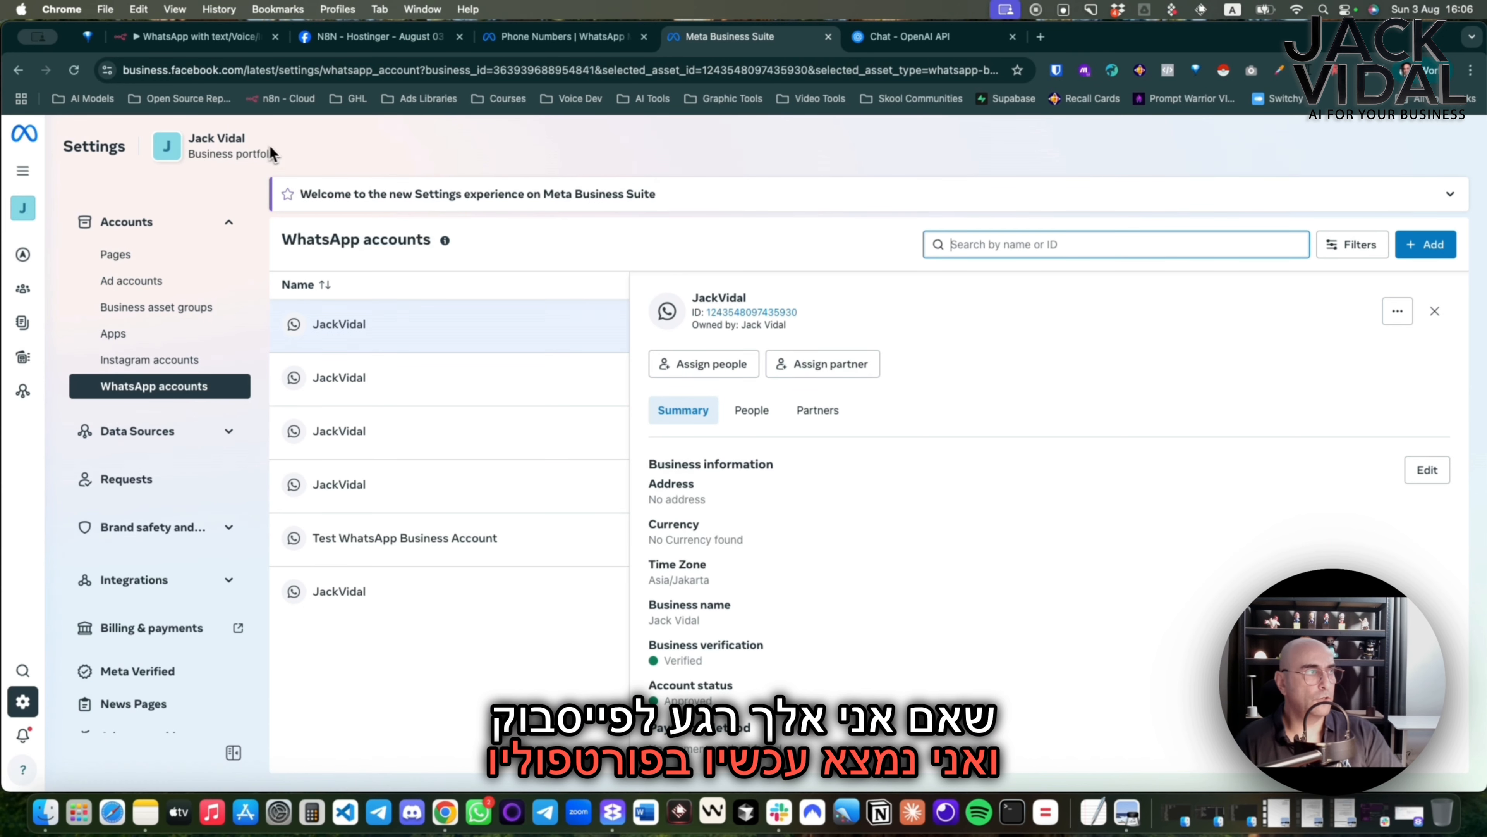
mouse_move(24, 547)
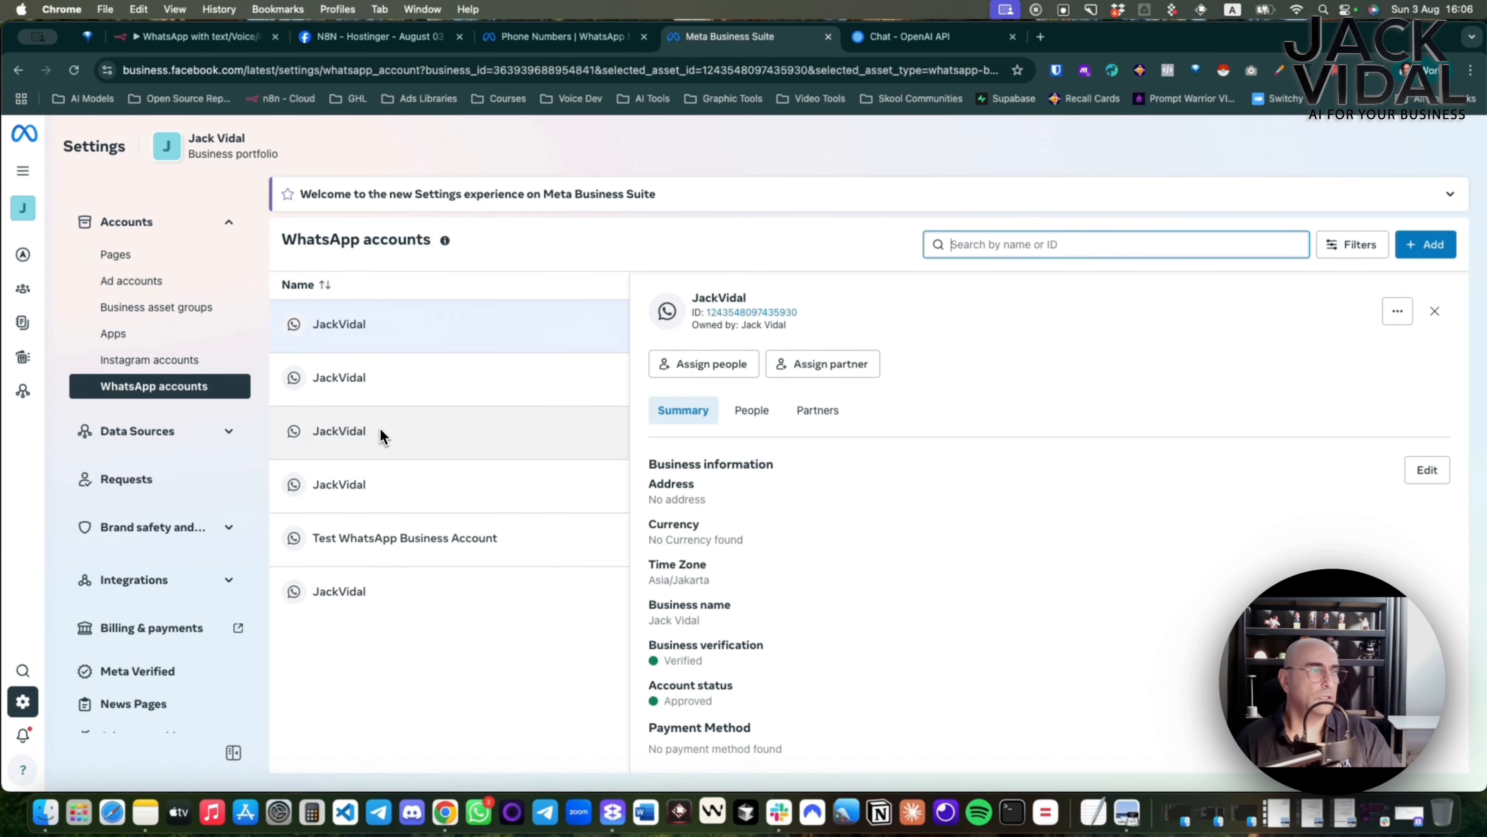
click(1413, 257)
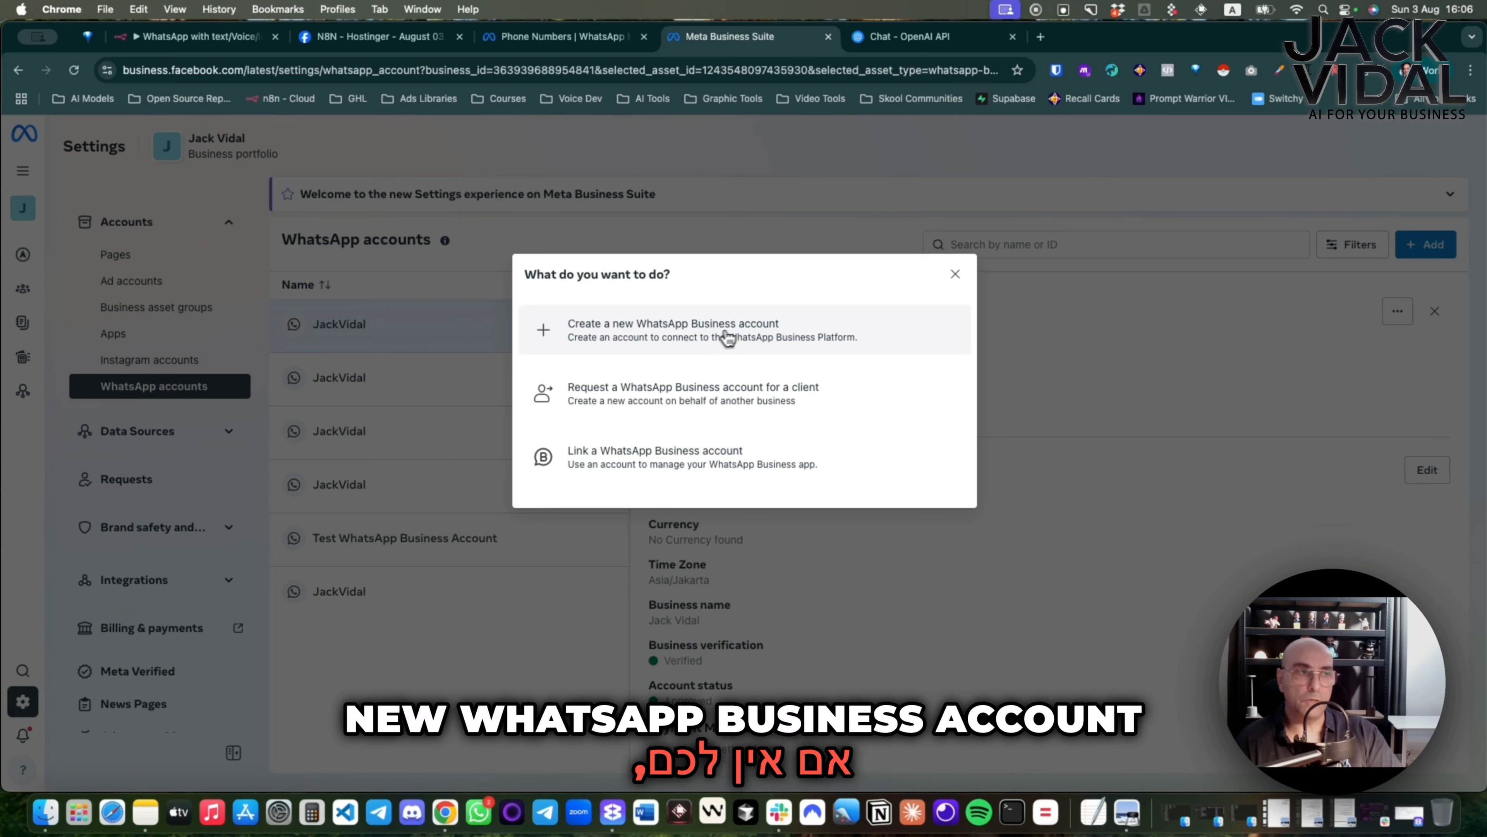
click(955, 273)
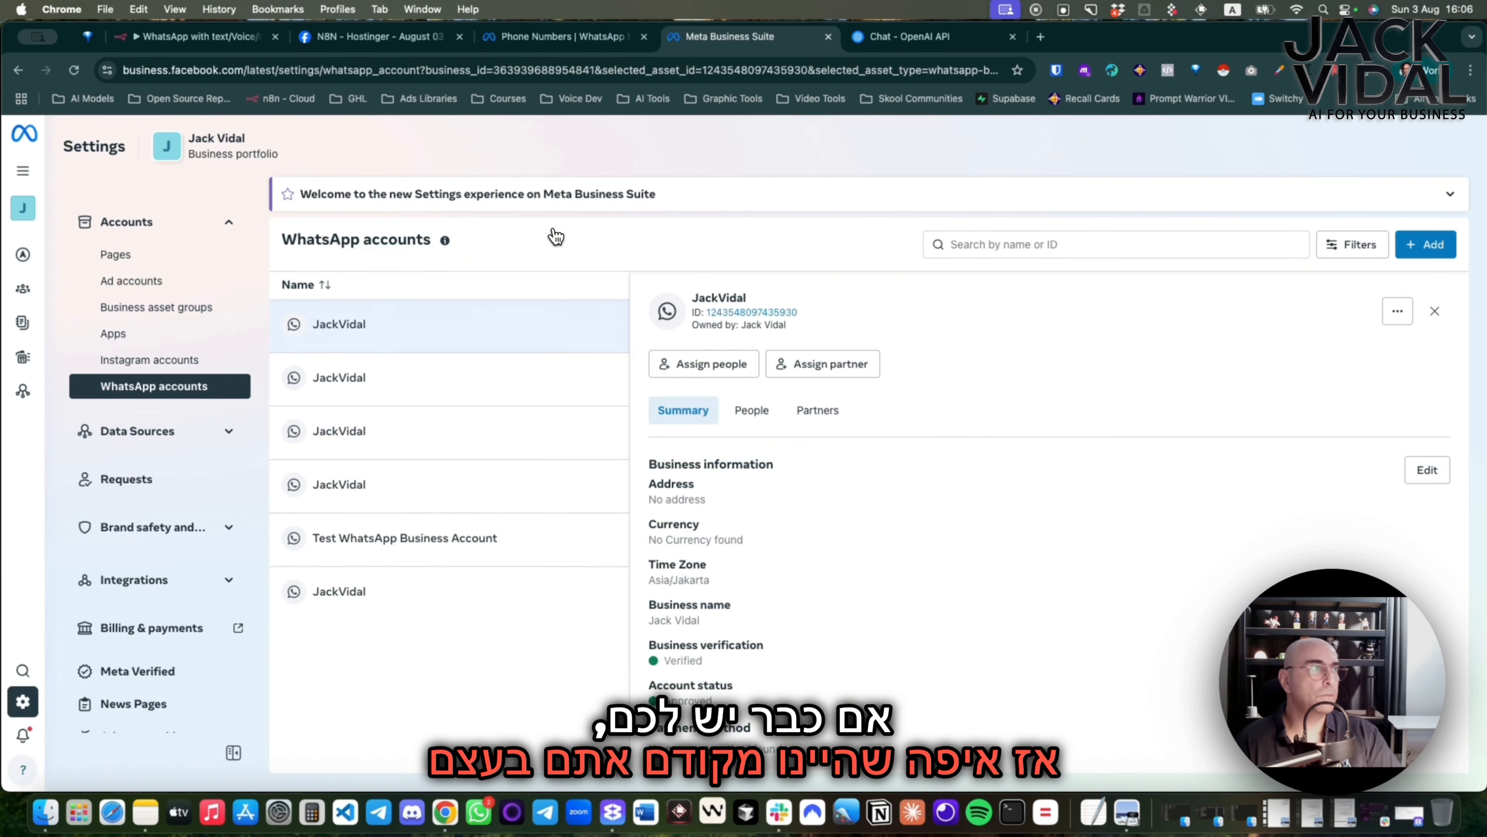
click(345, 40)
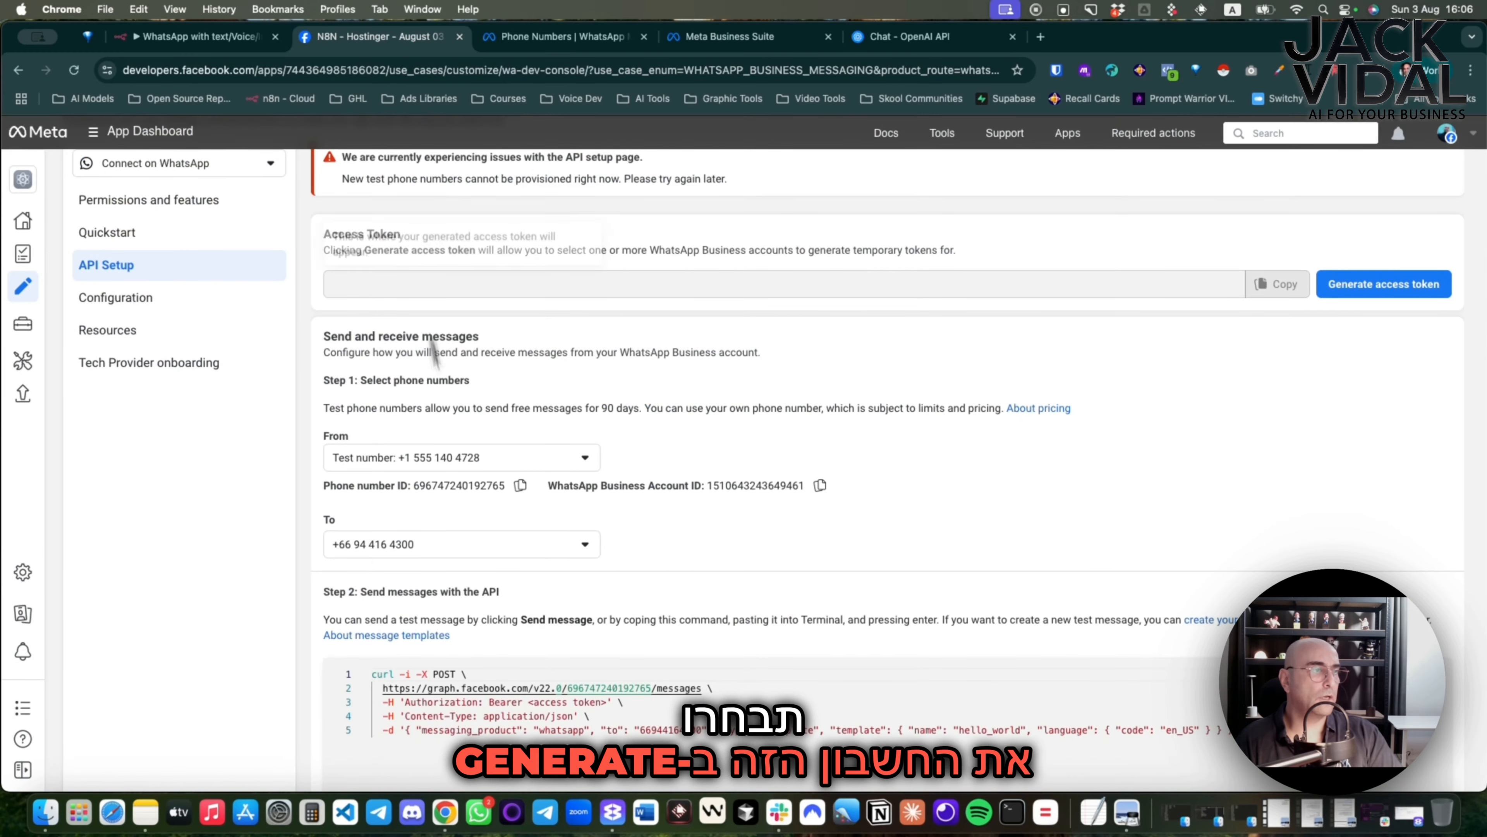
- Generate a temporary access token granting access to the first WhatsApp Business account
click(1384, 283)
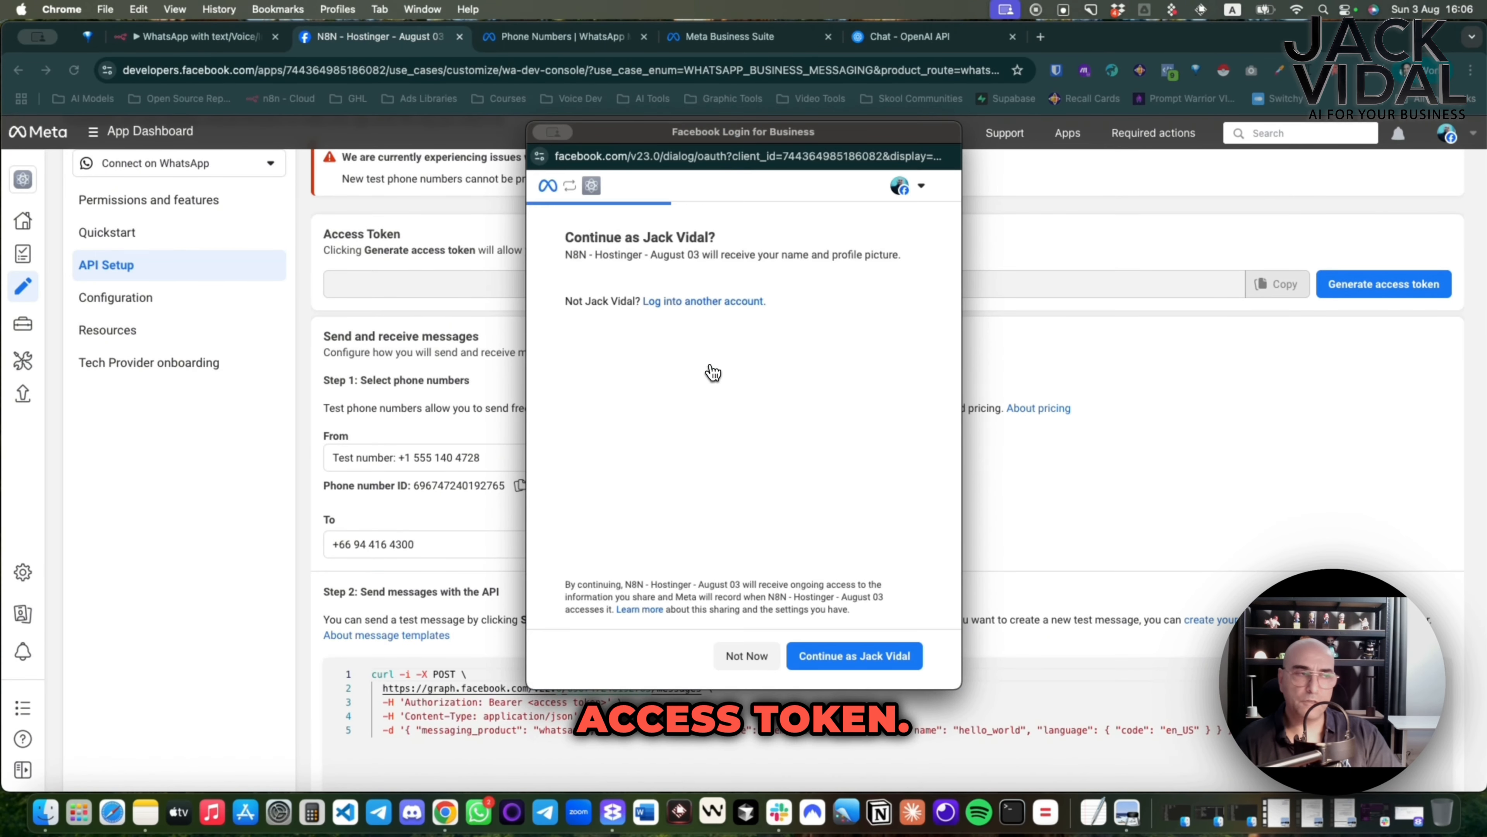
click(855, 656)
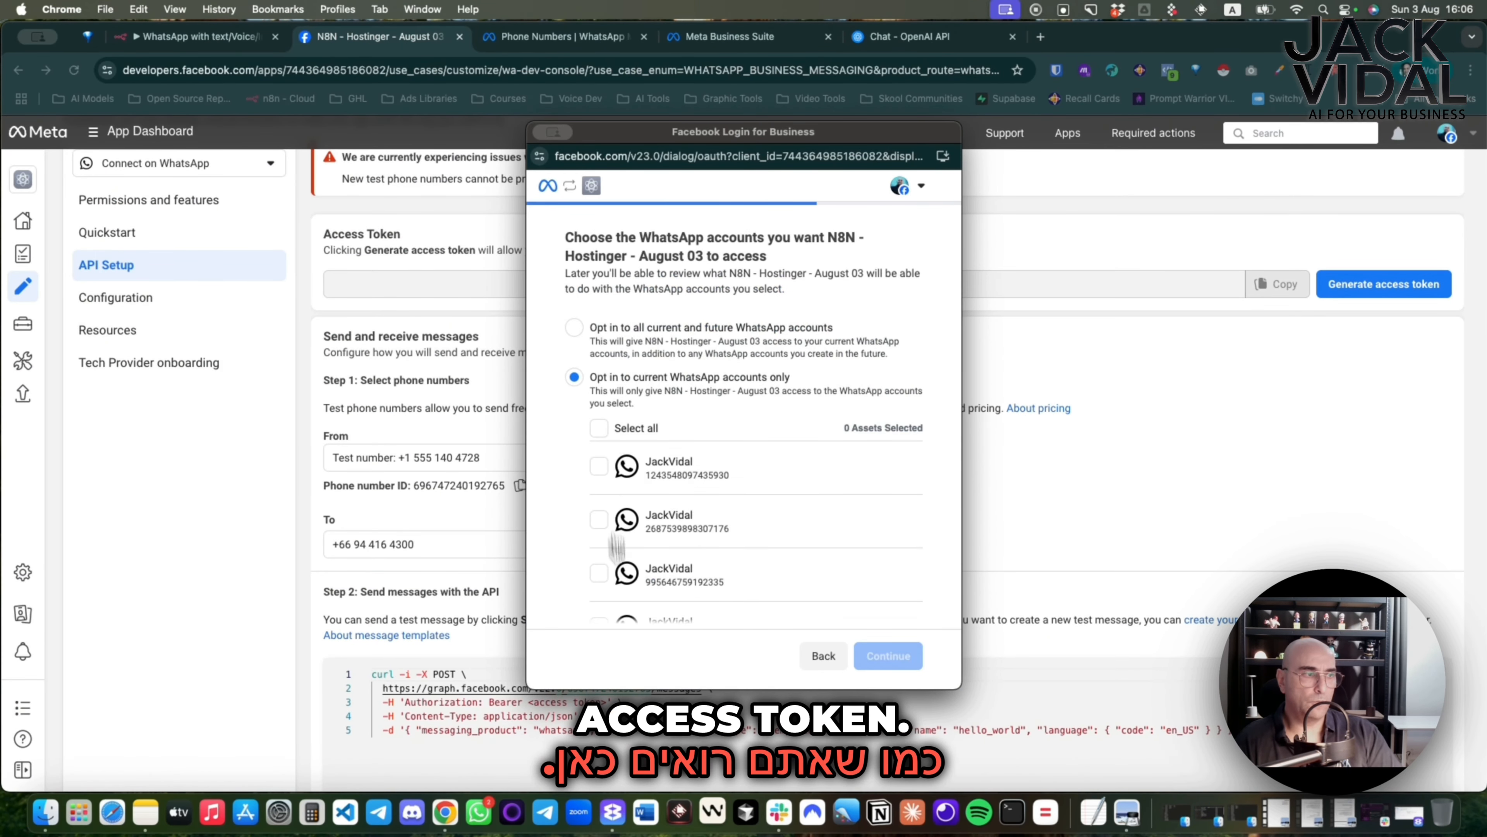
scroll(622, 605, down, 5)
scroll(622, 586, up, 5)
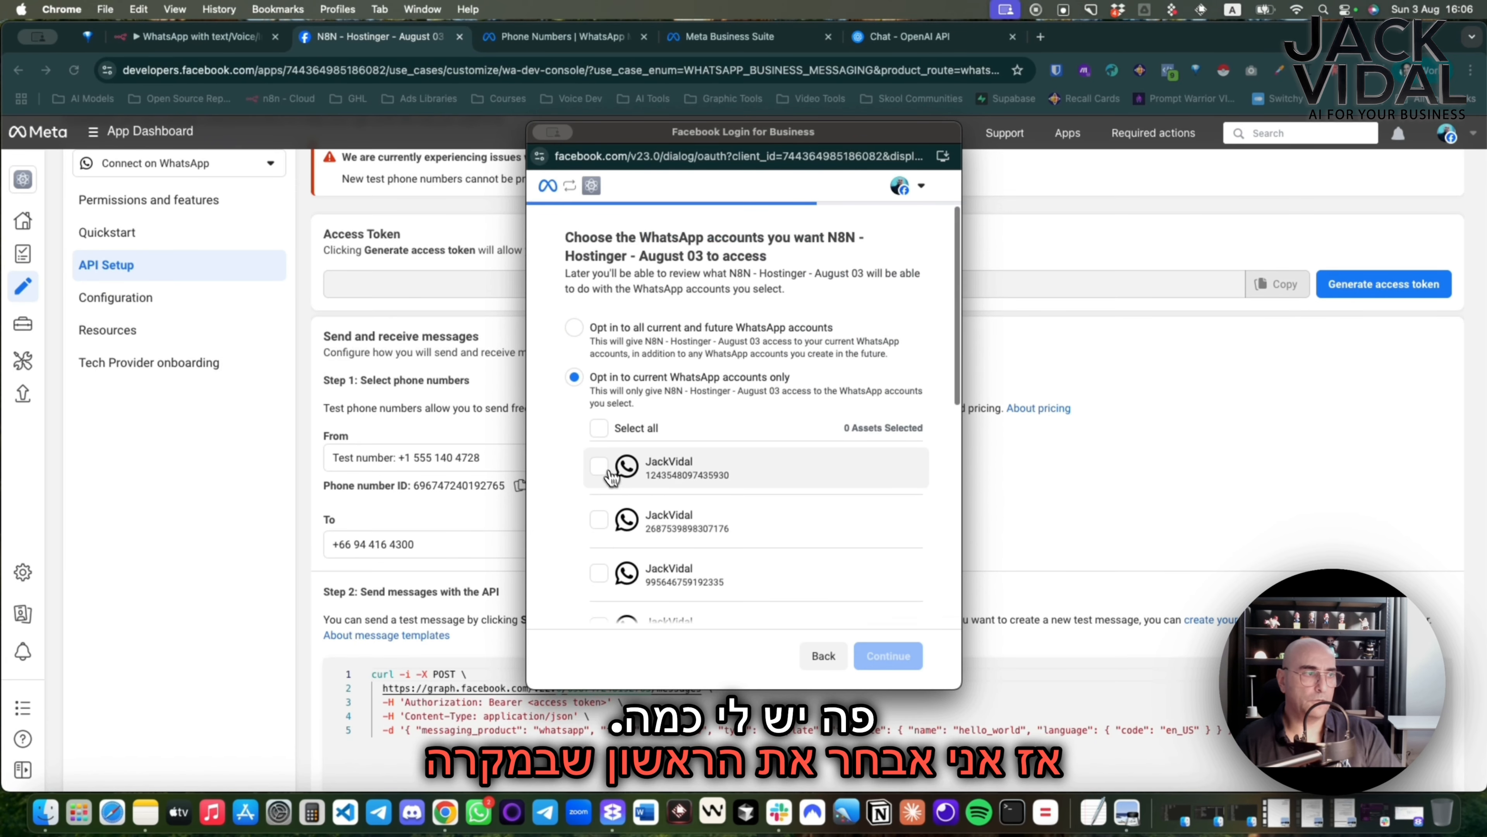
click(600, 467)
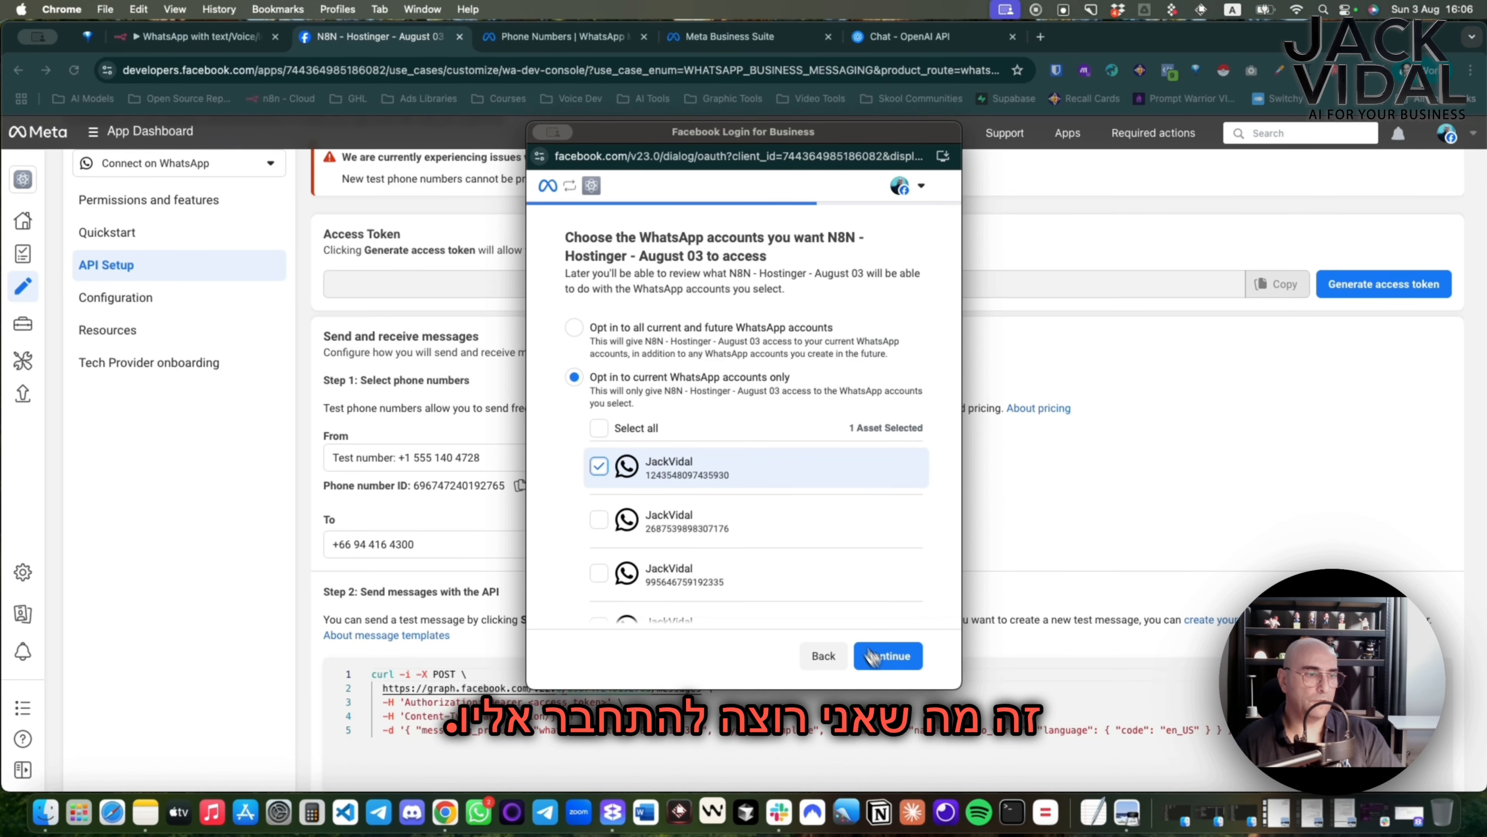
click(882, 657)
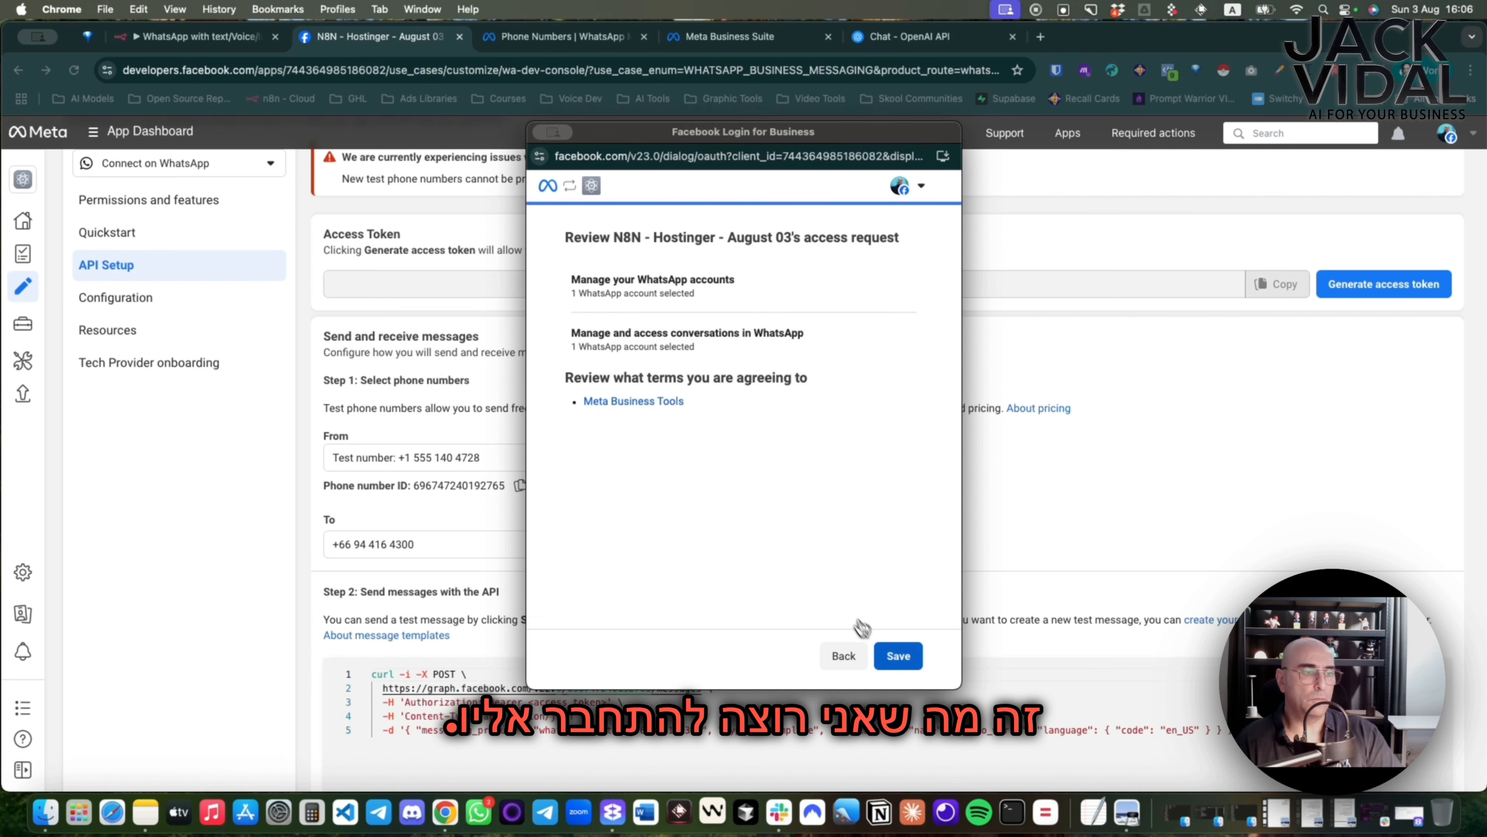
click(899, 657)
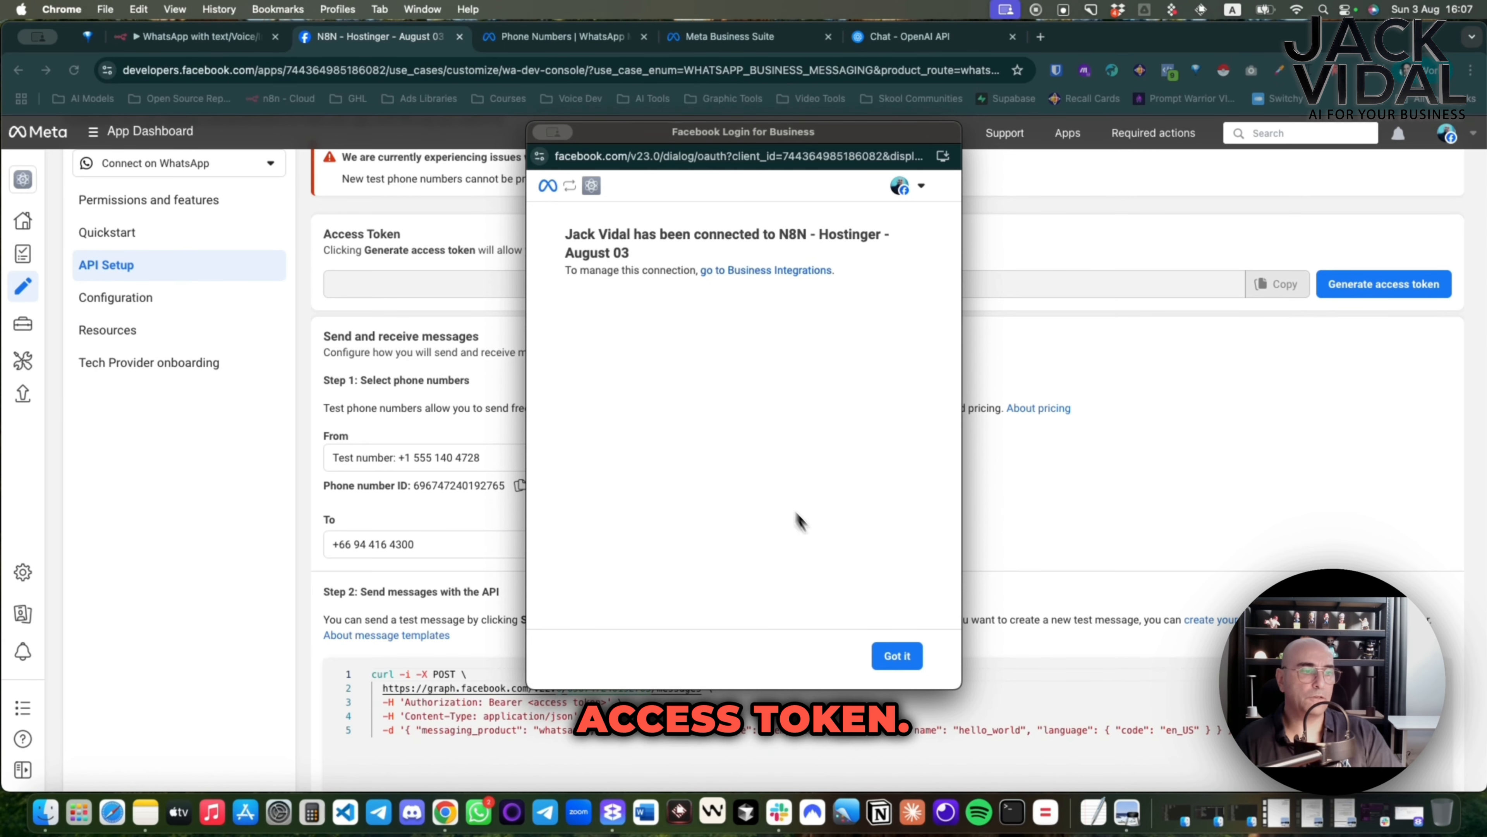
click(888, 653)
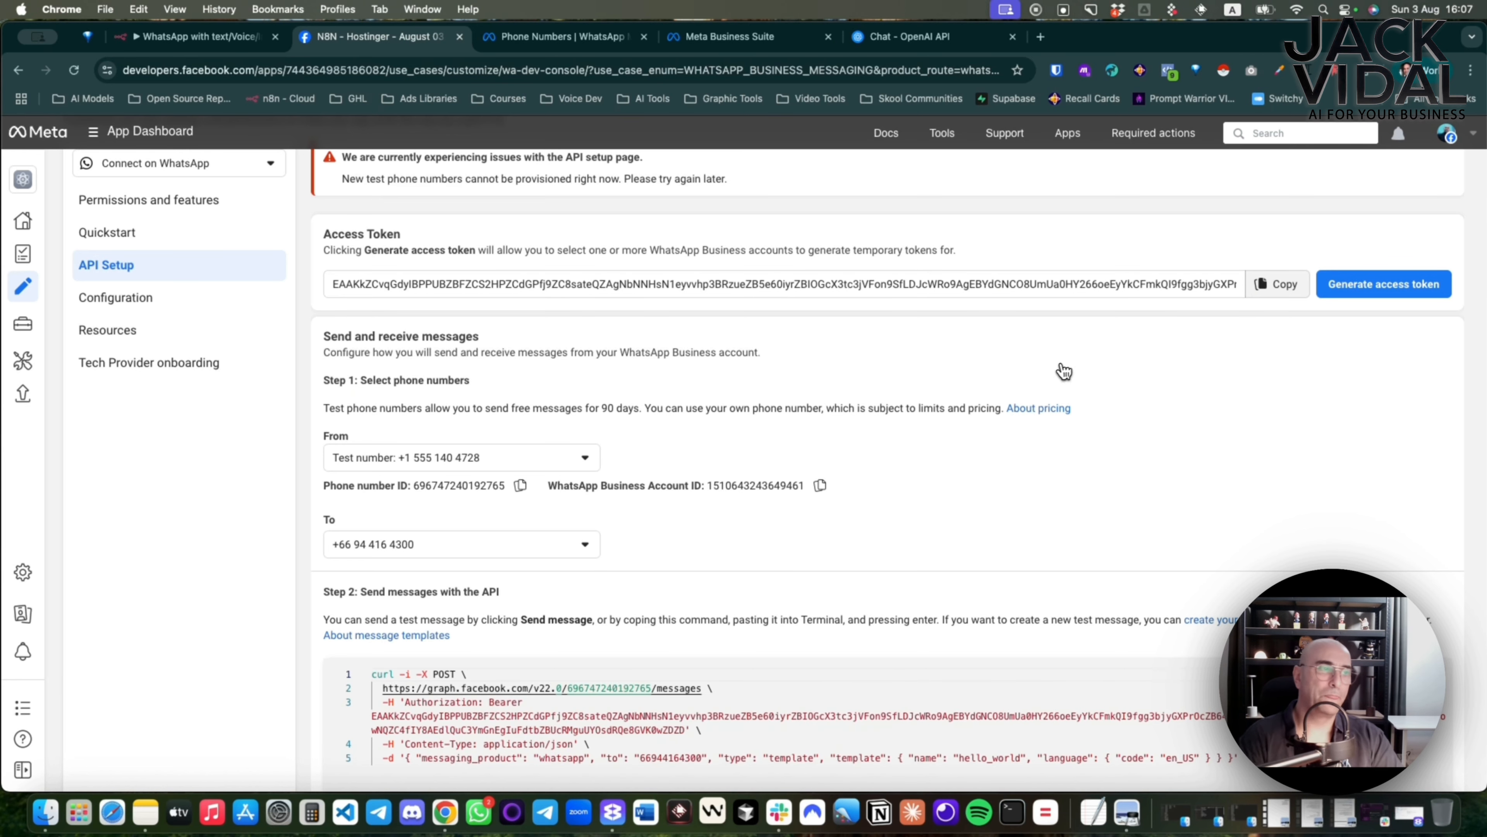
- Update the n8n WhatsApp credential with the new token and Business Account ID, then save it
click(198, 37)
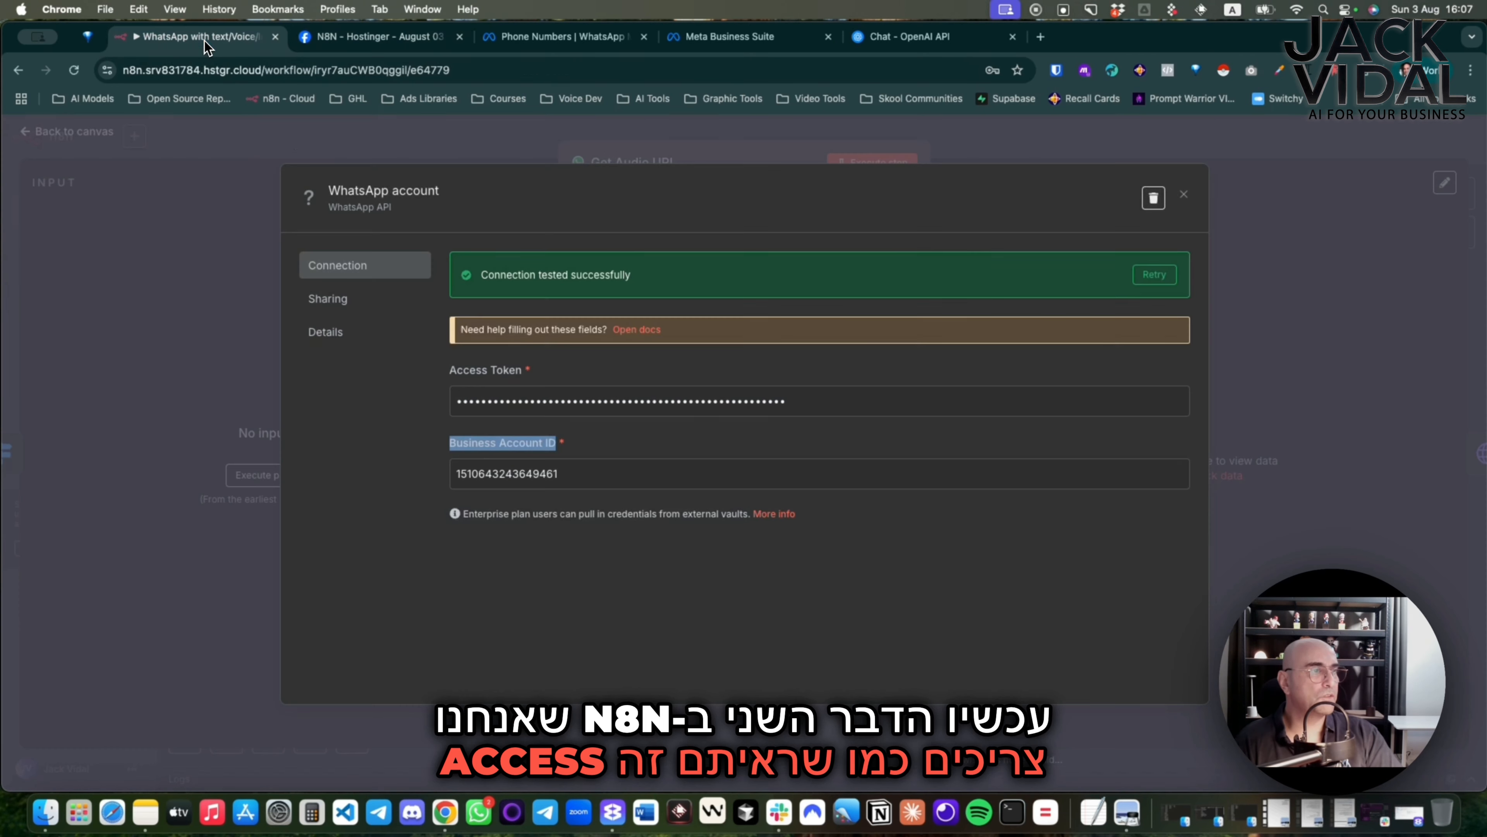
click(484, 444)
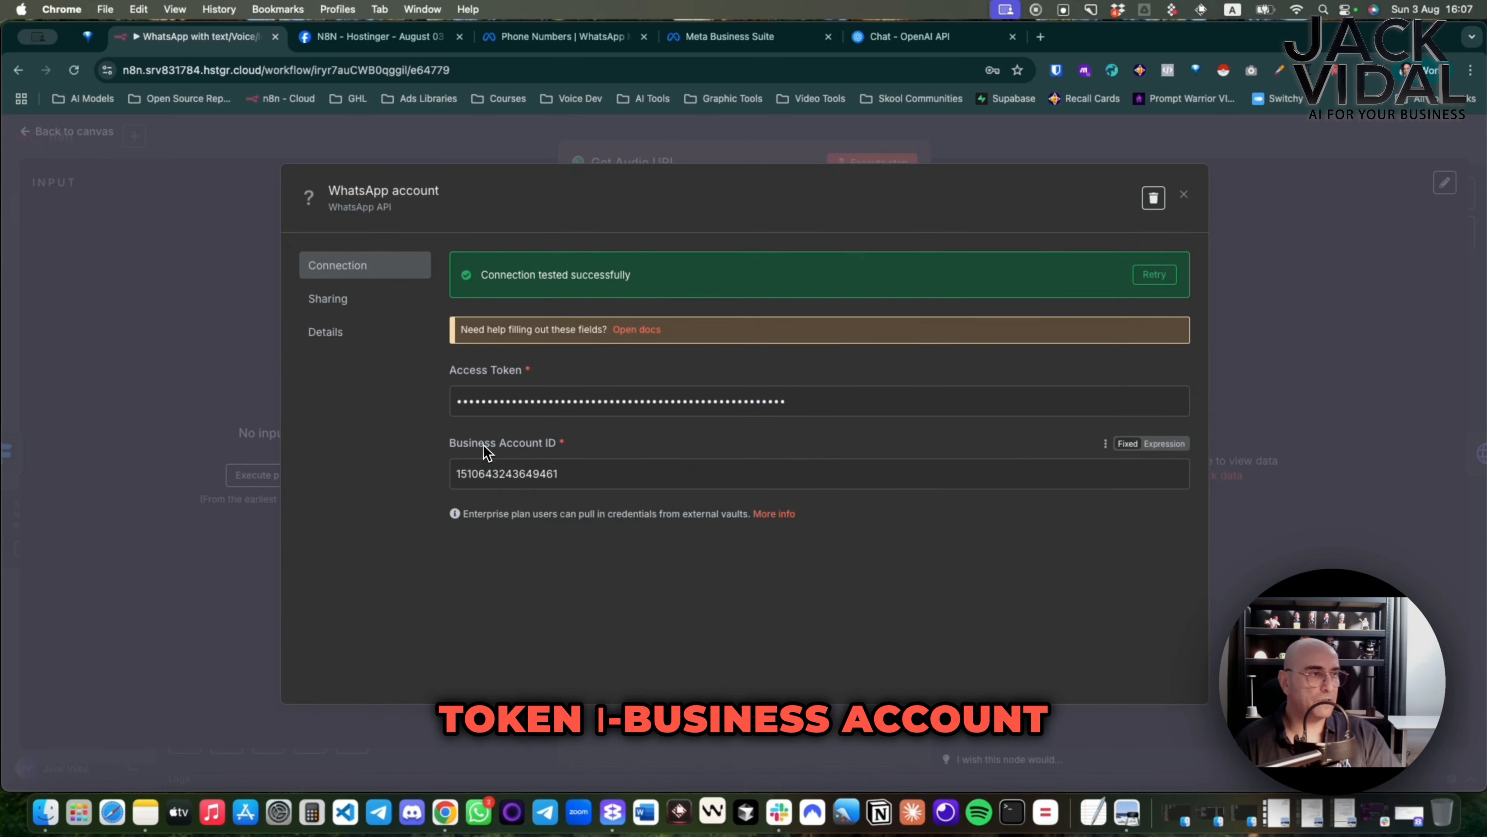
click(375, 37)
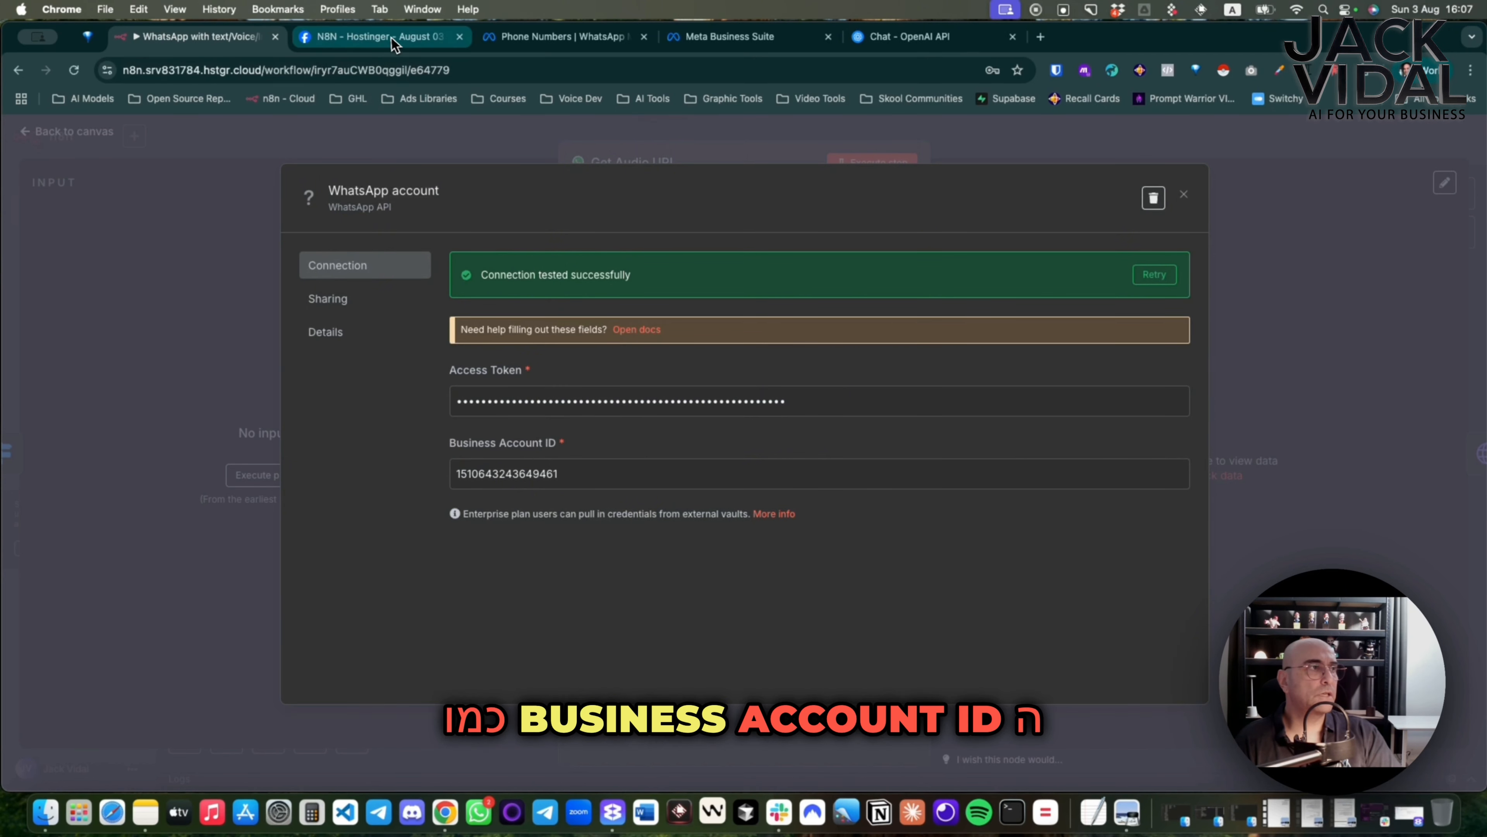
drag(549, 487, 702, 488)
click(822, 489)
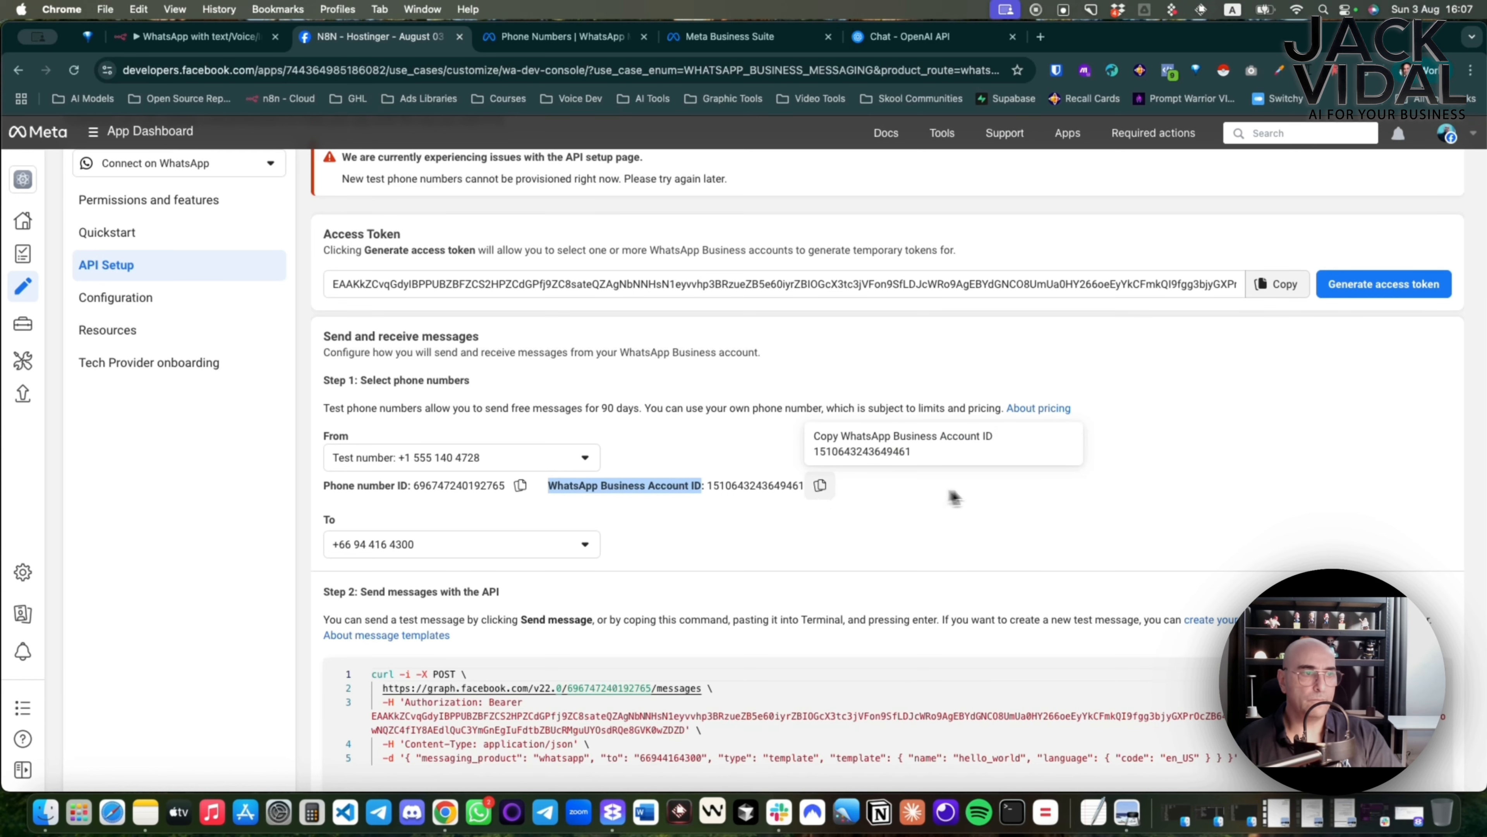
click(990, 491)
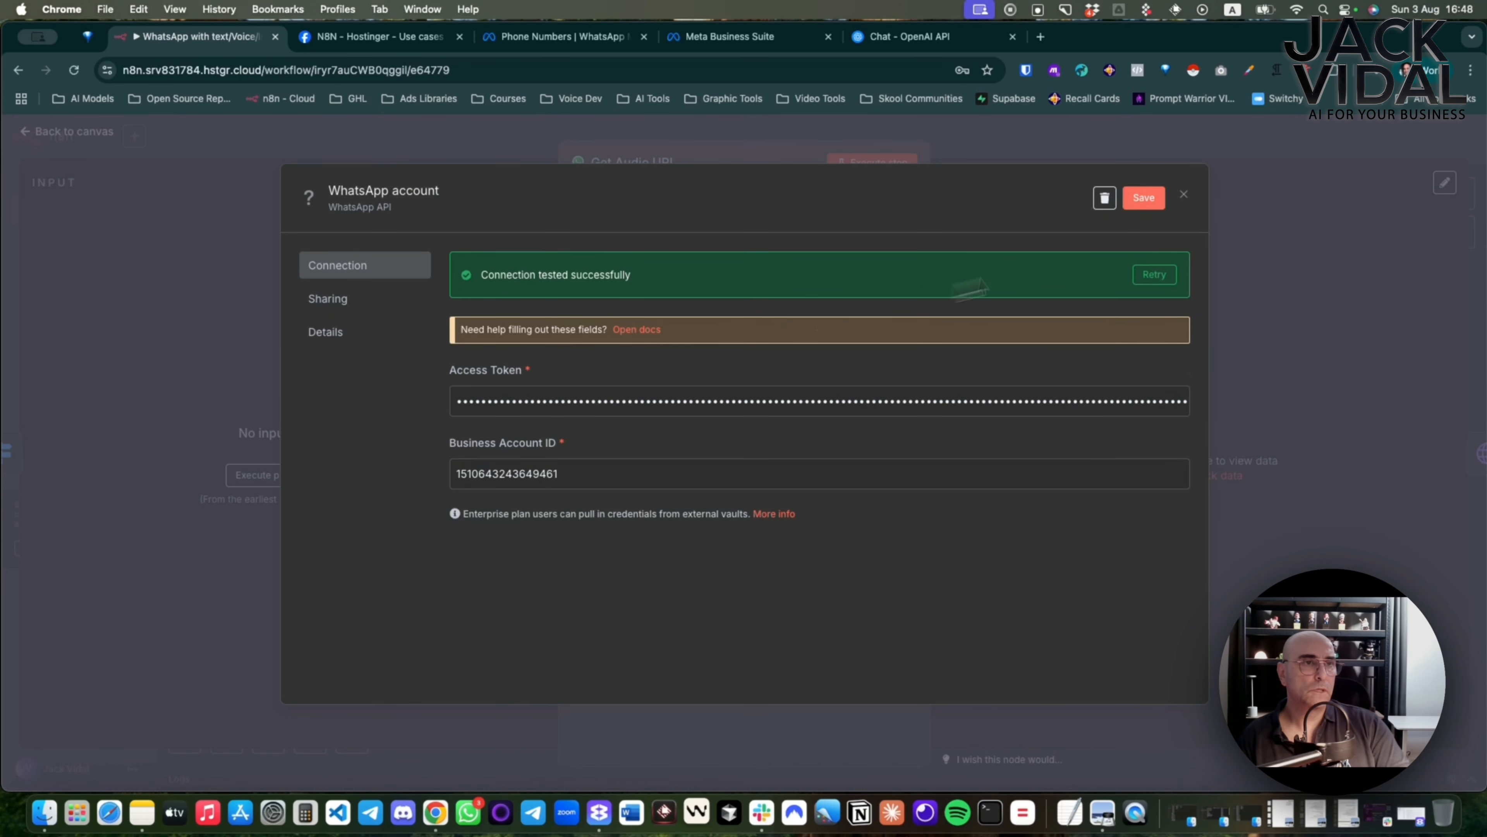
click(1142, 198)
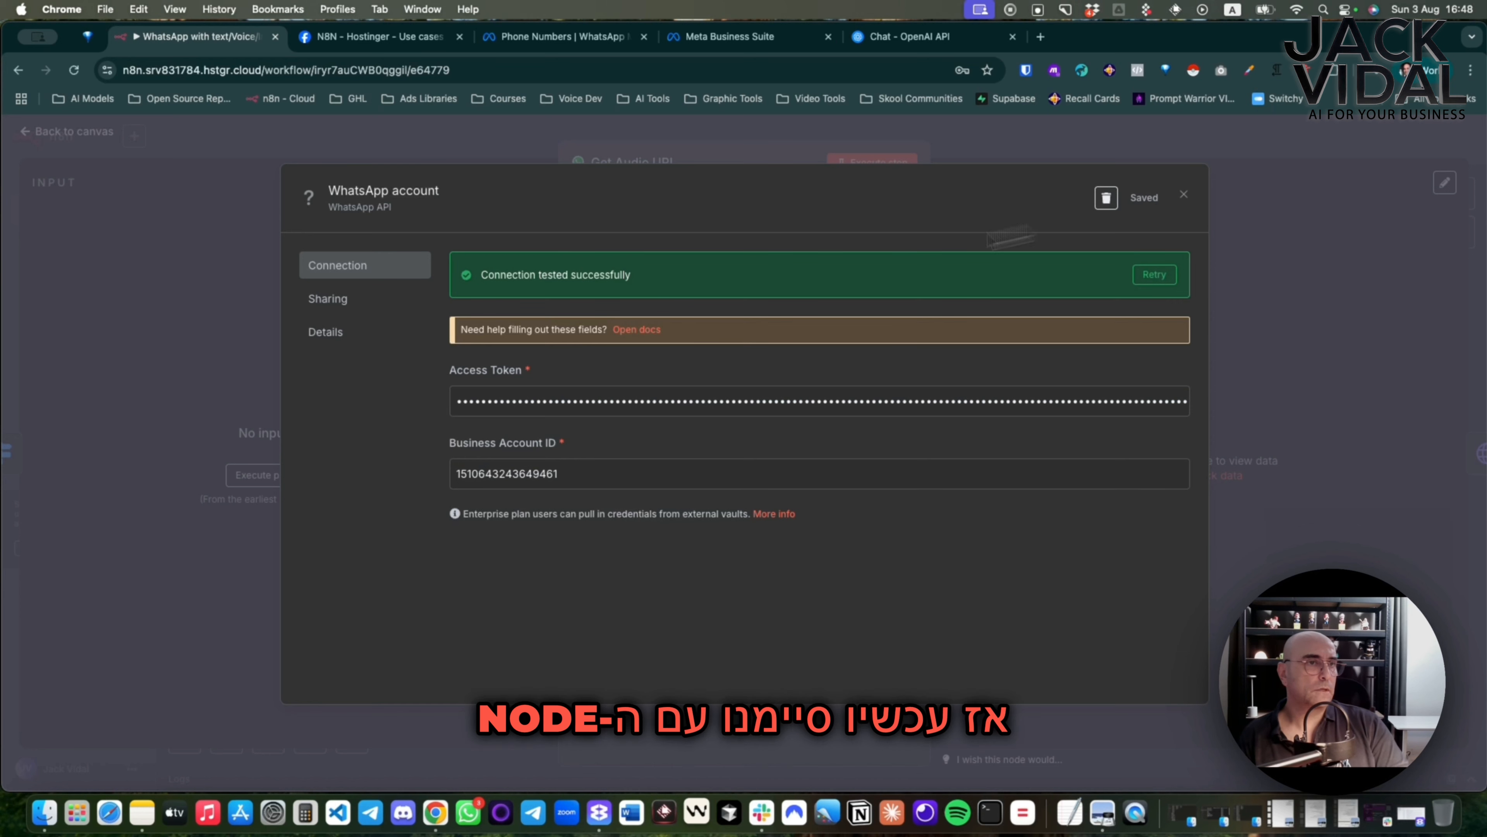
click(1186, 200)
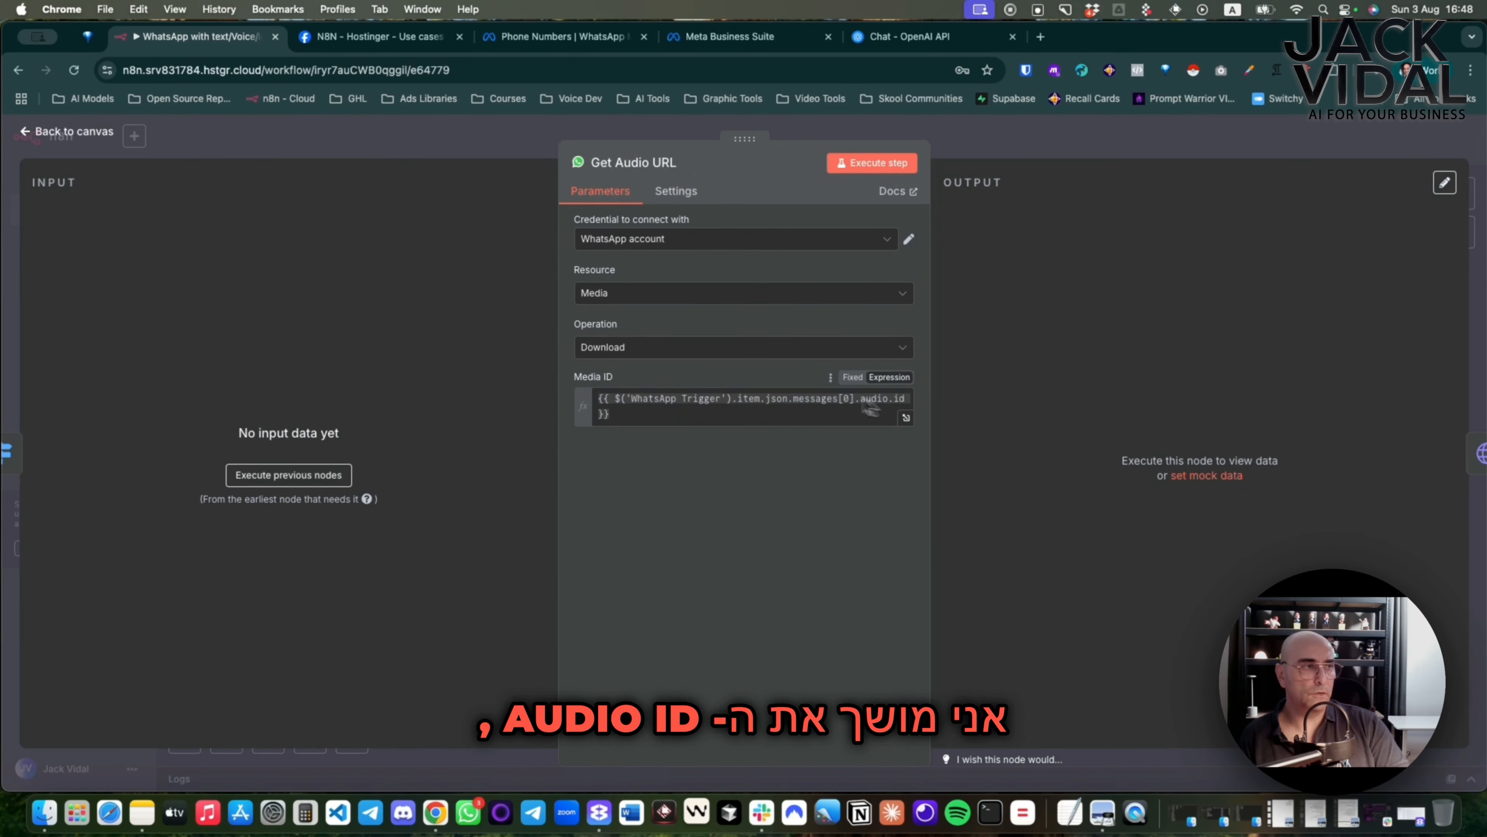
- Go back to the workflow canvas and open the Download Audio node's settings
click(24, 138)
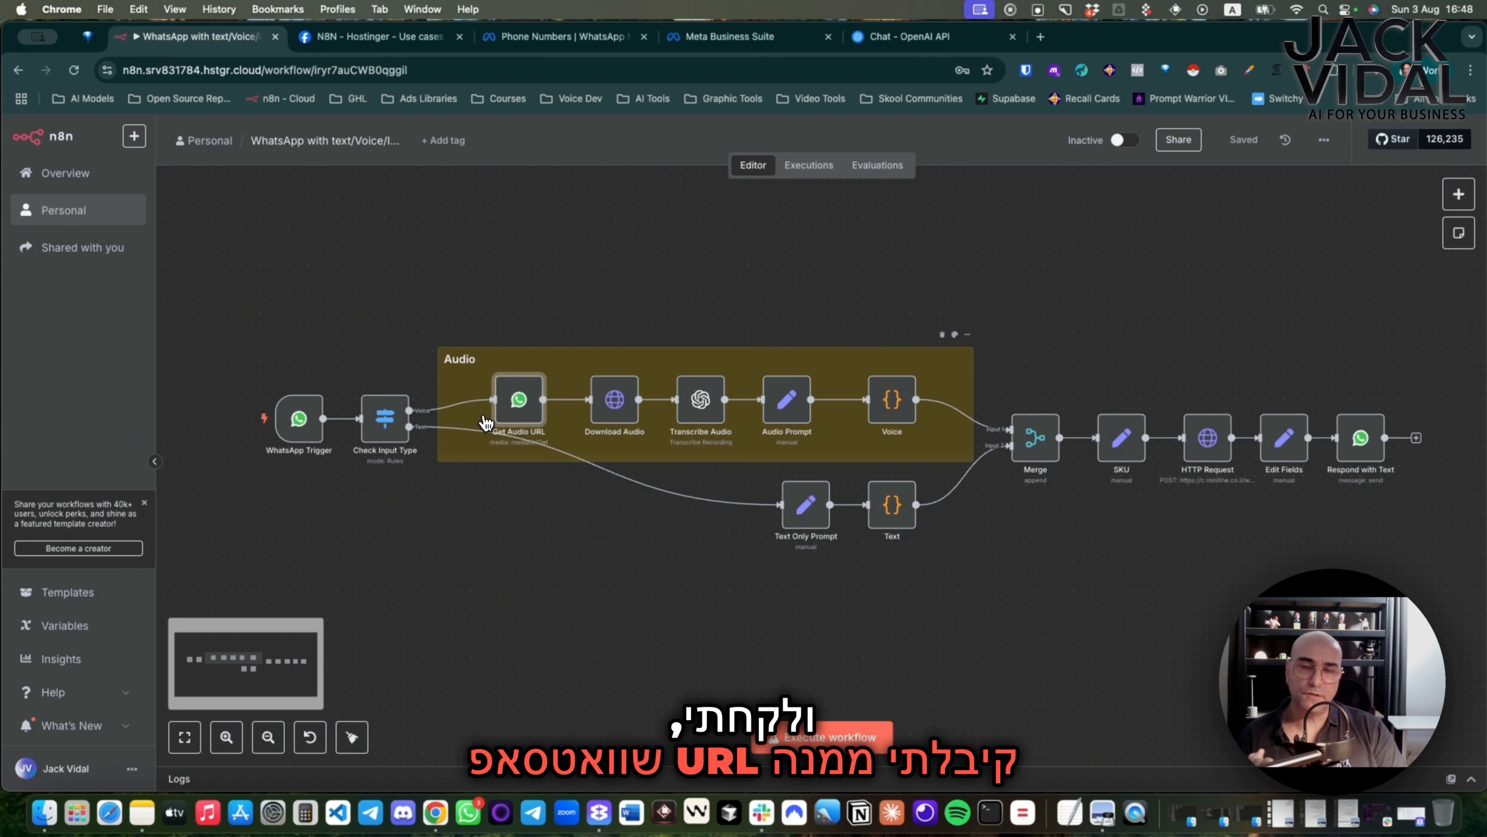
click(616, 405)
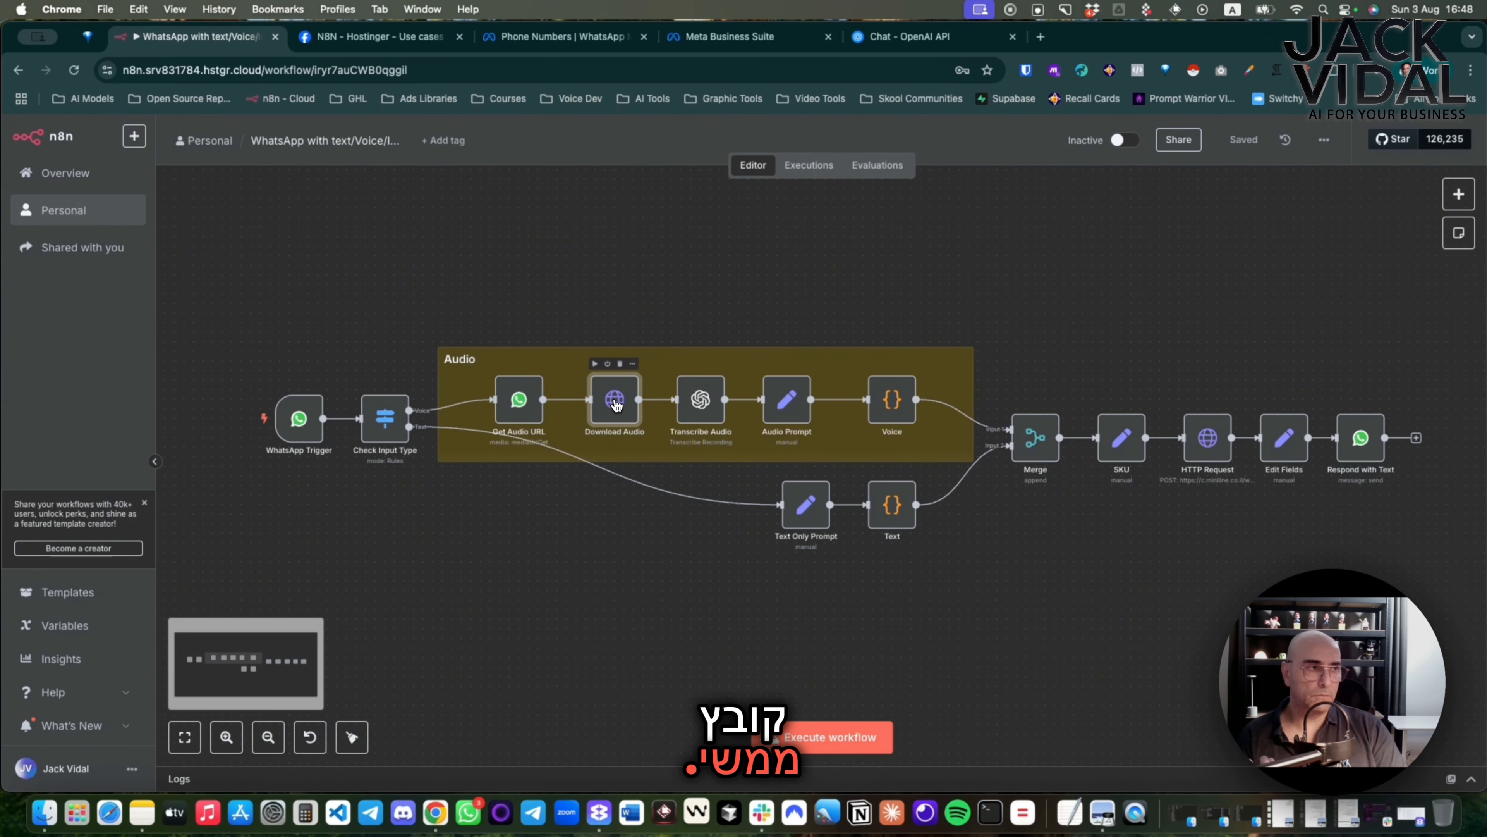
double_click(617, 405)
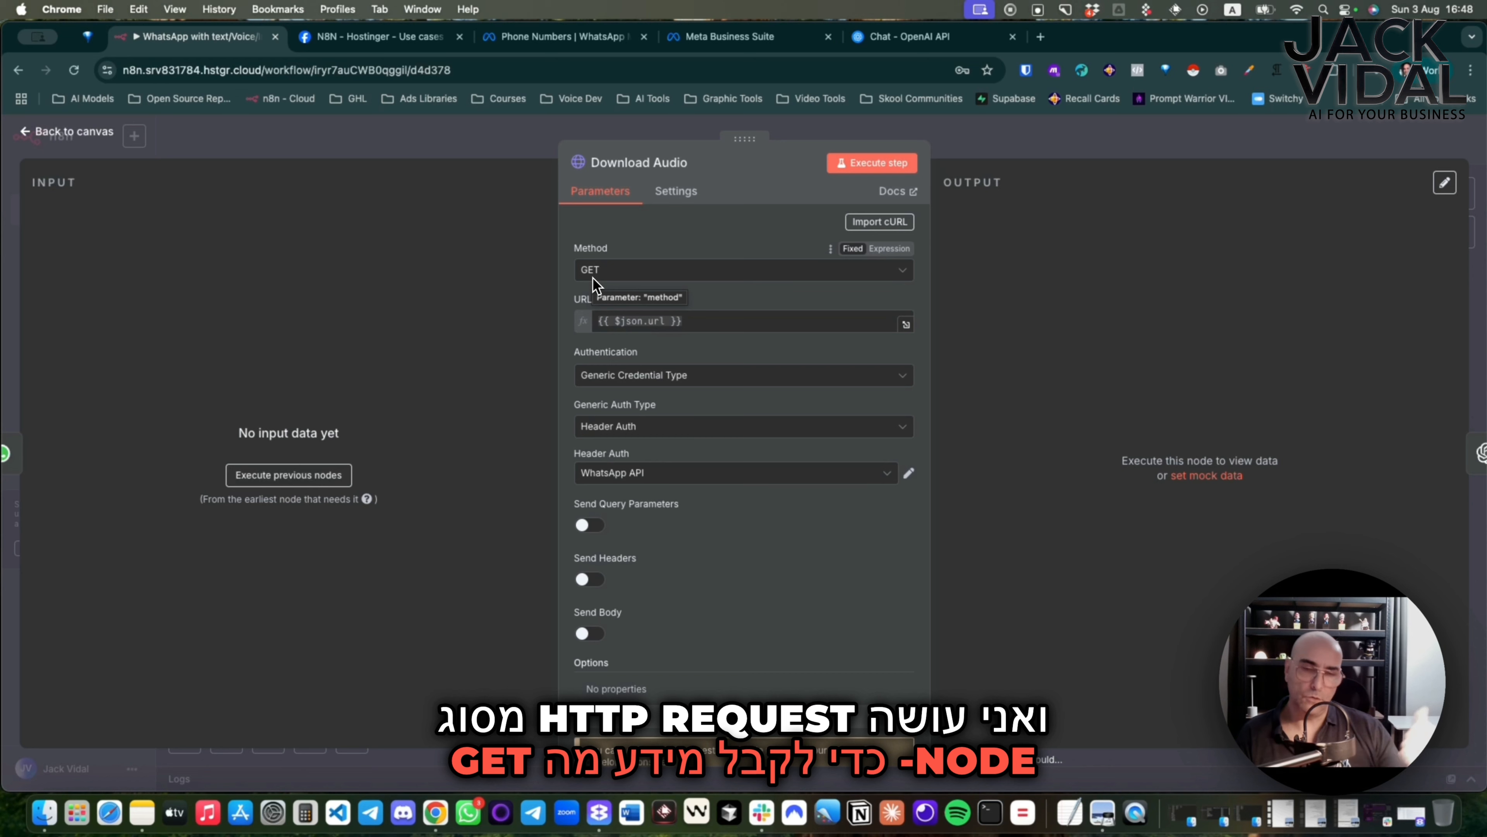
- Check Download Audio's media URL and Header Auth setup, then open the WhatsApp API credential
click(703, 322)
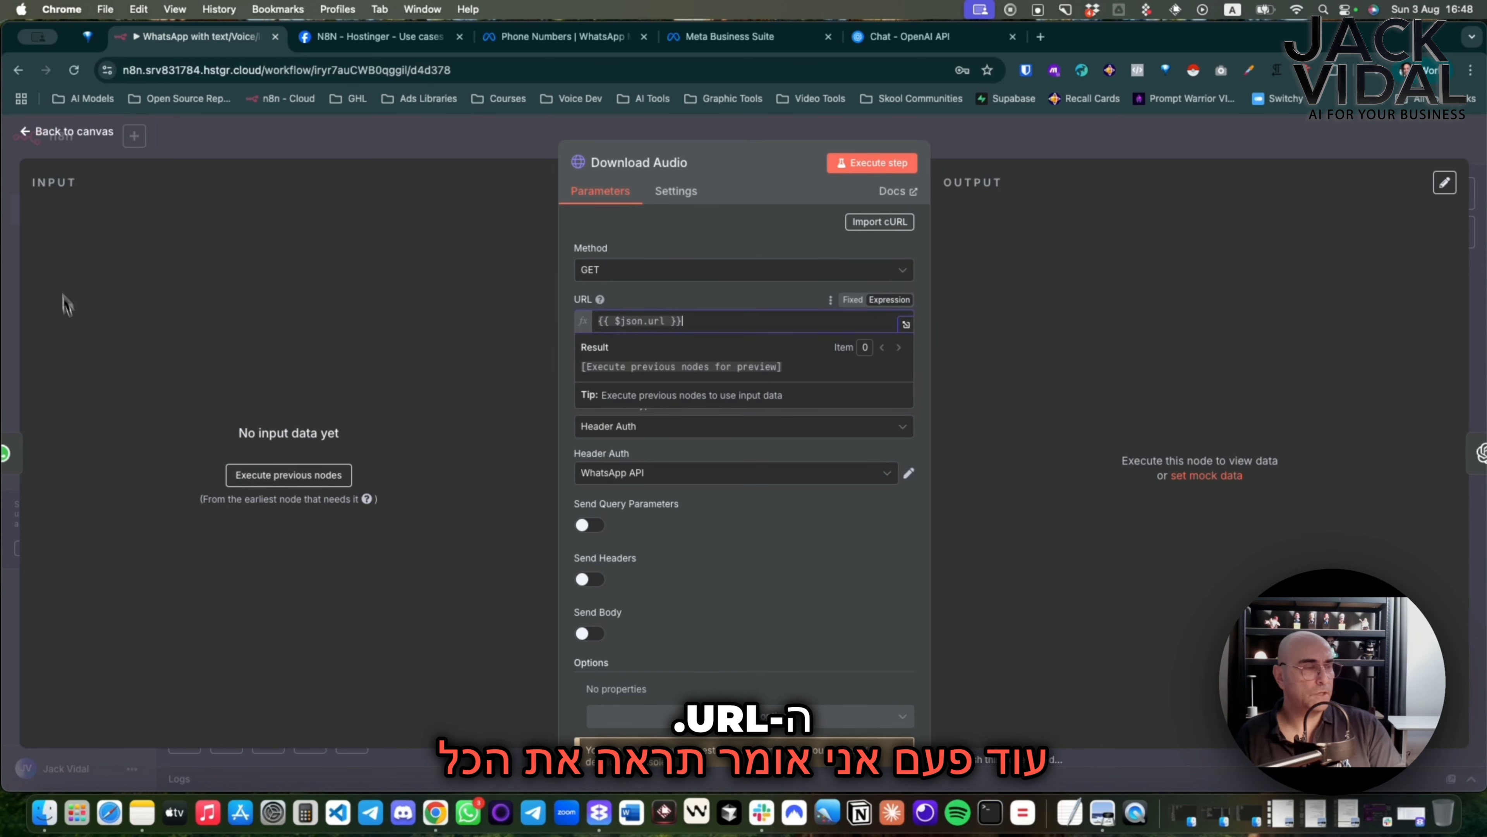
click(679, 321)
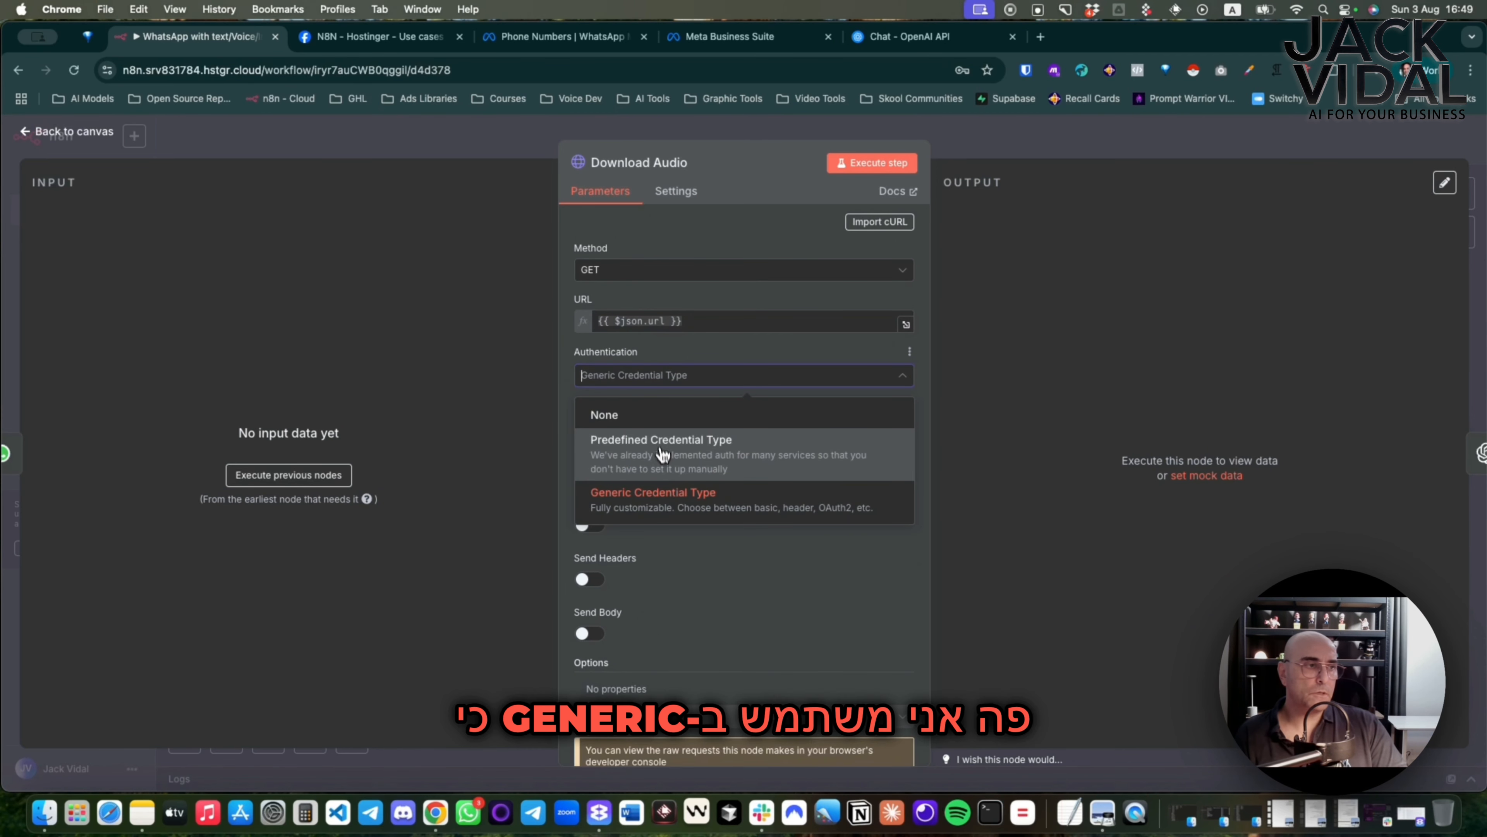
click(666, 497)
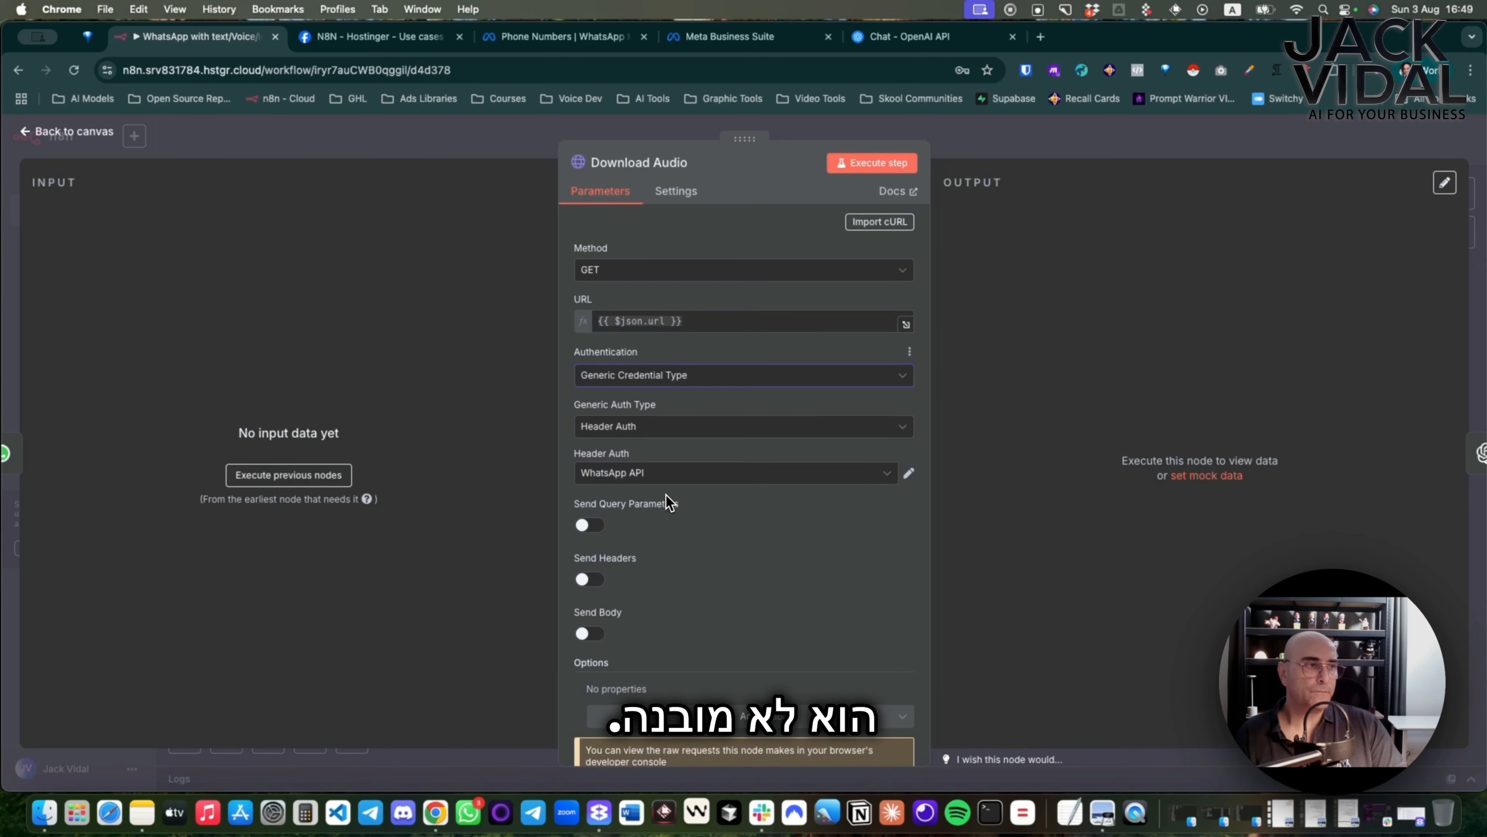
click(630, 432)
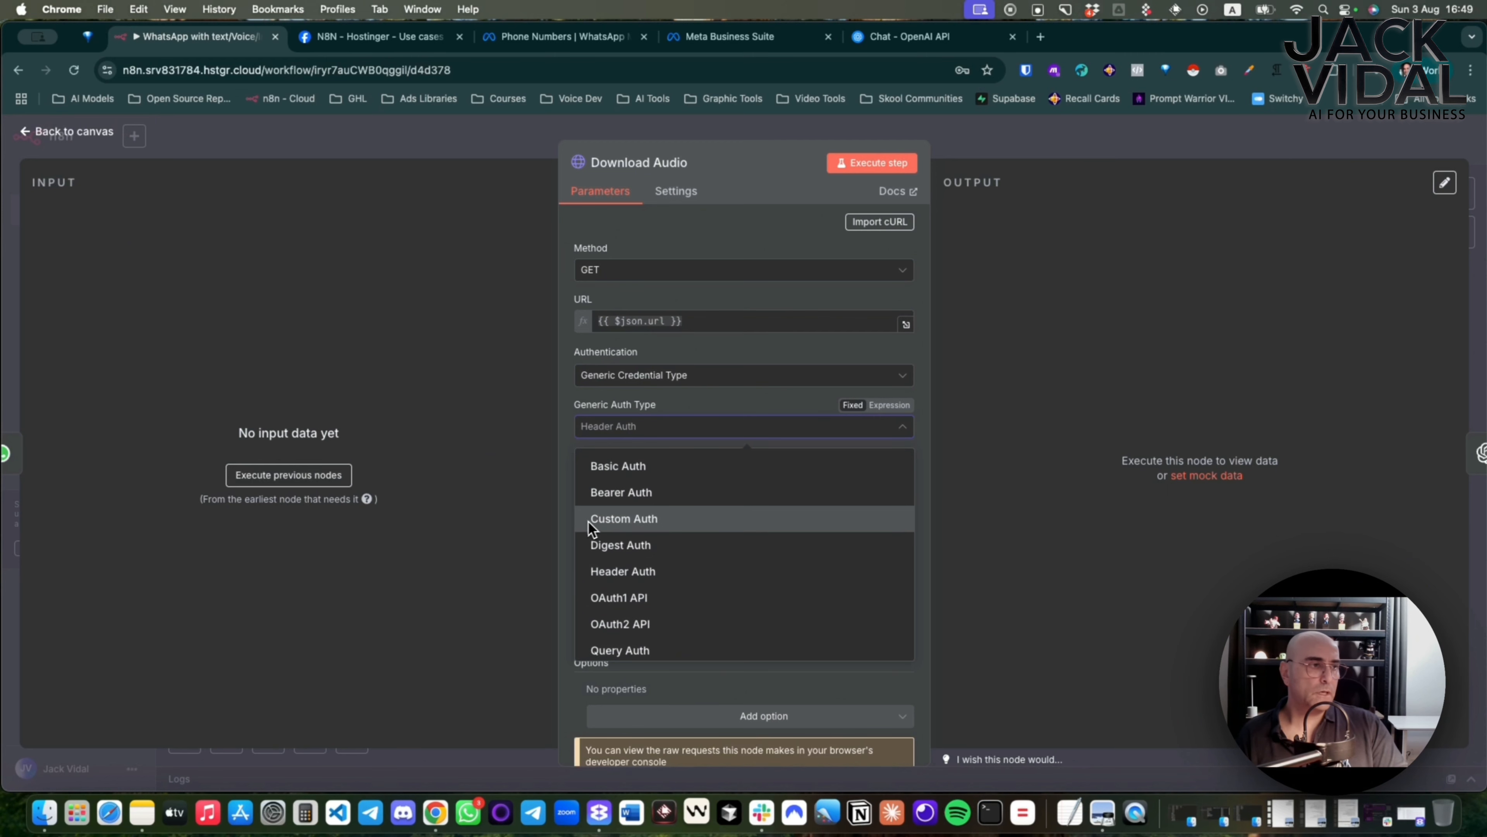
click(562, 528)
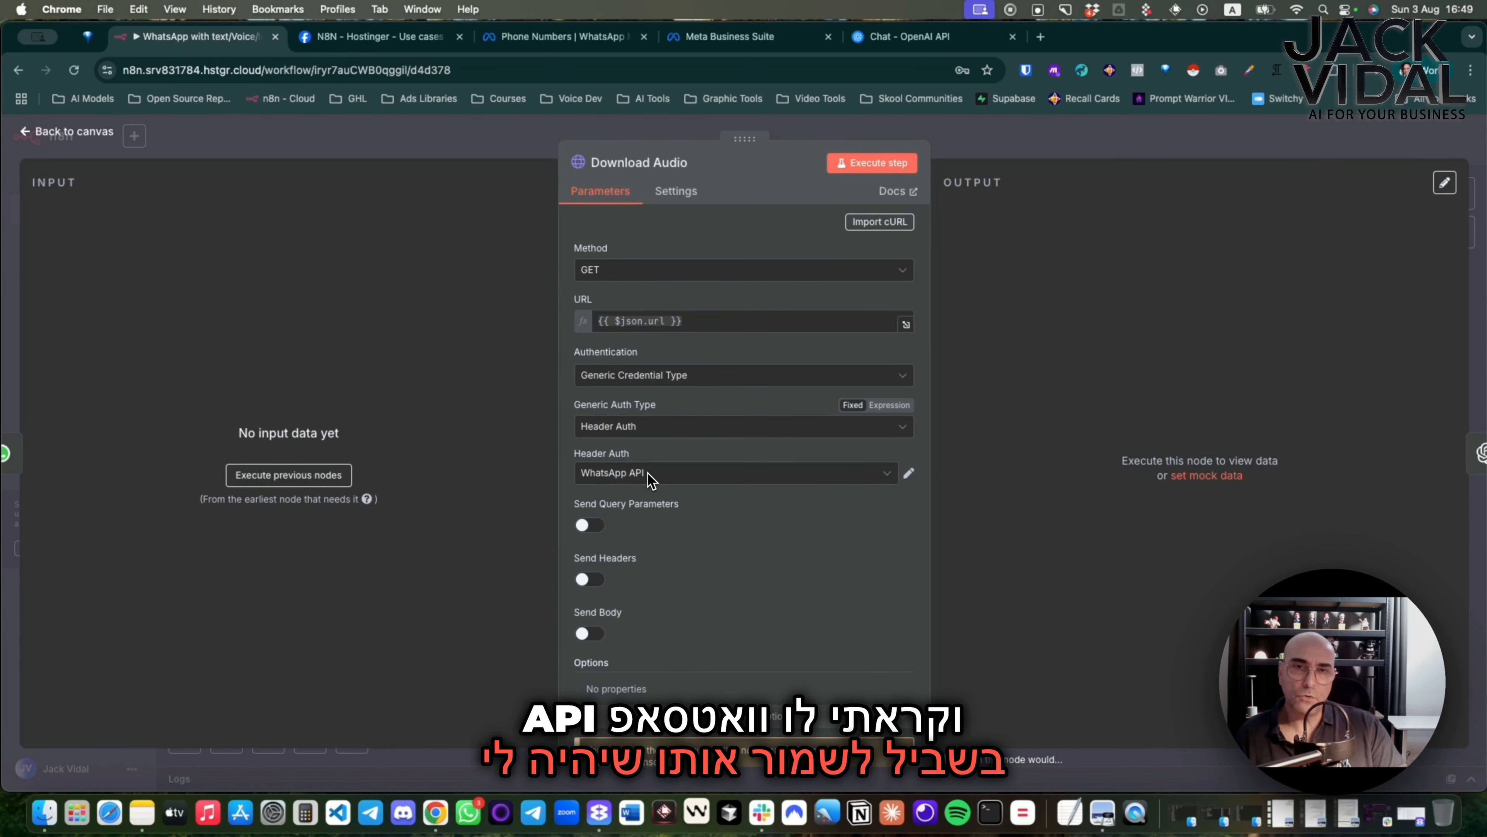
click(909, 473)
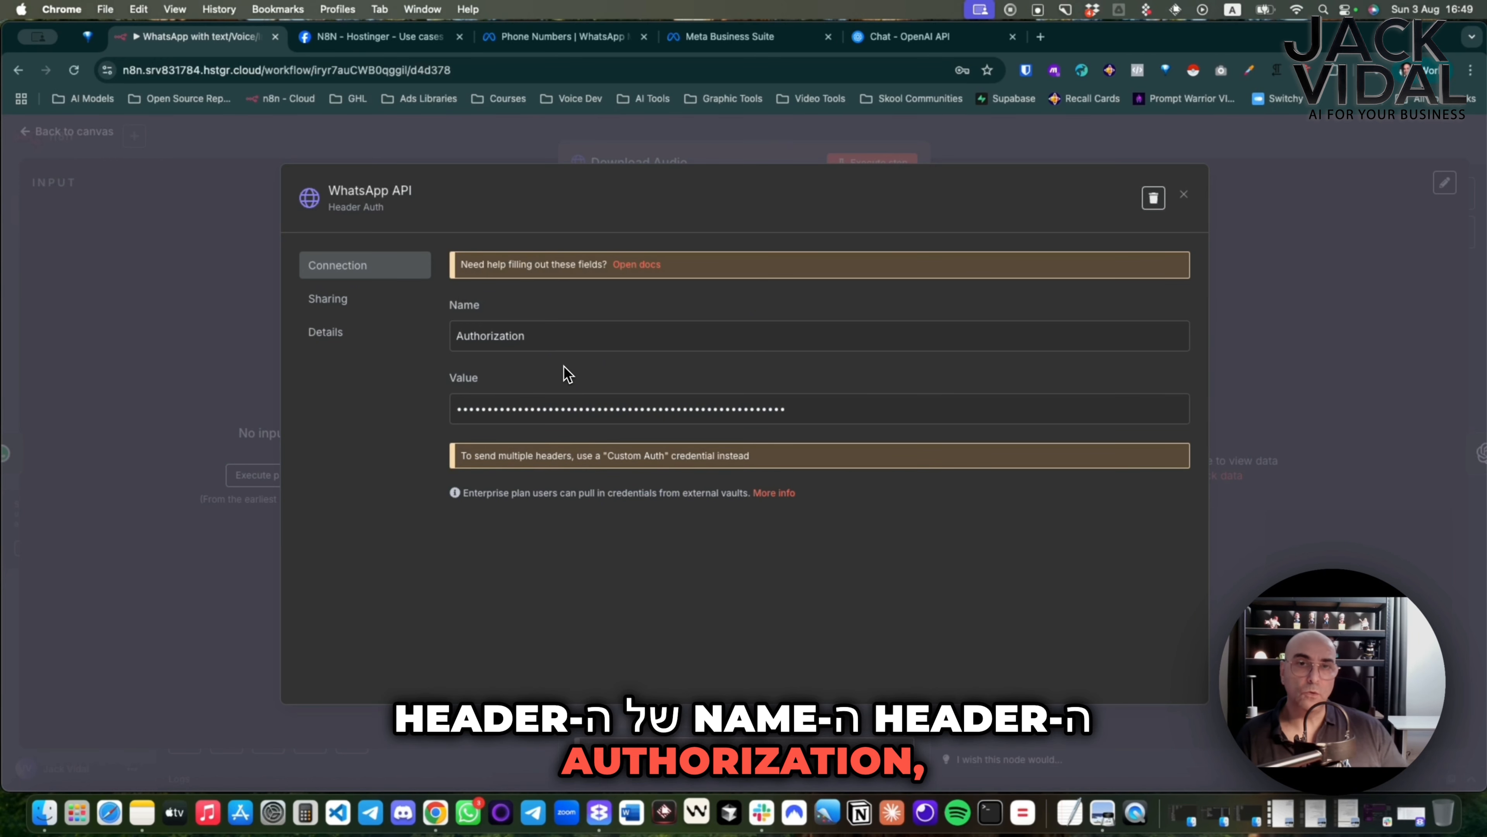
- Switch the Authorization header value to an expression and replace the placeholder with 'Bearer'
drag(539, 336, 422, 349)
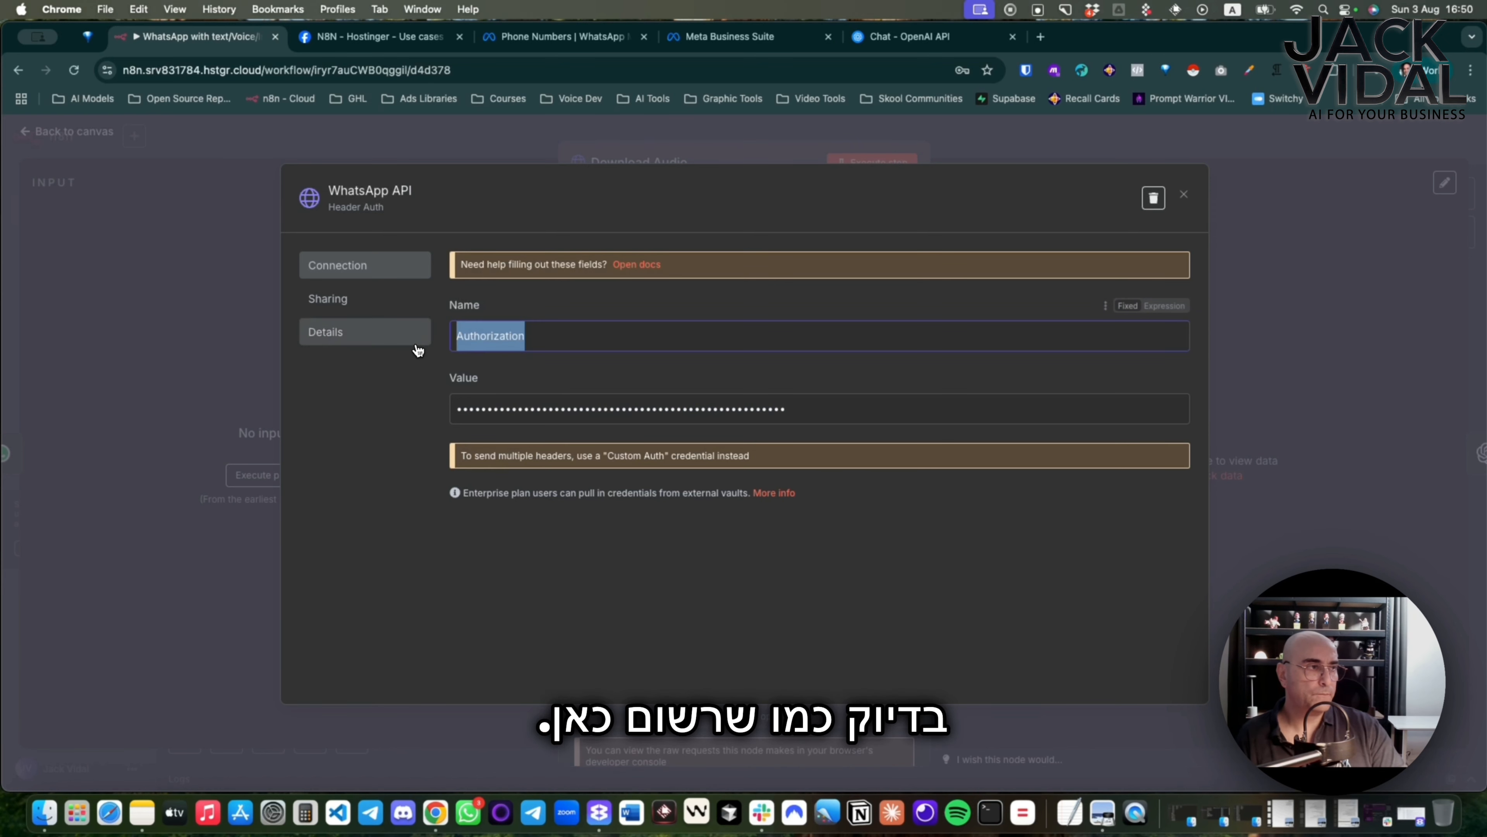
click(492, 378)
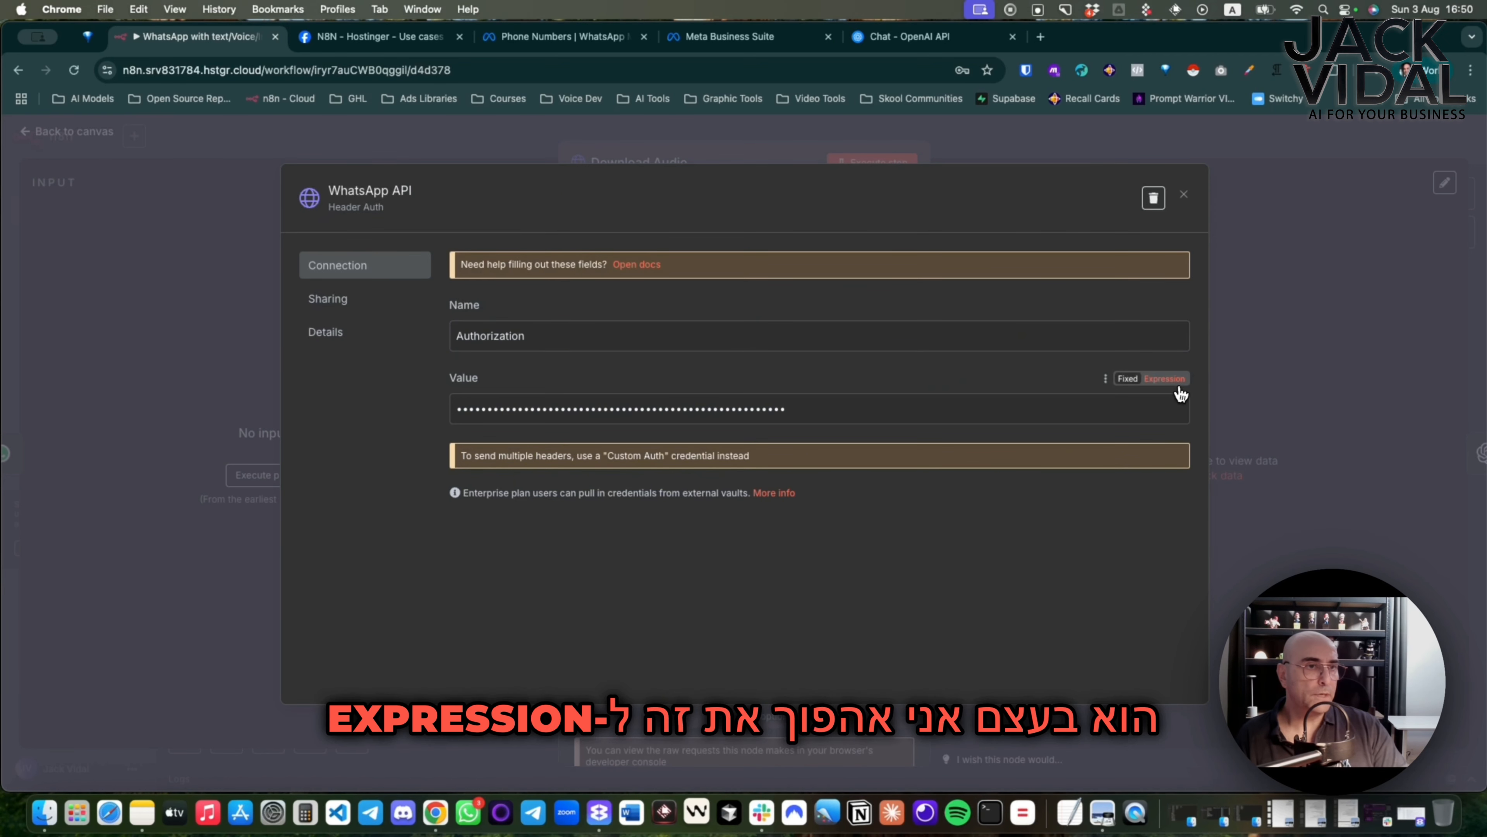
click(1166, 380)
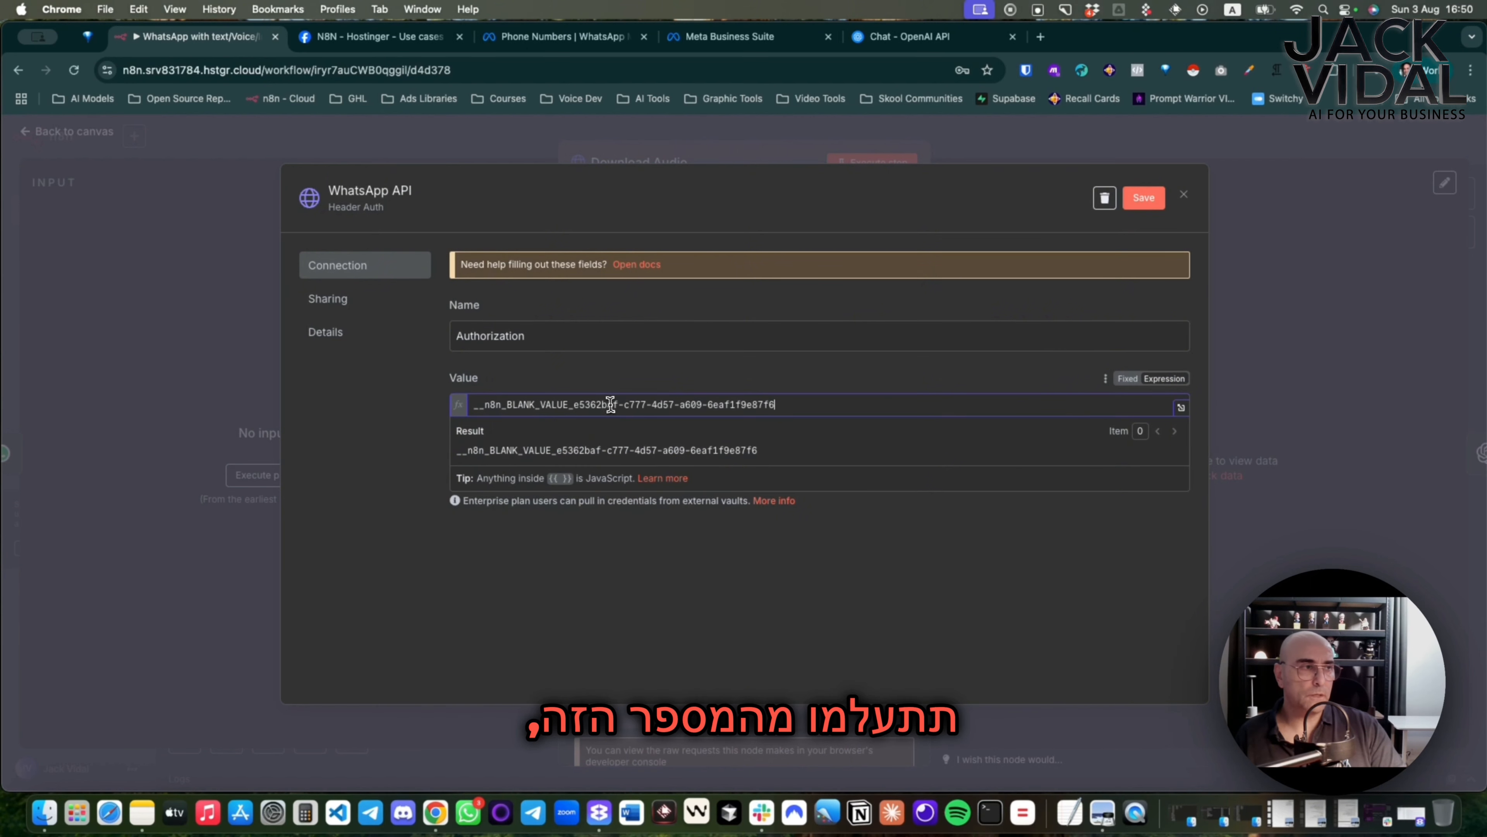
drag(822, 404, 469, 401)
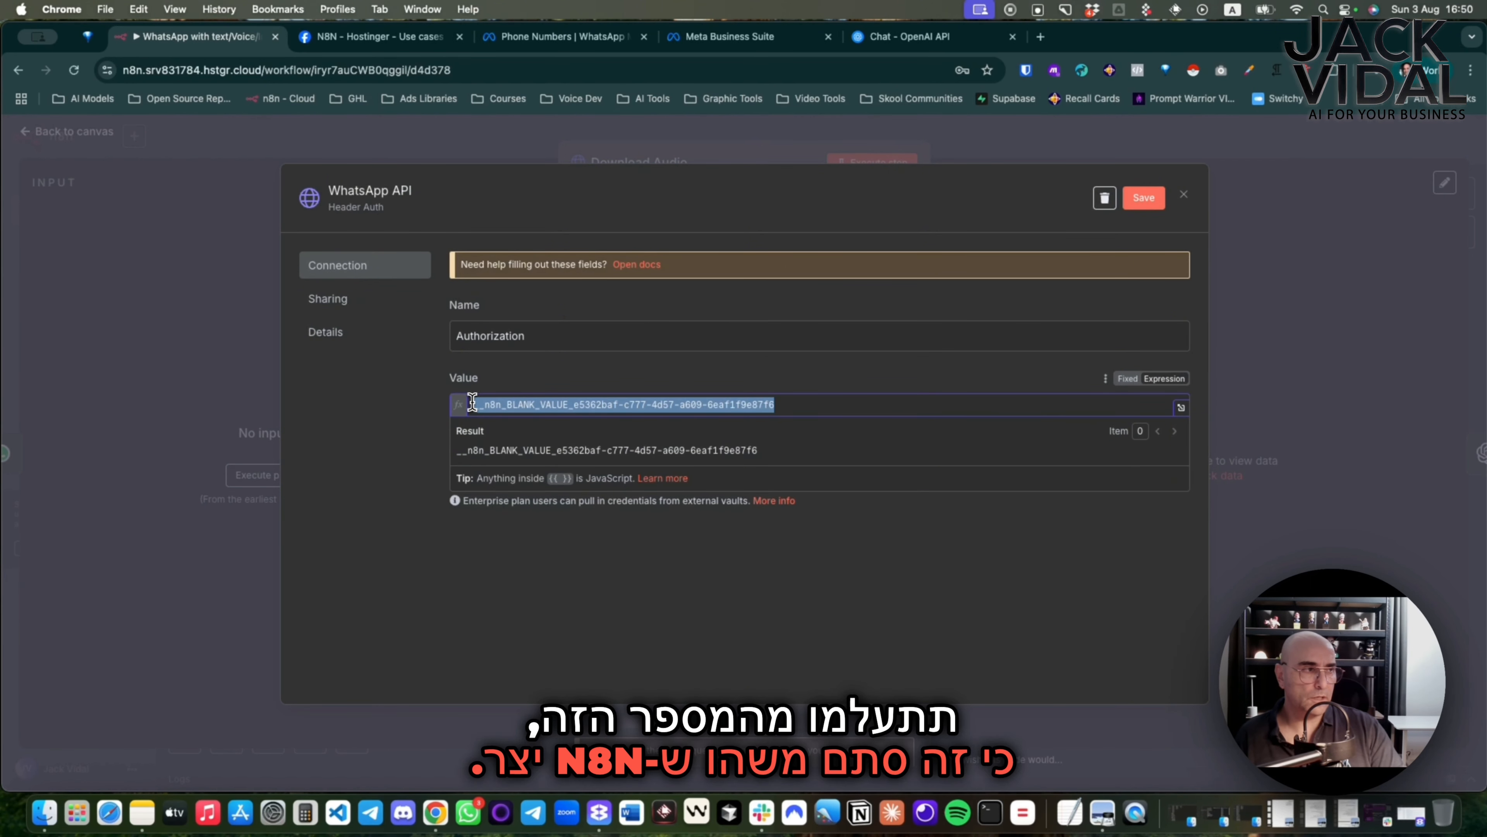
key(BackSpace)
text(Bearer)
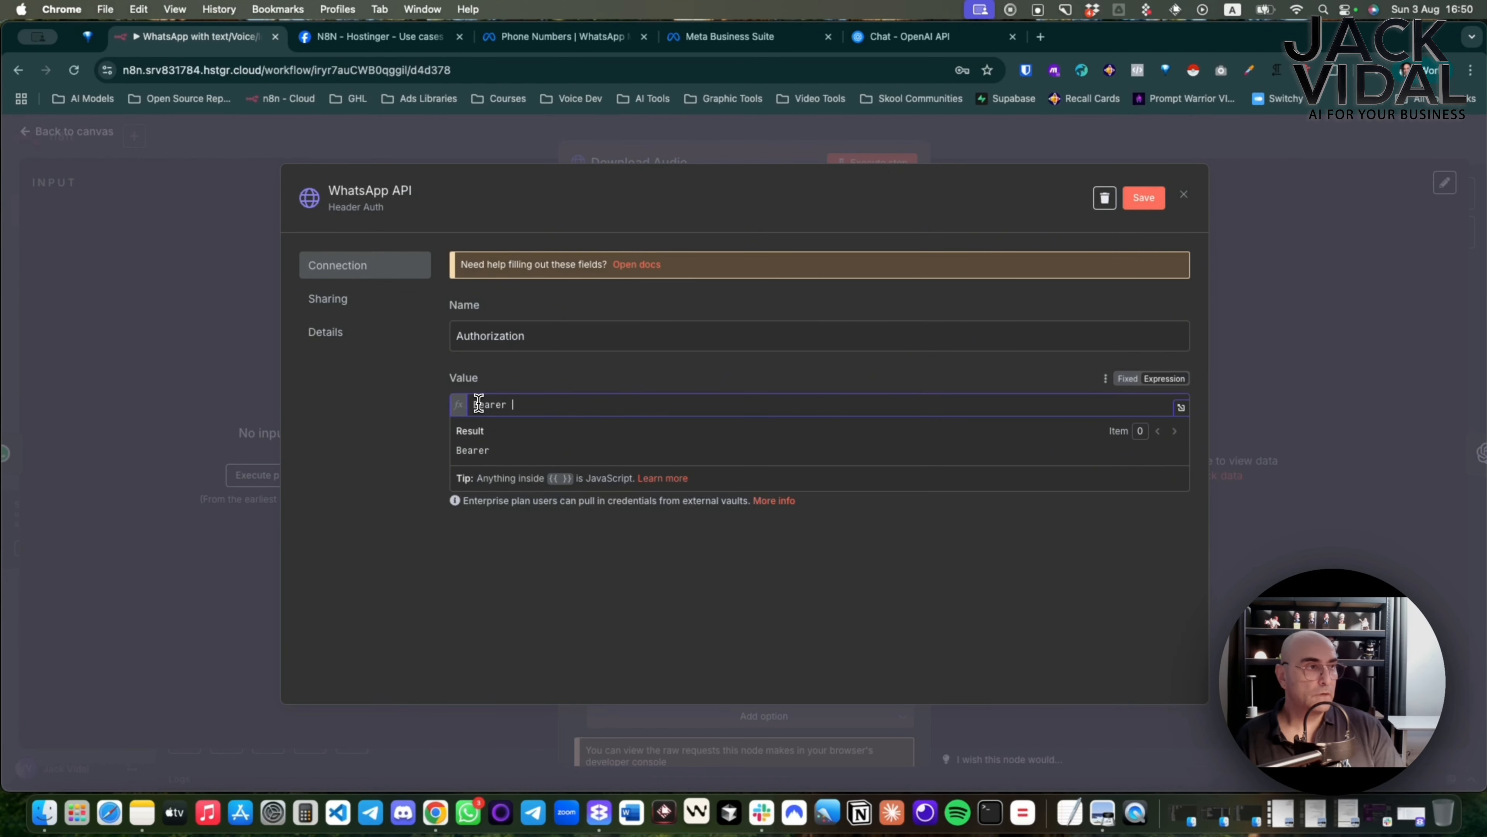
- Paste the WhatsApp access token from Meta's API Setup after Bearer, save, and reopen the credential
click(375, 37)
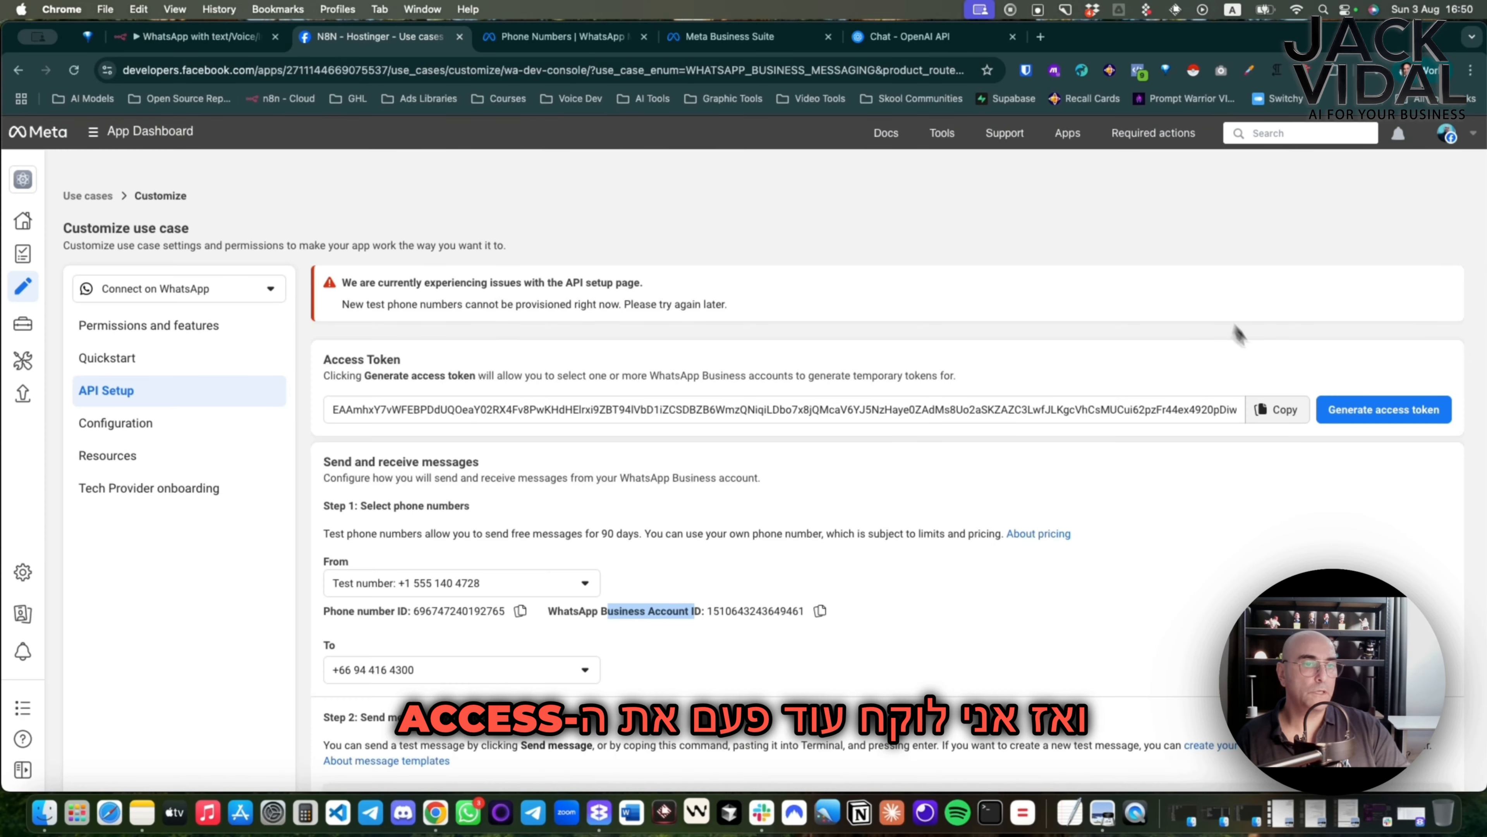
click(1279, 413)
key(ctrl+shift+Tab)
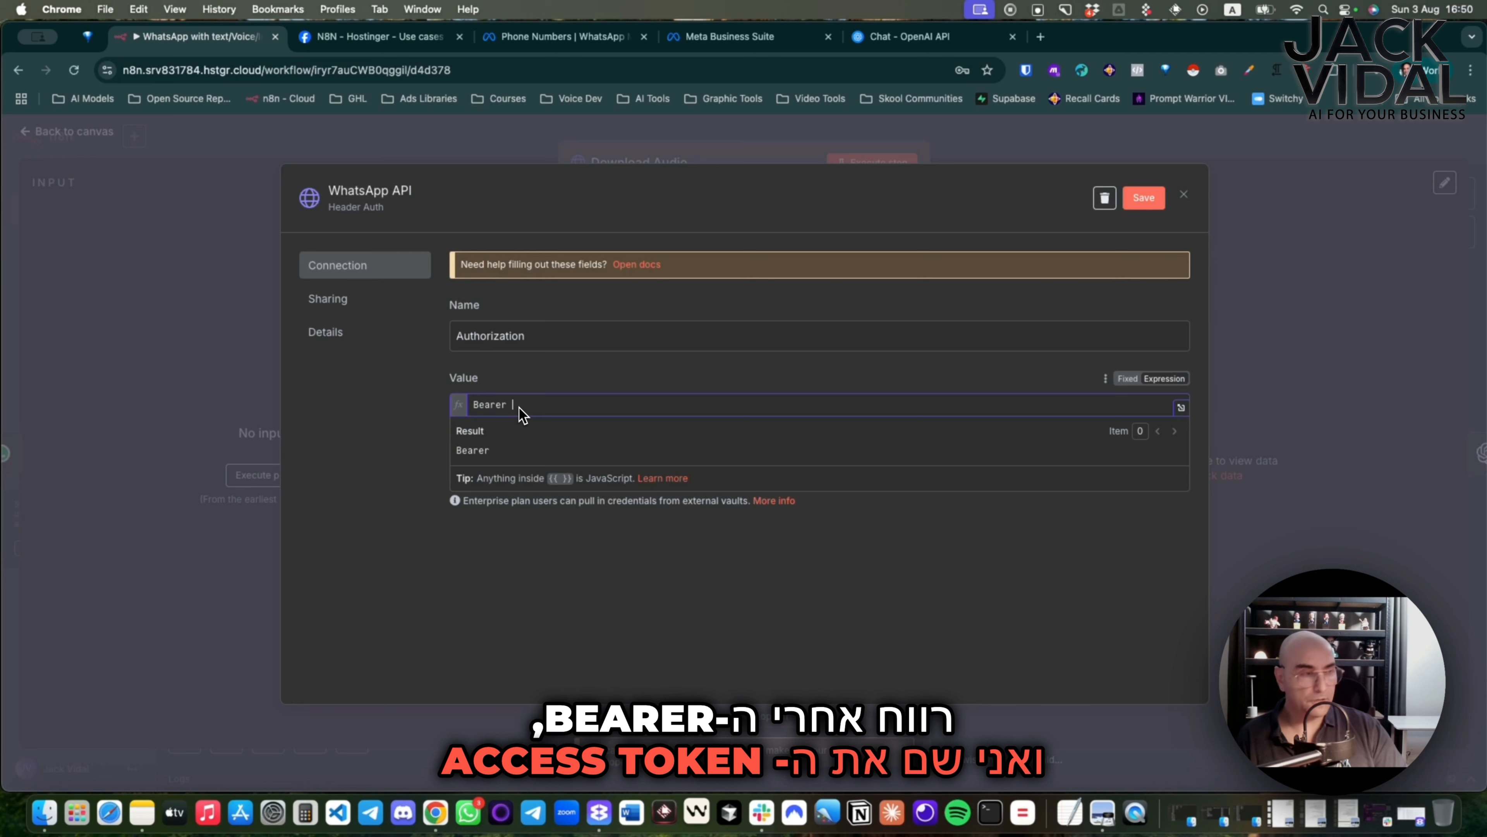
key(ctrl+v)
click(1144, 198)
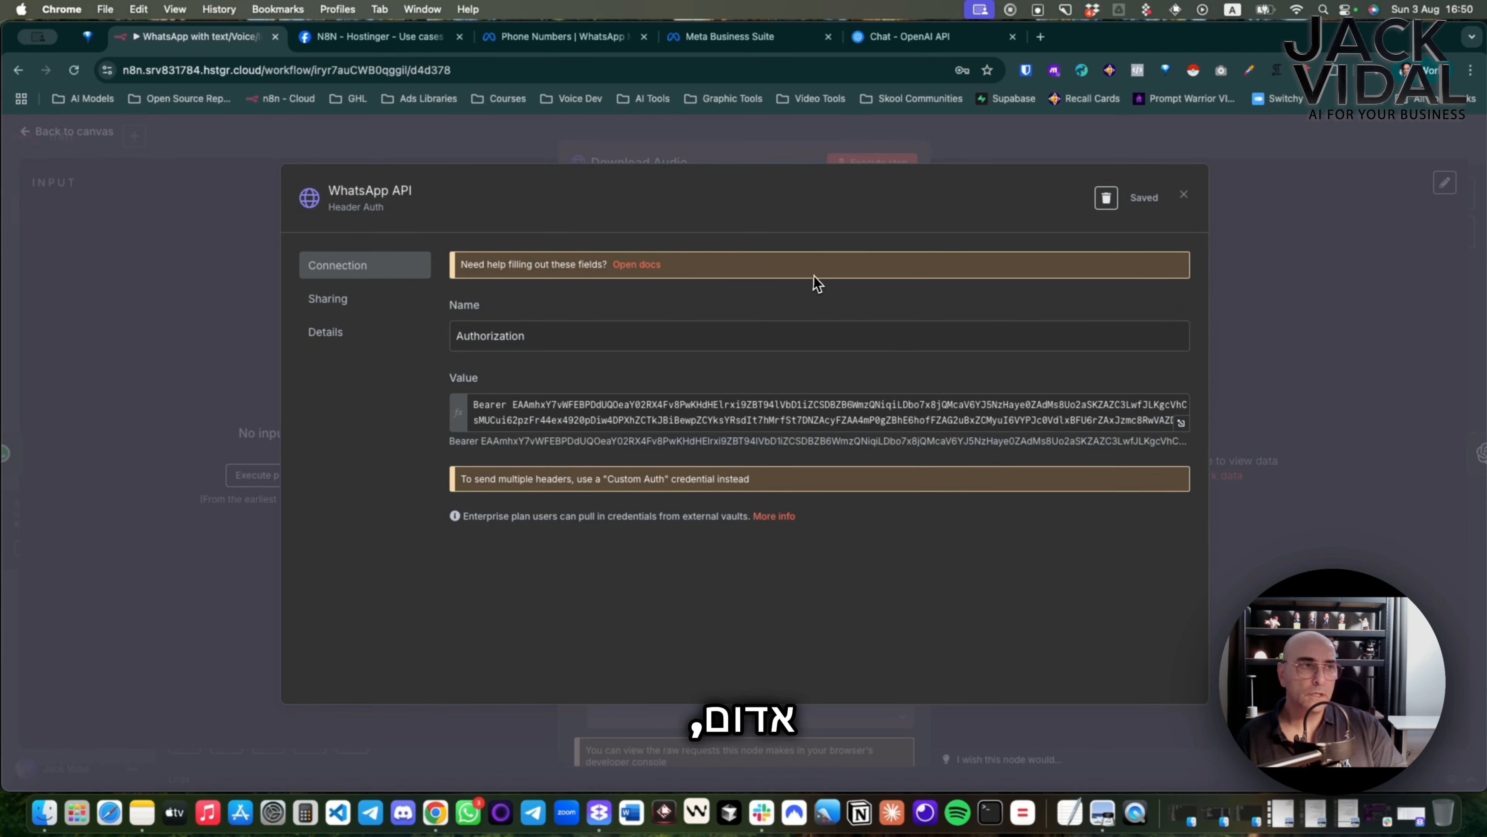
click(1184, 197)
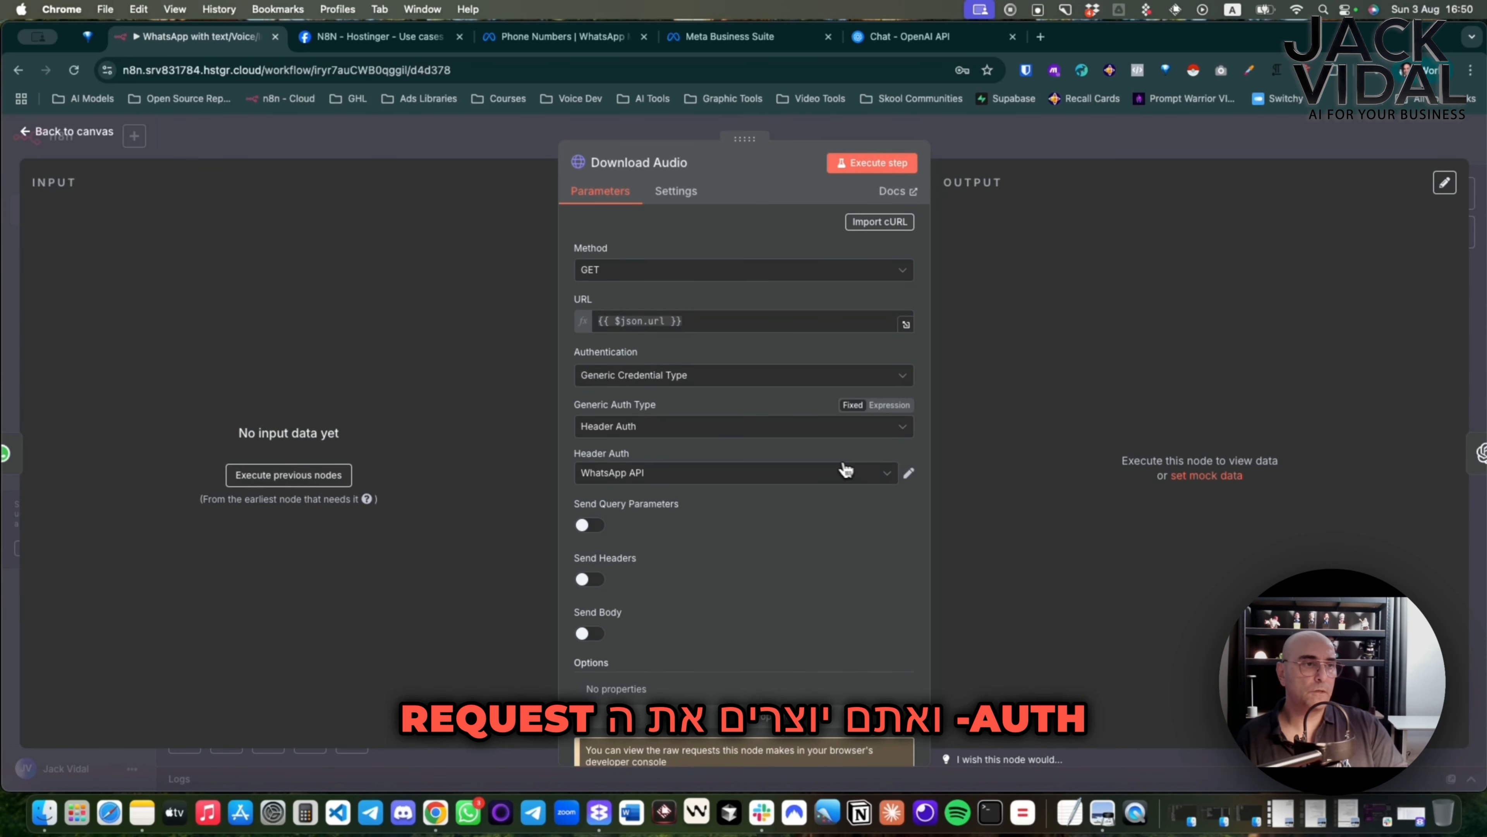
click(908, 478)
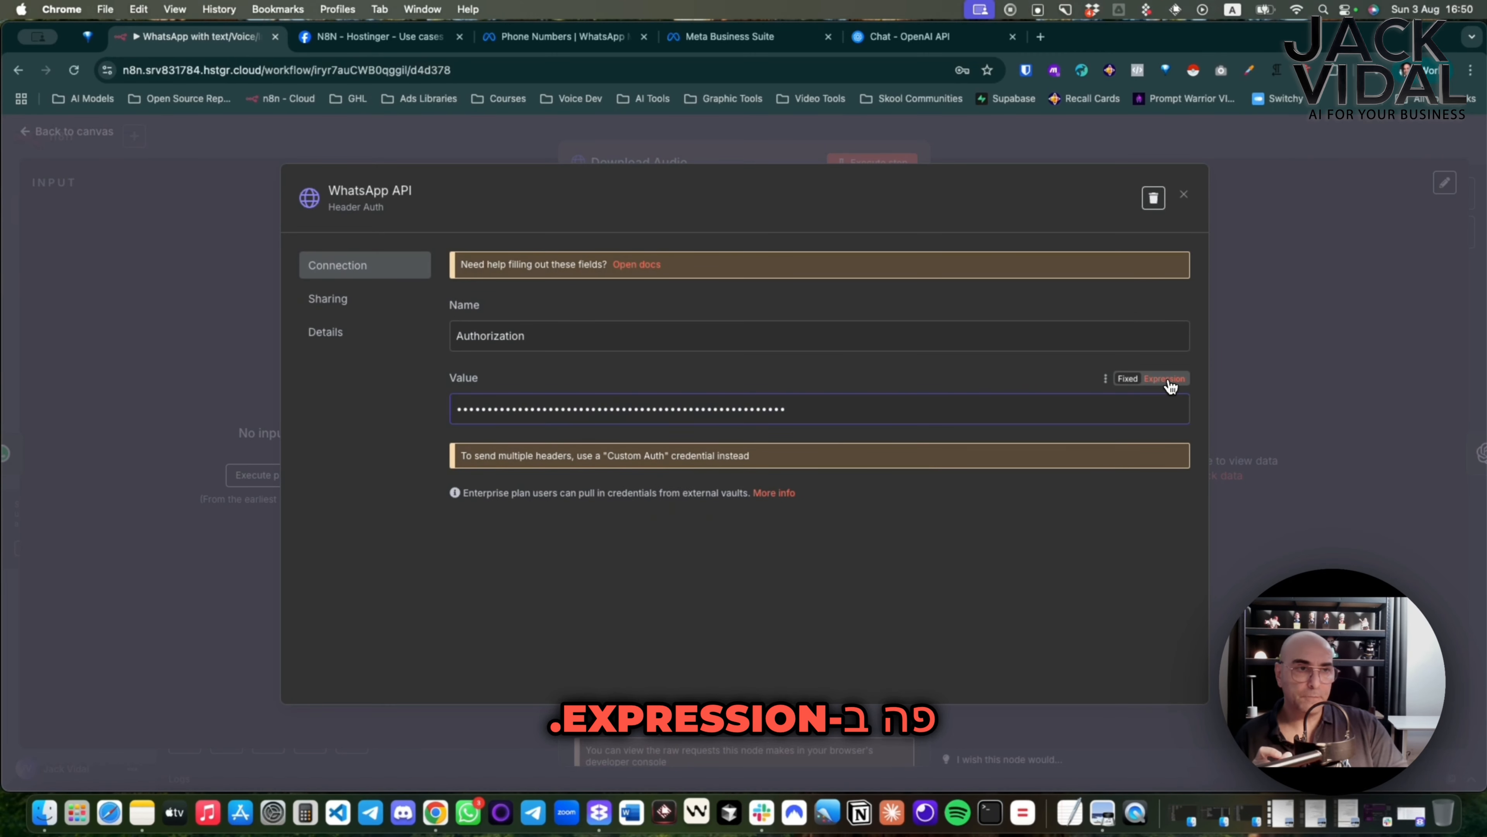
- Re-enter the Authorization expression as 'Bearer' plus the access token, save it, and return to the canvas
click(1169, 380)
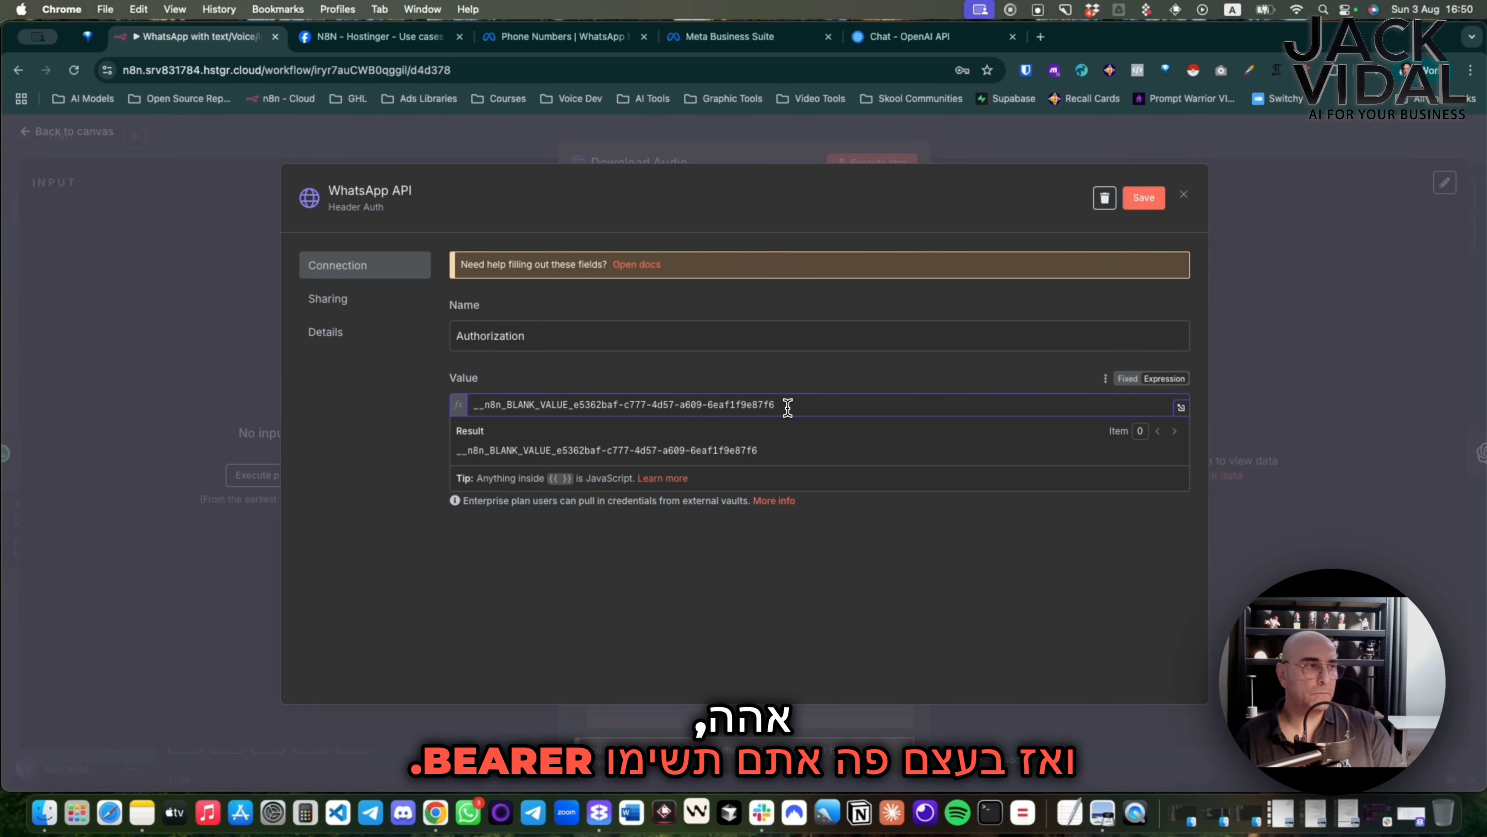
triple_click(469, 410)
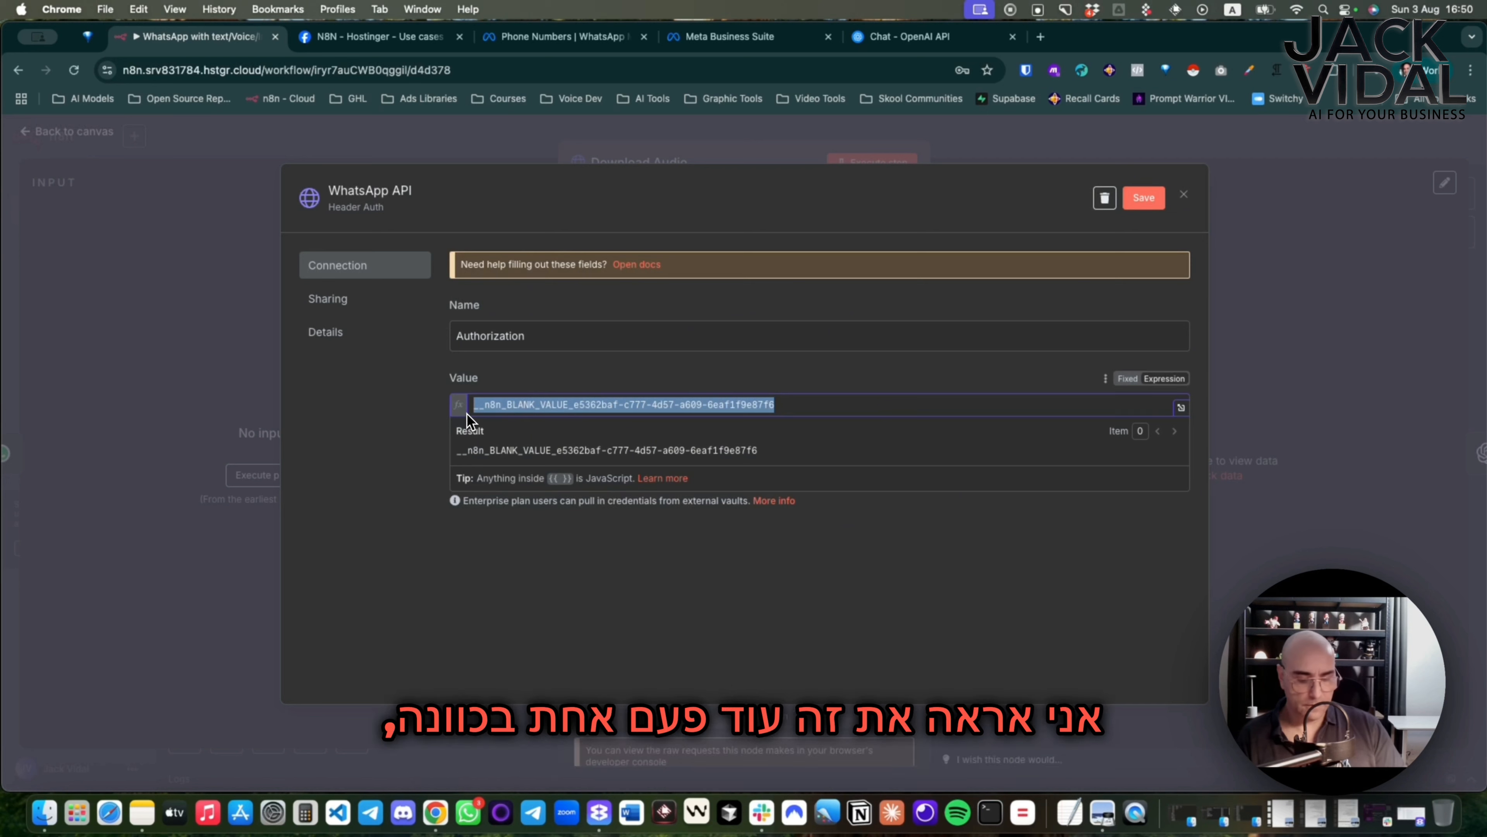
text(Bearer)
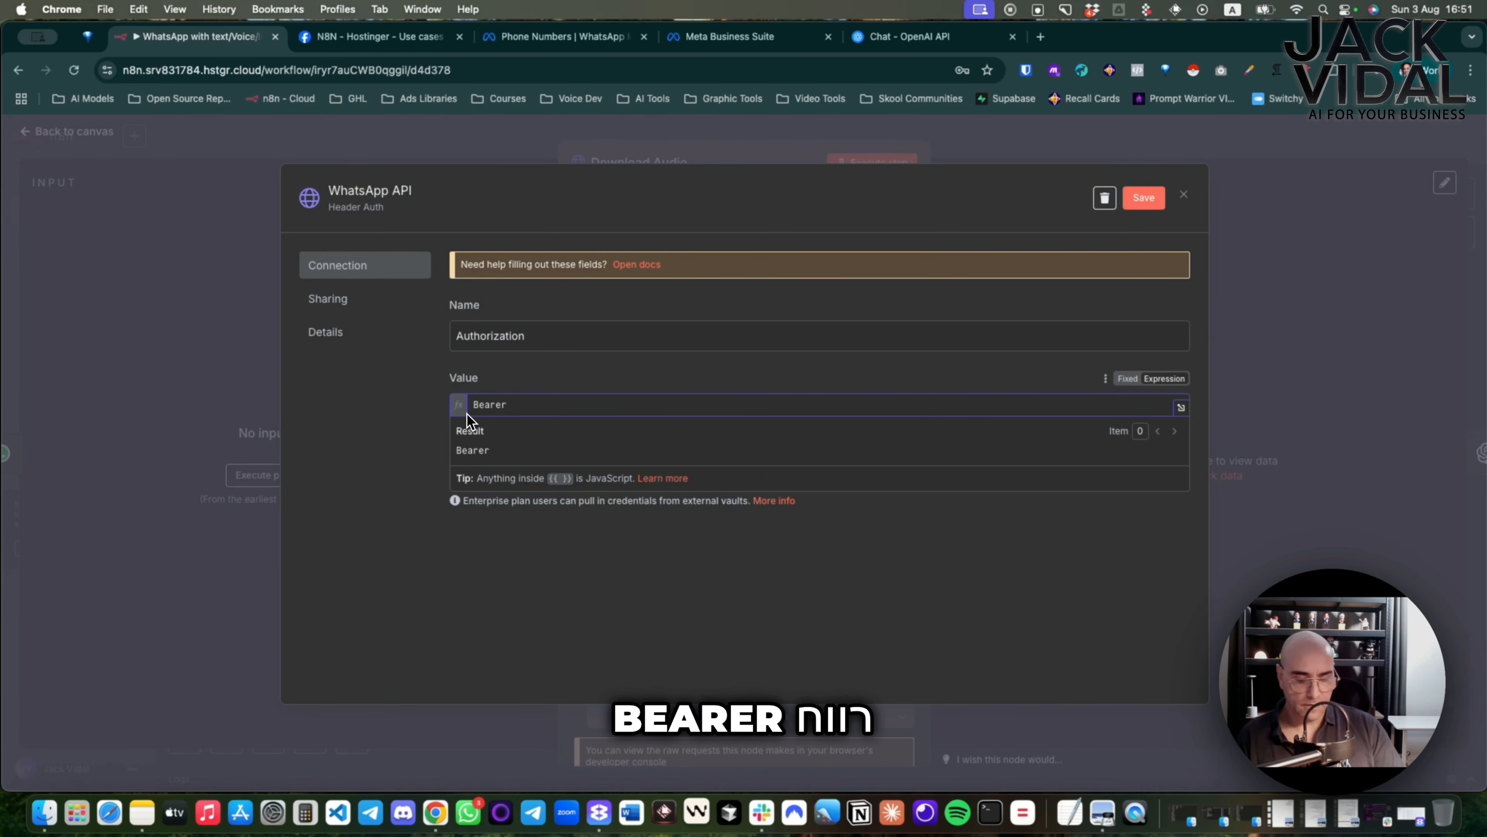
key(super+v)
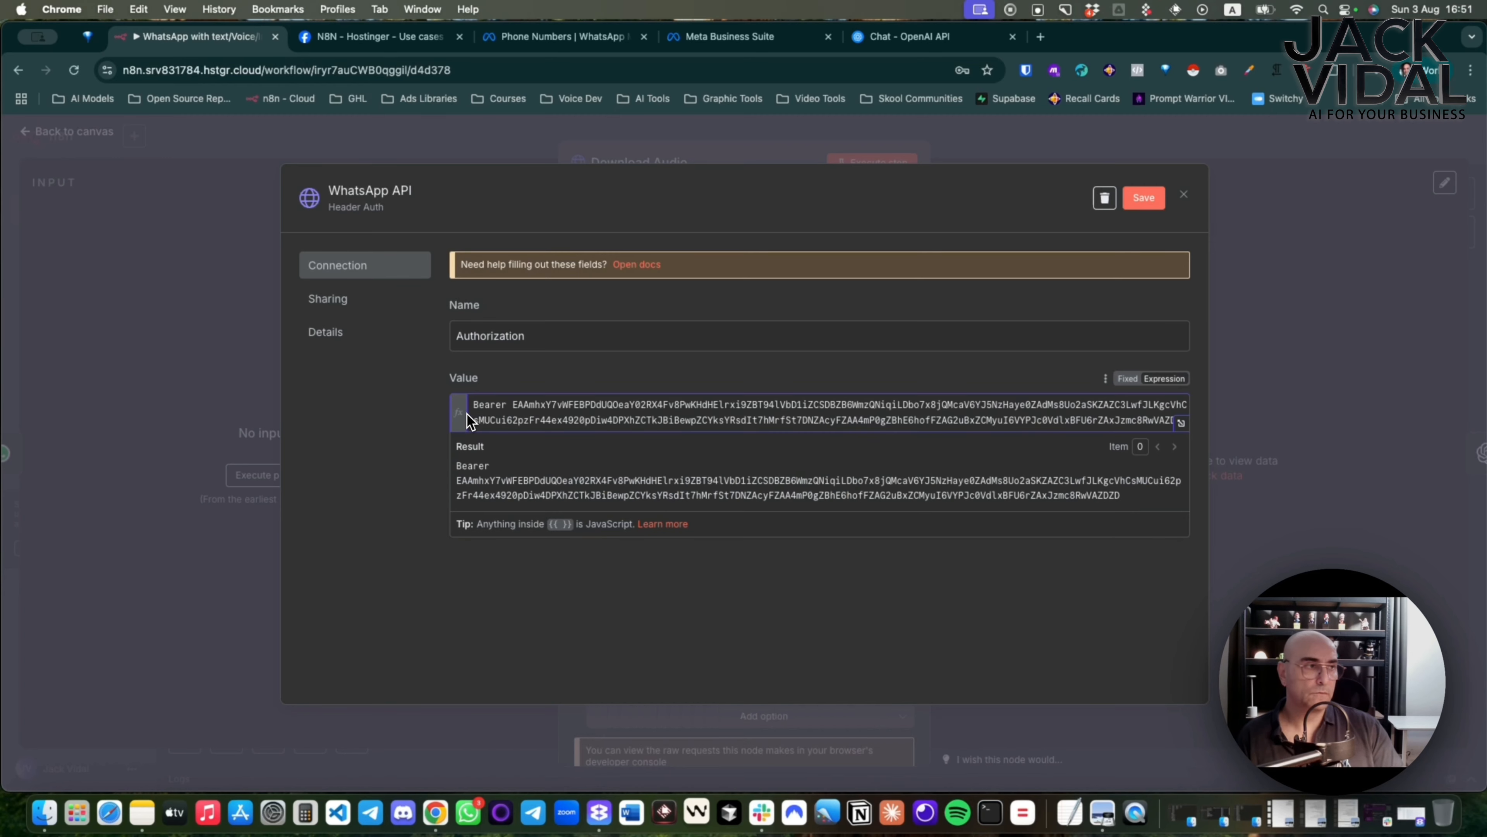
click(1144, 198)
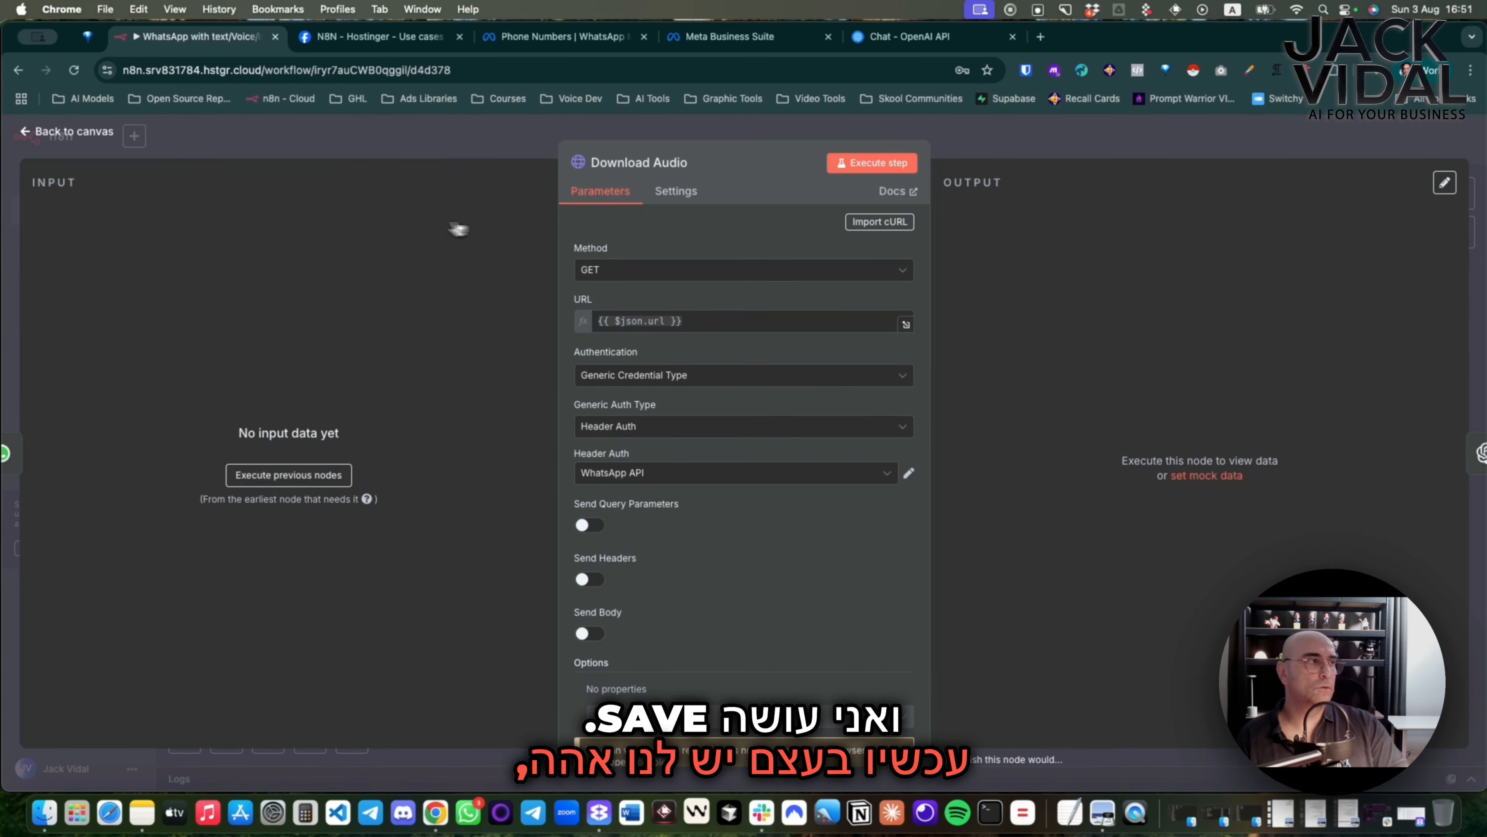
click(28, 134)
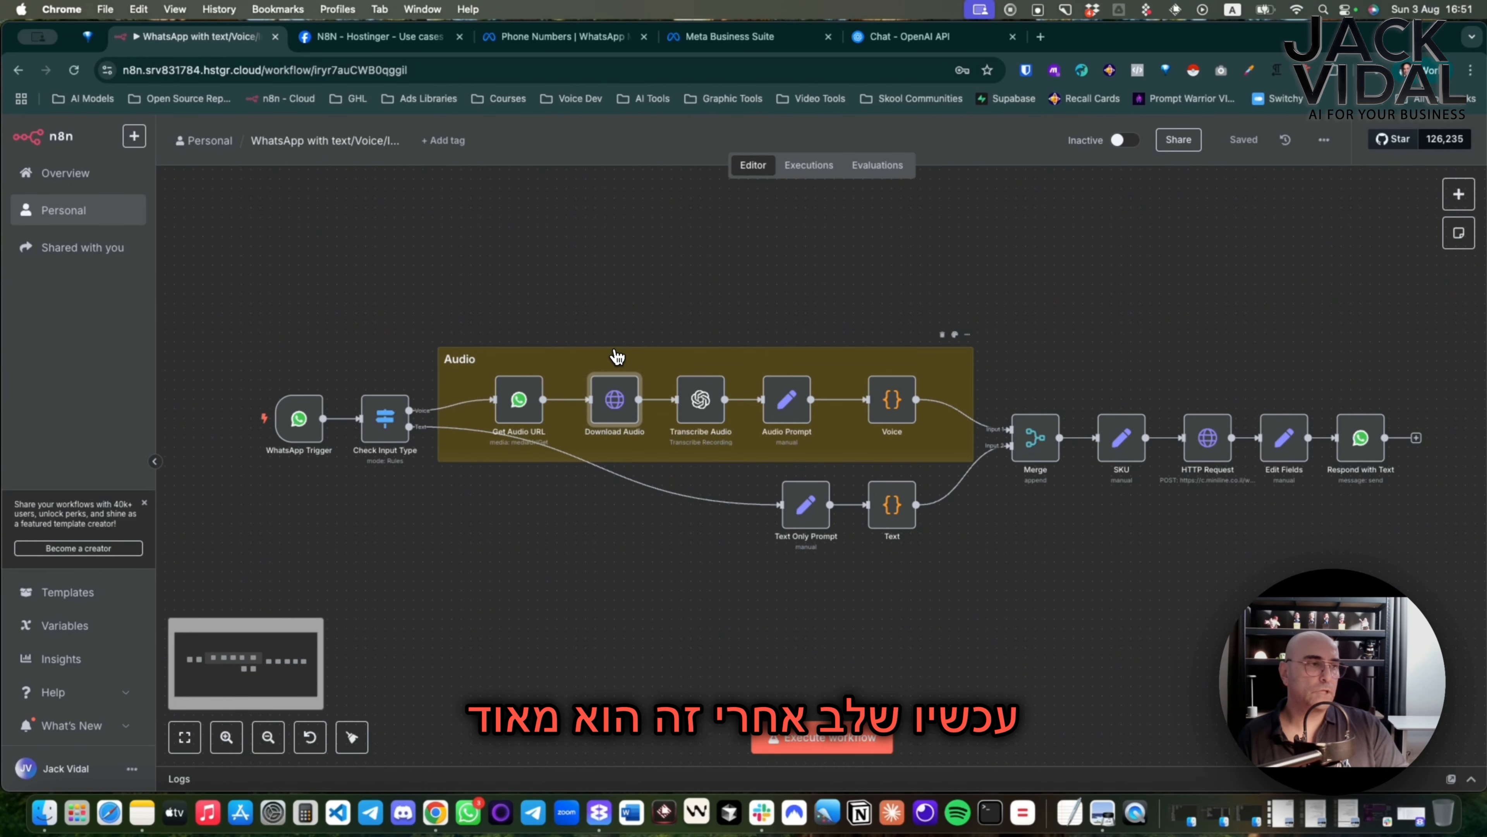
- Review the Transcribe Audio node's OpenAi account credential, including its API Key and Organization ID
double_click(701, 403)
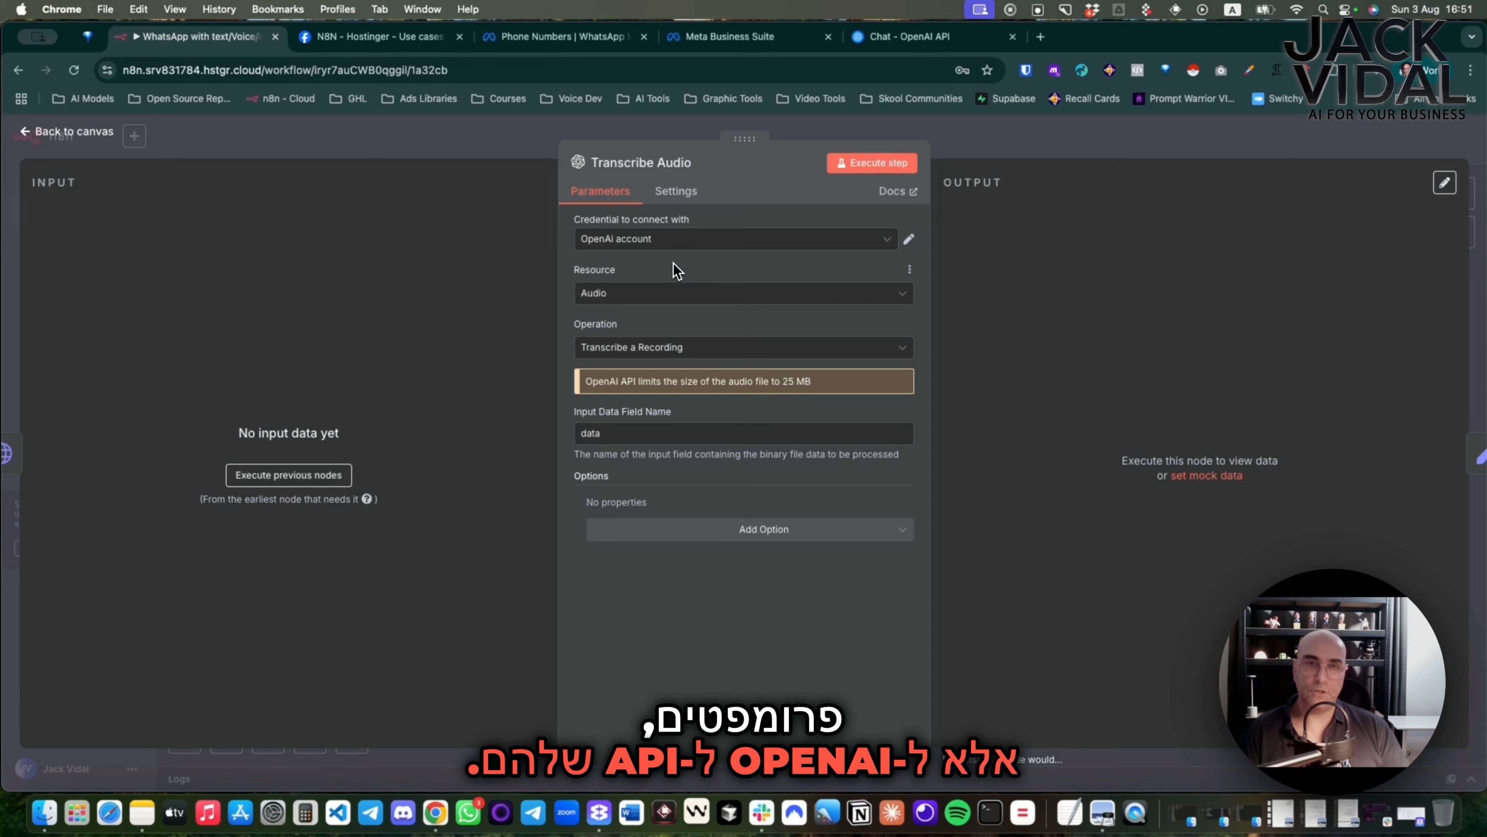
click(911, 244)
drag(632, 330, 679, 330)
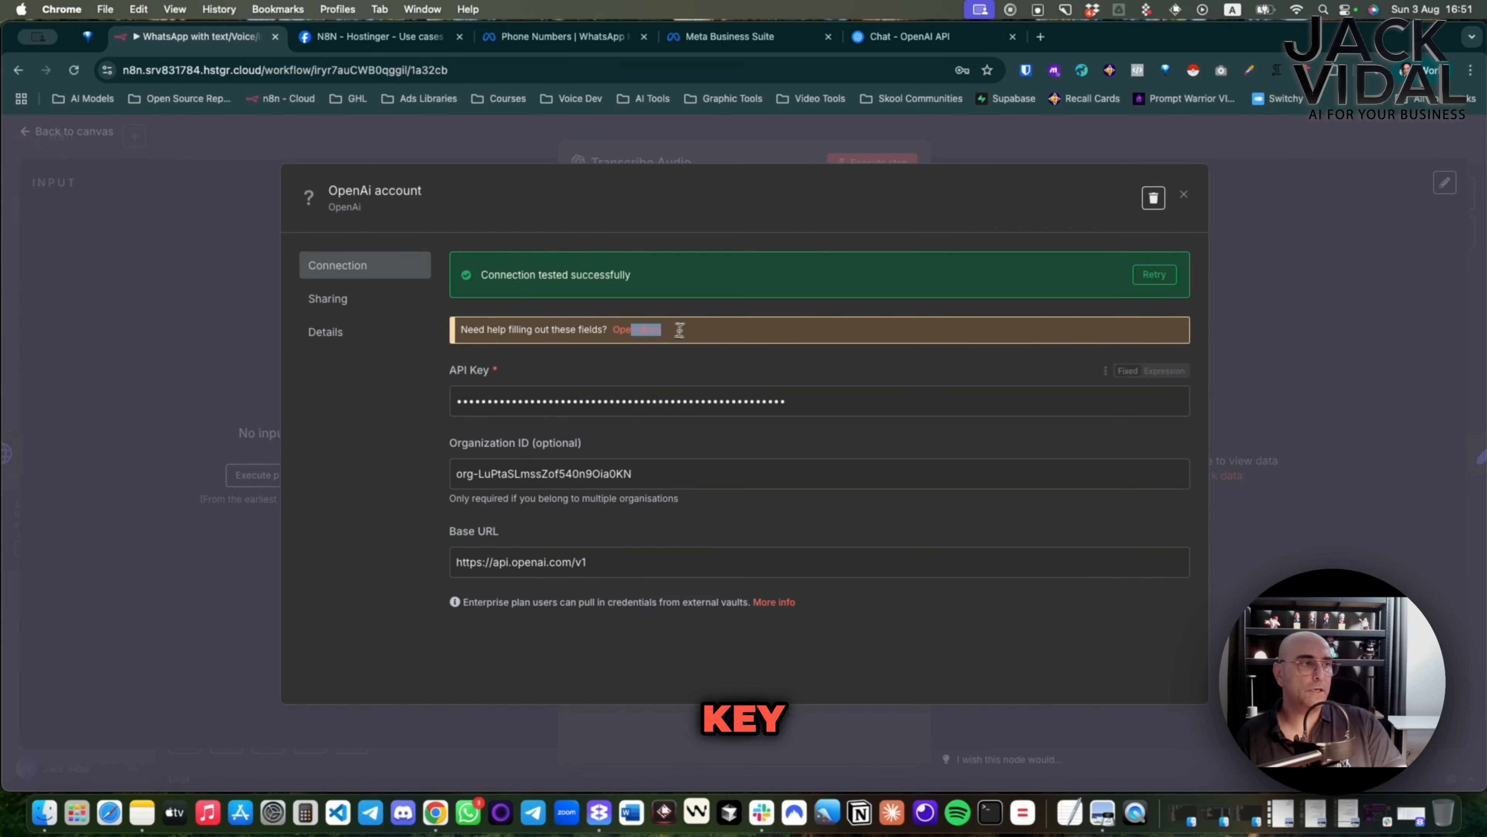
click(679, 331)
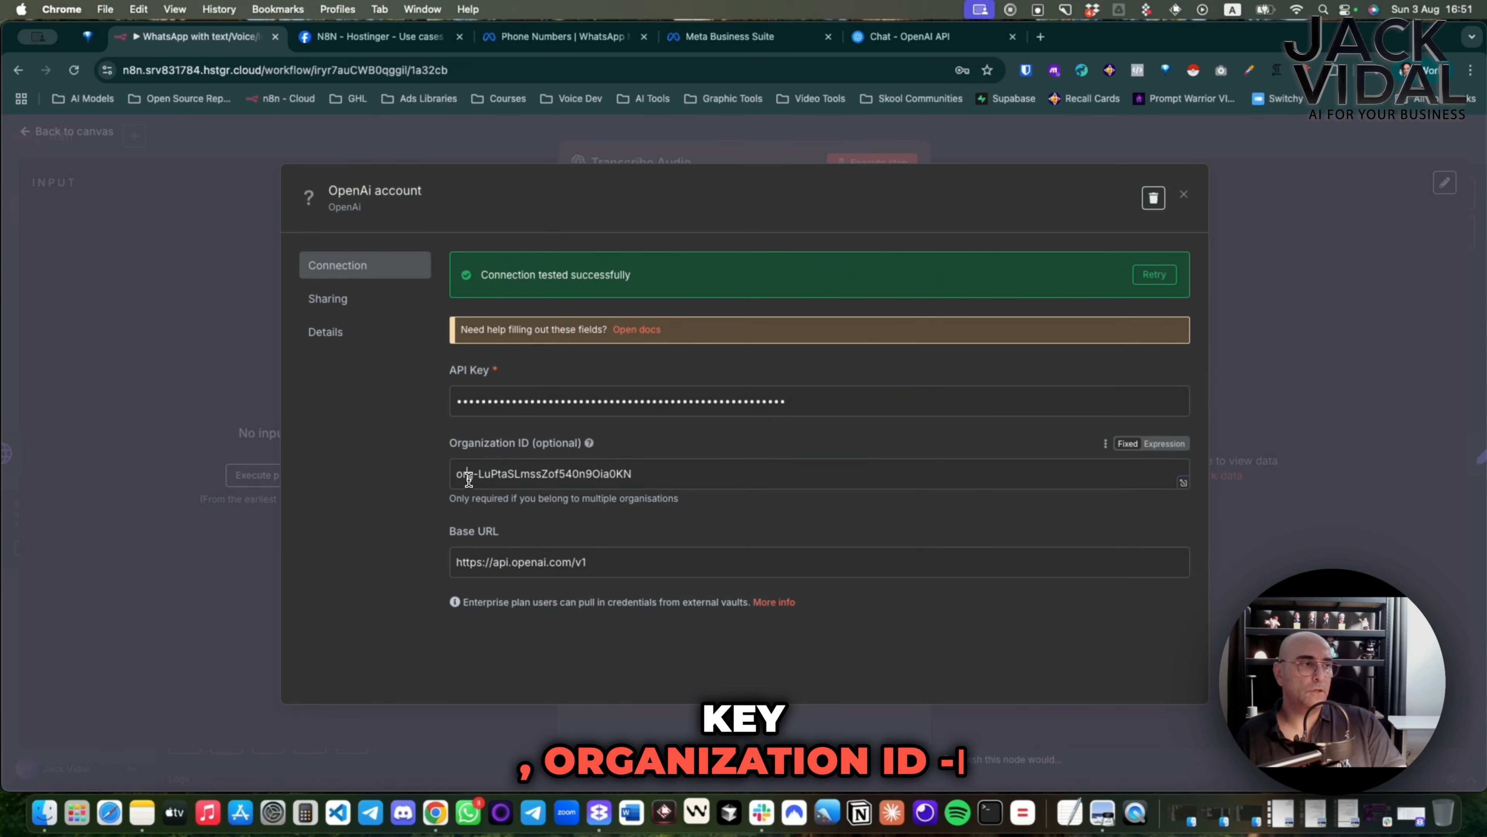
drag(469, 478, 601, 477)
click(601, 476)
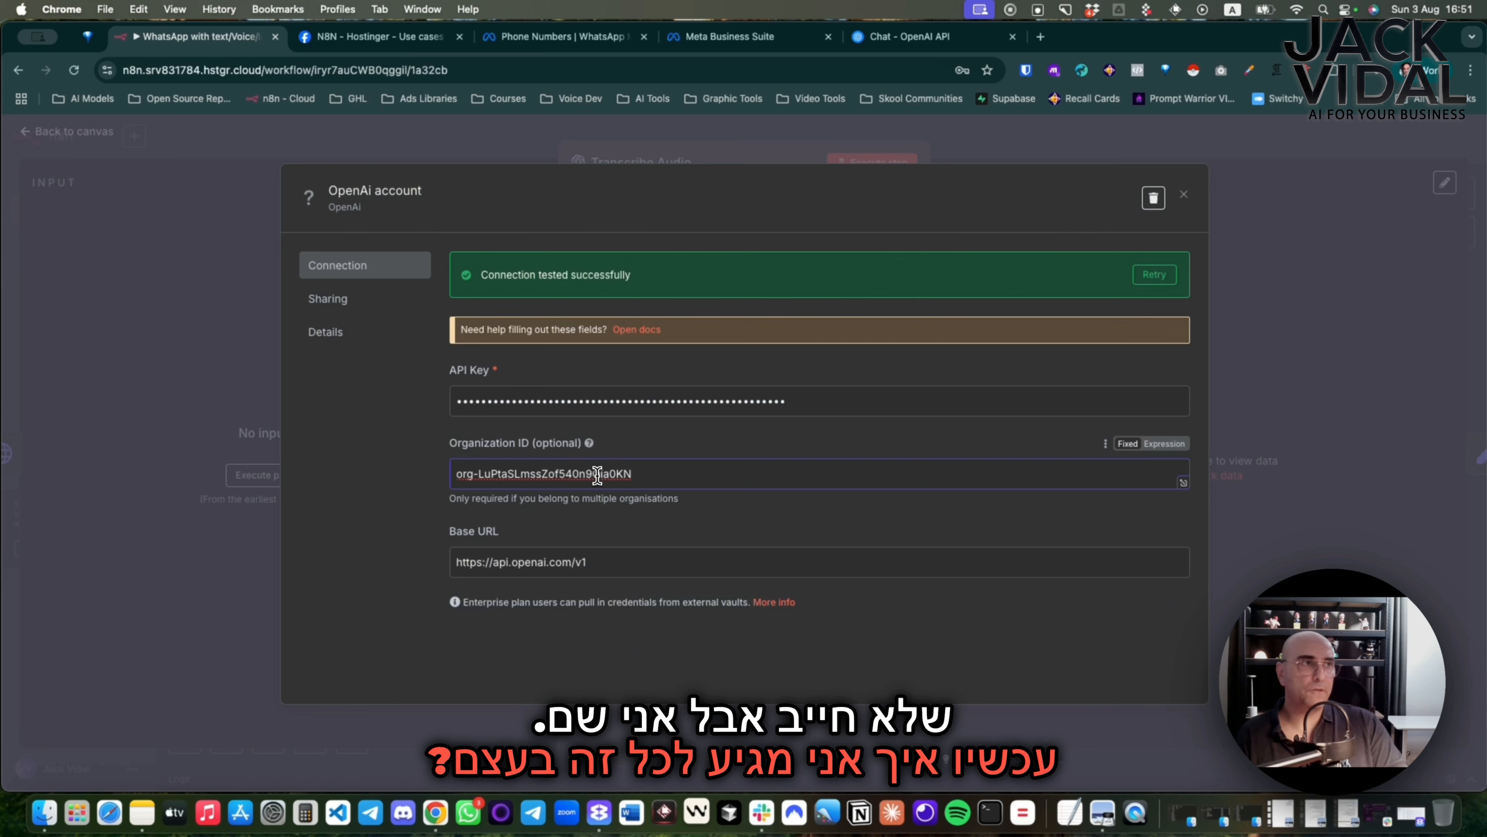
click(912, 41)
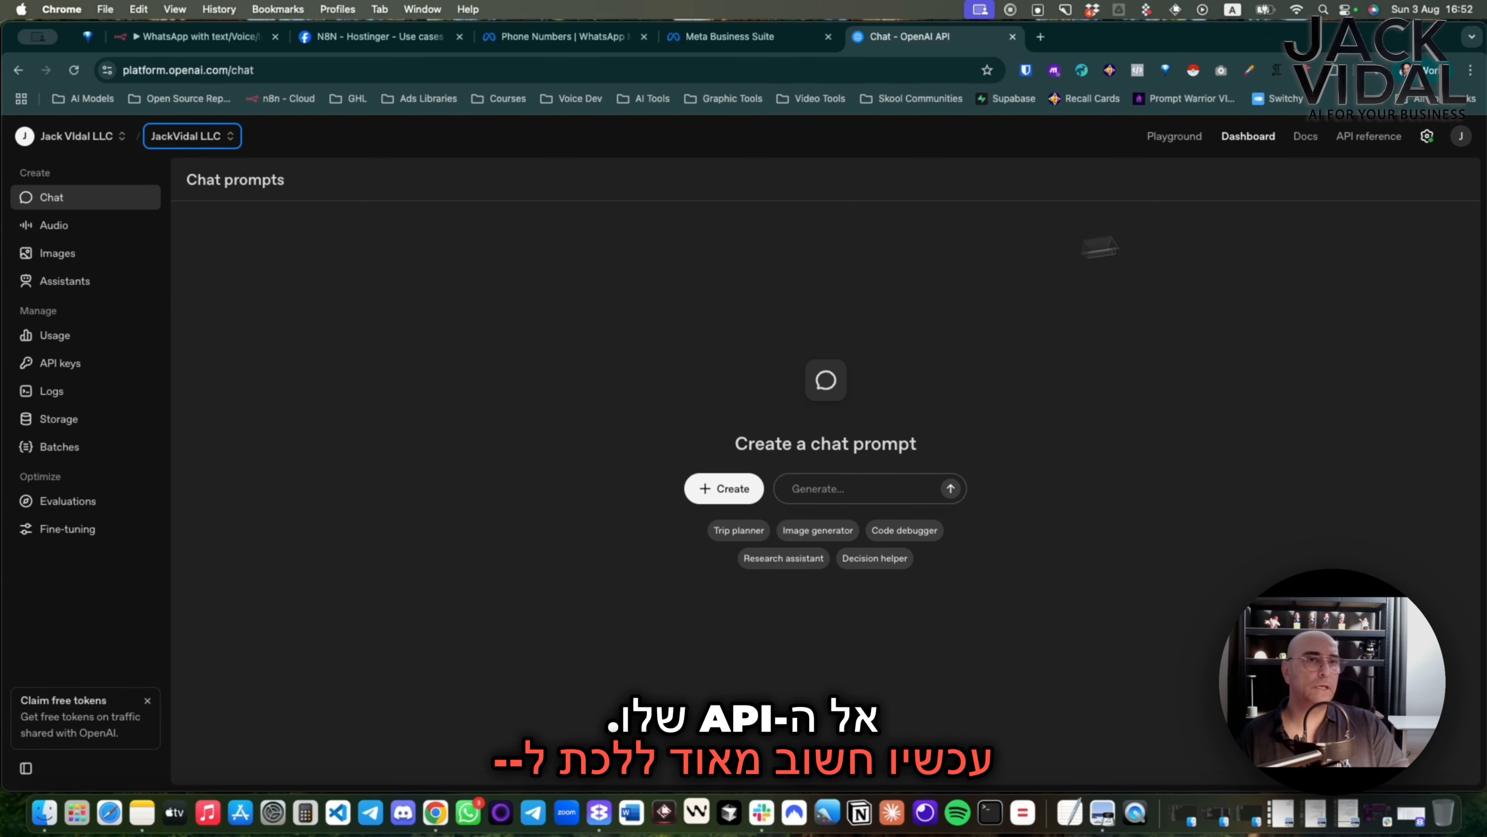
- Look up the organization ID in the OpenAI organization settings
click(1428, 137)
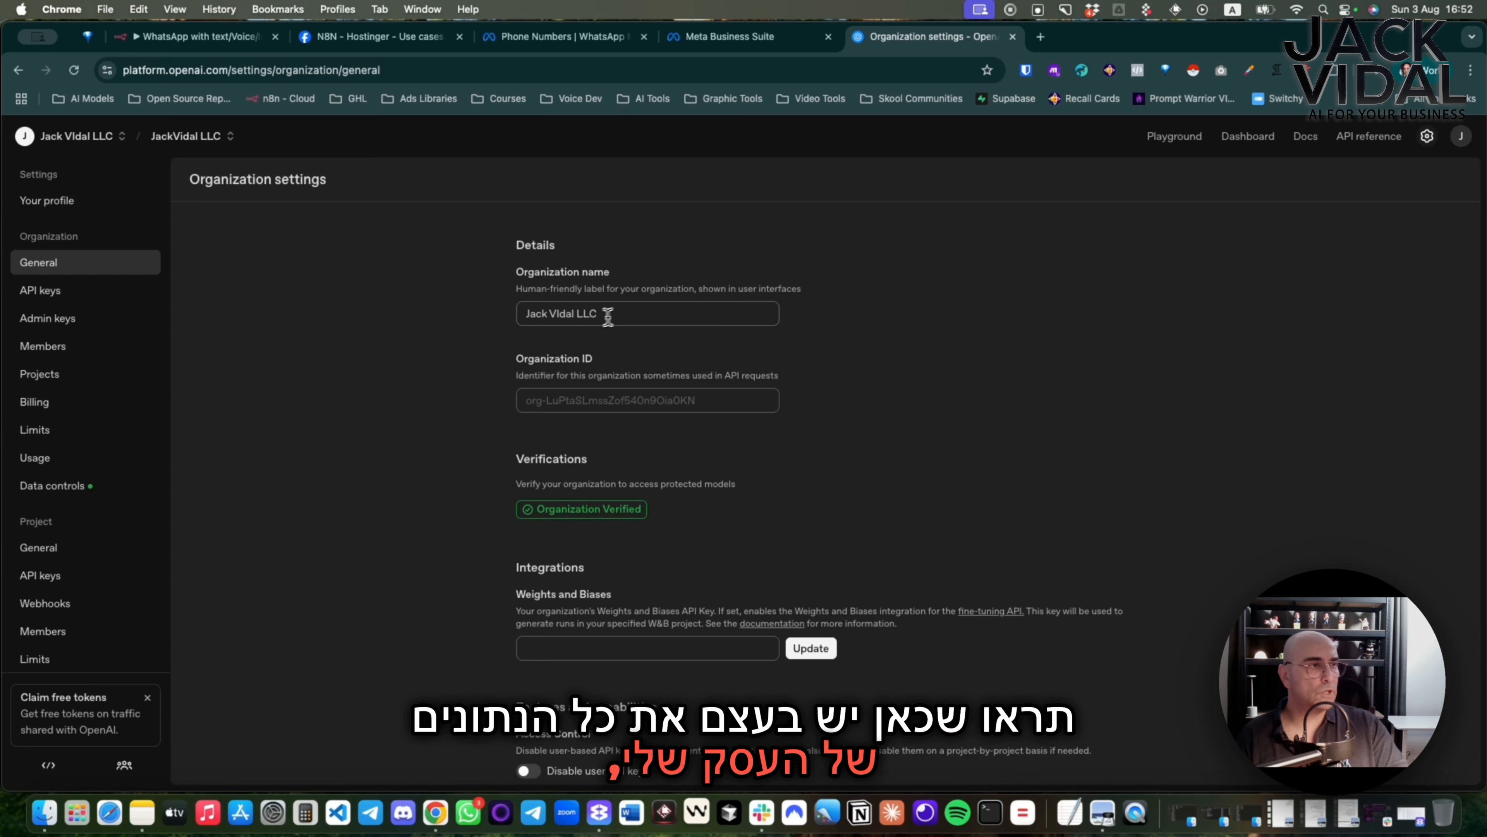
drag(625, 314, 546, 313)
click(534, 402)
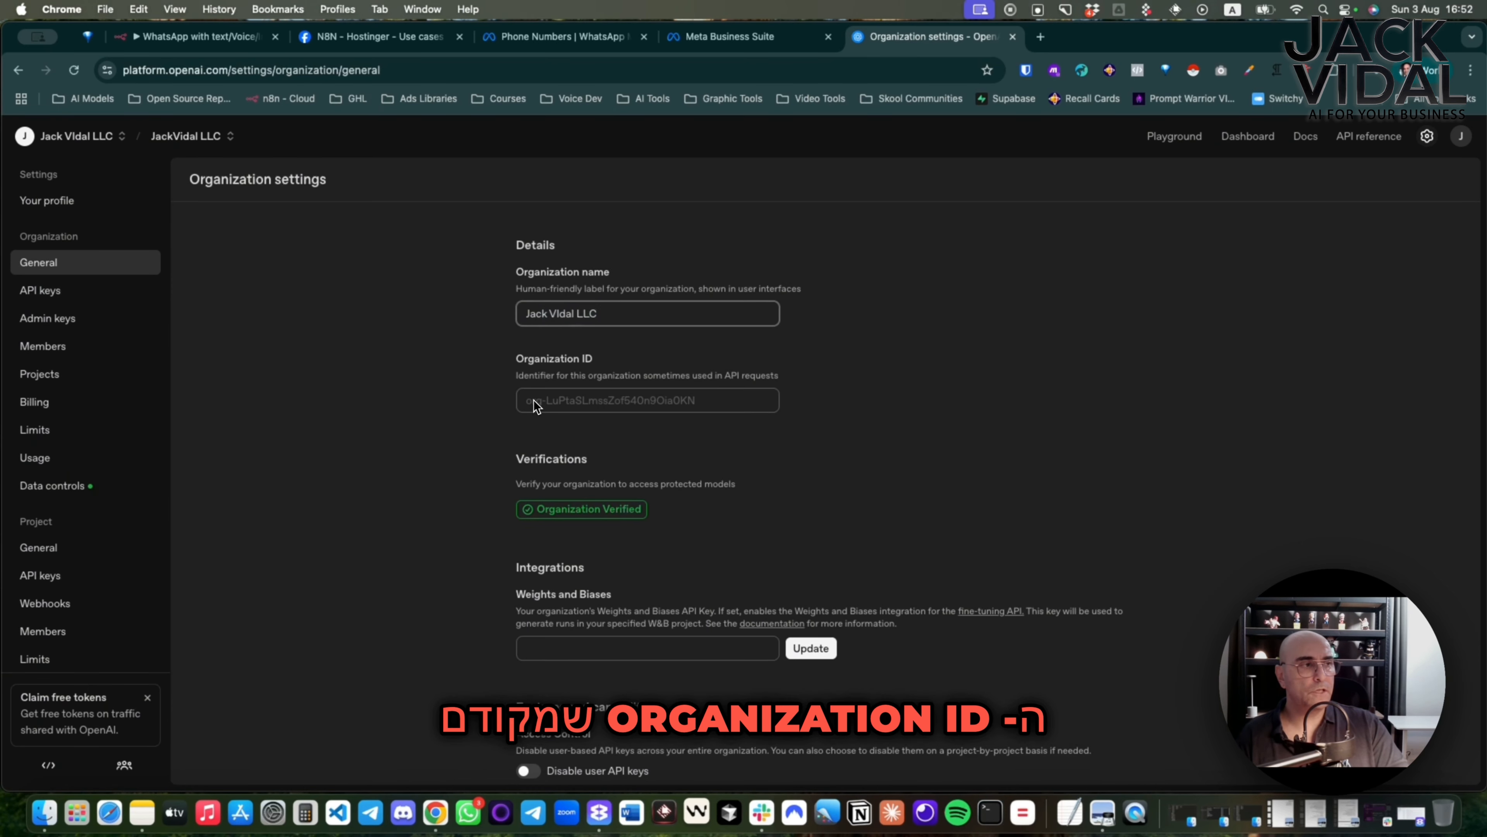
drag(528, 402, 757, 405)
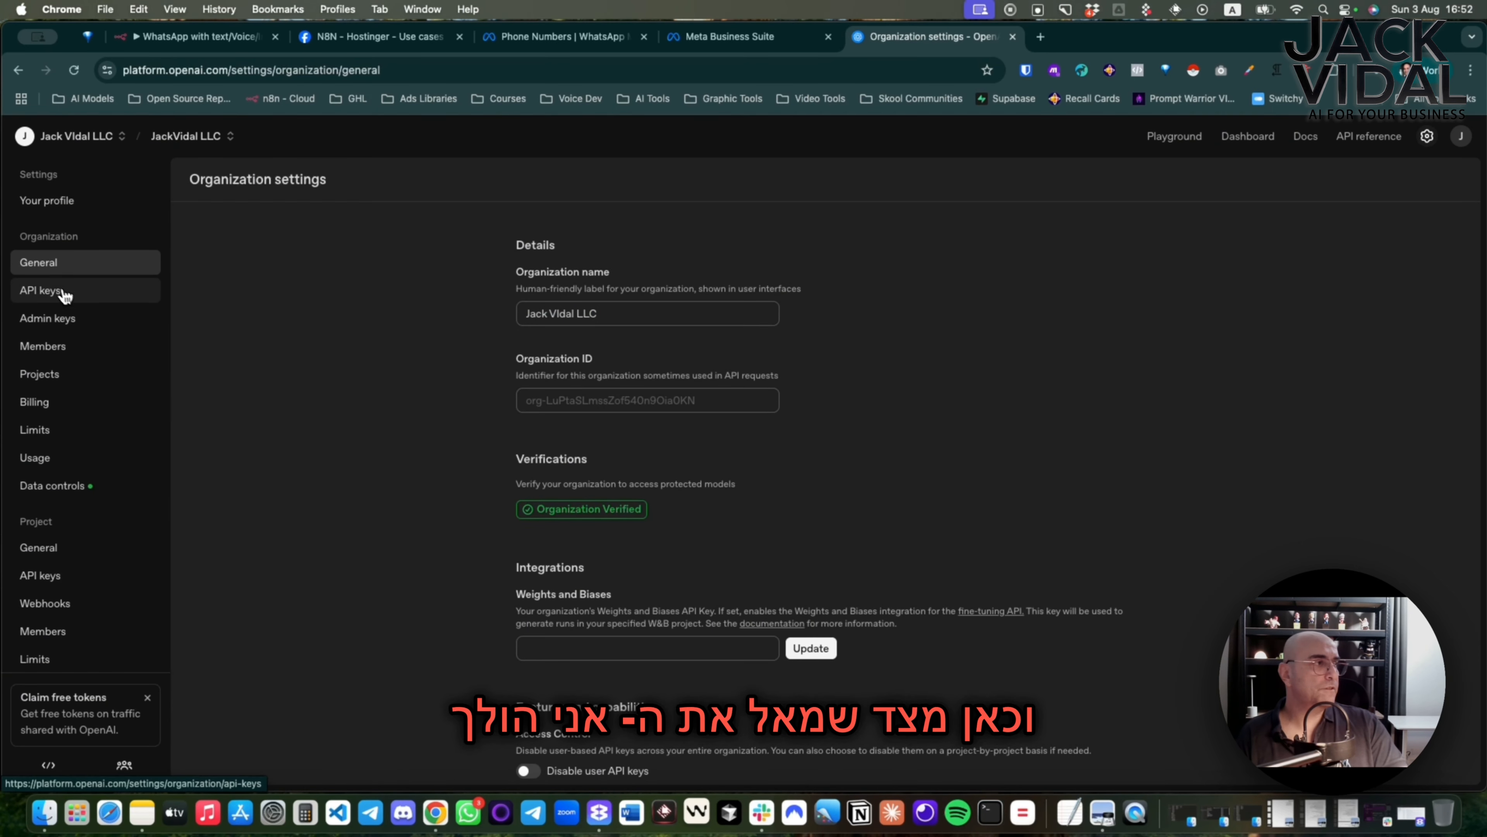
- Create and copy a new secret key named 'N8N - Hostinger - August 3', then return to n8n
click(46, 296)
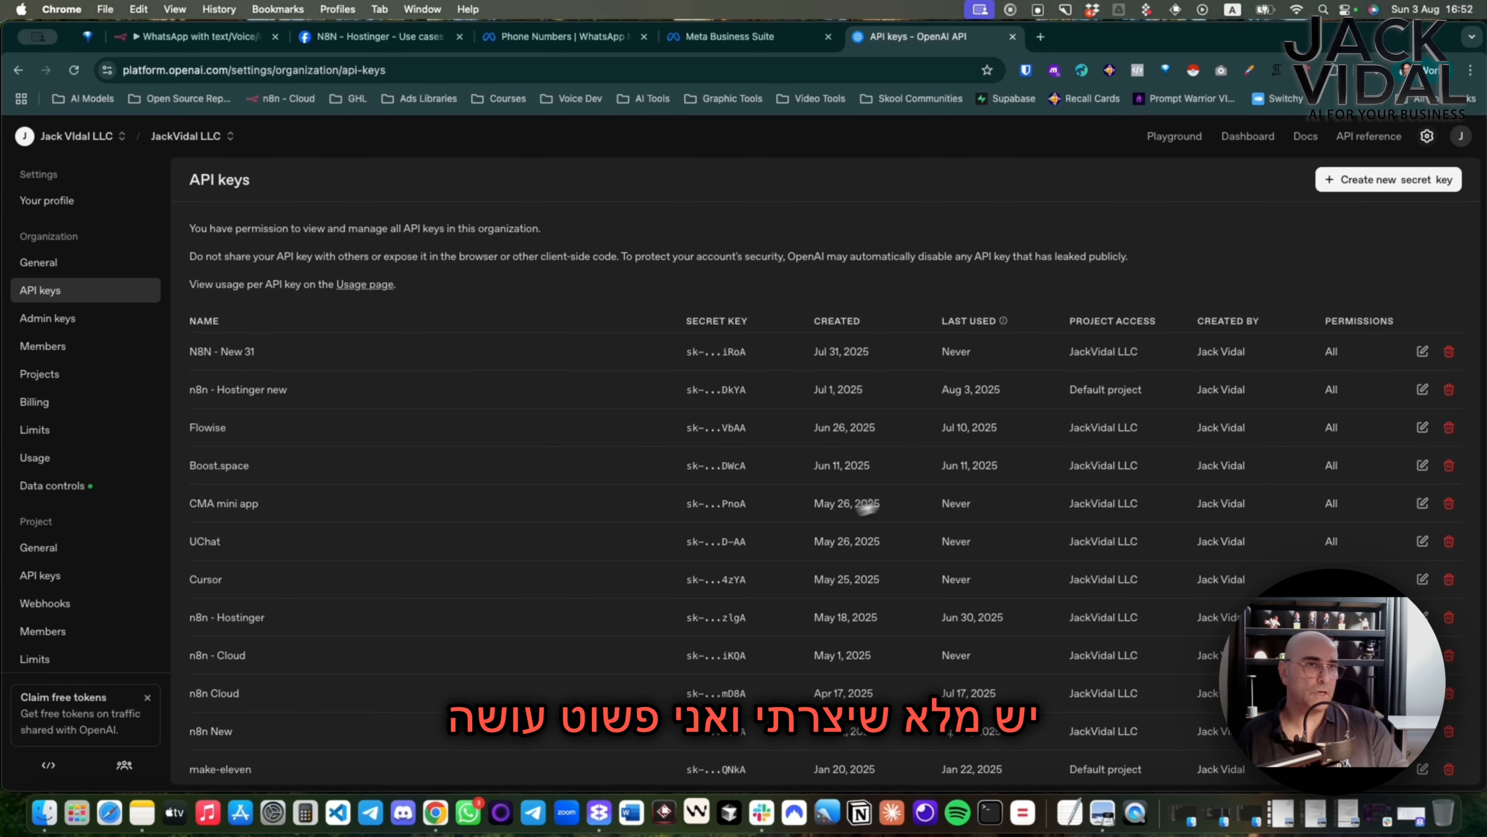
click(1379, 182)
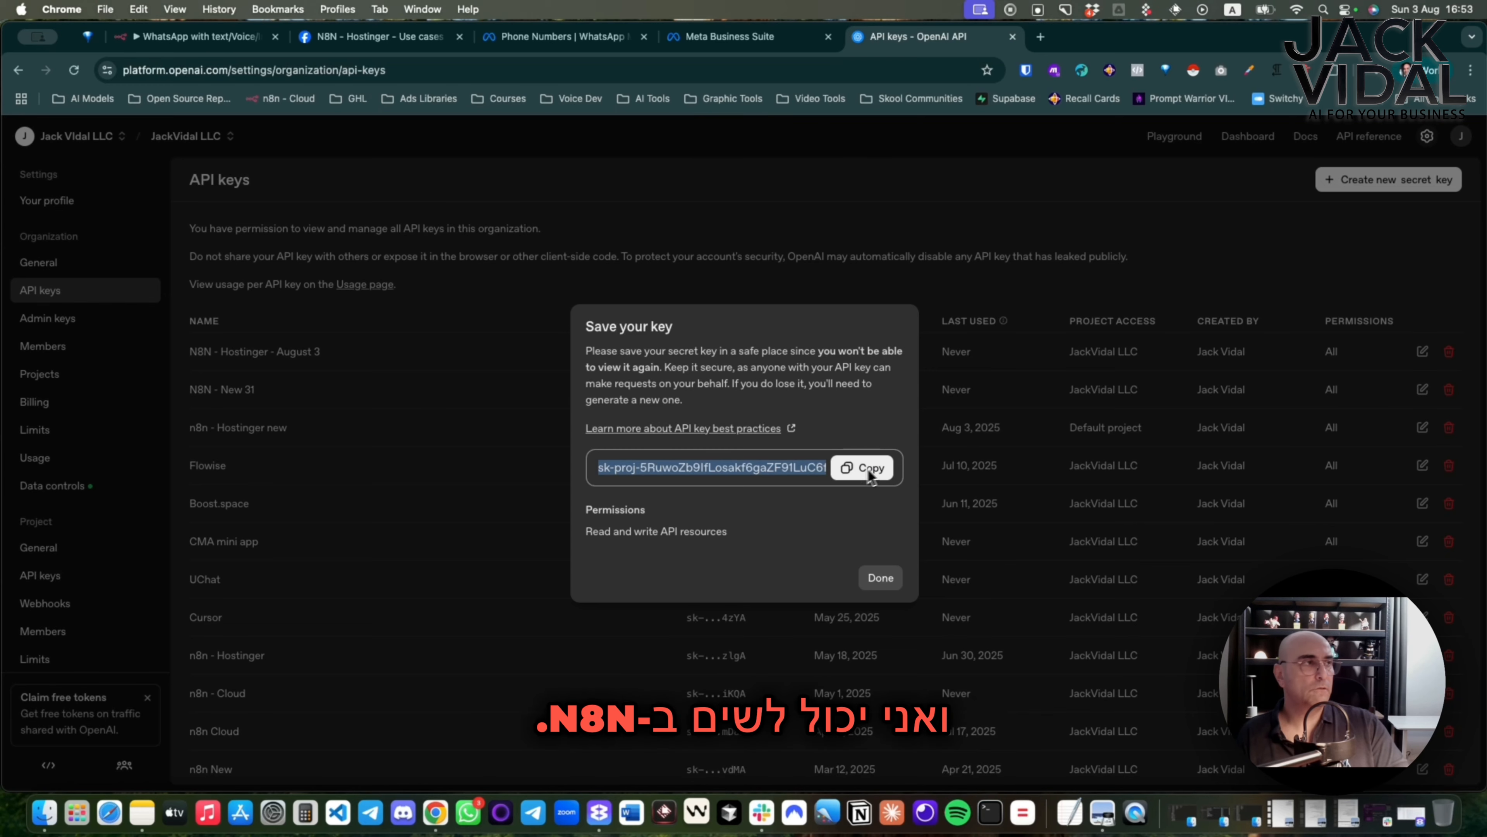
click(882, 578)
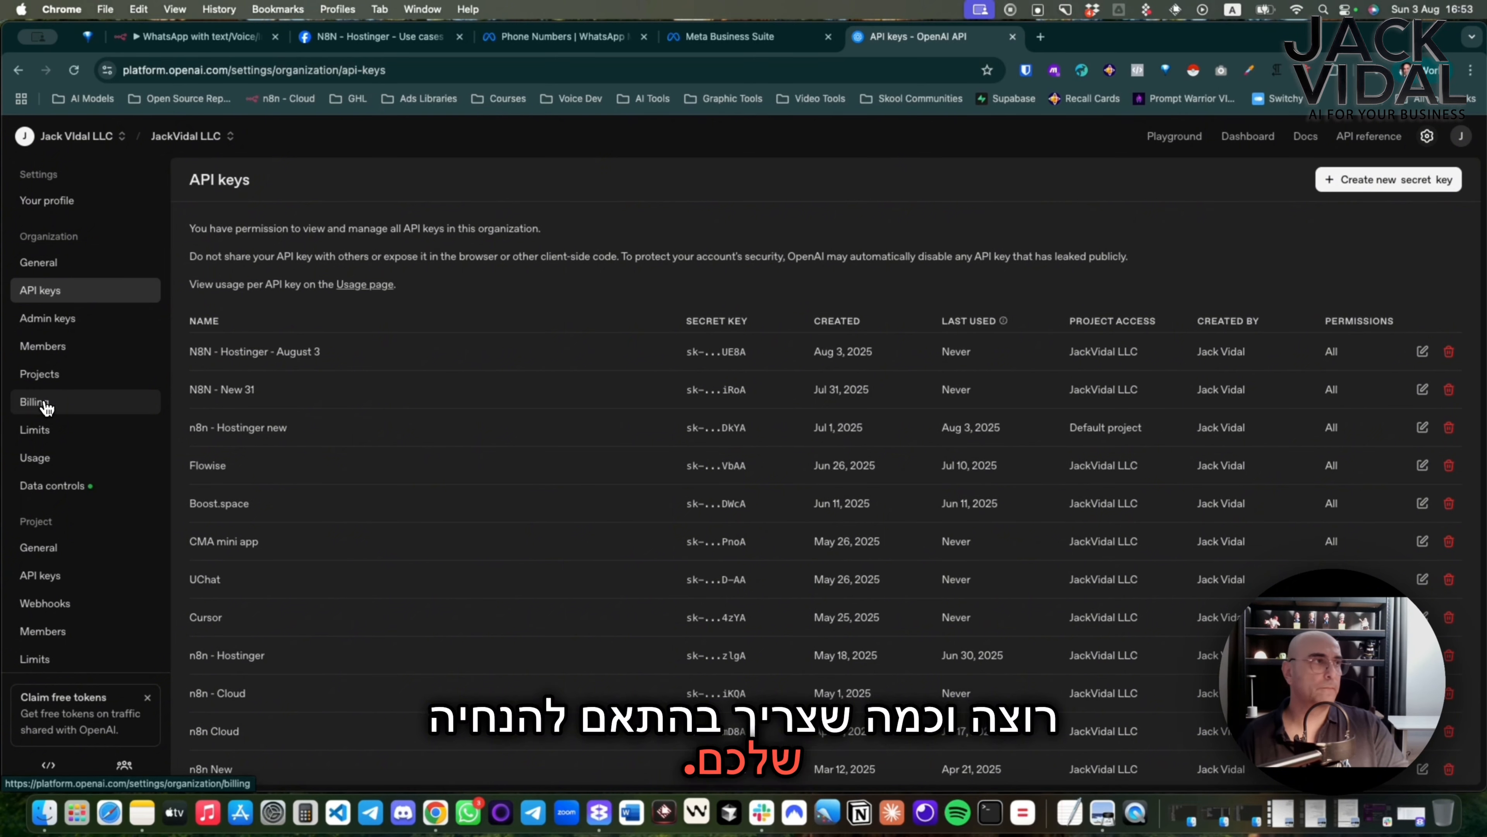
click(205, 42)
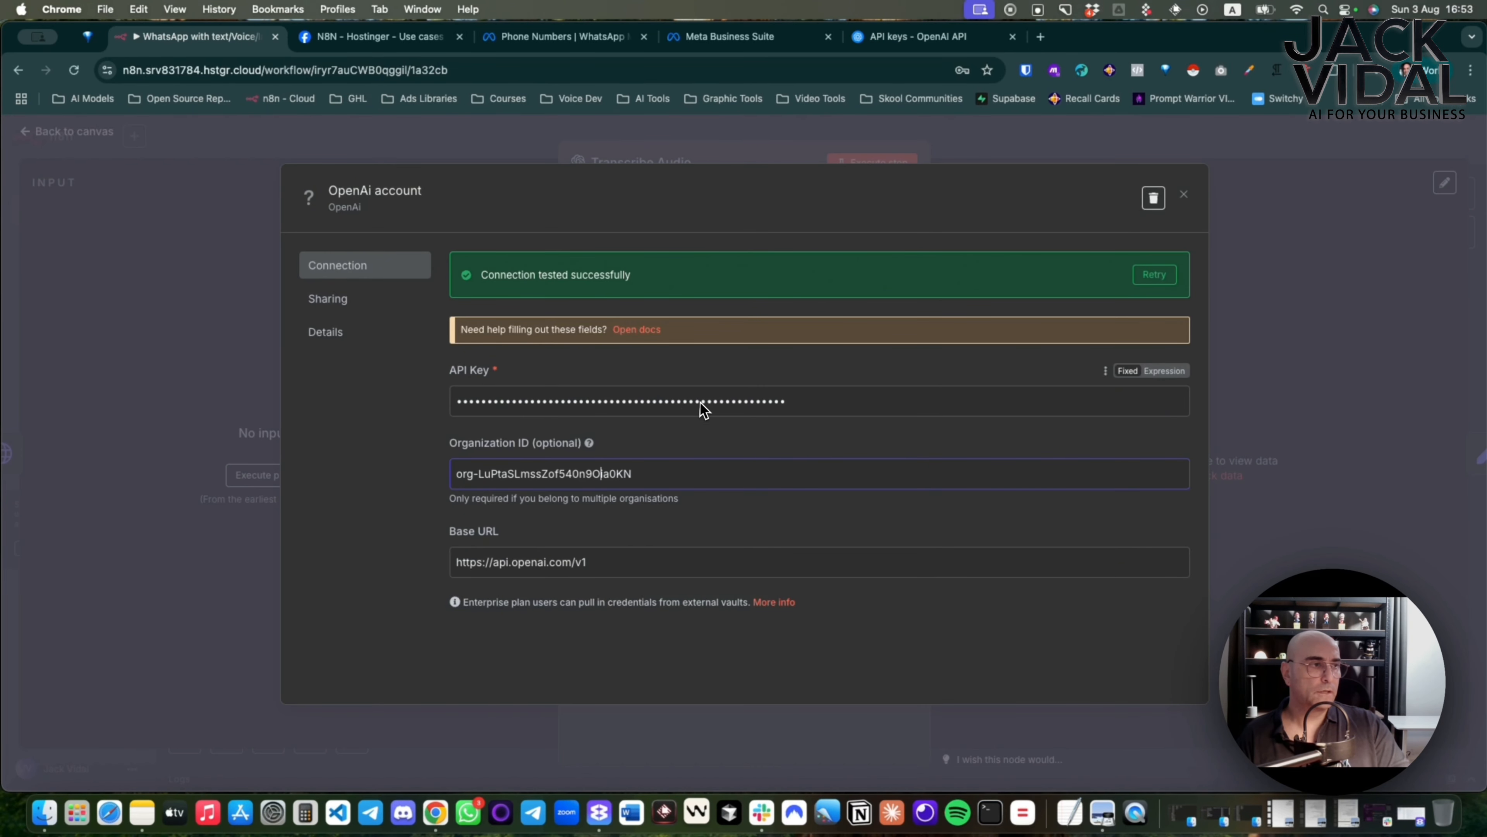
- Retest the OpenAi account credential's connection successfully and close the credential dialog
drag(456, 474, 664, 498)
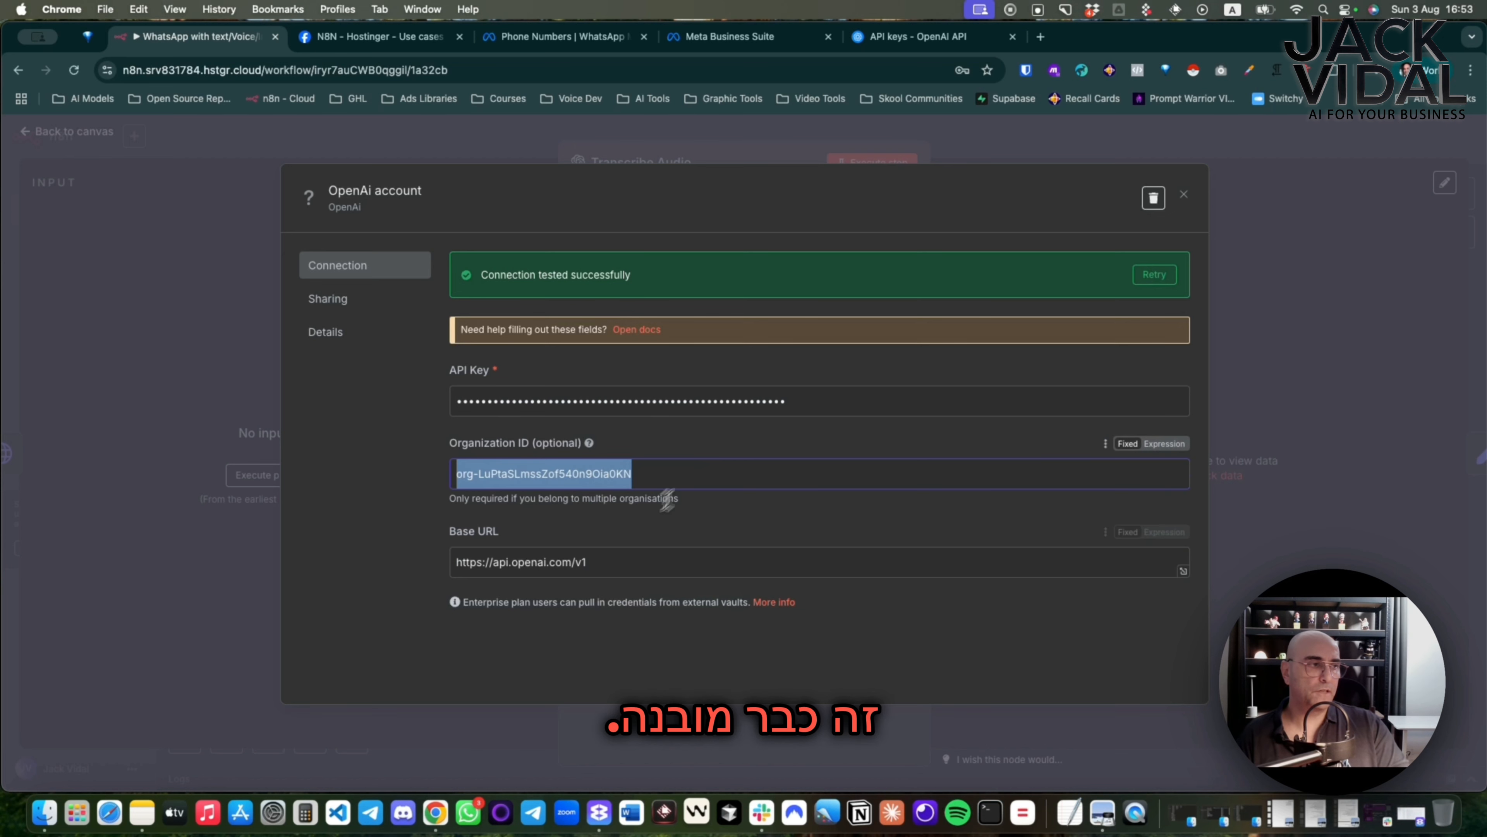
click(1158, 277)
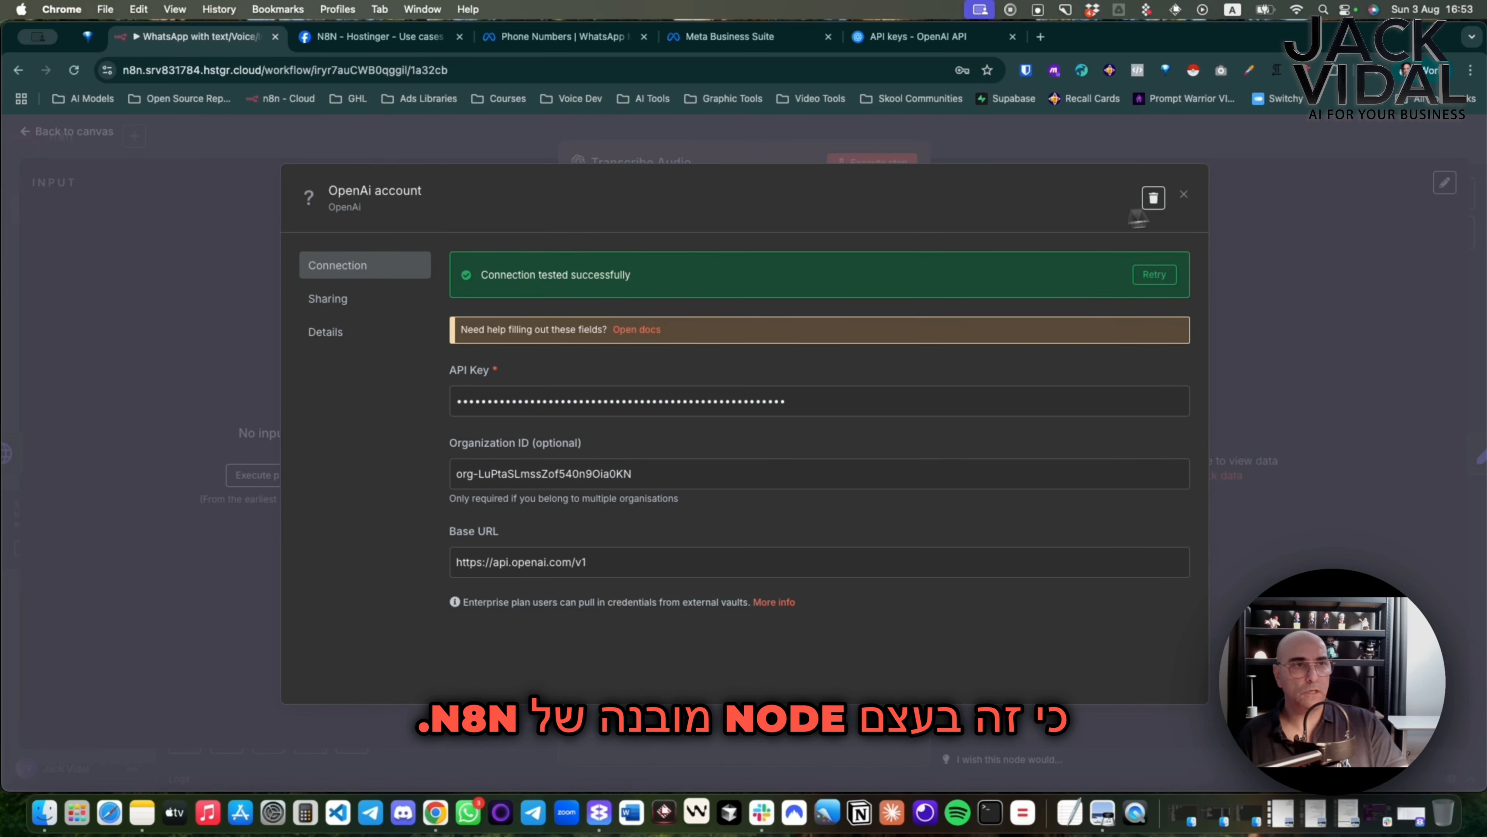
click(1185, 198)
- Keep Transcribe Audio on the Audio resource transcribing the 'data' field, then go back to the canvas
click(612, 295)
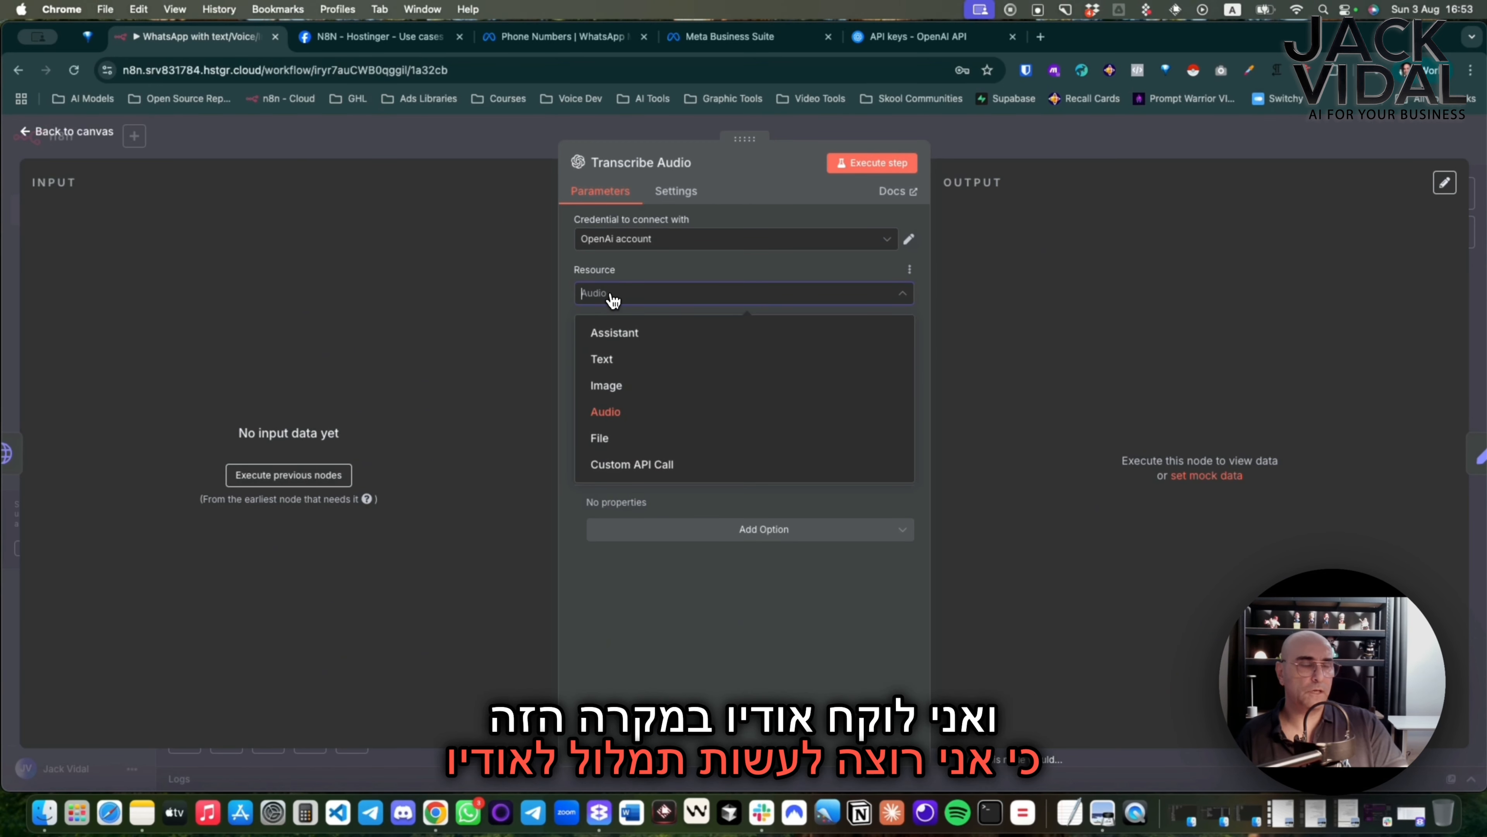
click(612, 296)
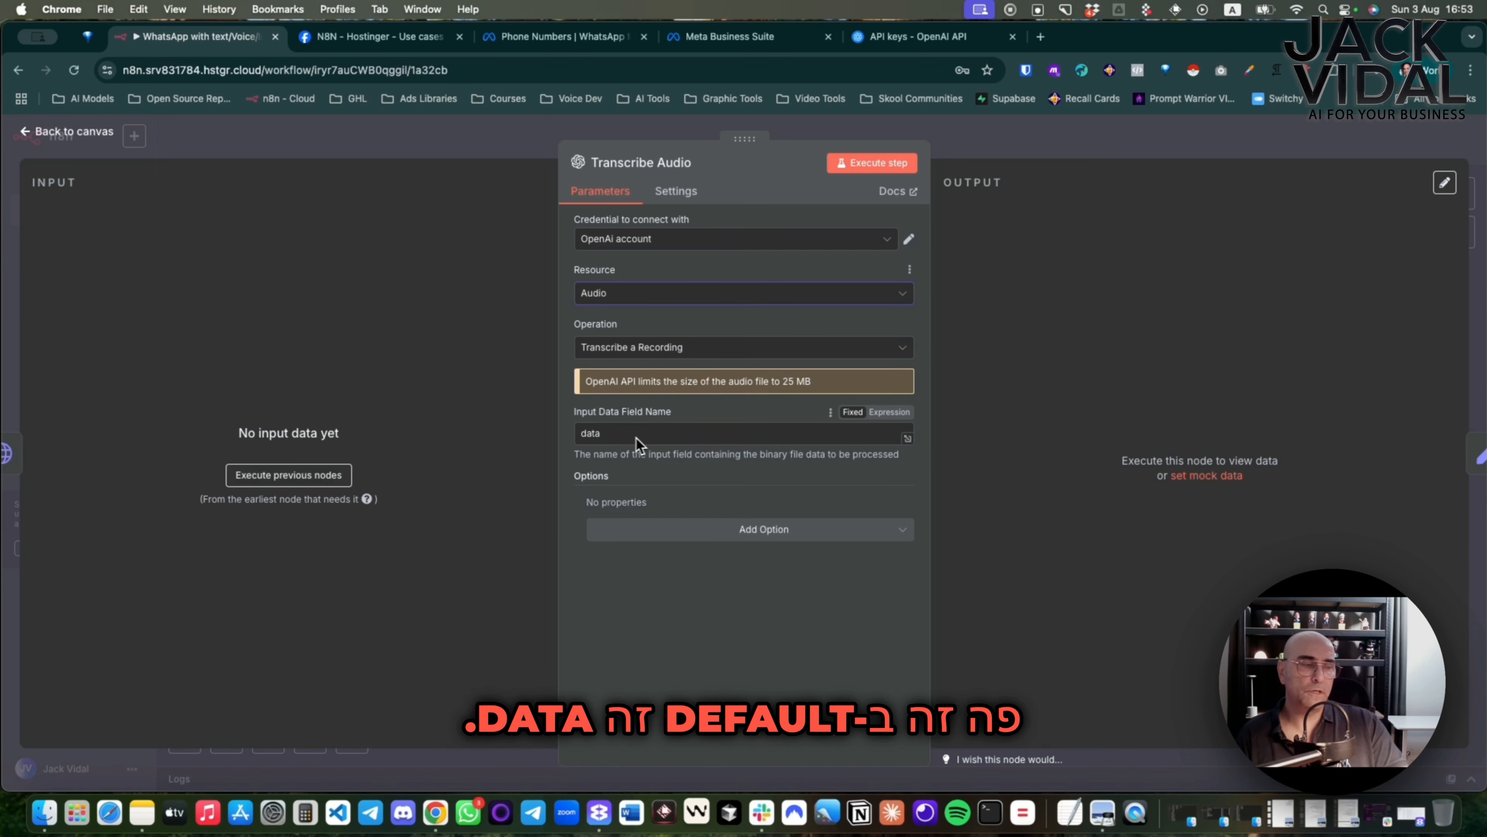
key(Escape)
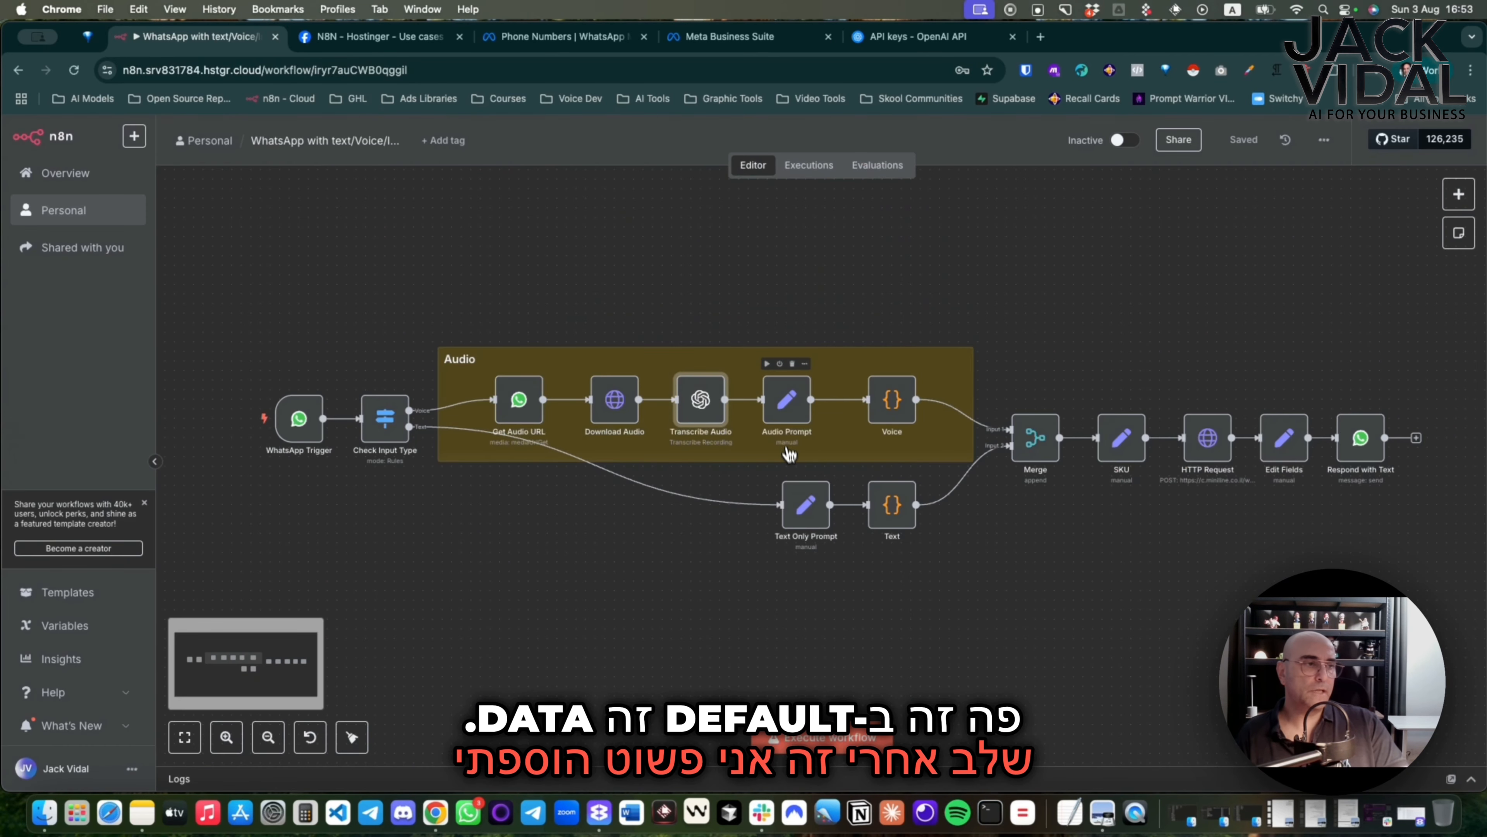
double_click(788, 404)
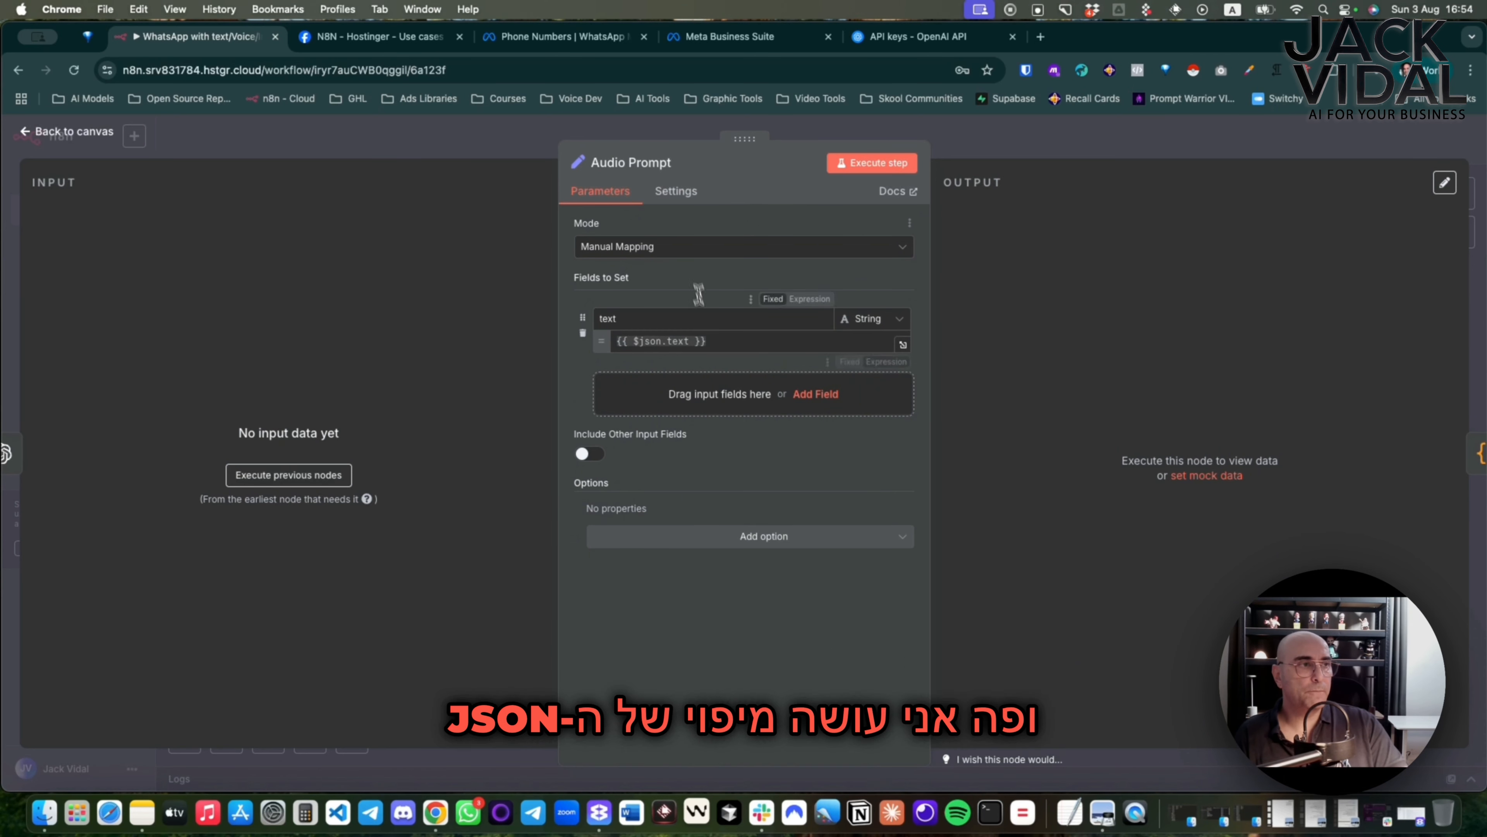
click(718, 344)
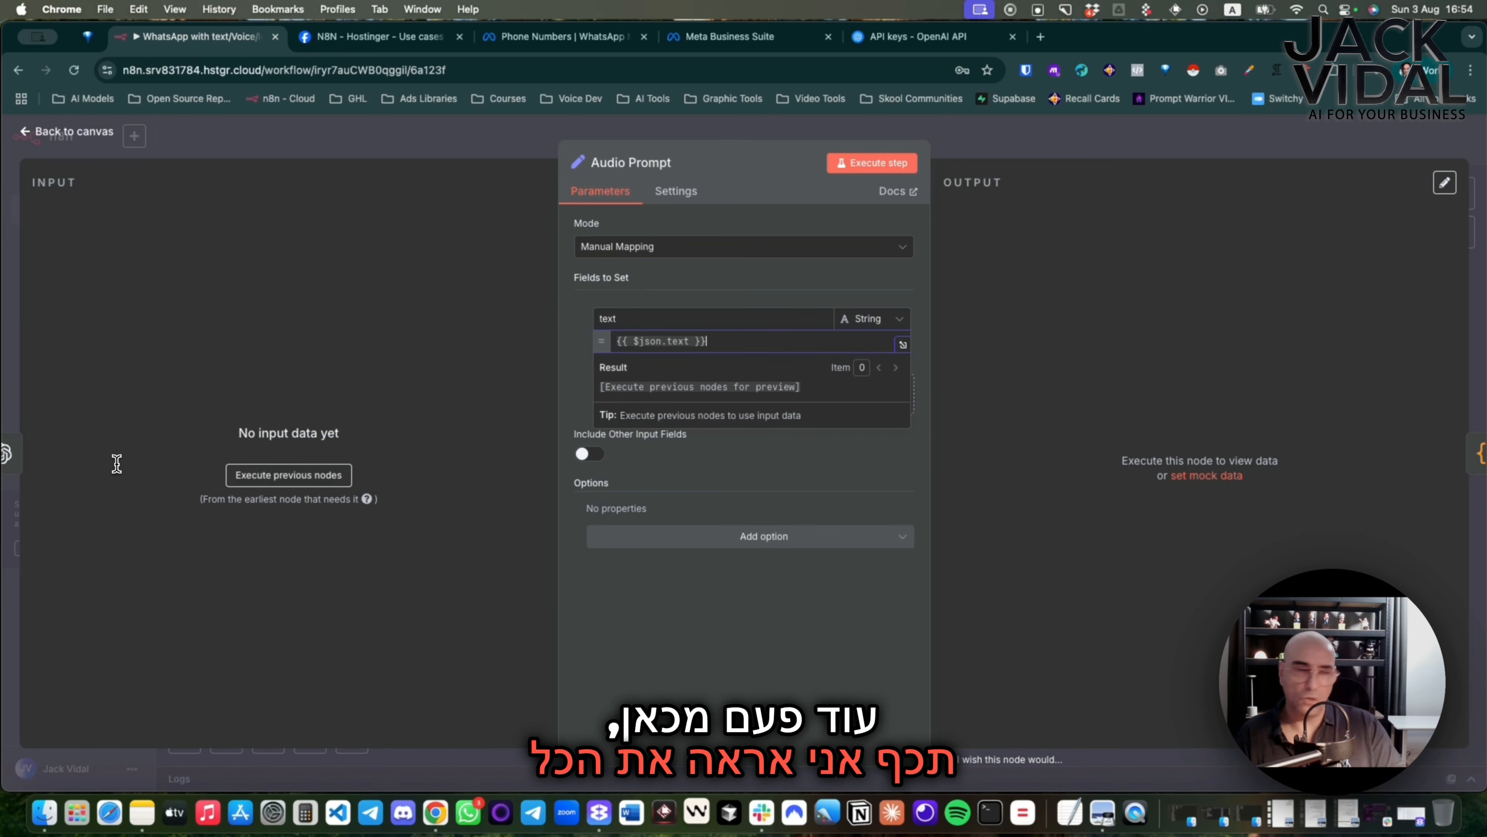
key(Escape)
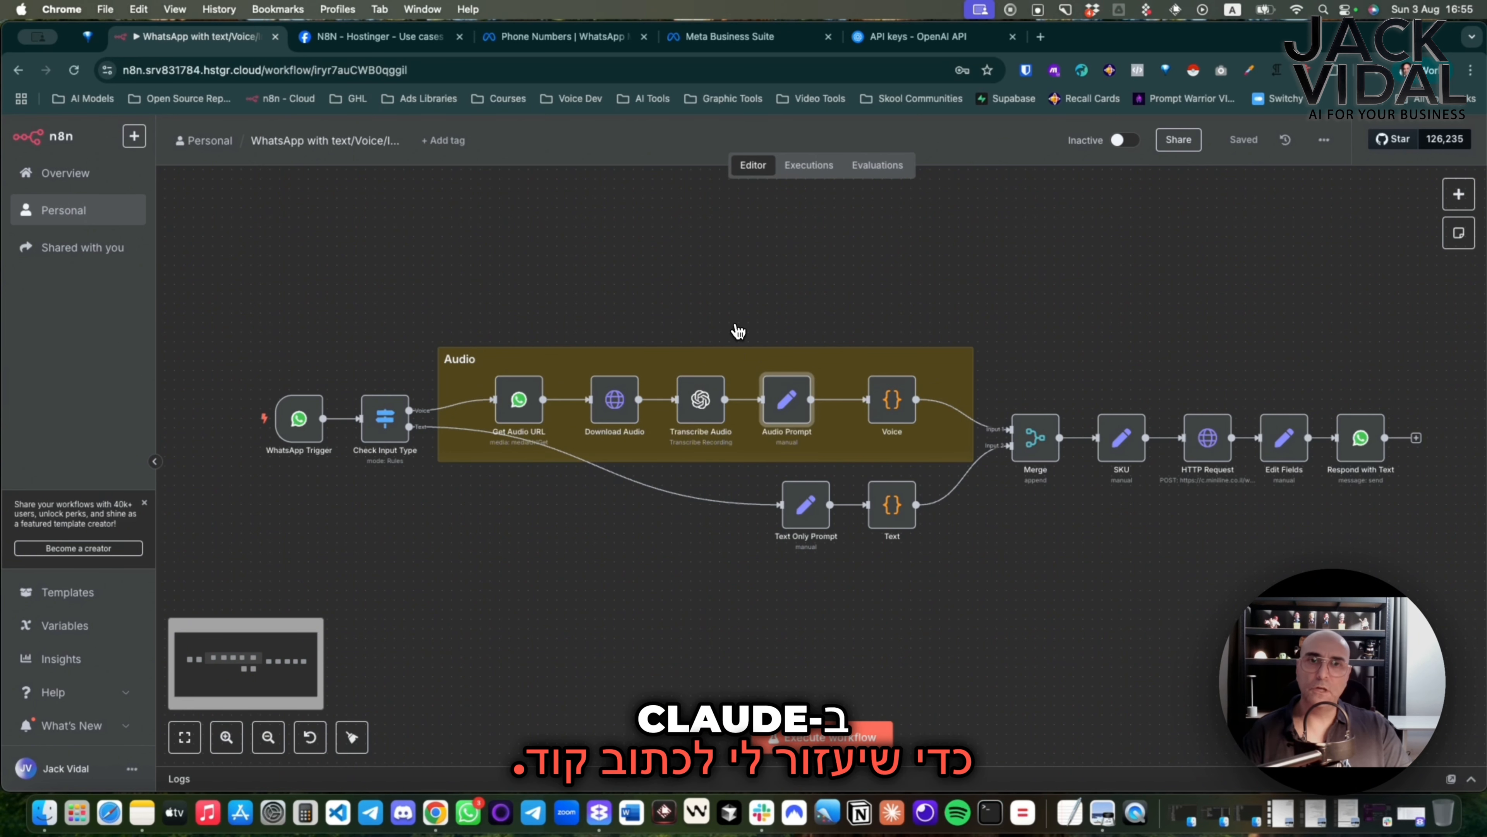
double_click(894, 404)
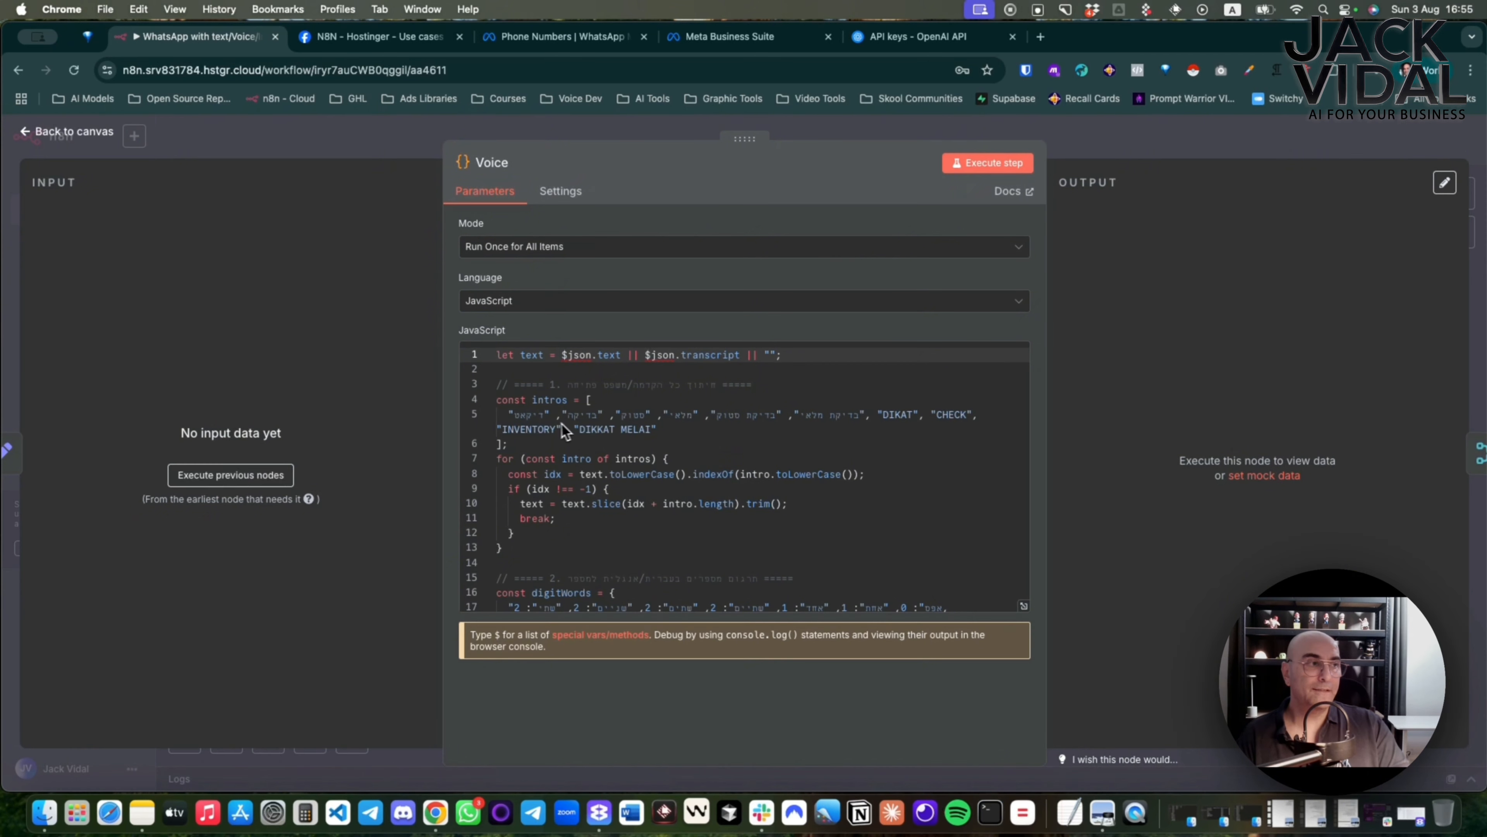
scroll(586, 431, down, 4)
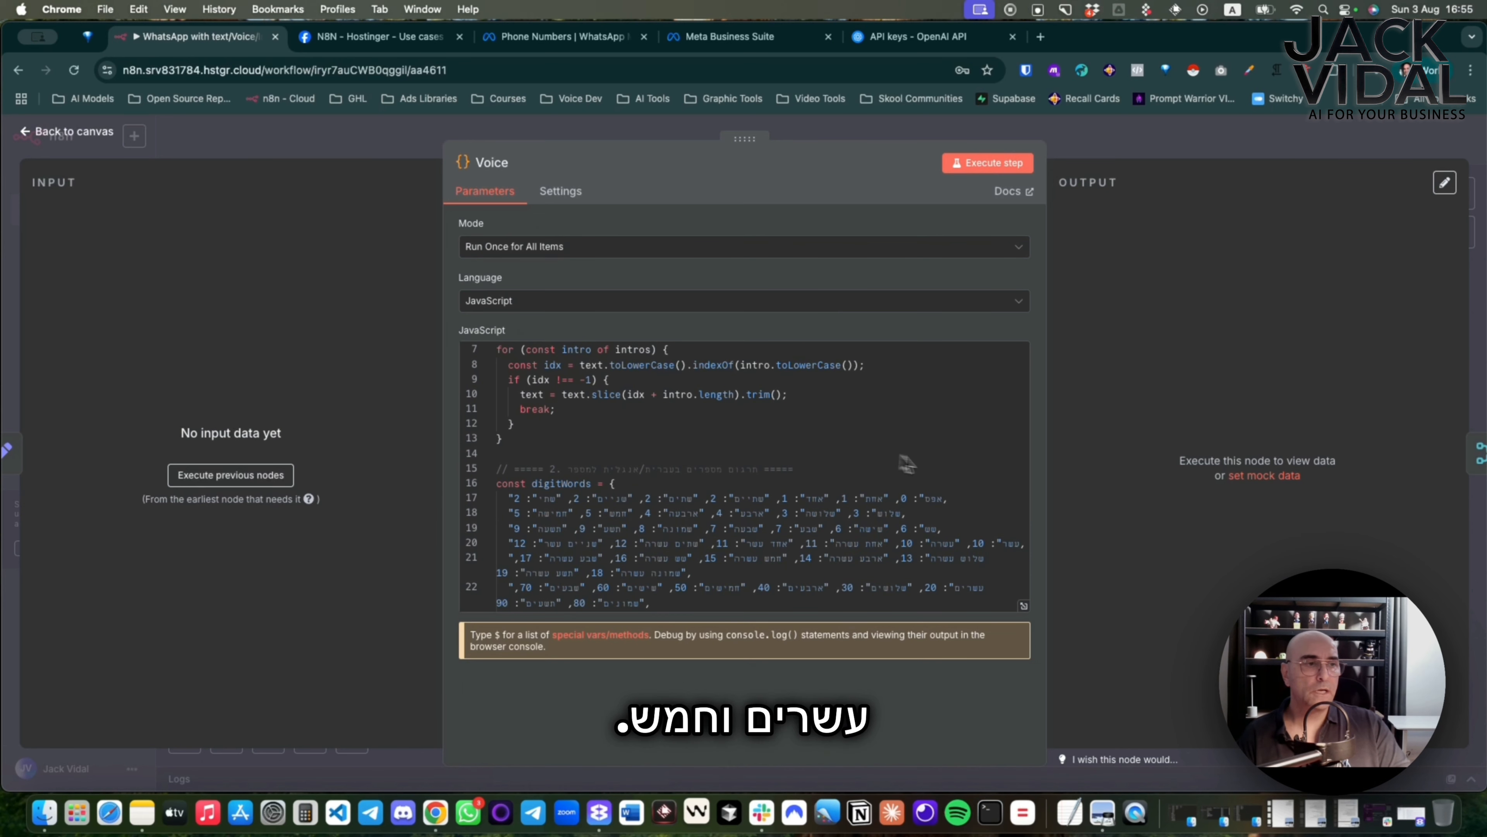
scroll(802, 488, down, 3)
scroll(802, 488, down, 4)
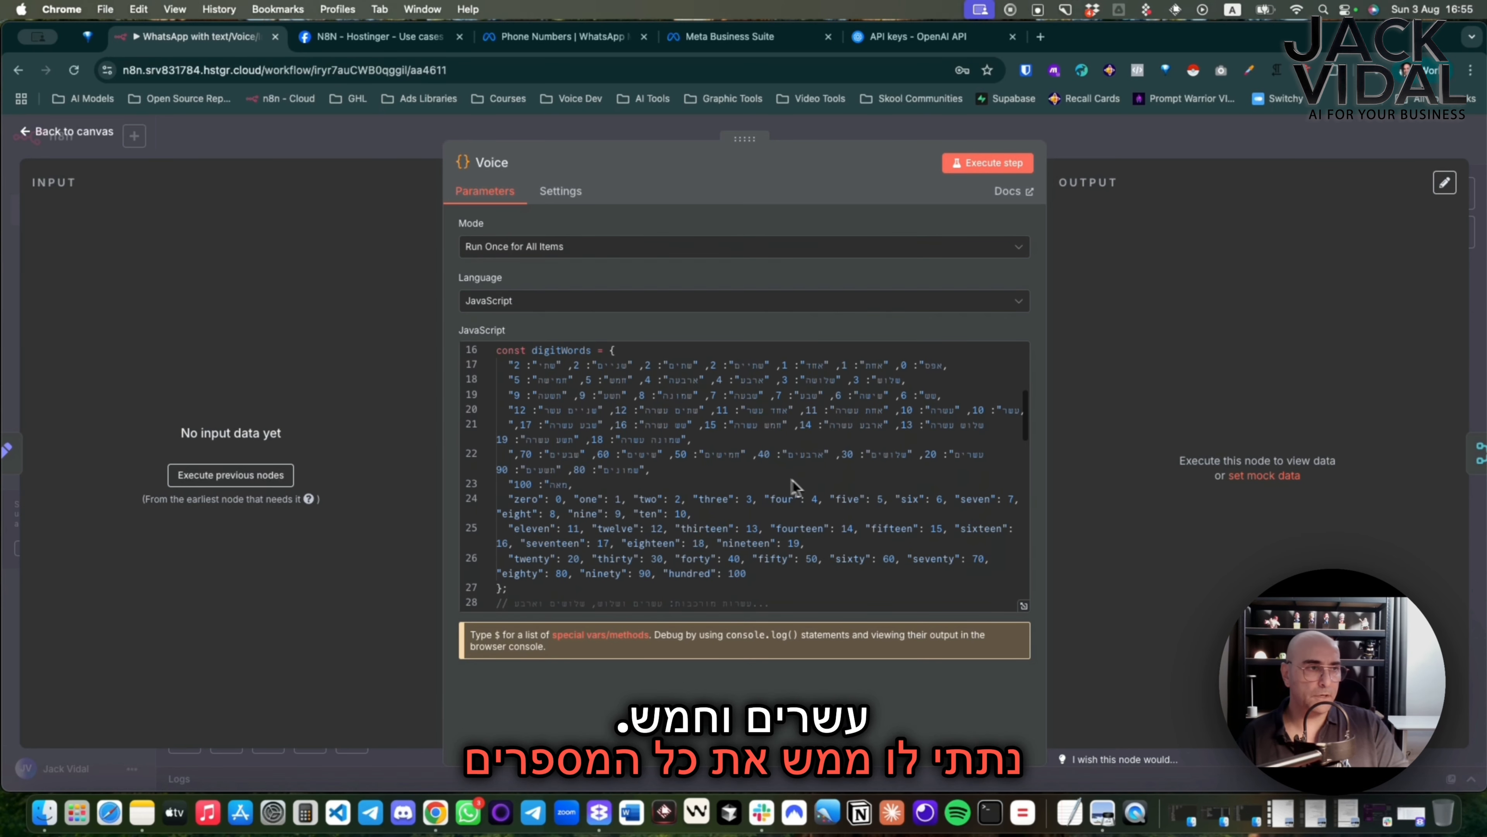
scroll(737, 446, down, 5)
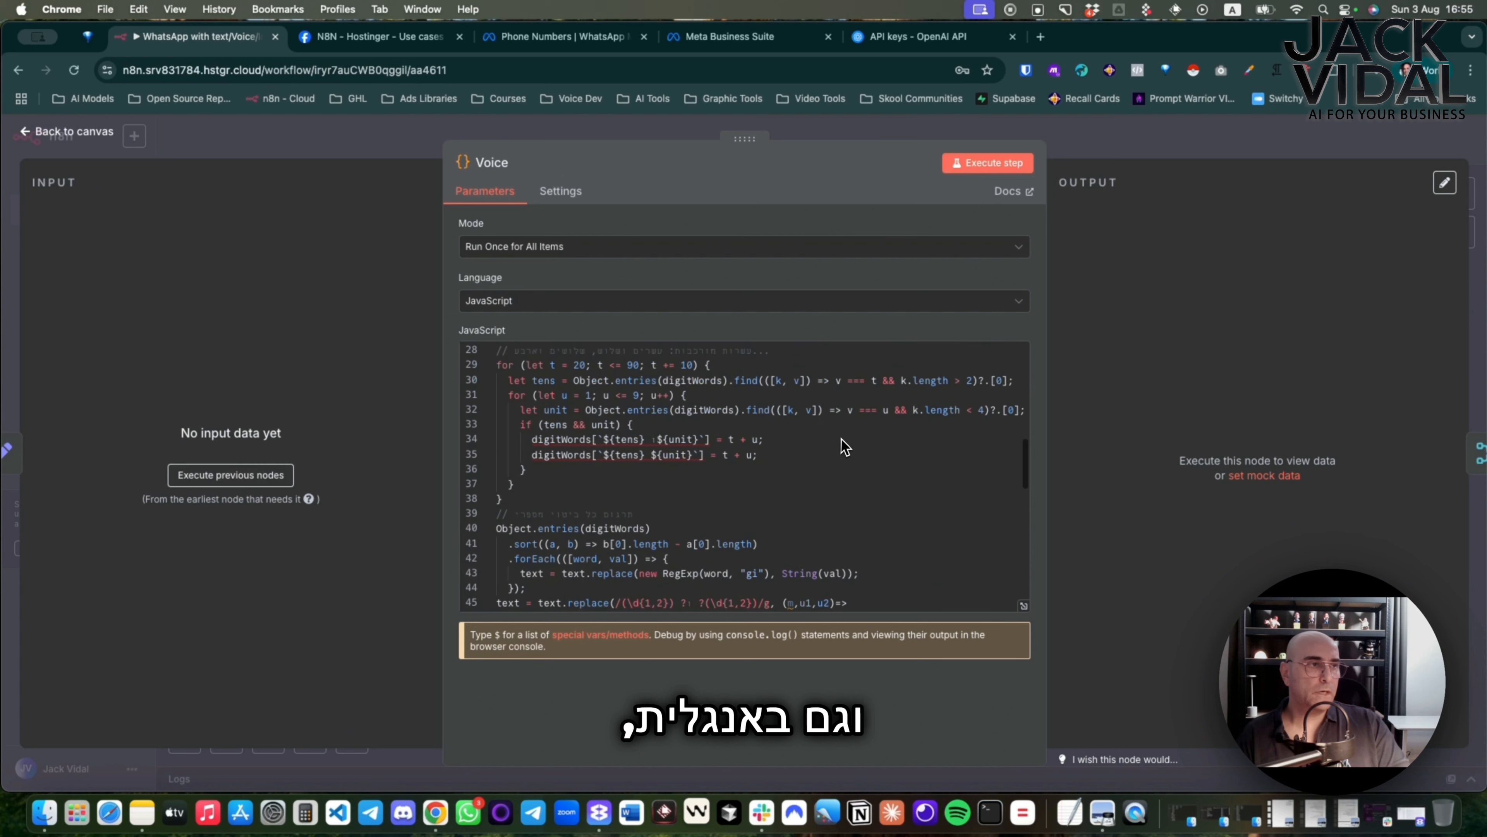
scroll(631, 449, down, 2)
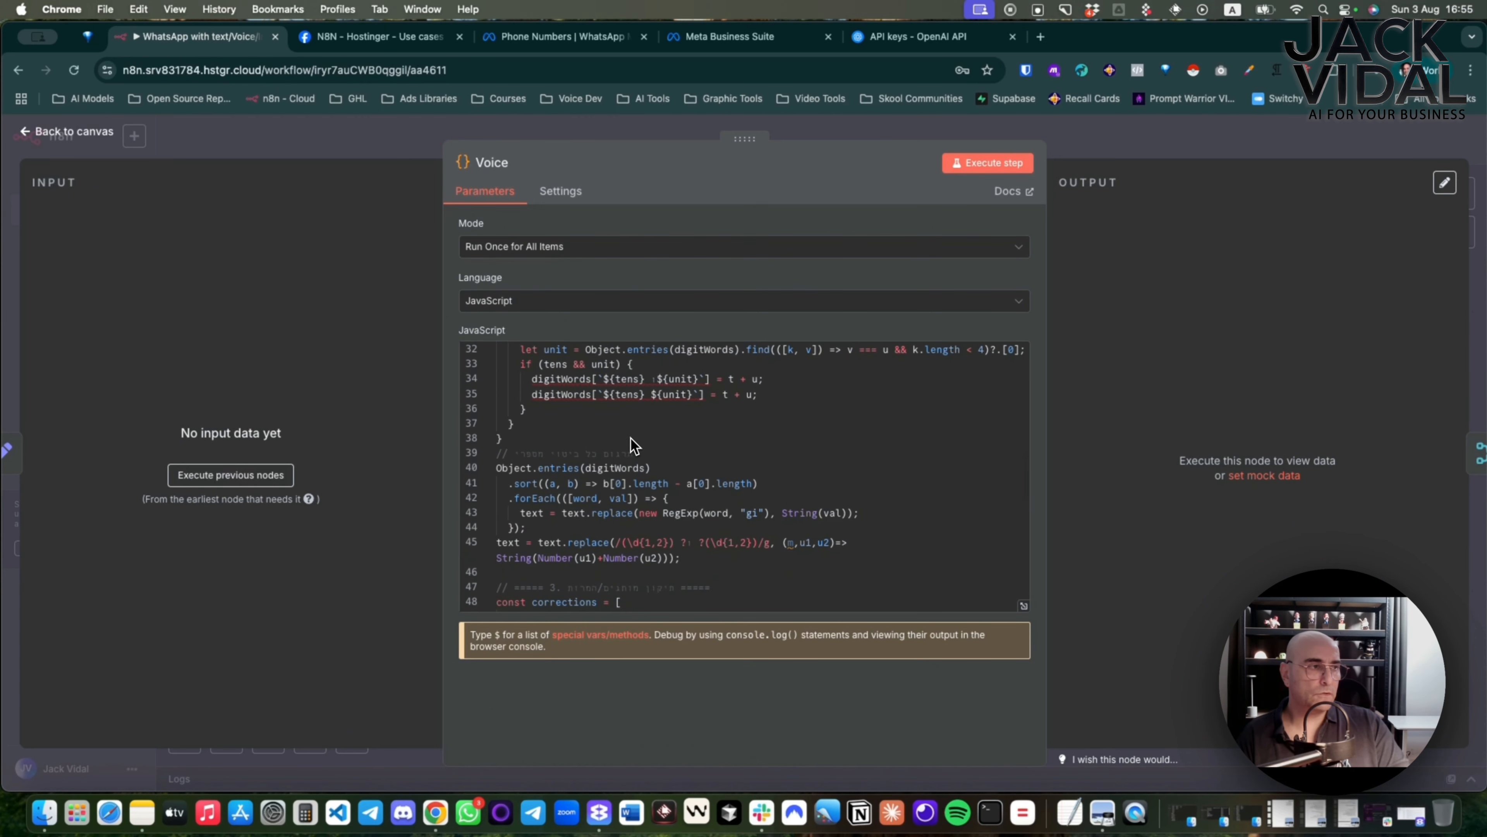
scroll(630, 449, down, 5)
scroll(632, 437, down, 1)
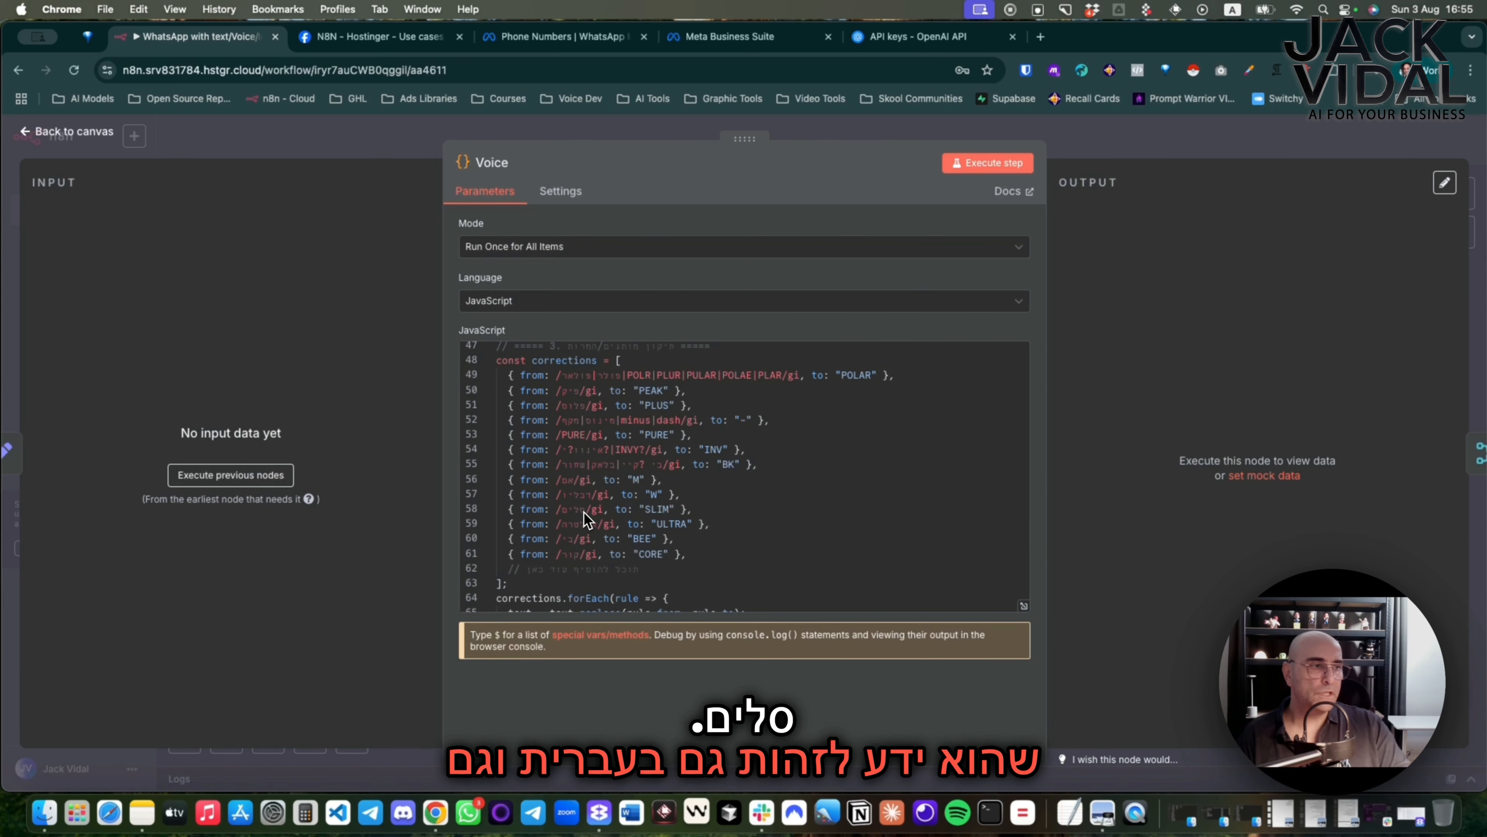
scroll(671, 445, down, 5)
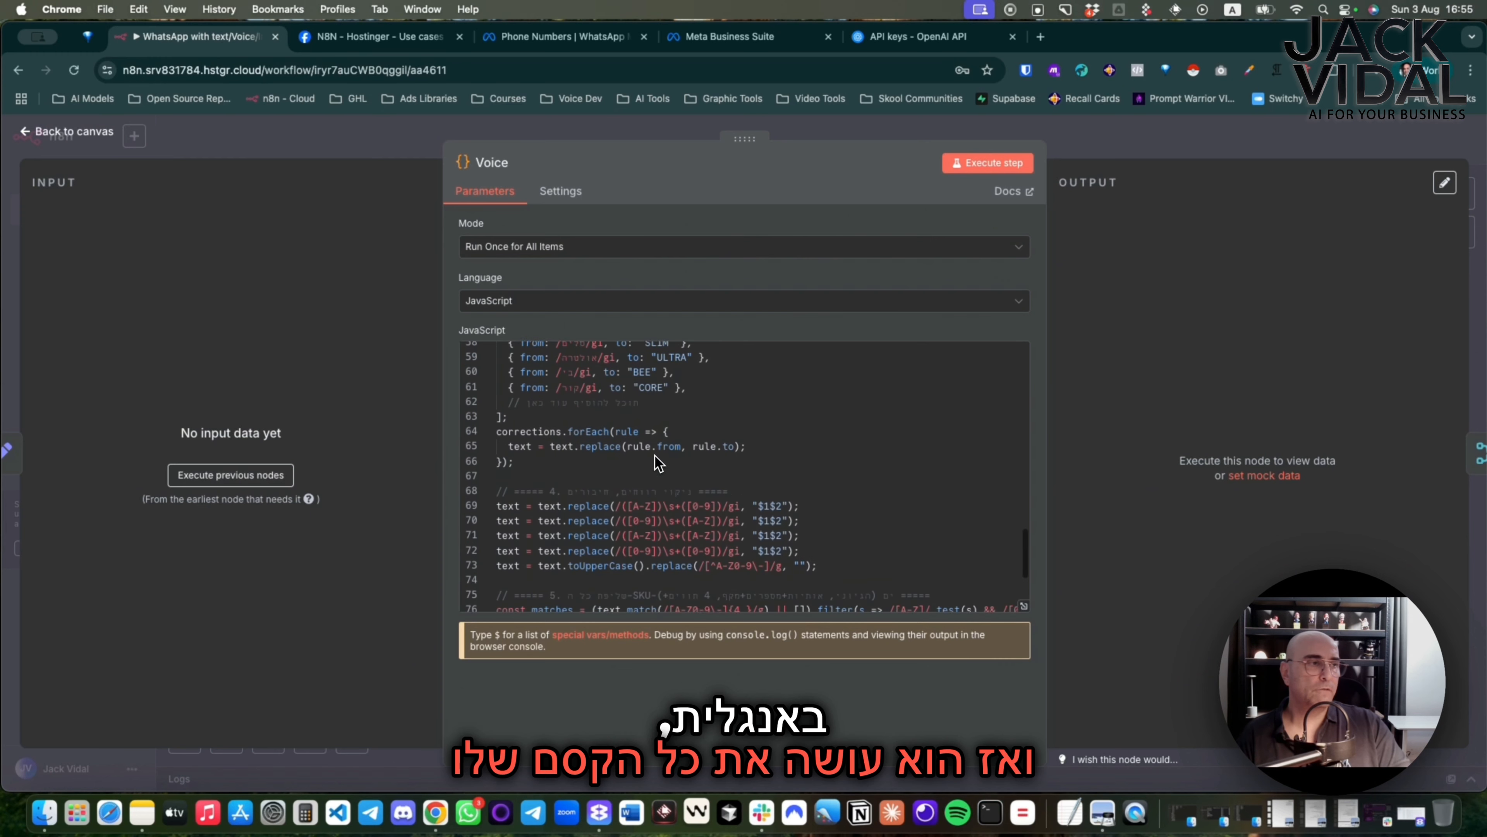
scroll(703, 450, down, 4)
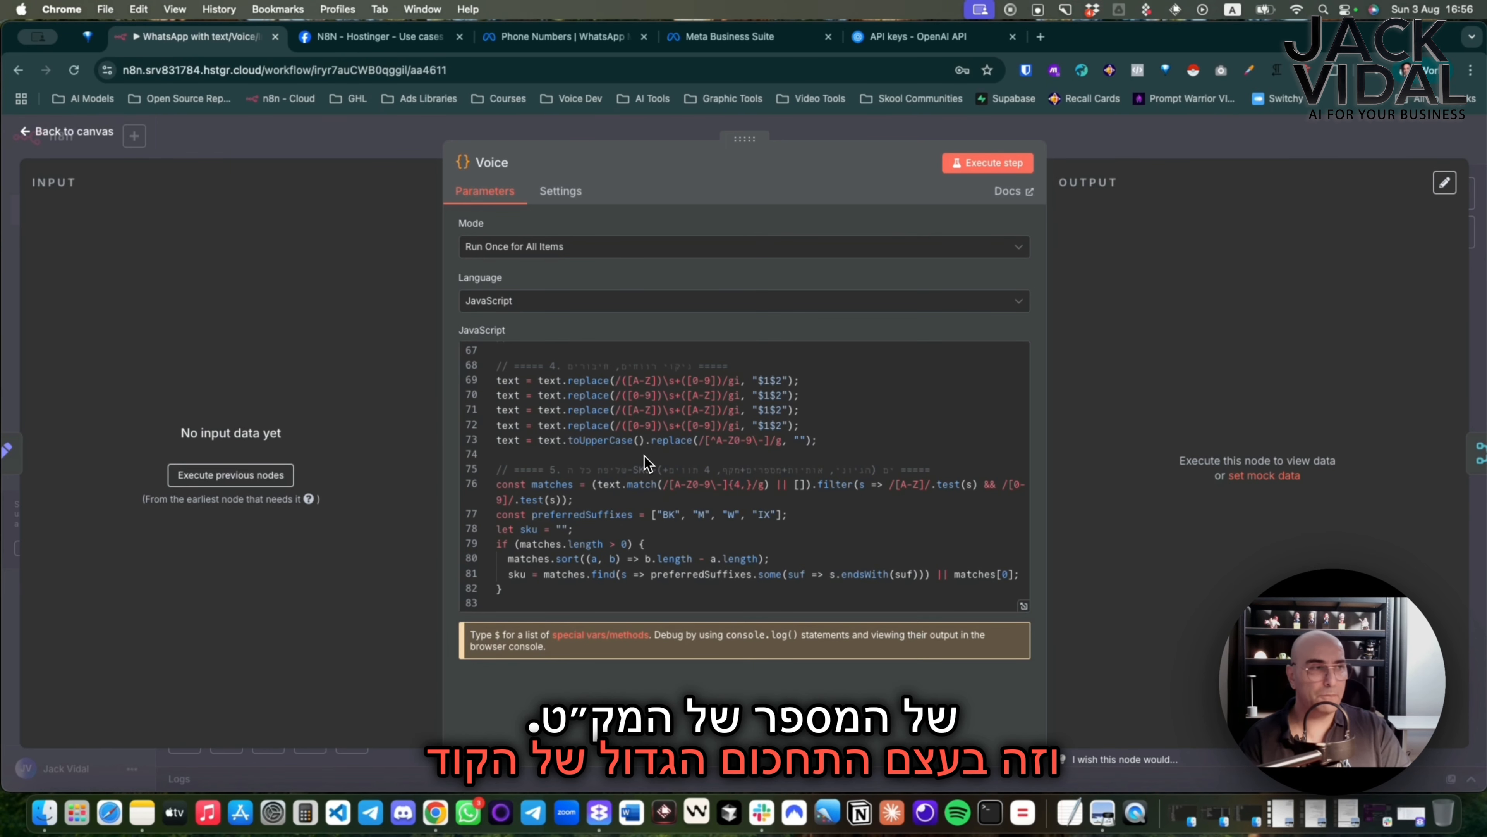
scroll(648, 463, down, 2)
click(37, 135)
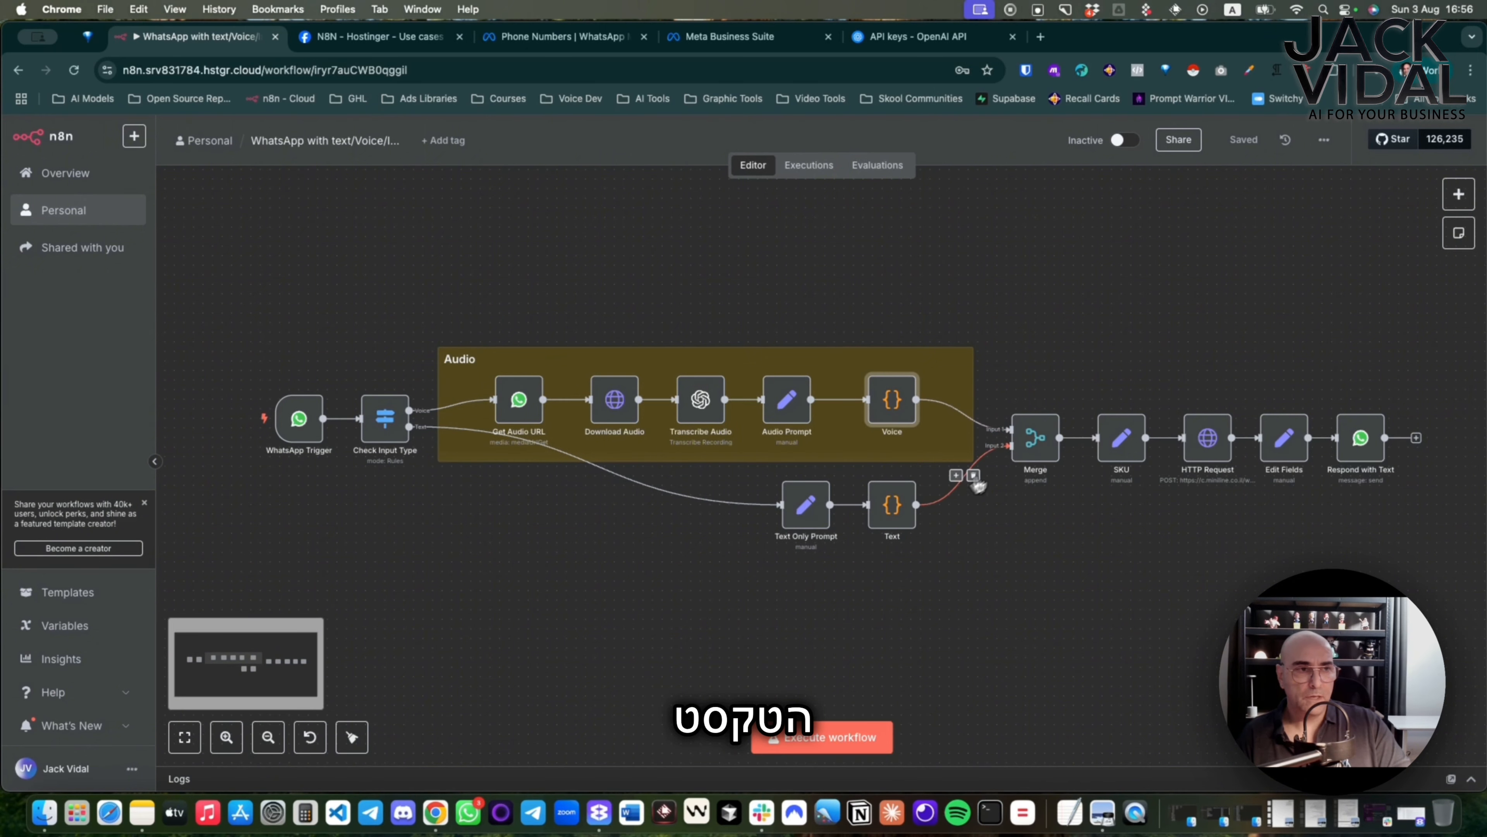
double_click(1036, 437)
key(Escape)
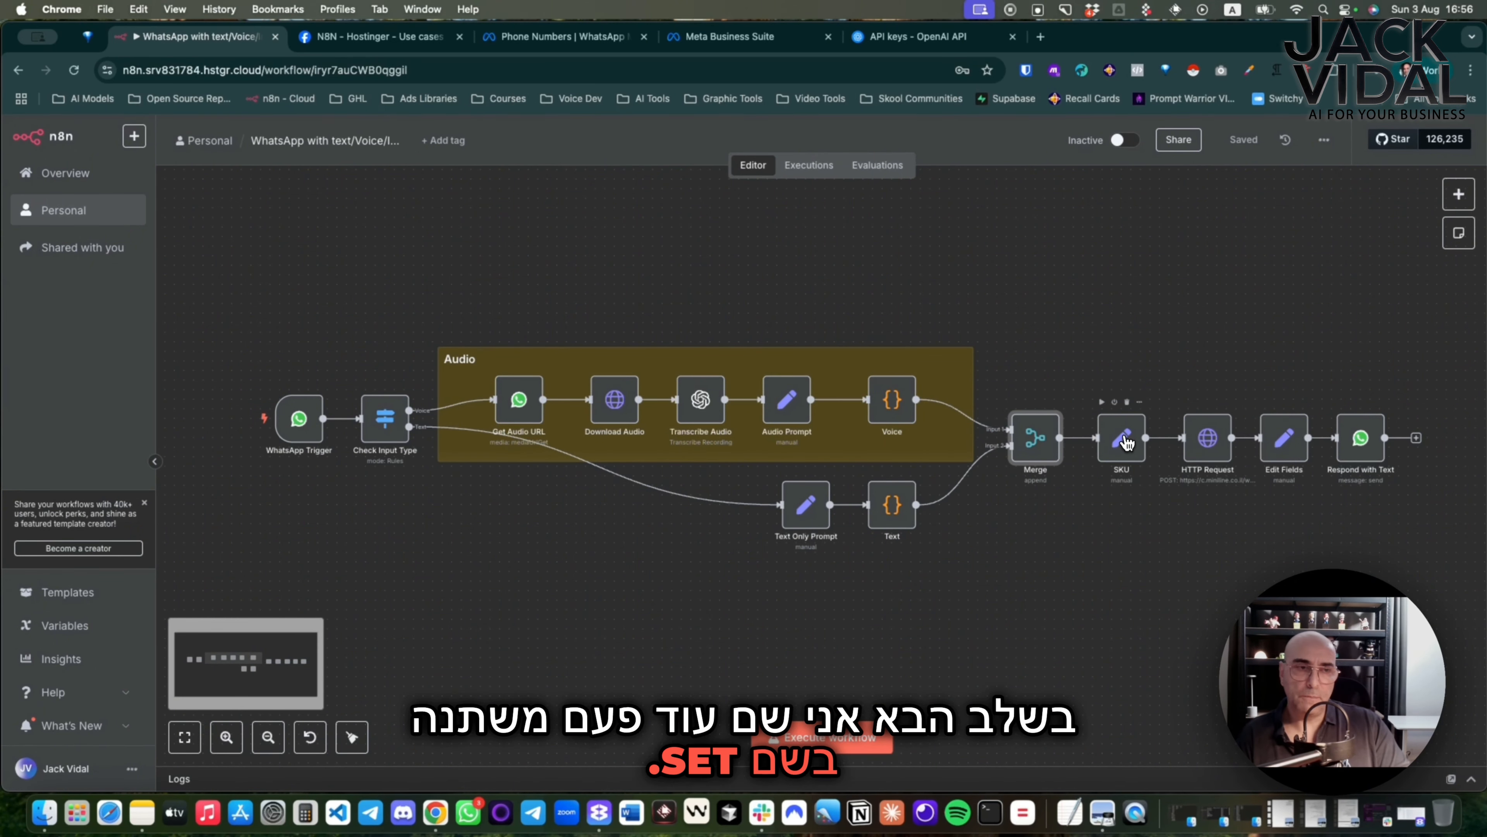
double_click(1123, 439)
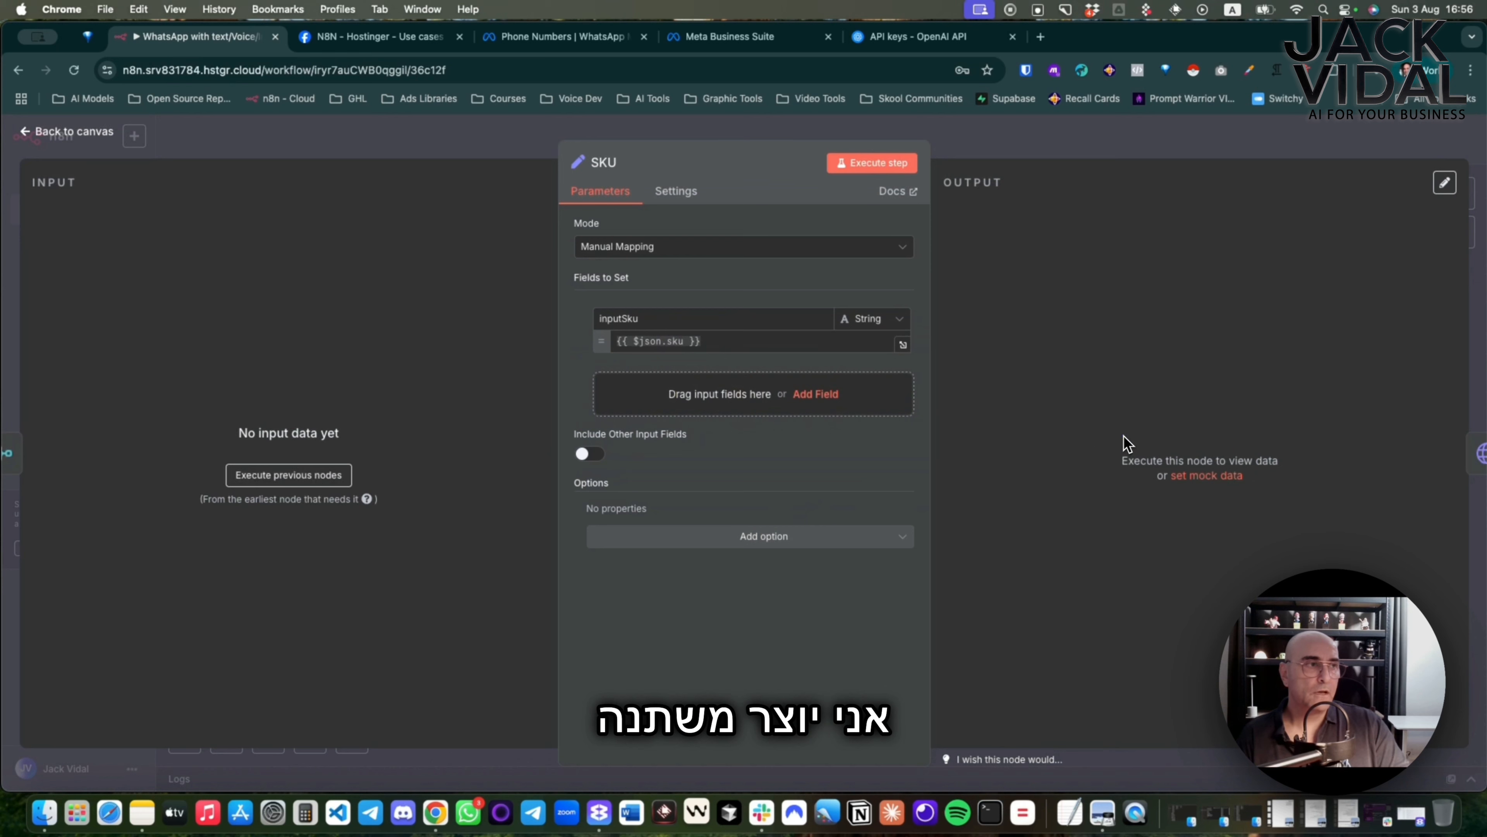
click(730, 348)
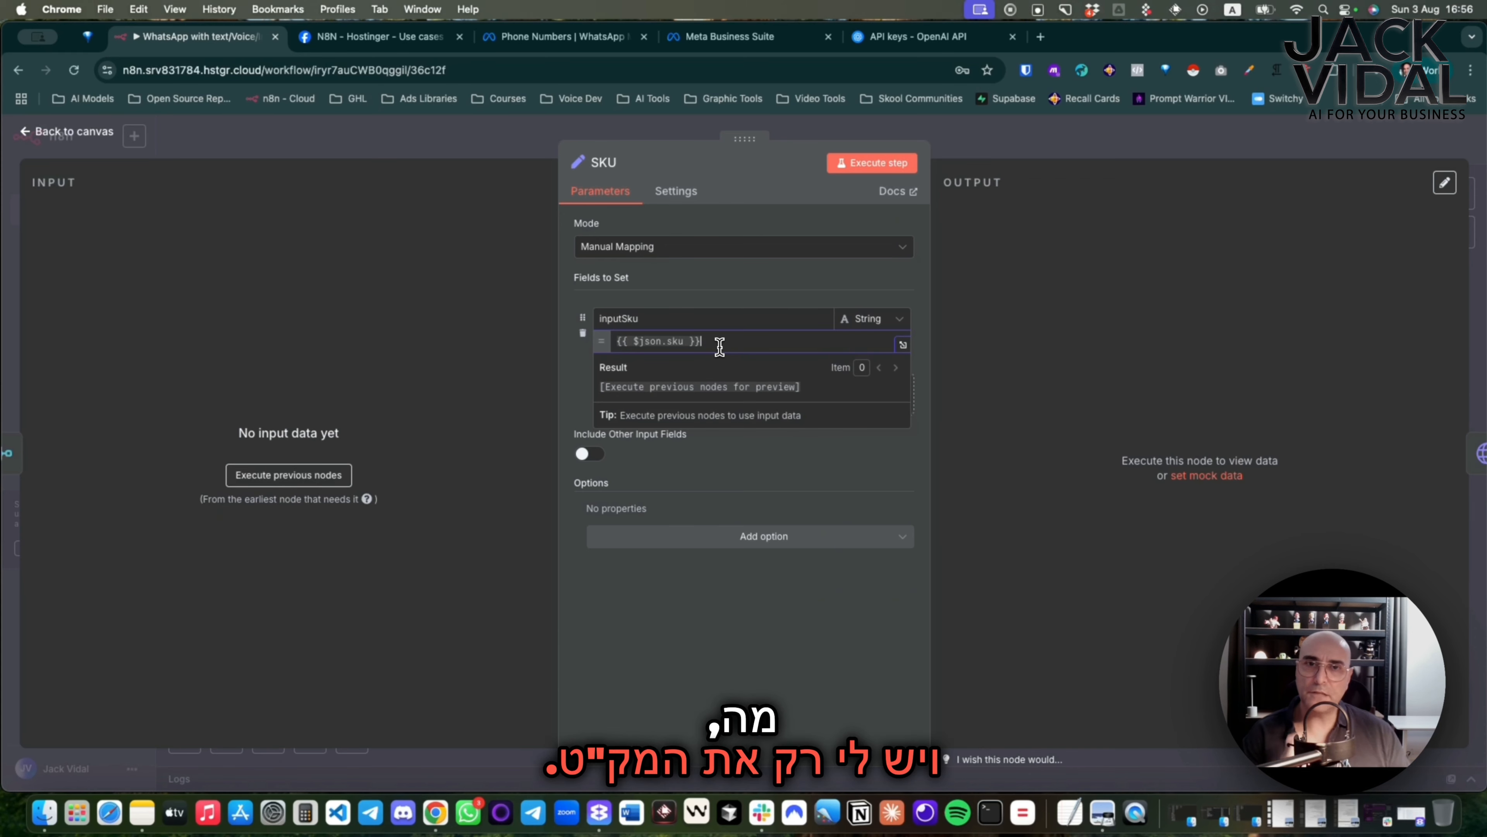
click(26, 133)
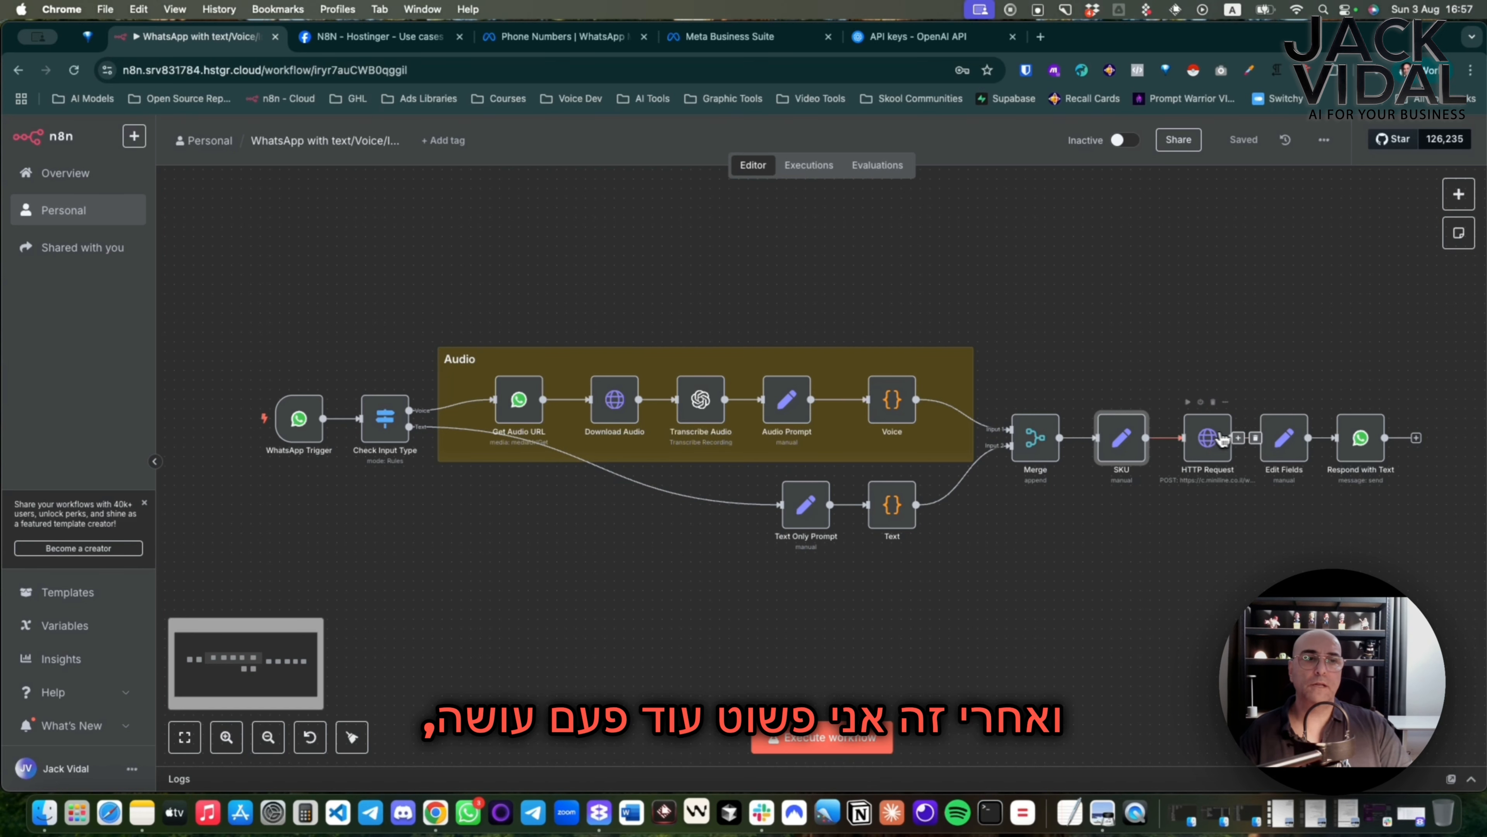
double_click(1284, 443)
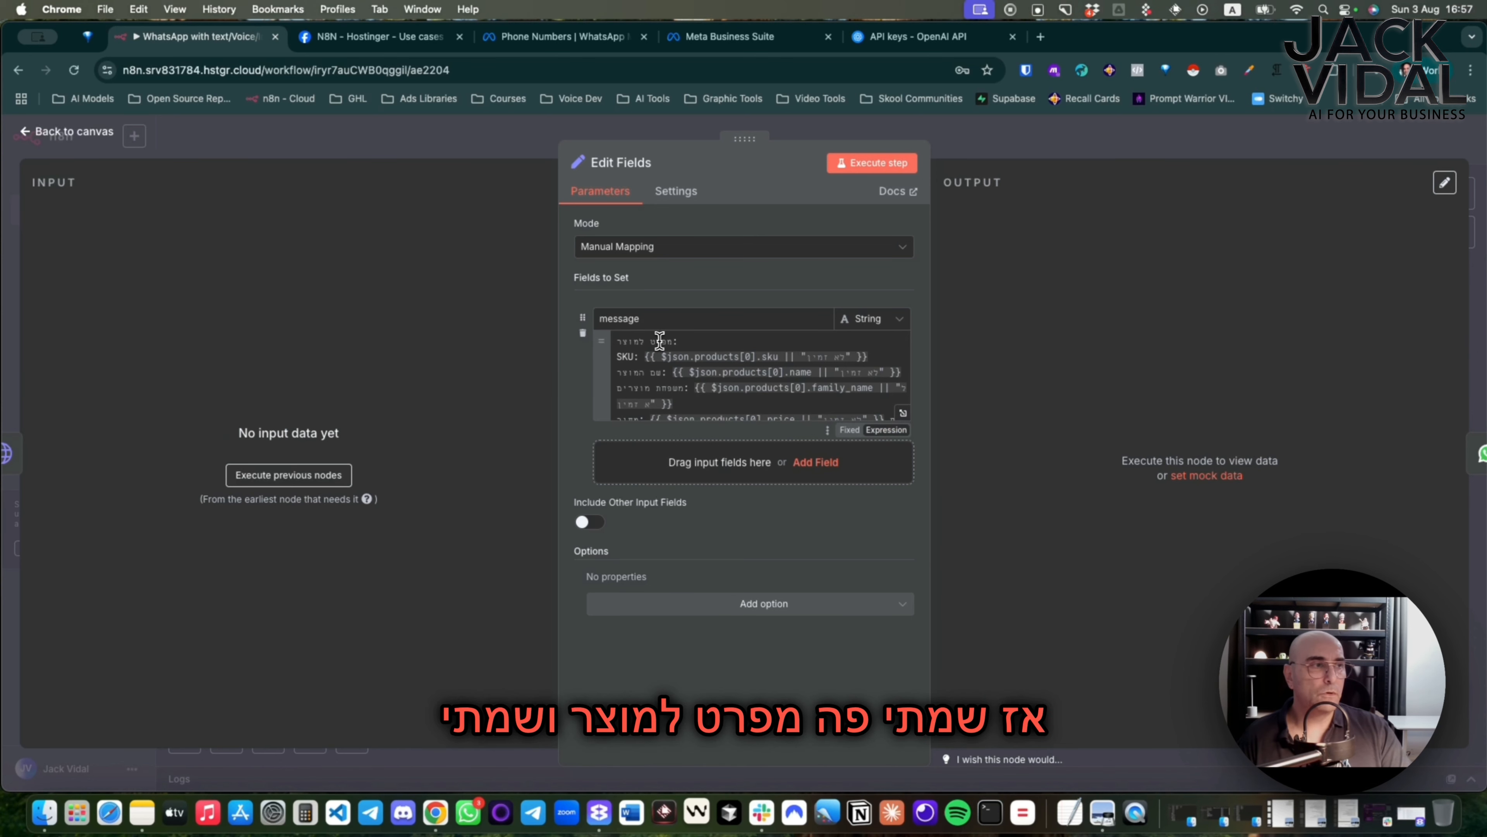
click(618, 342)
scroll(644, 346, down, 3)
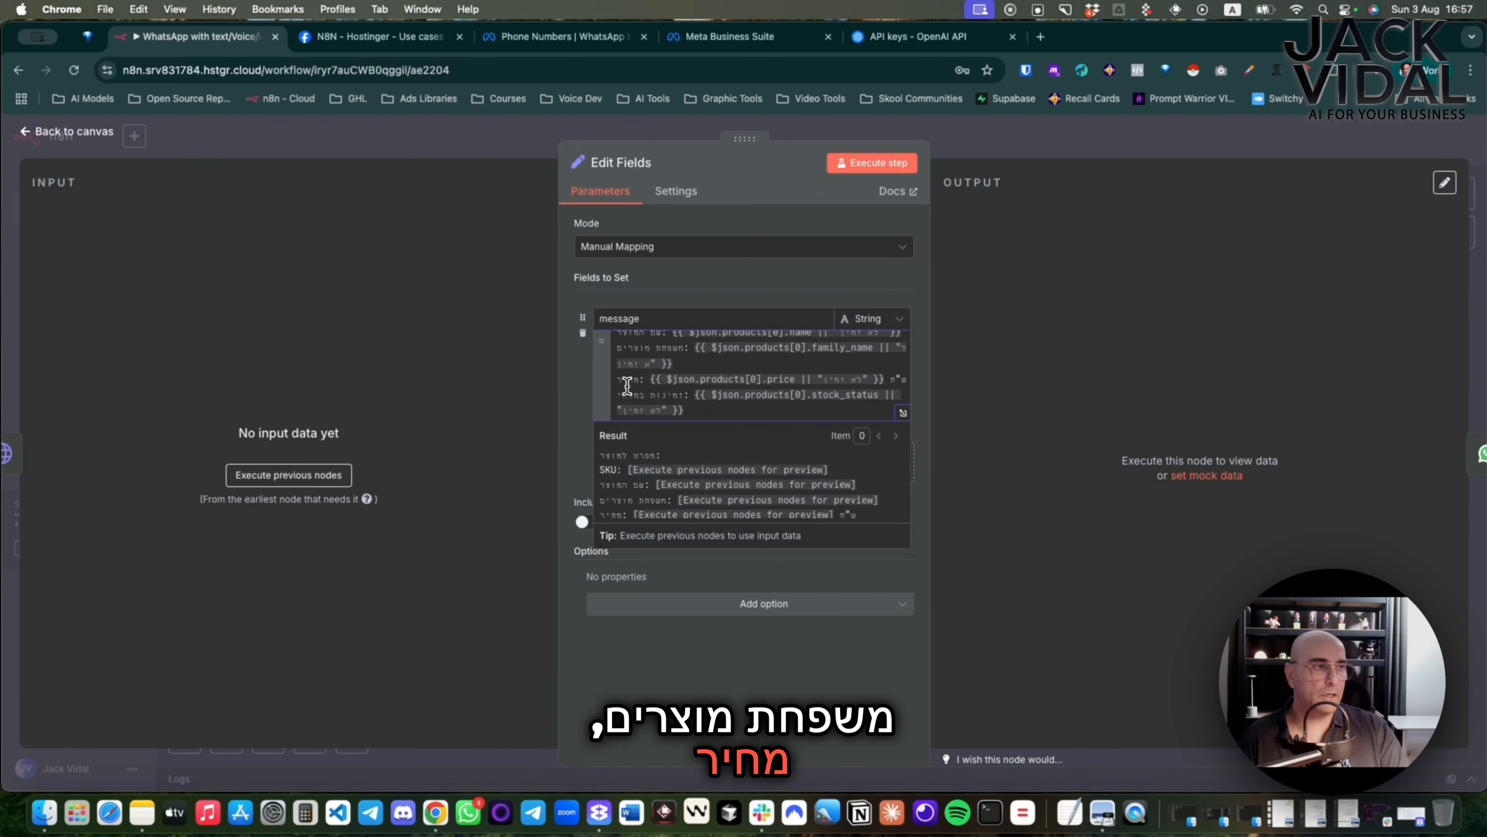
scroll(647, 386, down, 3)
scroll(647, 386, down, 1)
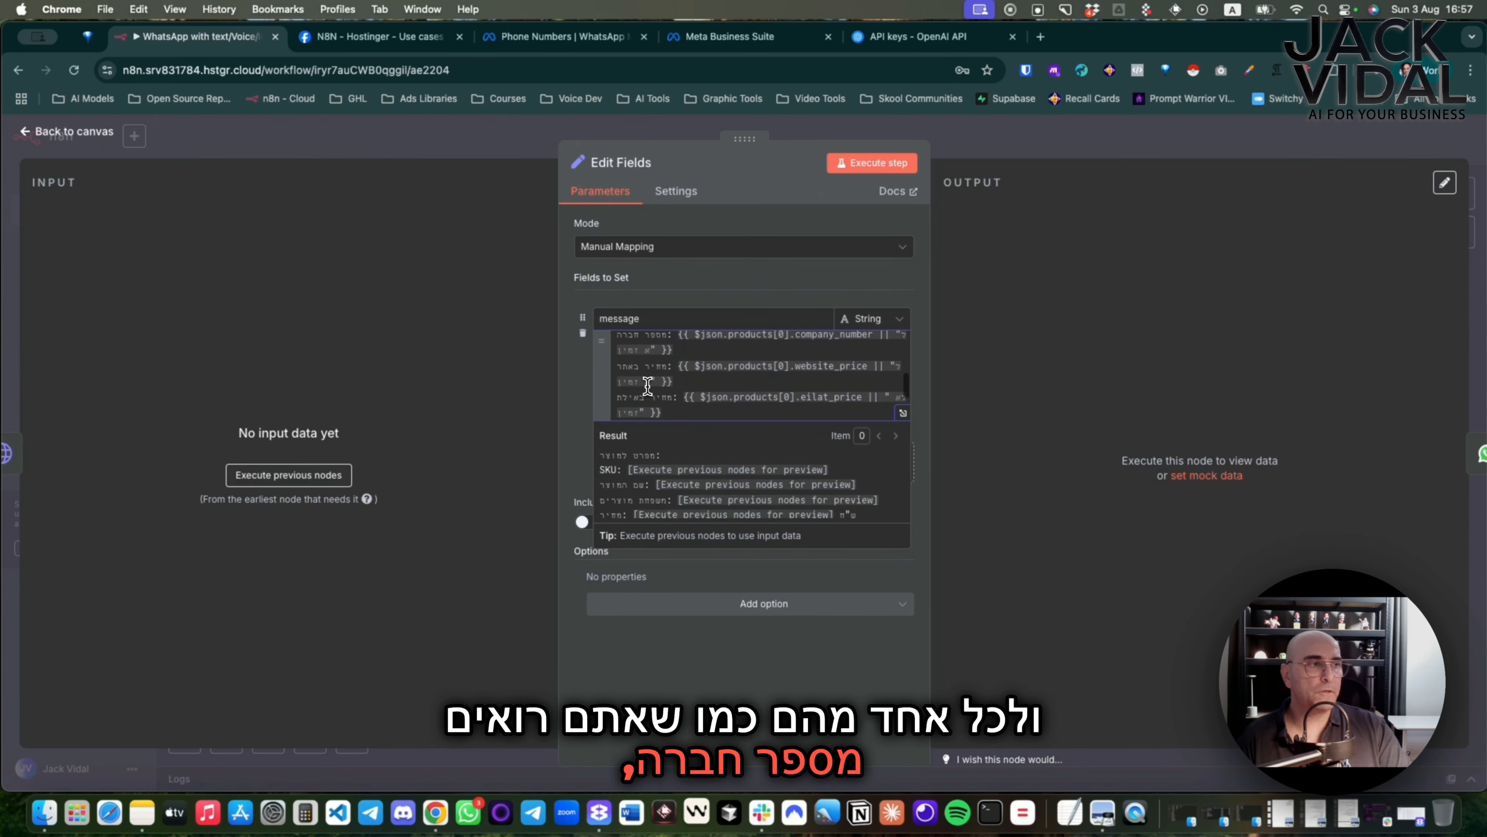
scroll(648, 380, up, 3)
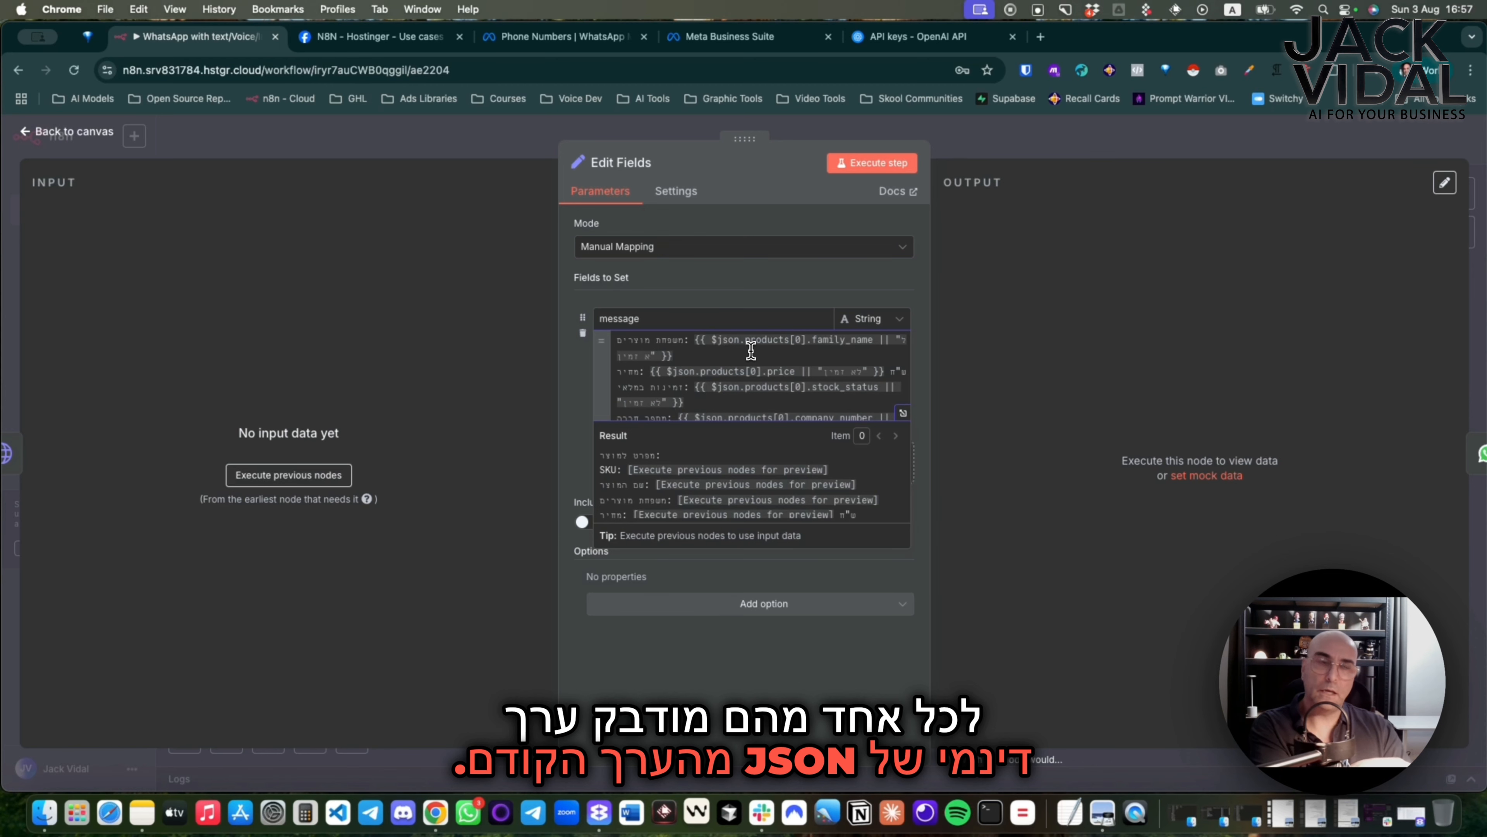
click(26, 132)
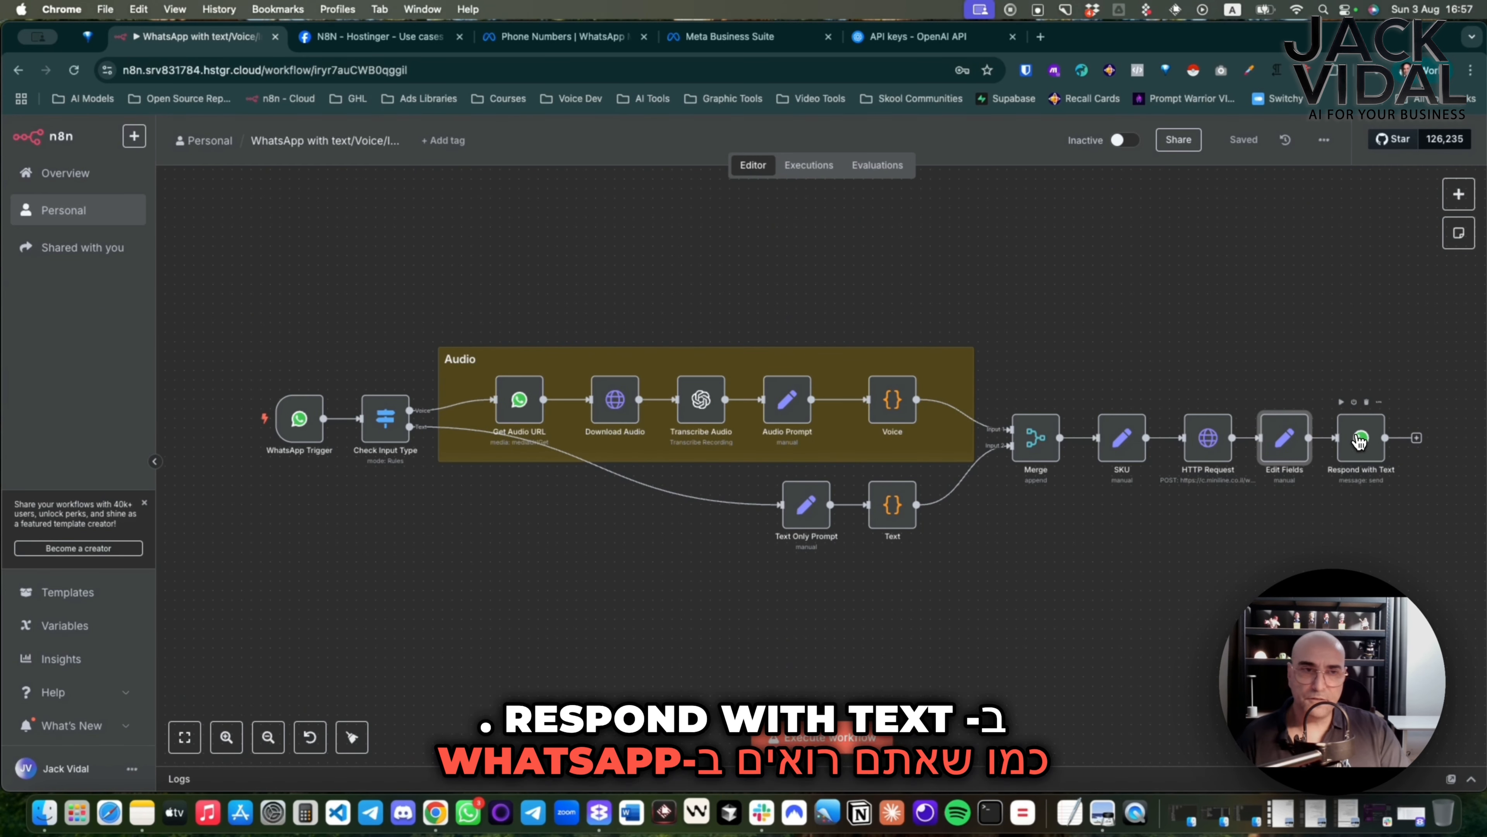
double_click(1359, 440)
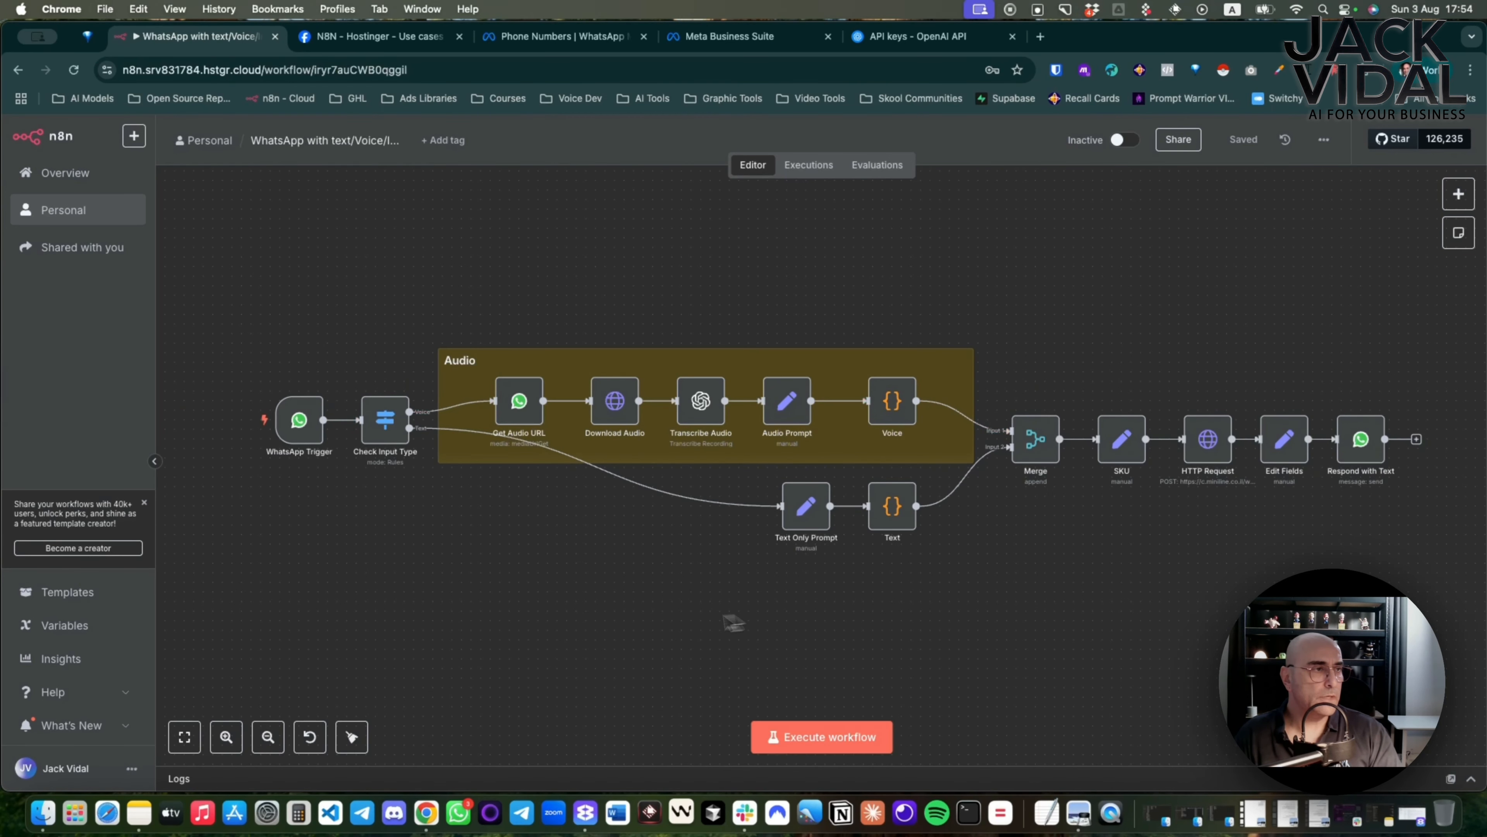
double_click(1364, 444)
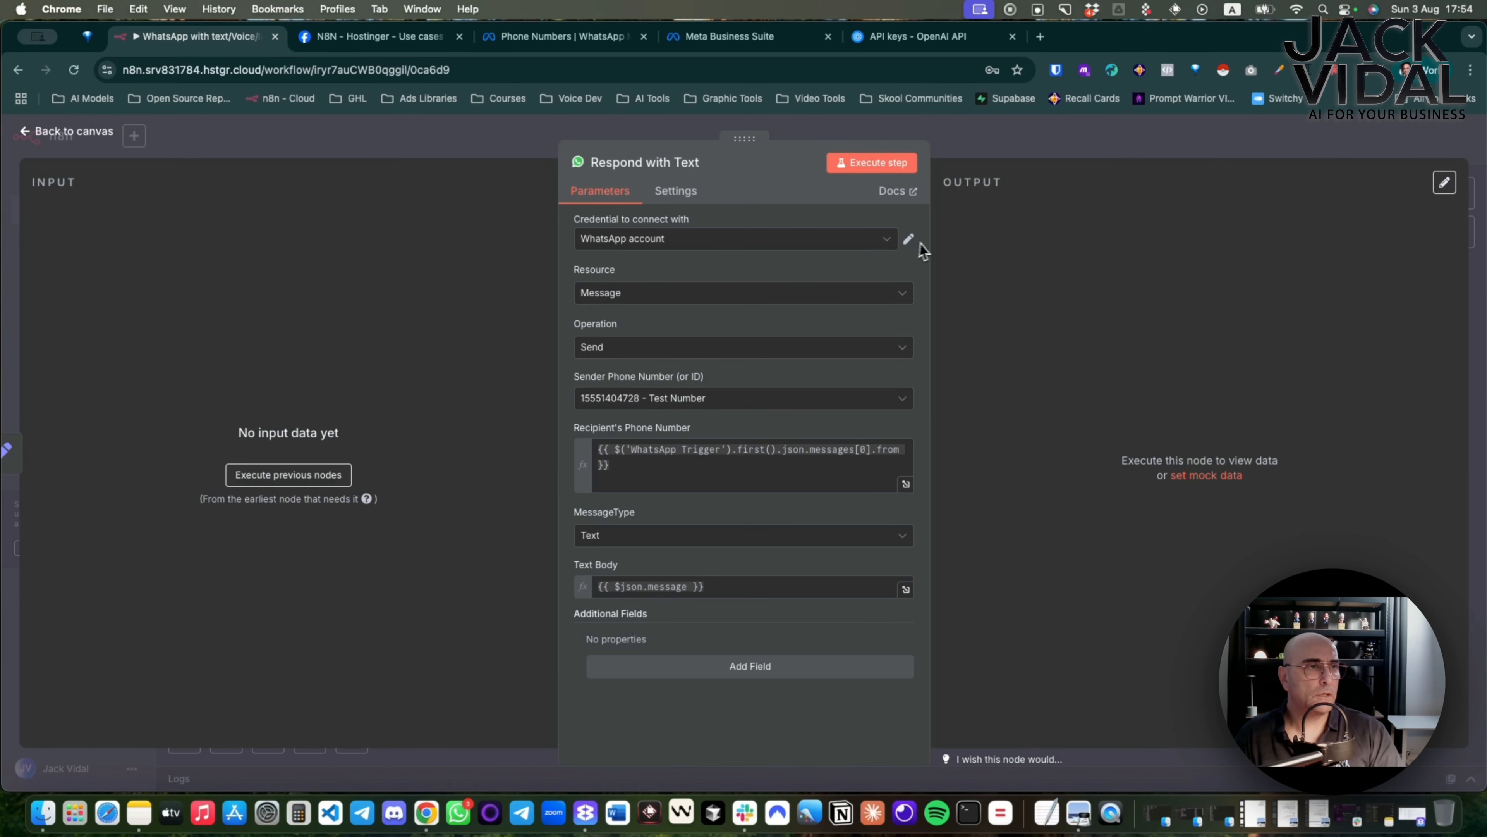
click(908, 239)
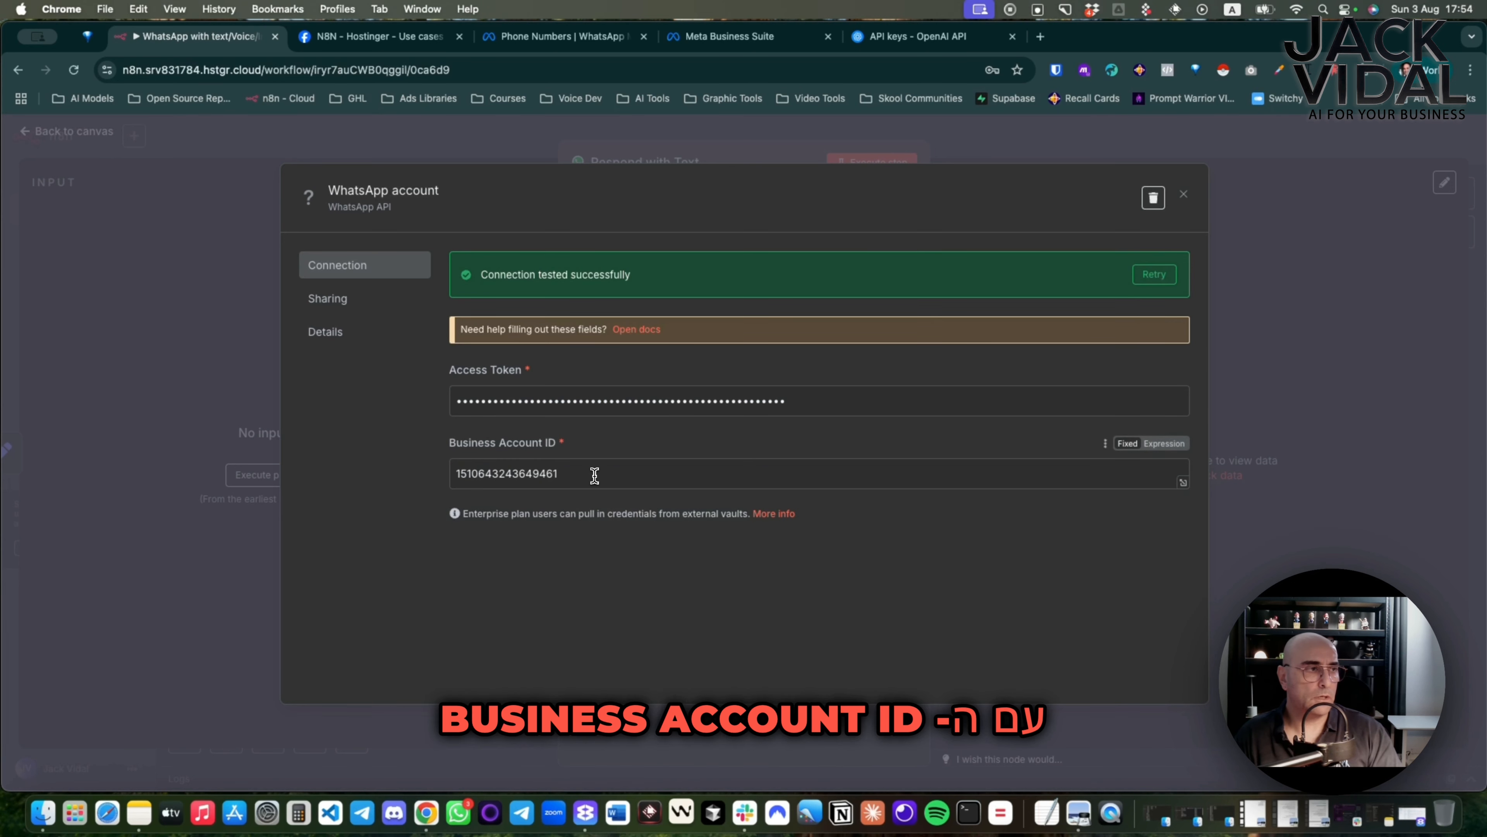
drag(594, 476, 448, 473)
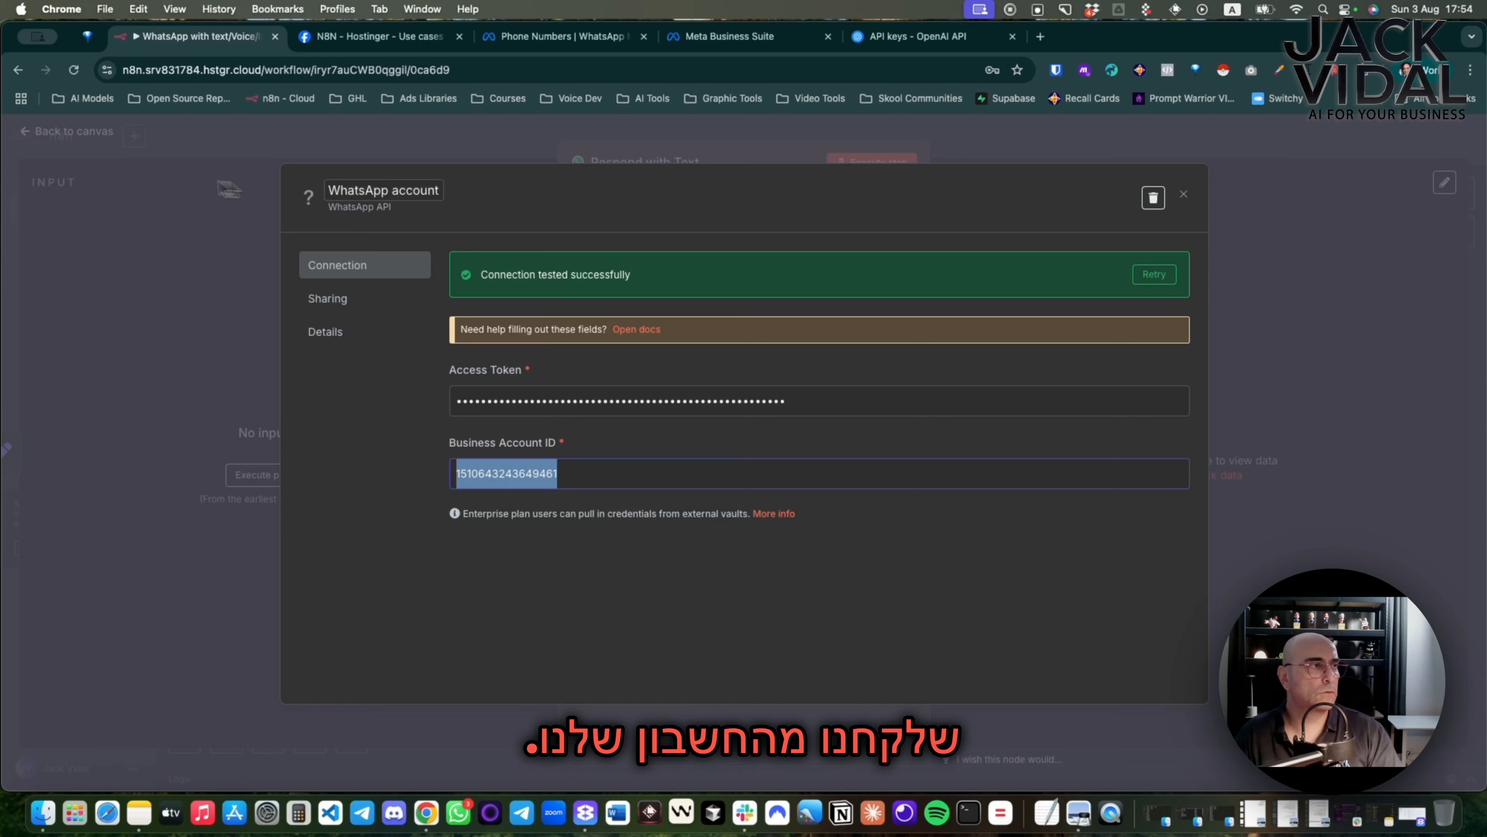
key(Escape)
click(29, 136)
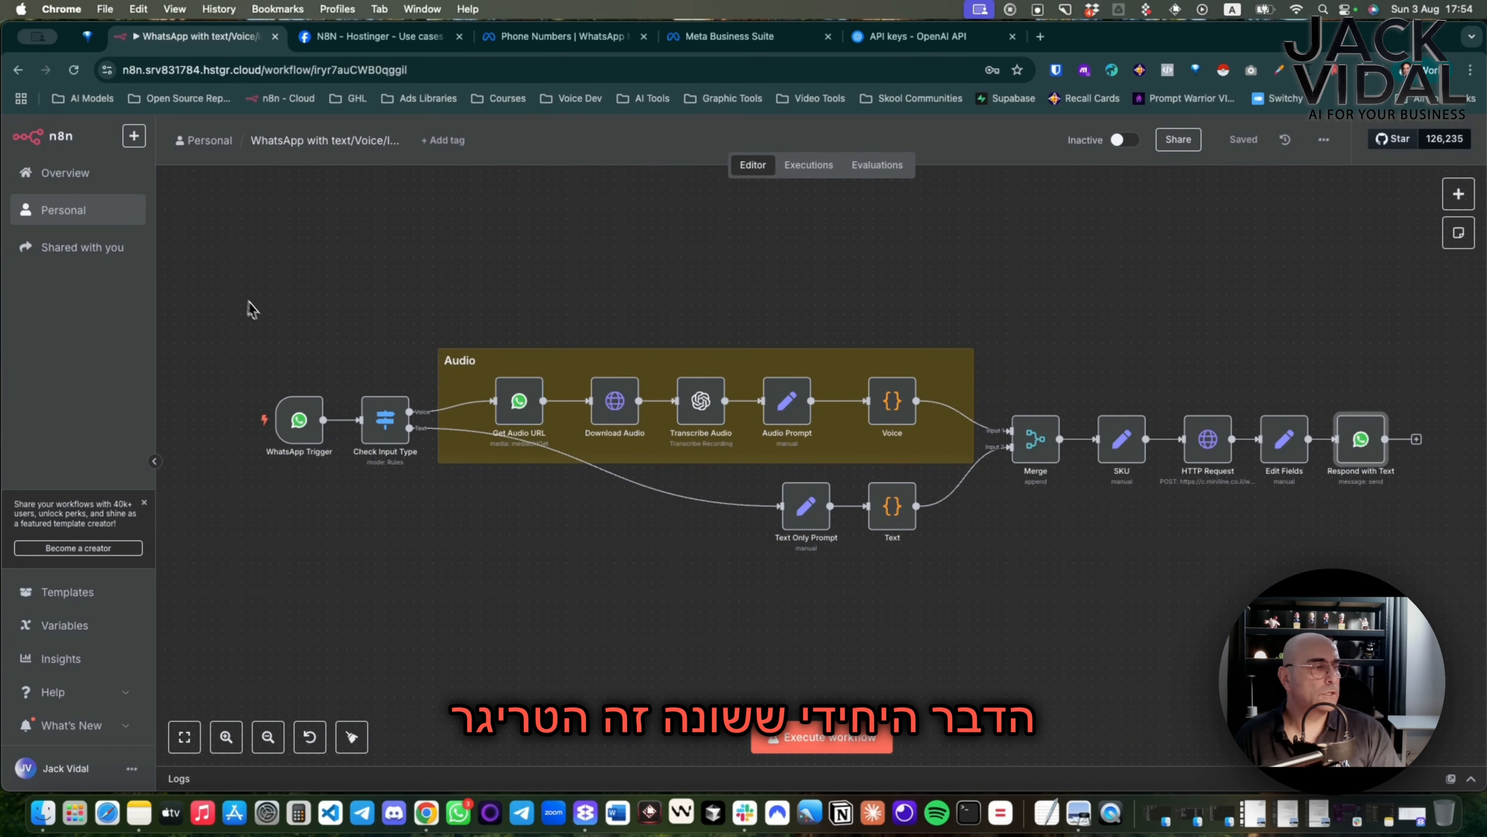
double_click(299, 427)
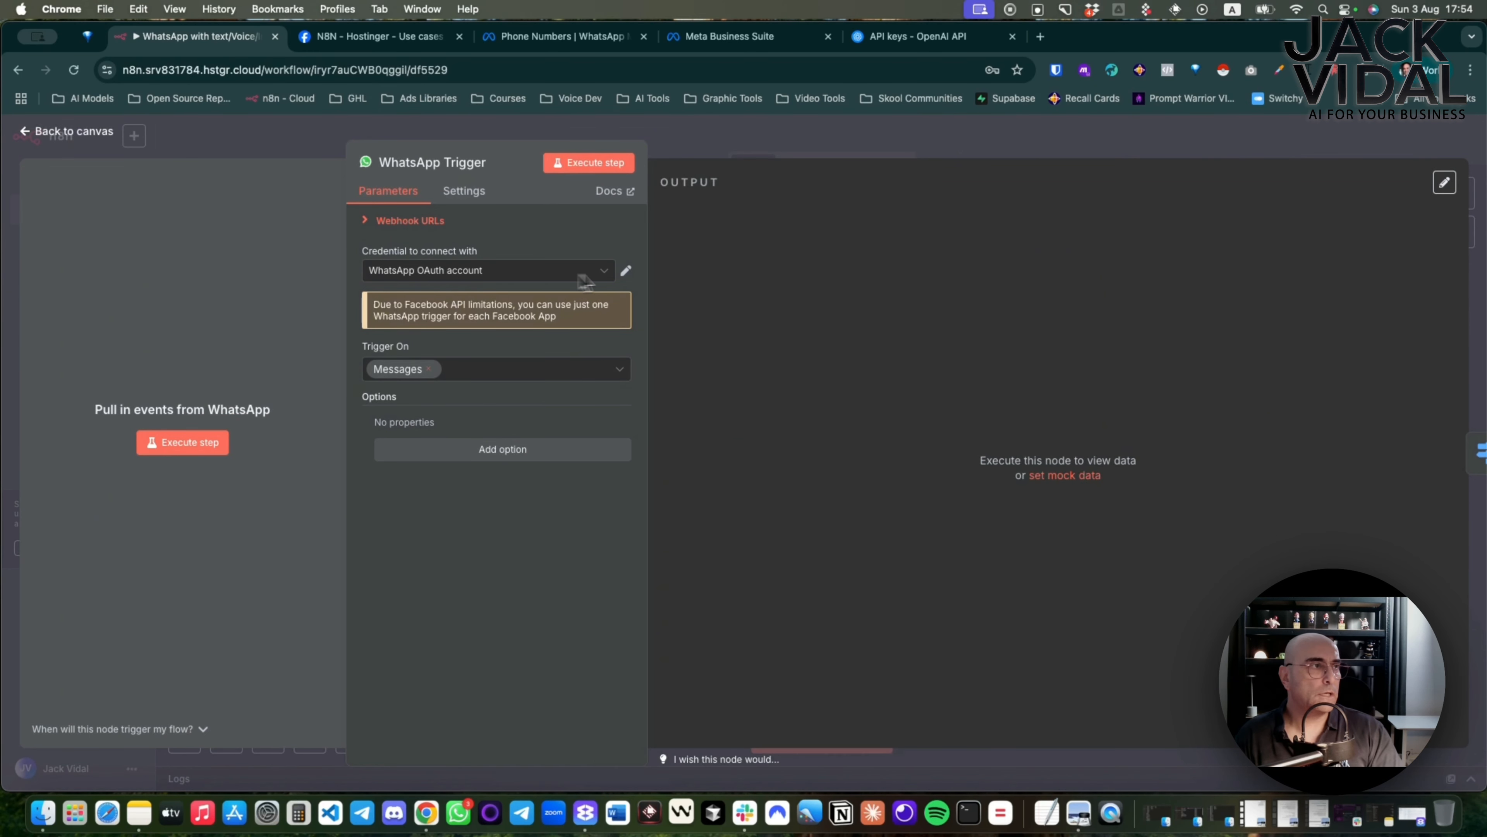
- Open the WhatsApp Trigger's OAuth credential, then switch to the Meta App Dashboard's API Setup page
click(624, 273)
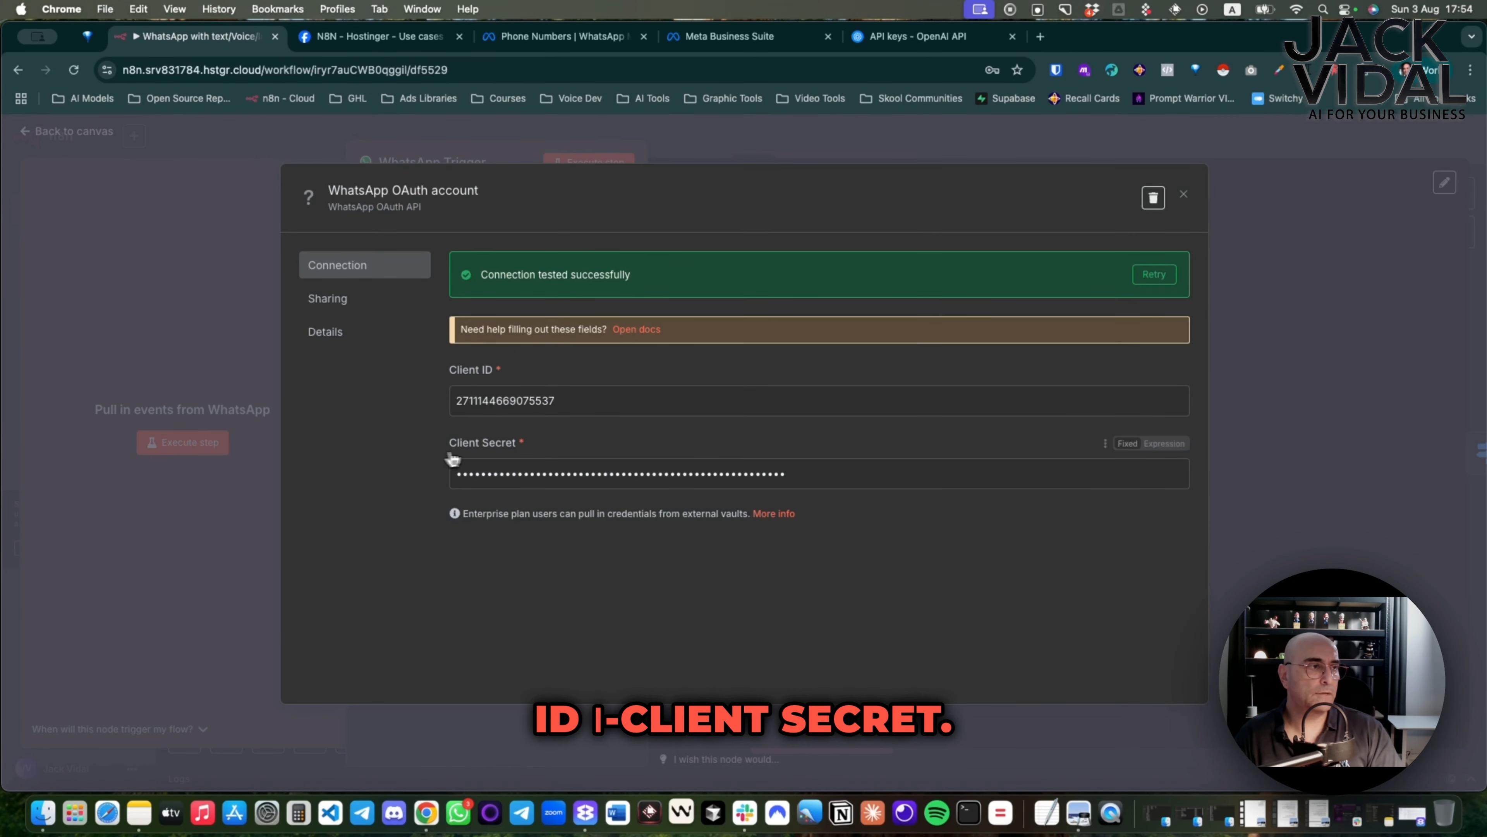
click(356, 38)
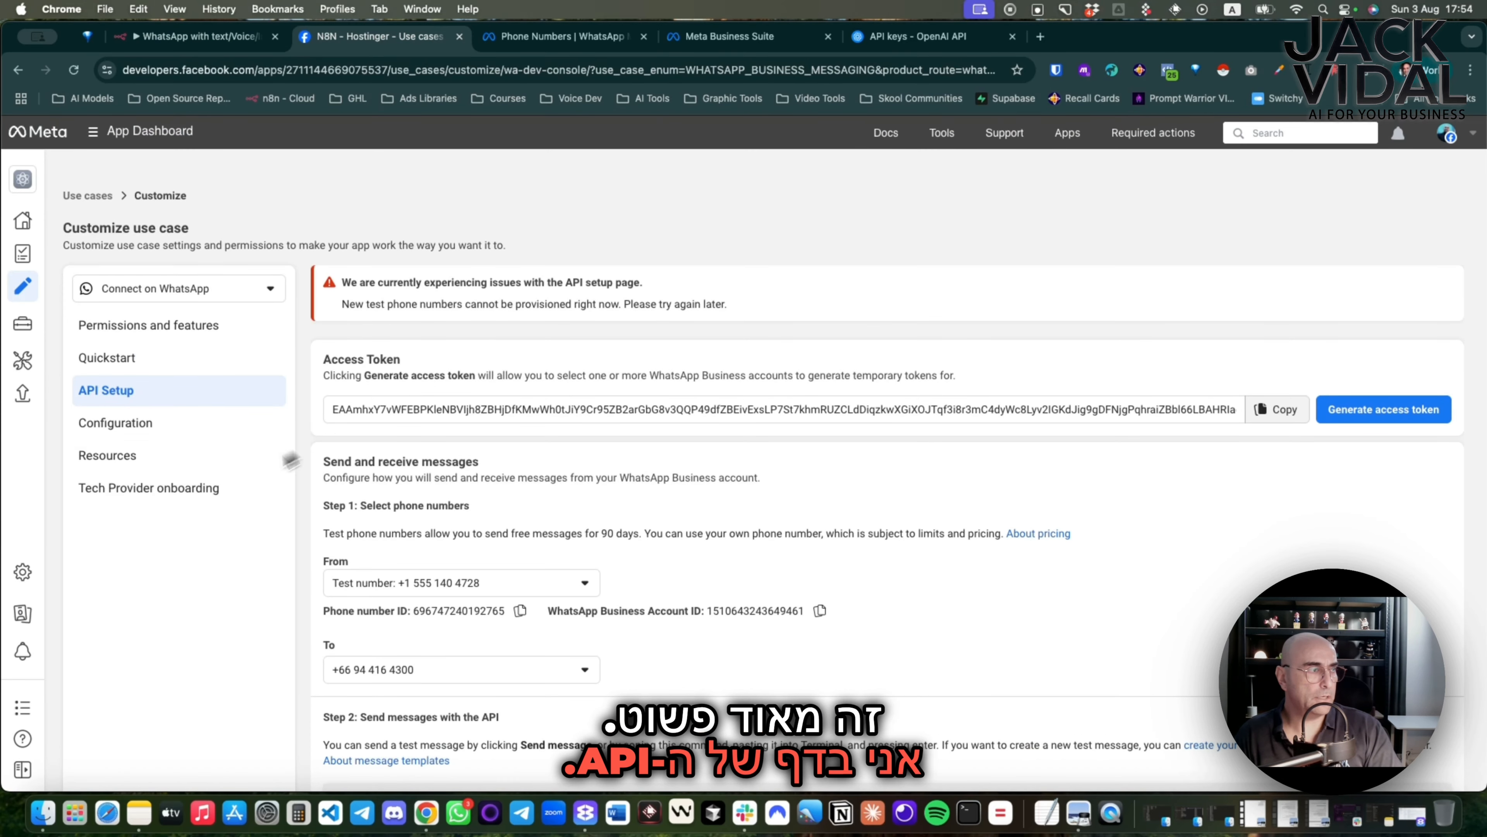
- Find the App ID in Meta's Basic app settings and compare it with n8n's Client ID
click(23, 574)
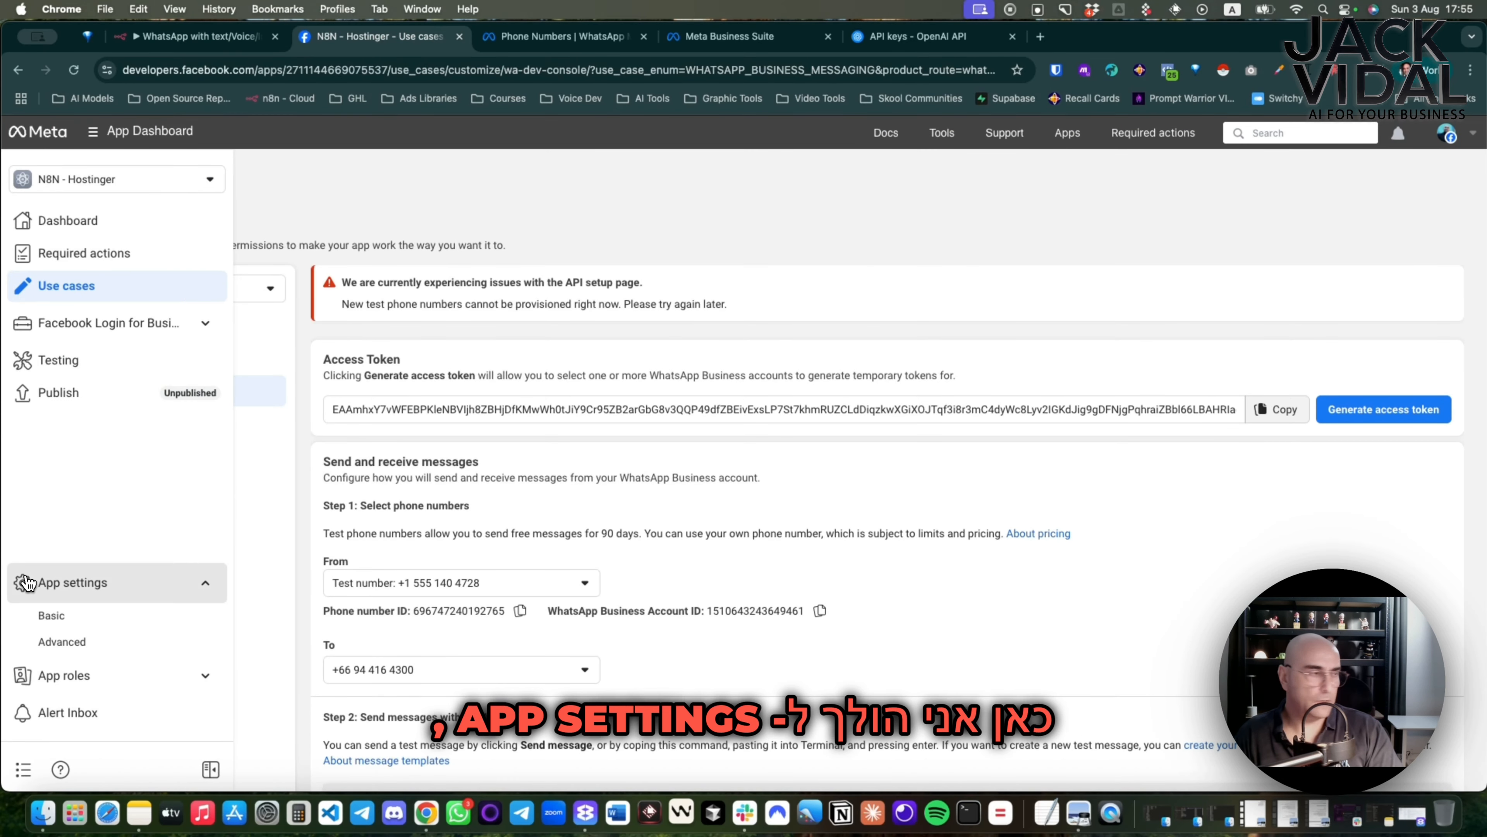
click(60, 621)
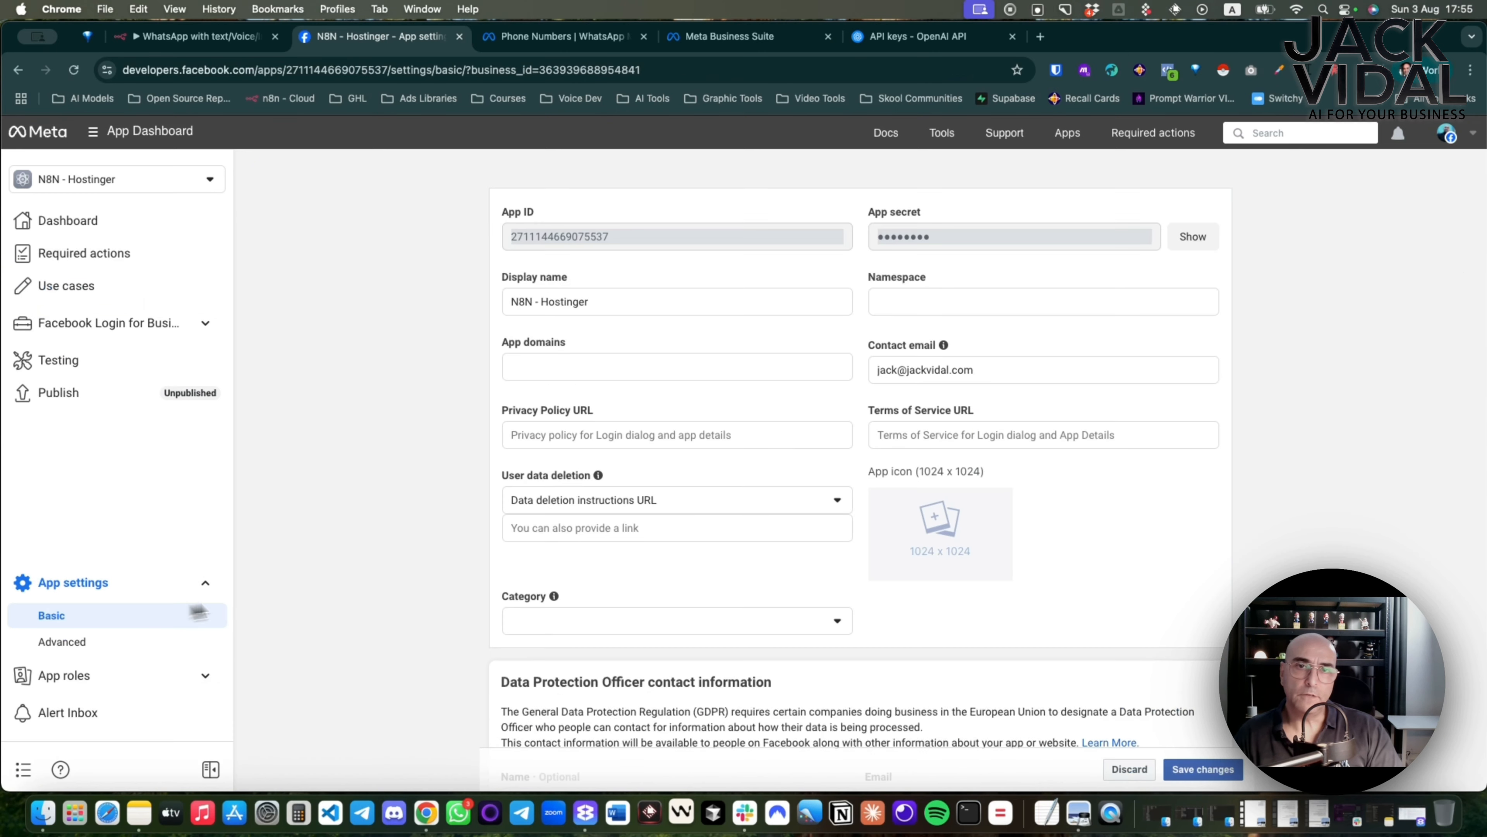
drag(491, 224, 940, 217)
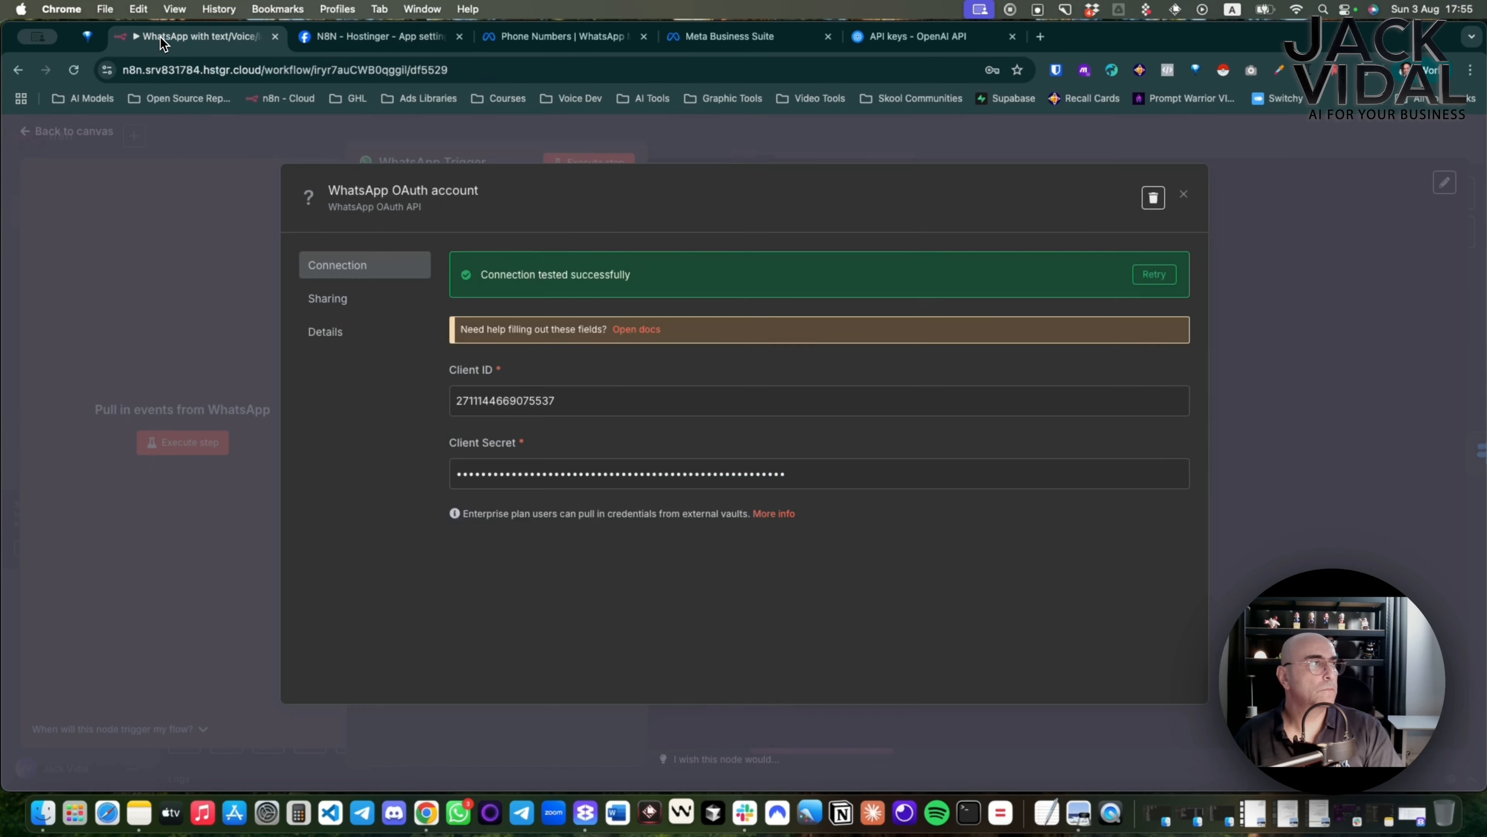
click(176, 36)
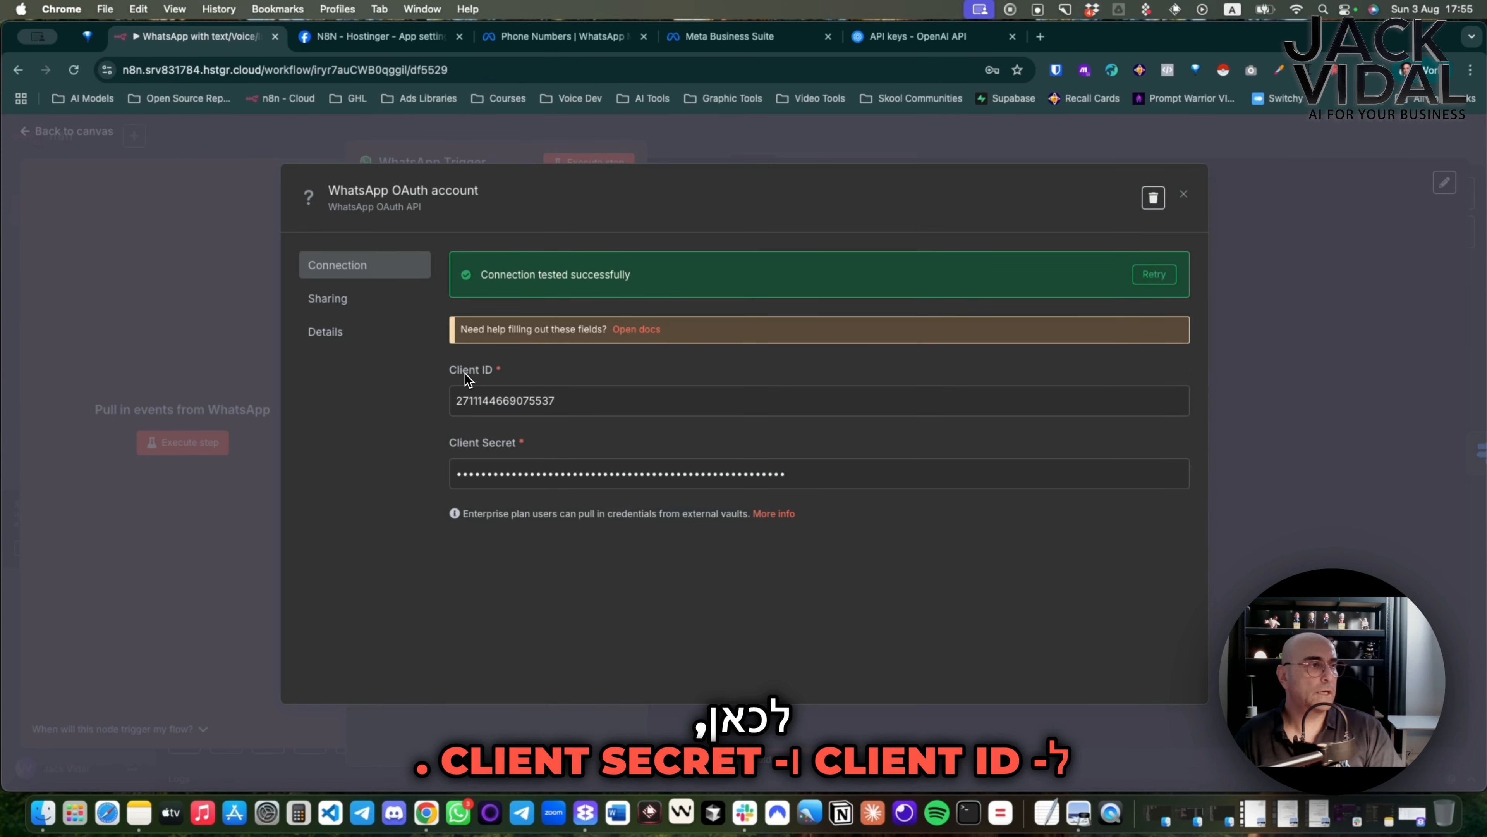
drag(463, 372, 498, 373)
- Check the OAuth Client ID against the Meta App ID, then close the credential and go back to the canvas
drag(458, 443, 502, 446)
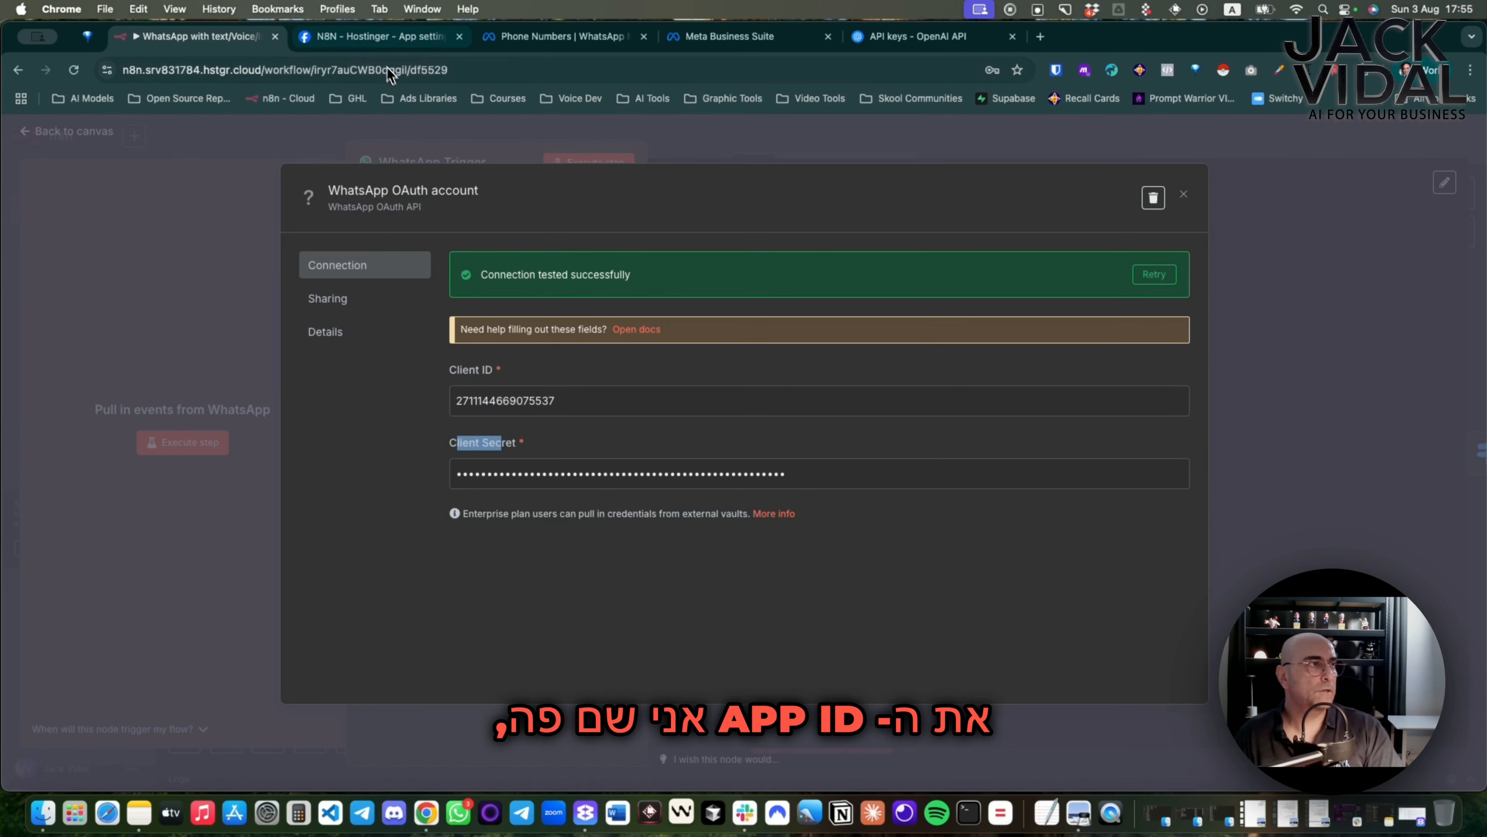
click(499, 406)
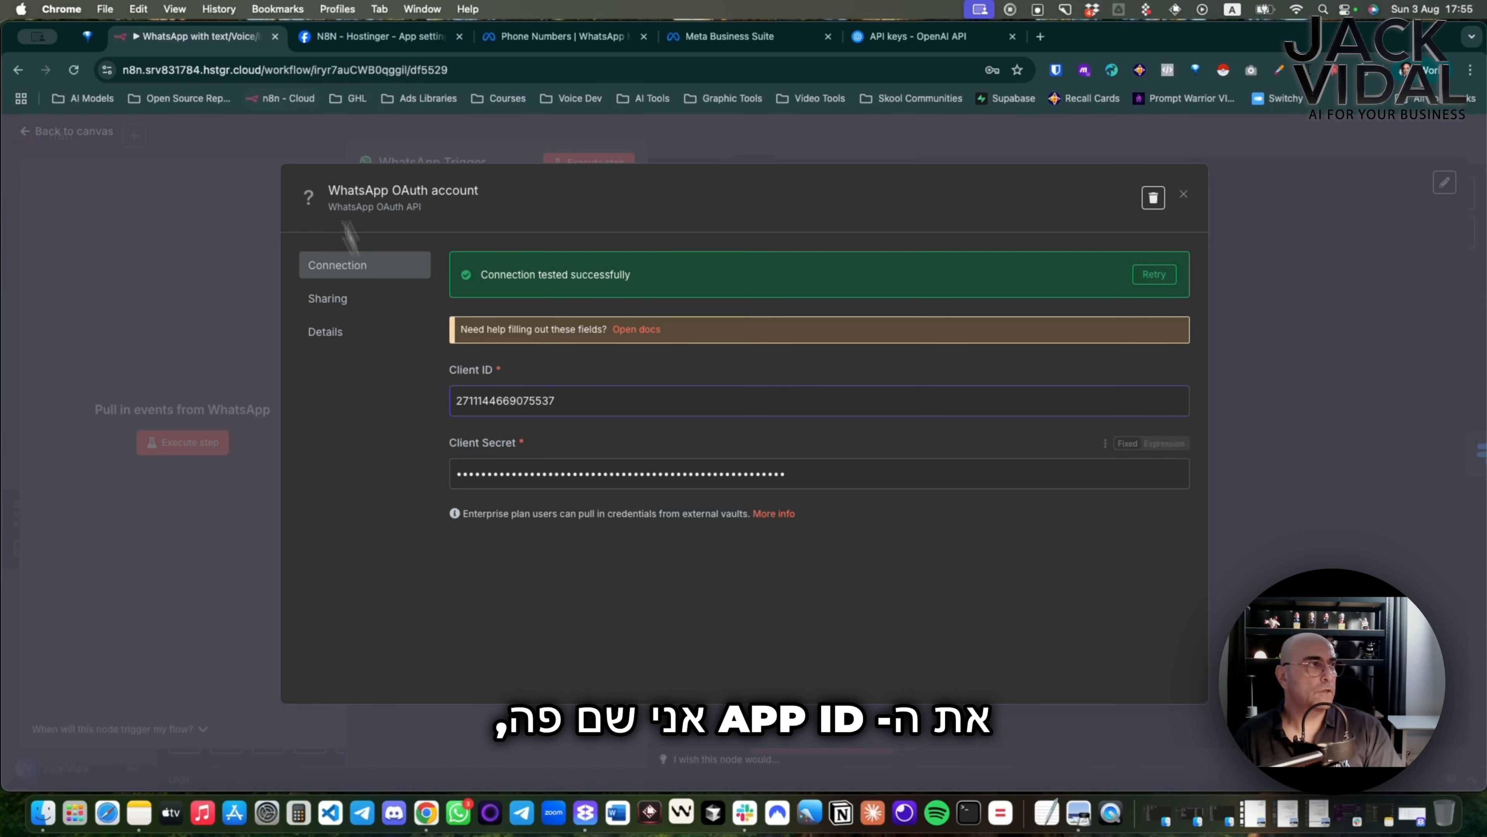
click(375, 37)
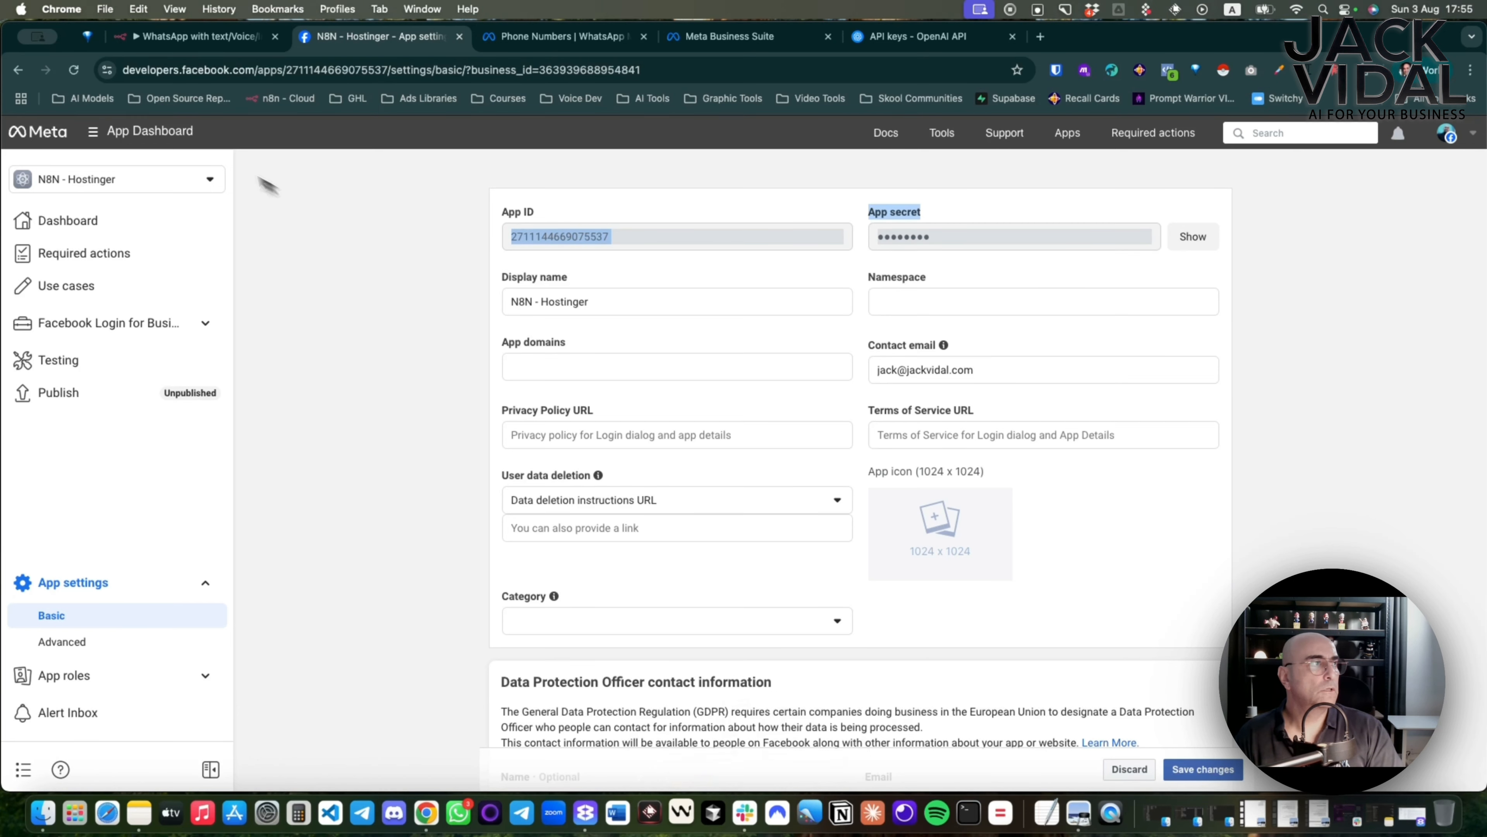
click(158, 41)
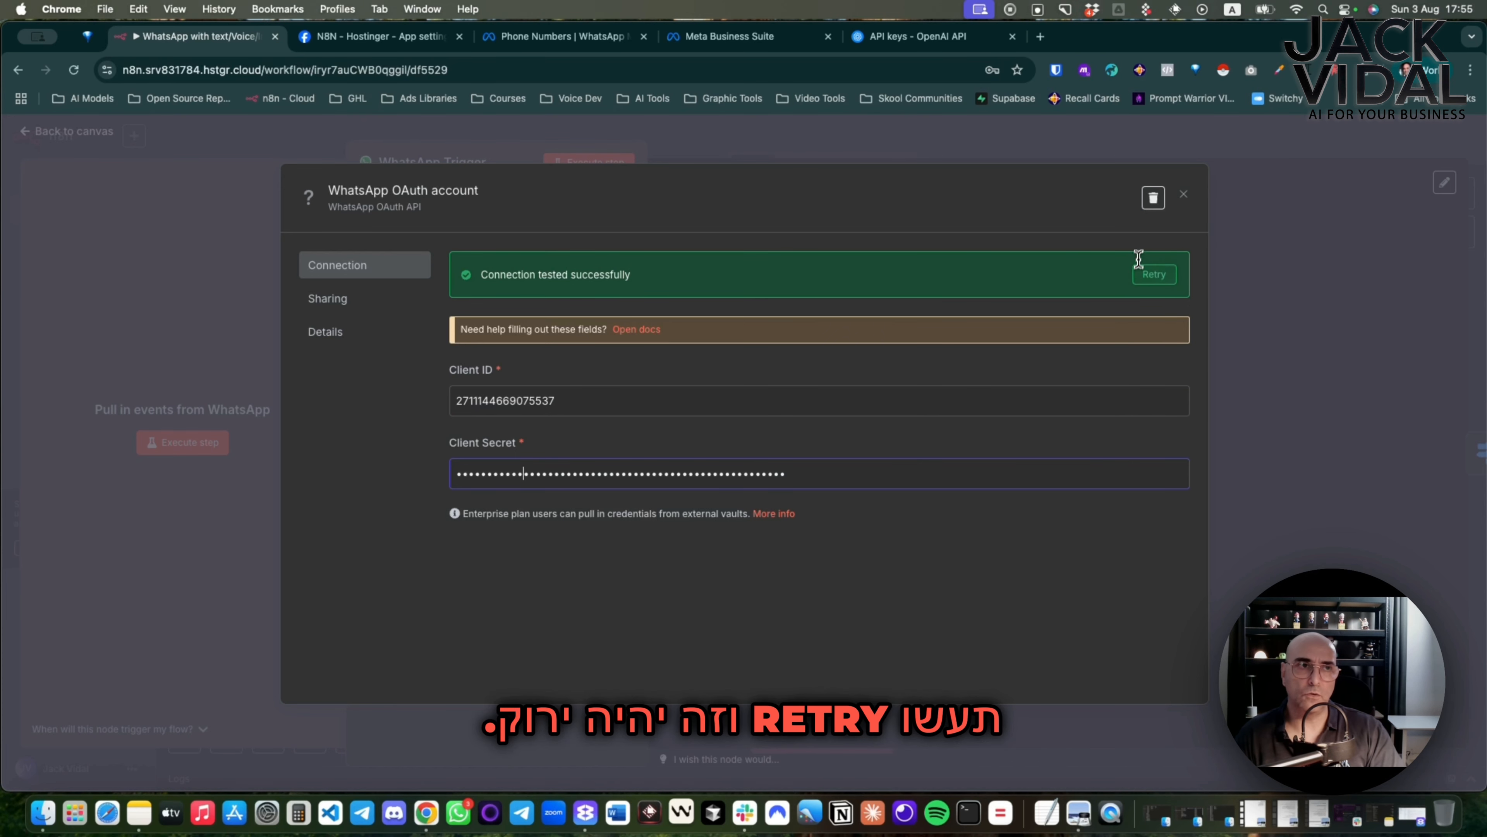
click(1186, 198)
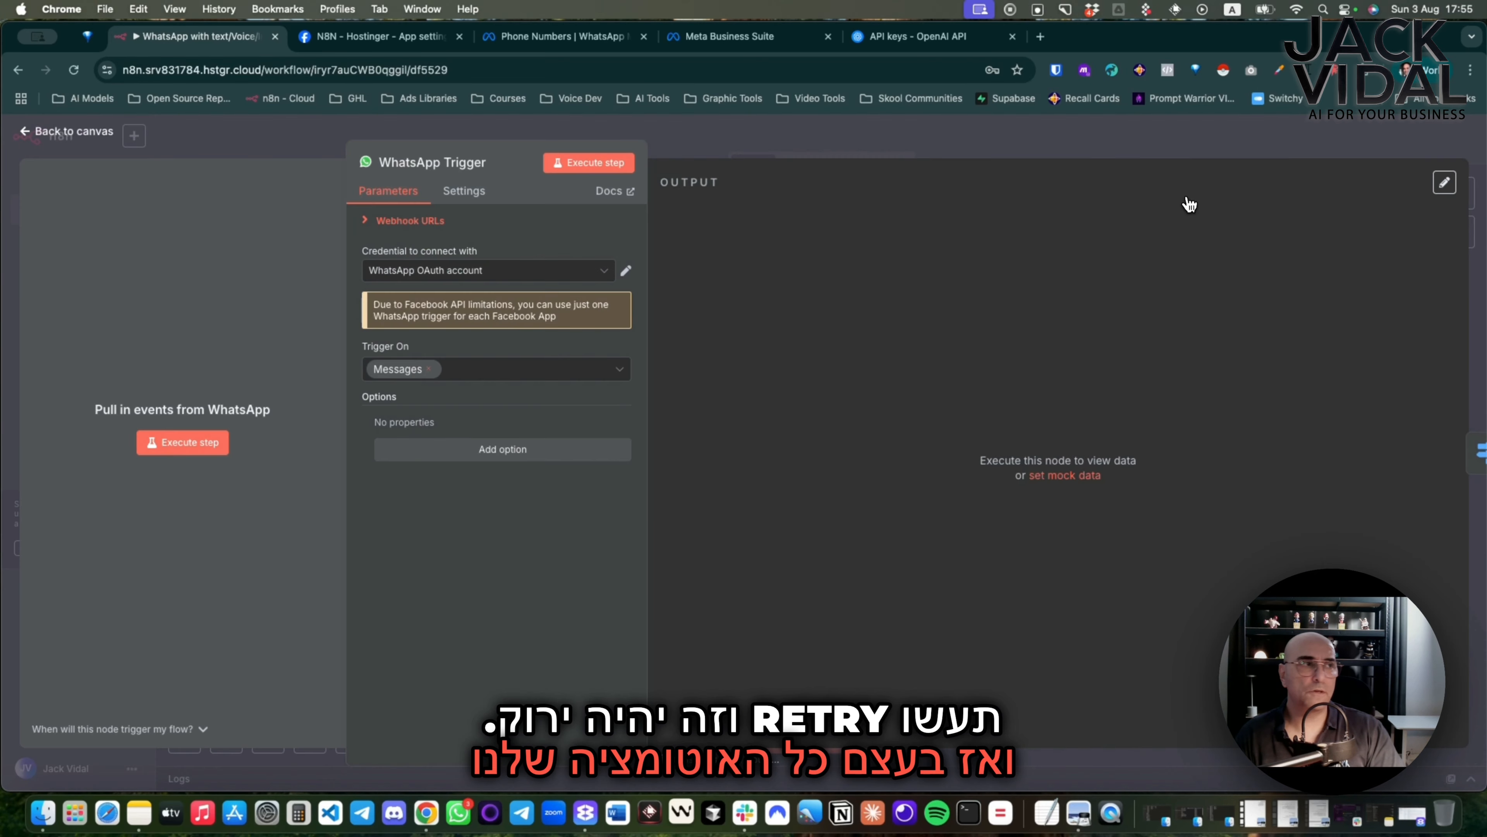
click(28, 138)
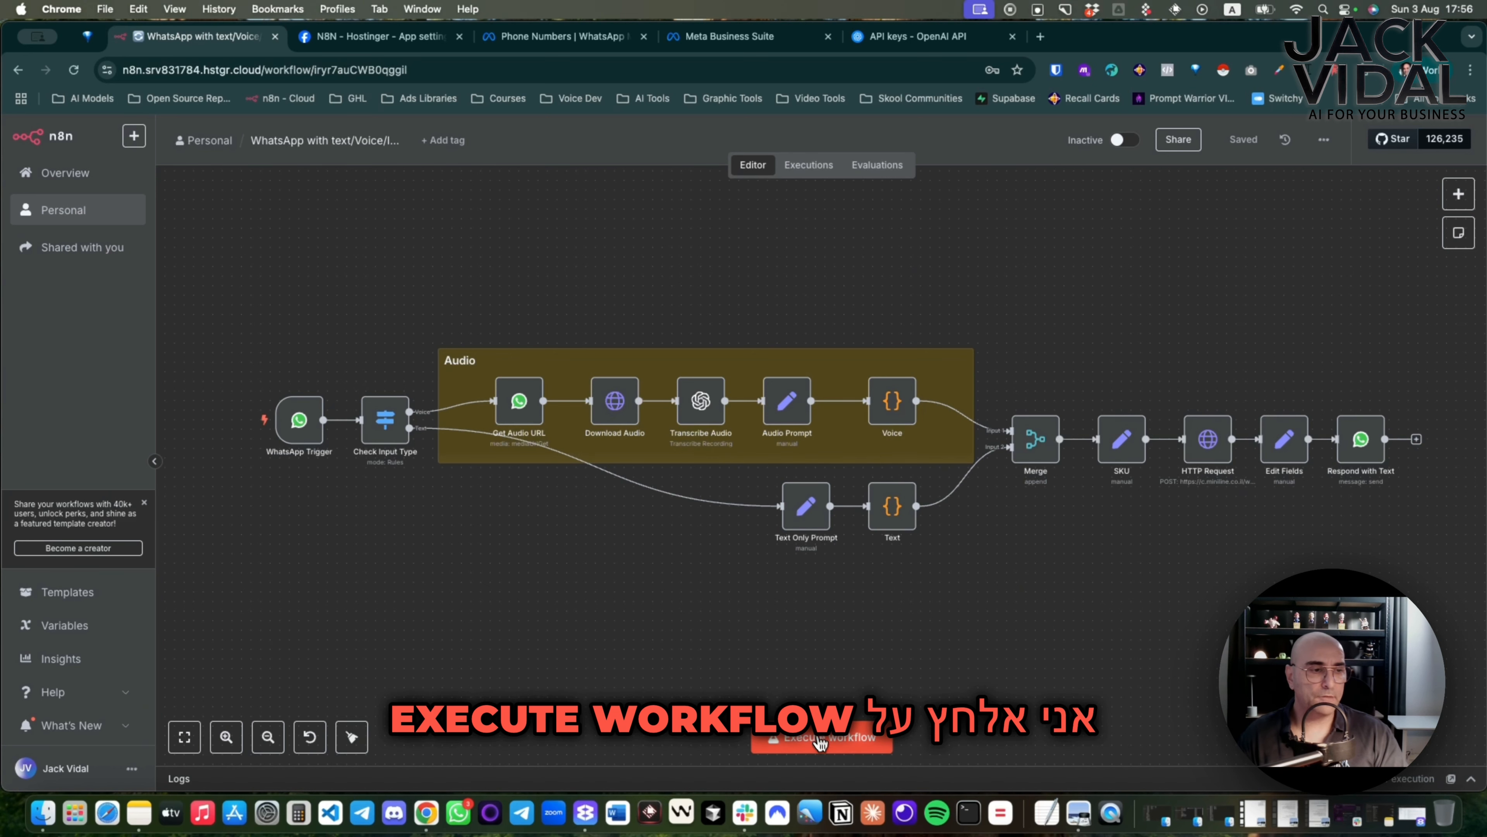
- Start a test run of the workflow, triggered by a WhatsApp voice message
click(820, 744)
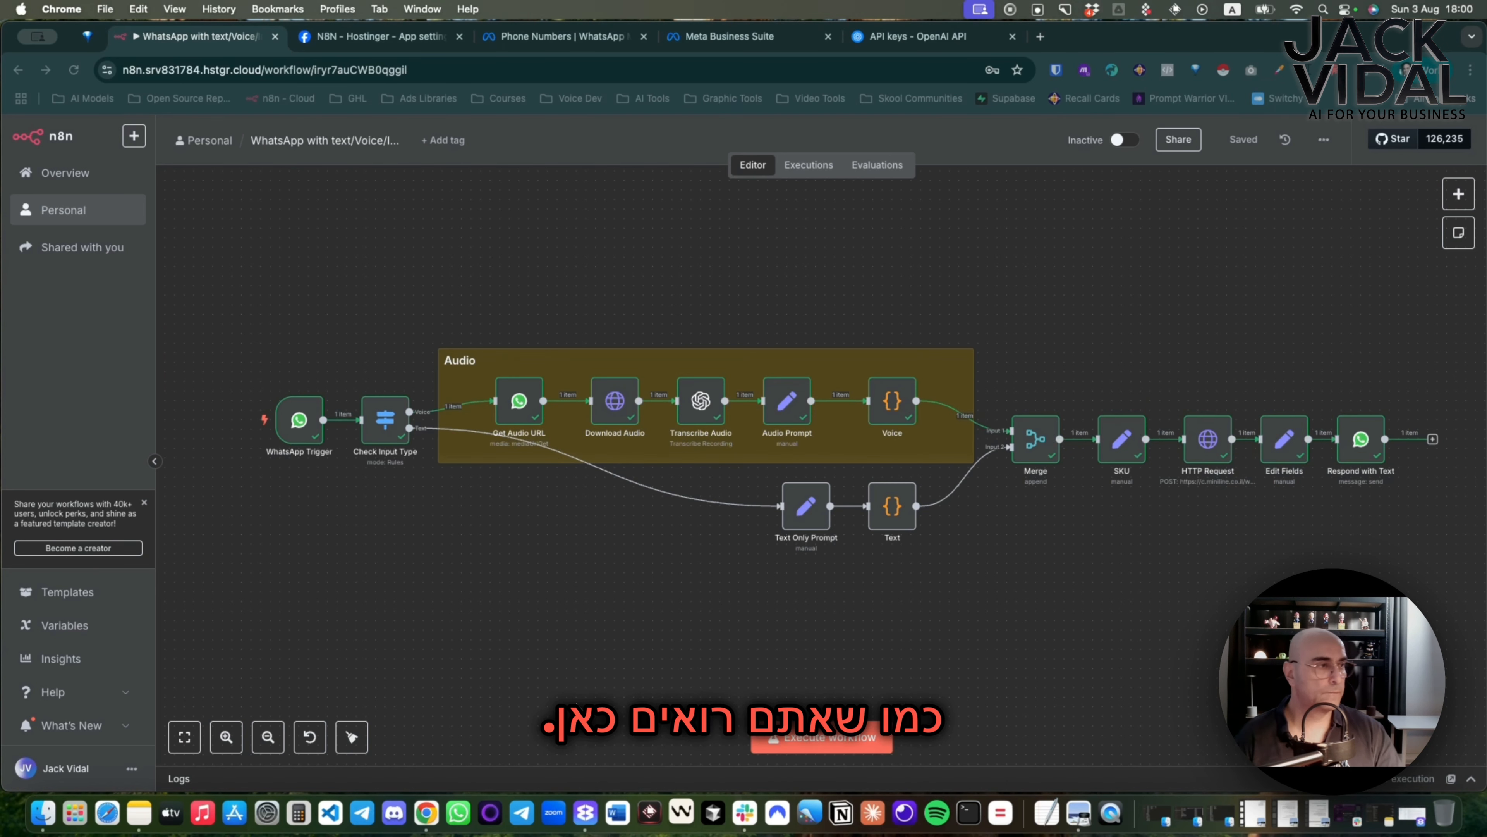
double_click(299, 421)
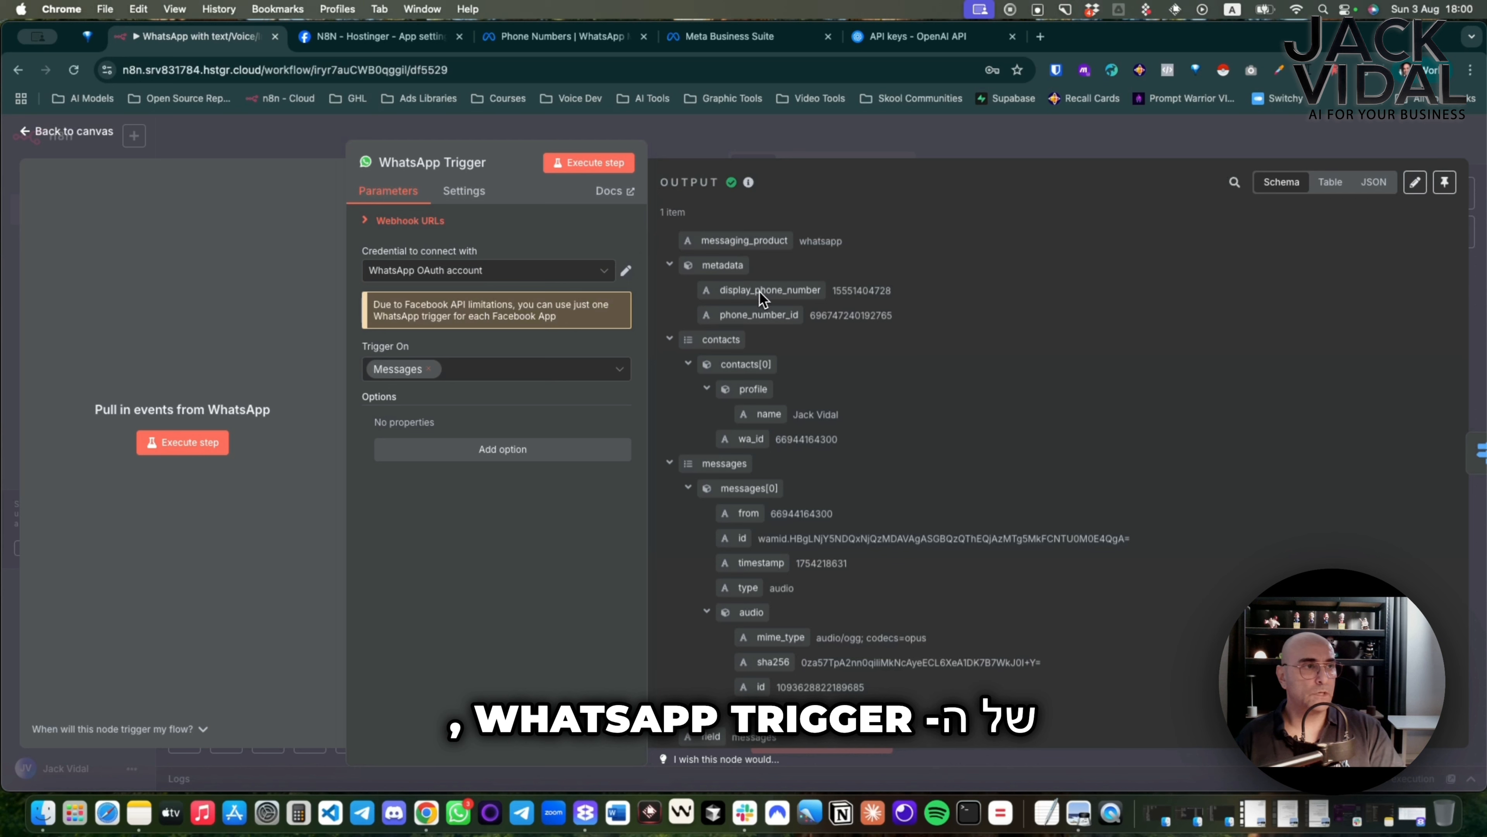
drag(717, 291, 791, 316)
scroll(720, 331, down, 1)
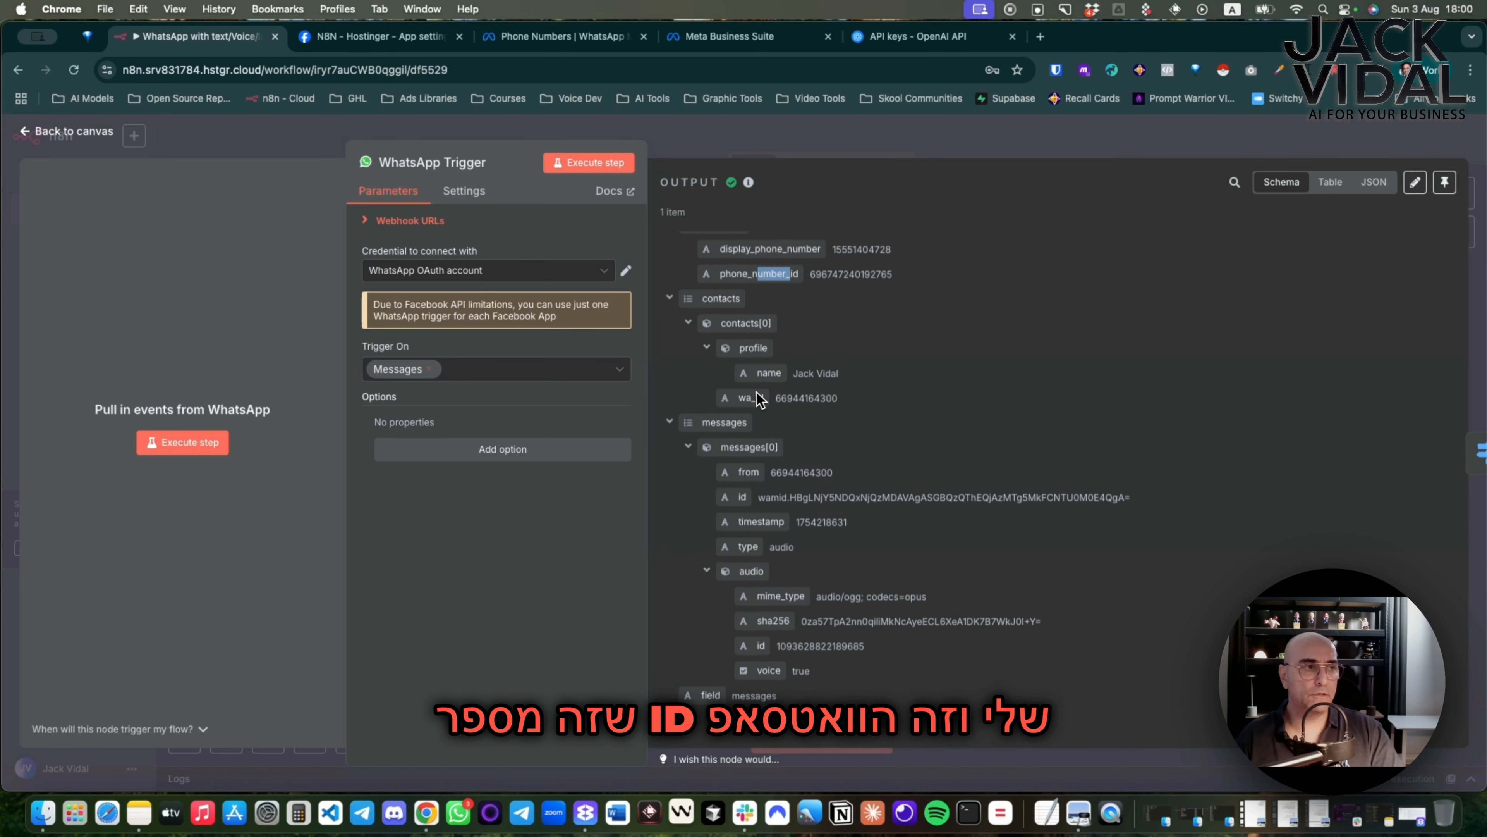
drag(775, 399, 844, 405)
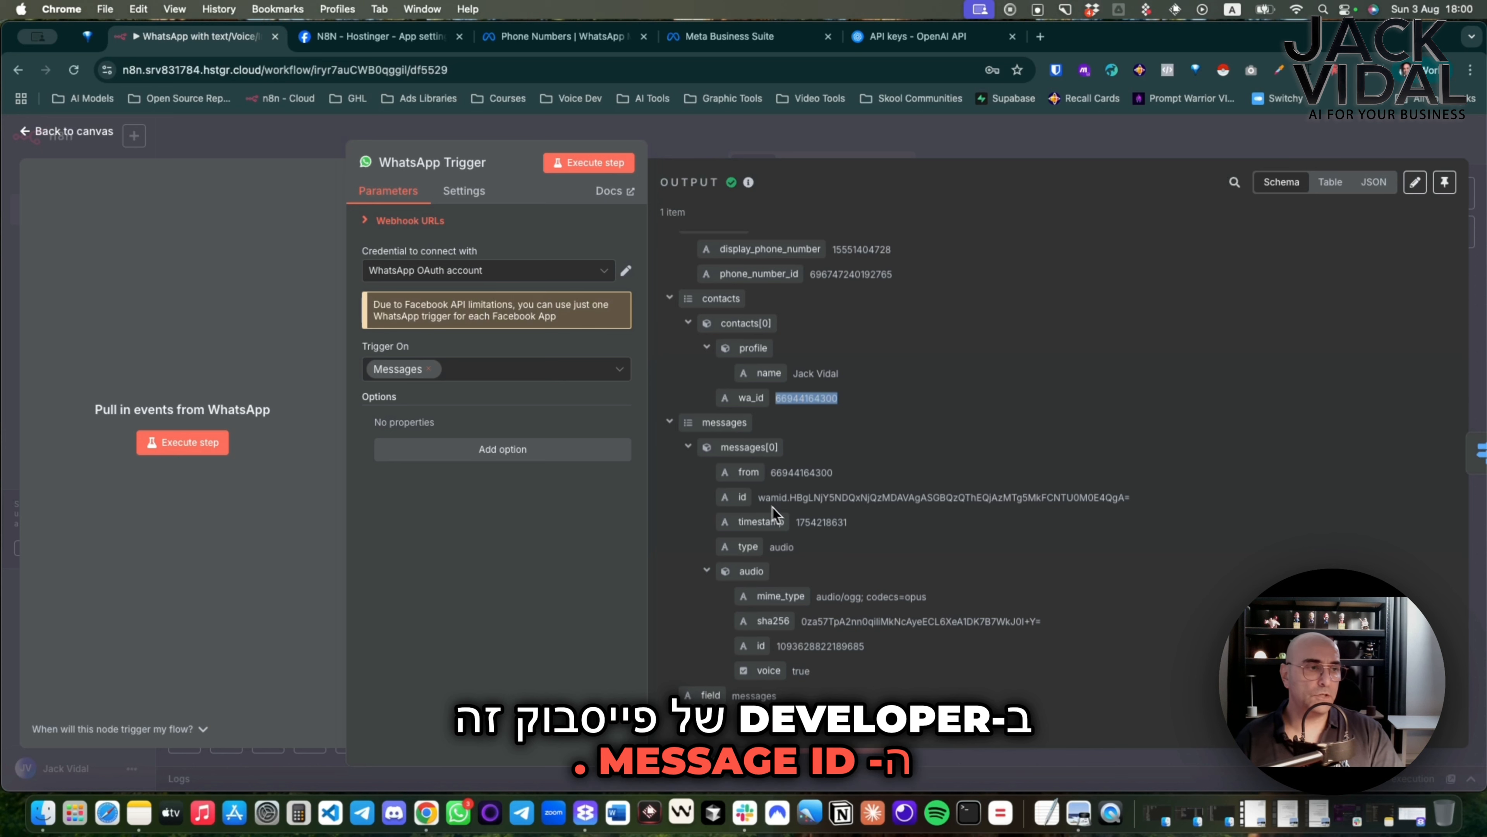
double_click(782, 546)
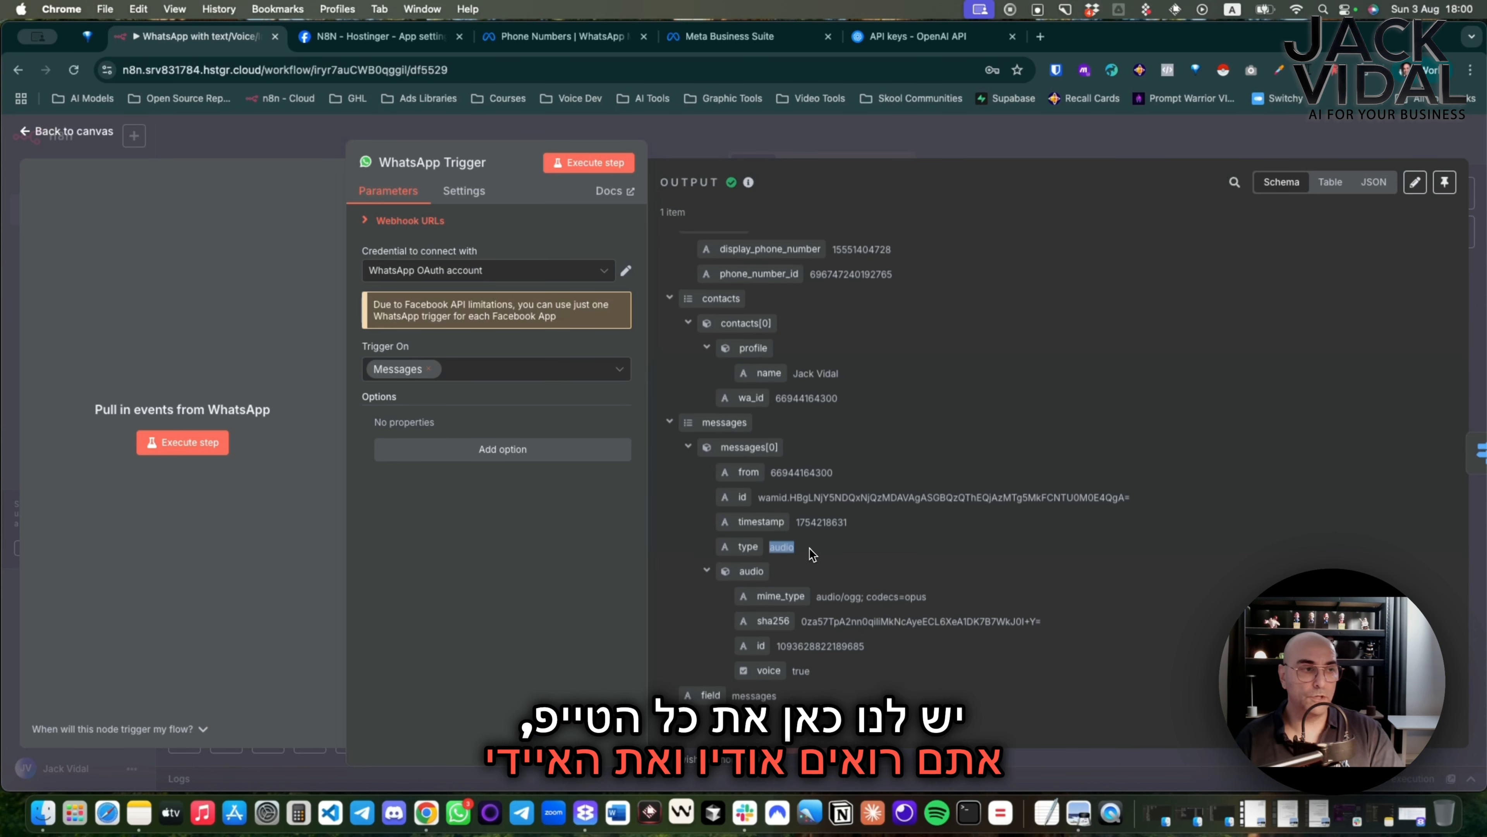
drag(778, 647, 873, 648)
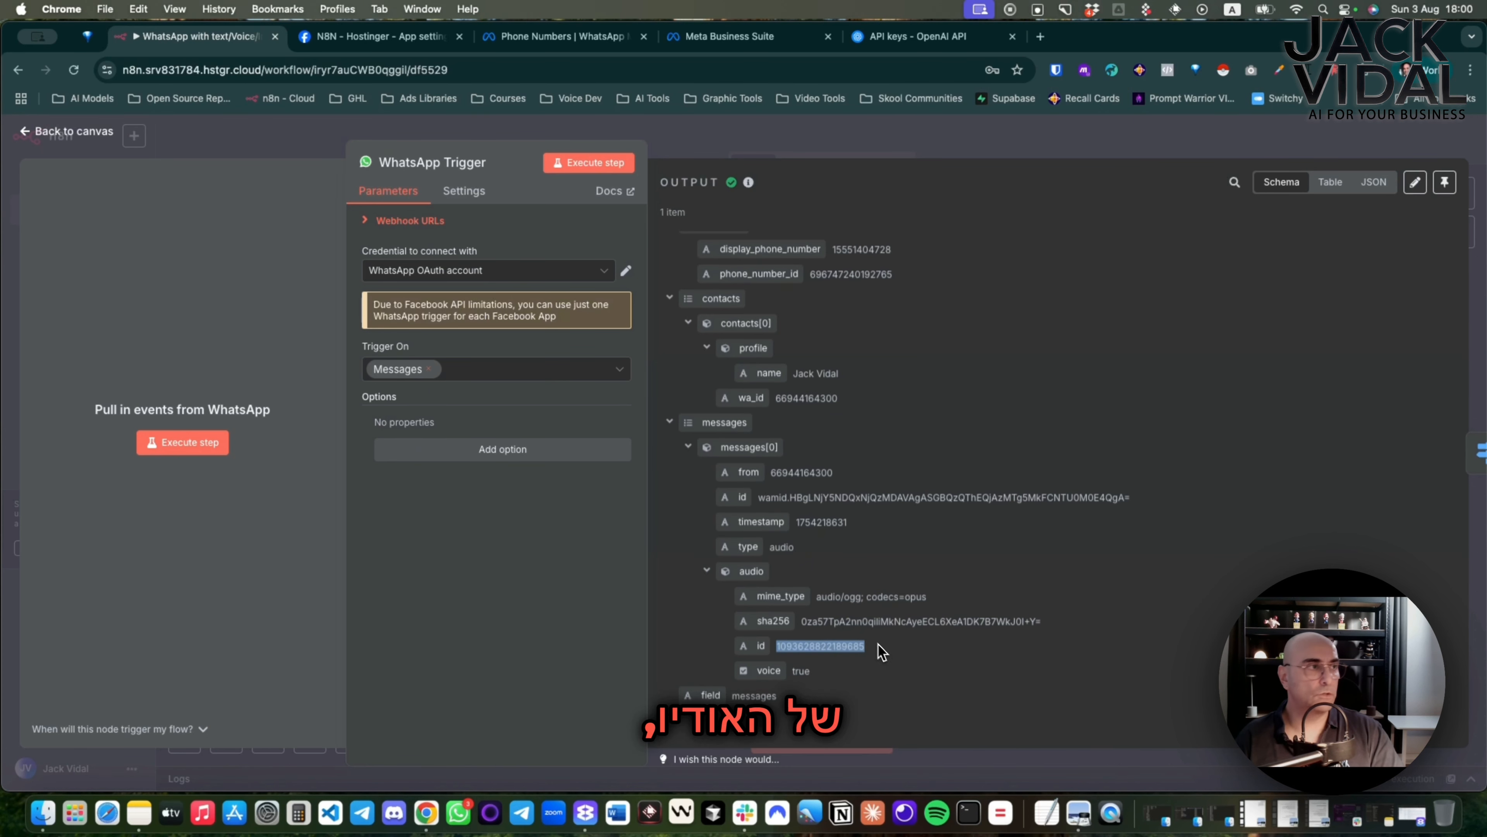
key(Escape)
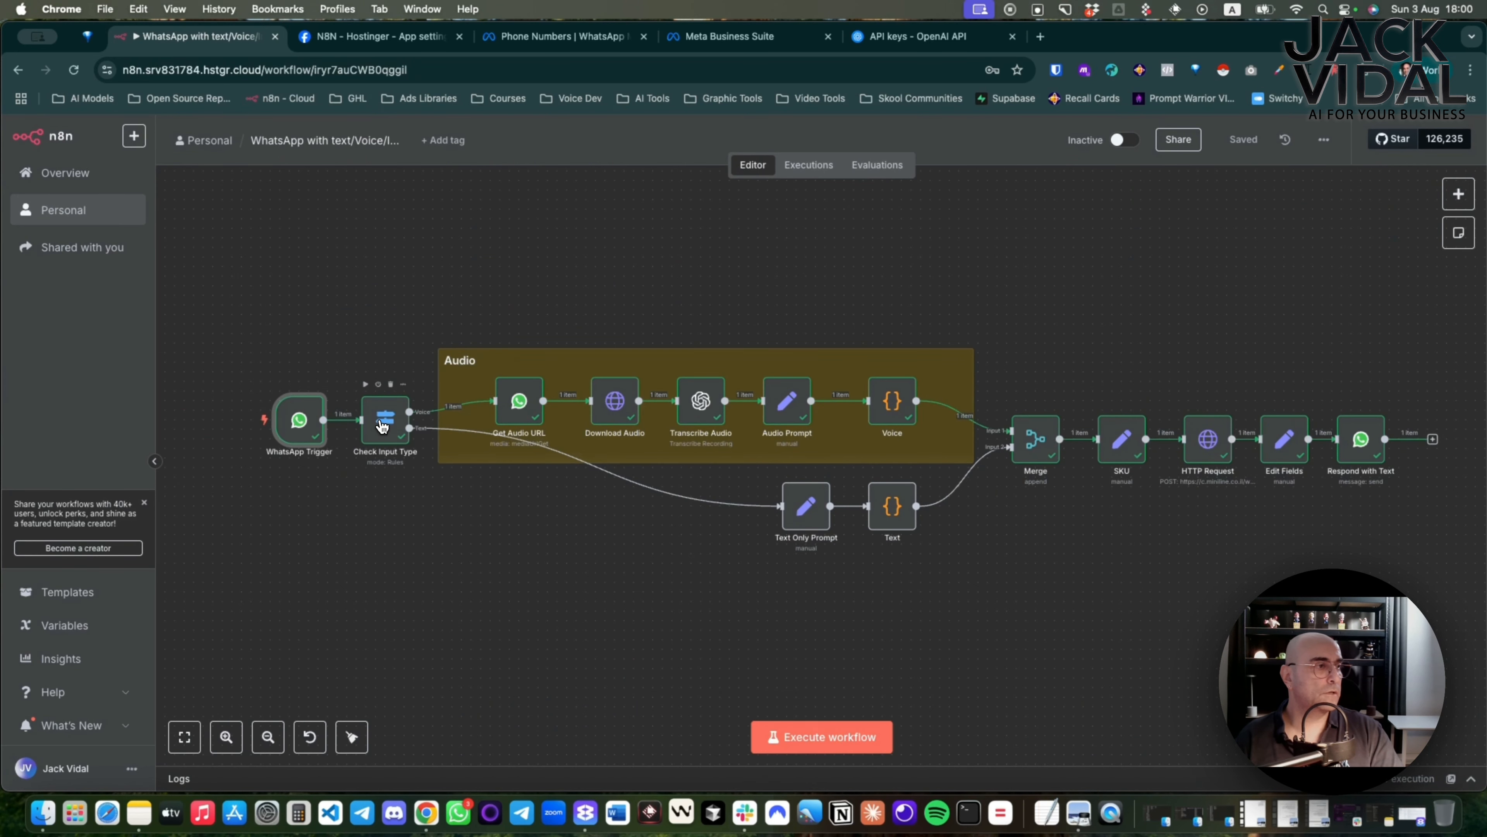
- Review the Check Input Type routing rules and the Get Audio URL node settings
double_click(383, 428)
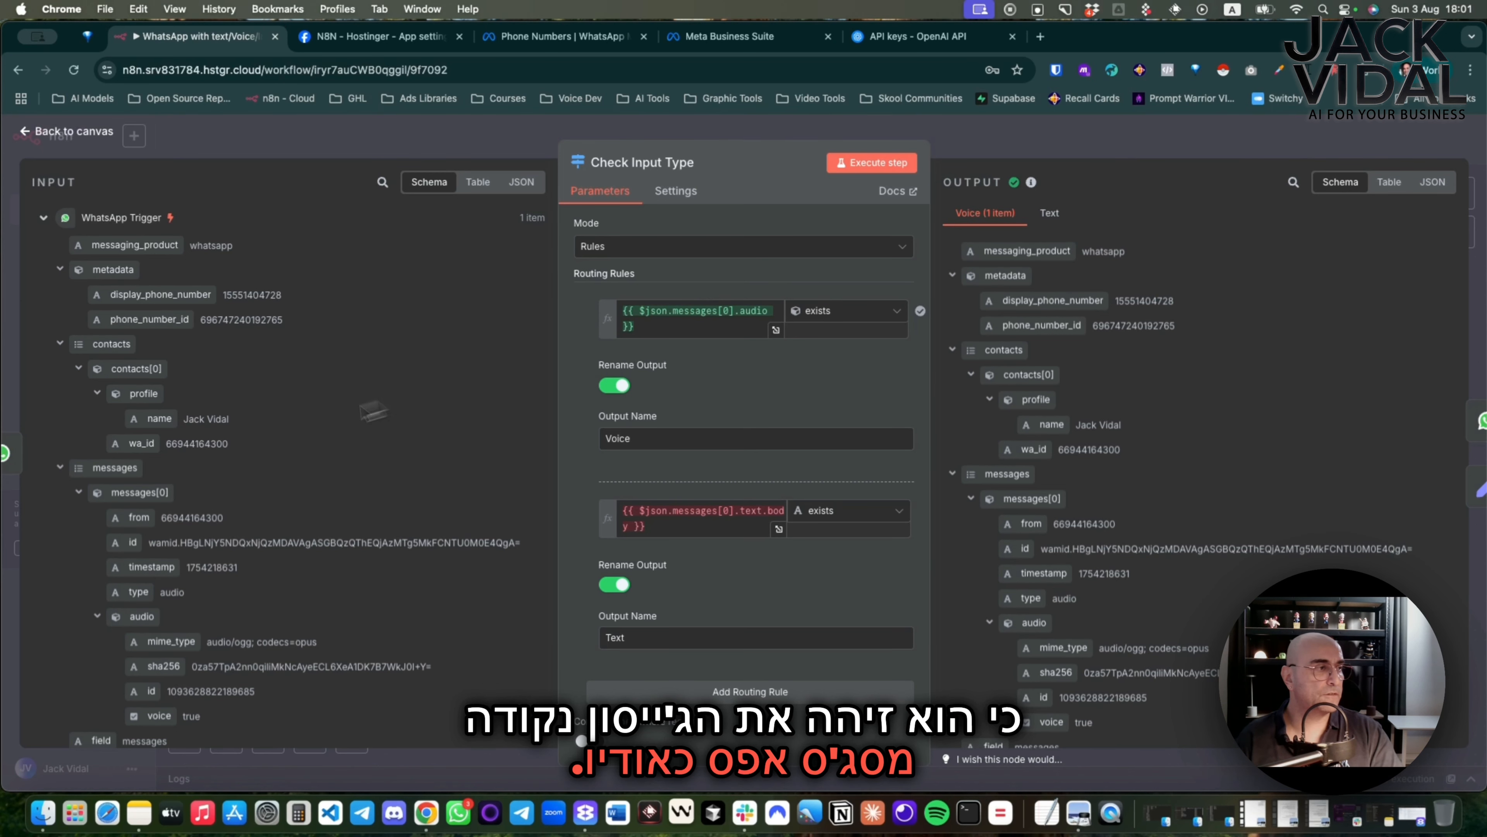
scroll(143, 545, down, 2)
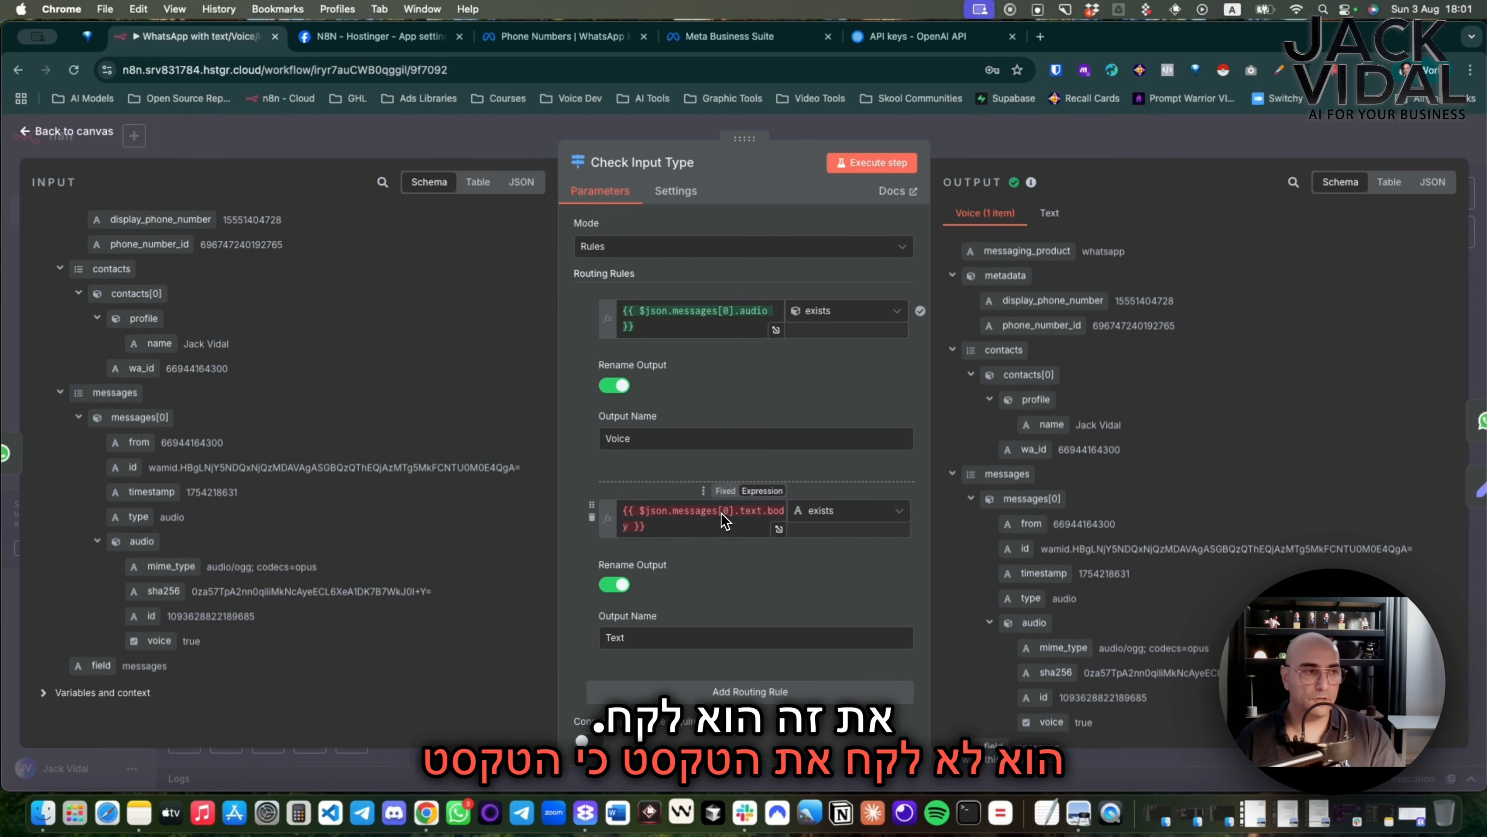
key(Escape)
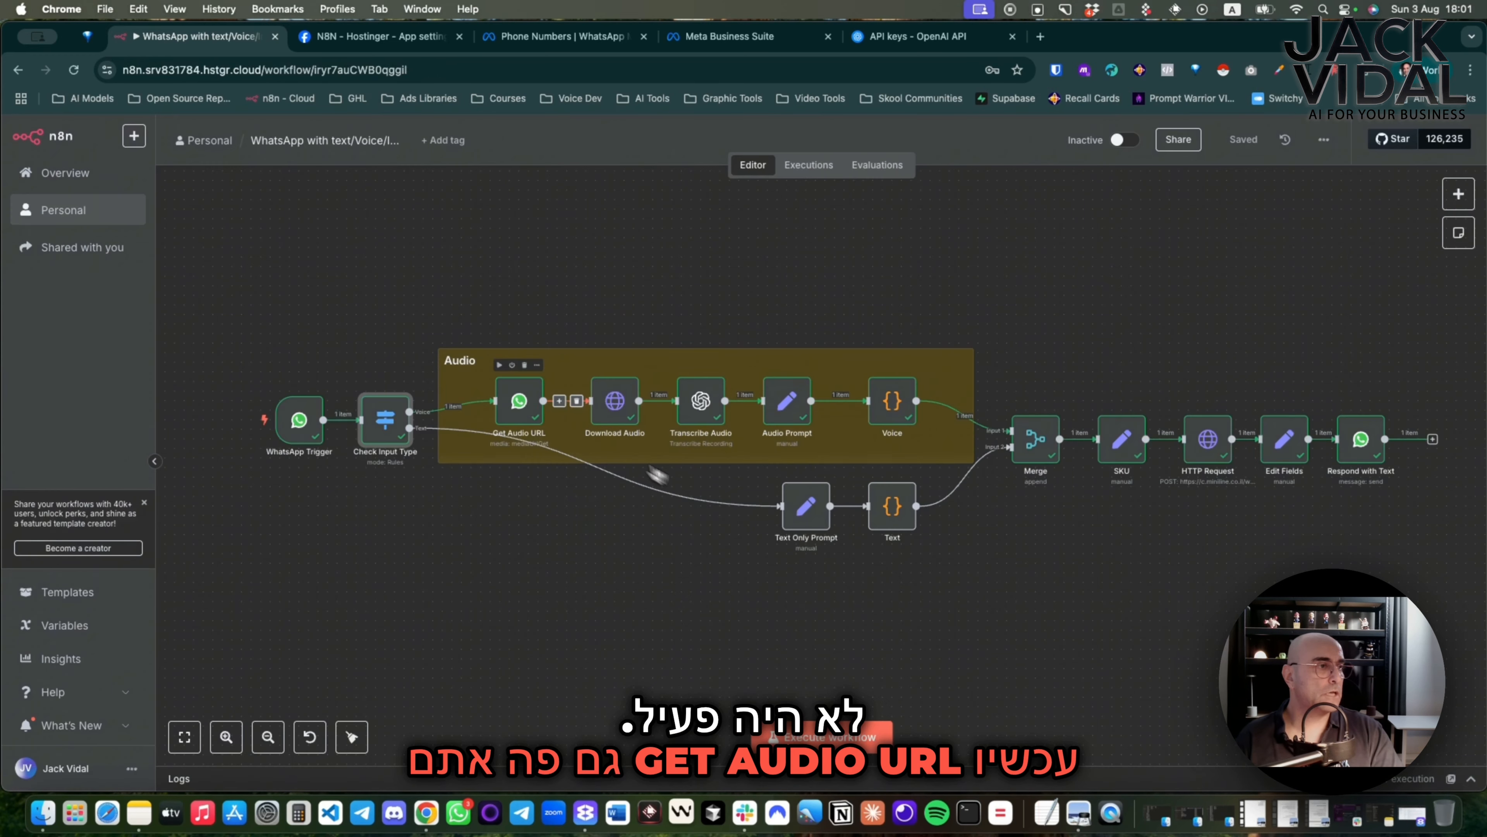
double_click(518, 400)
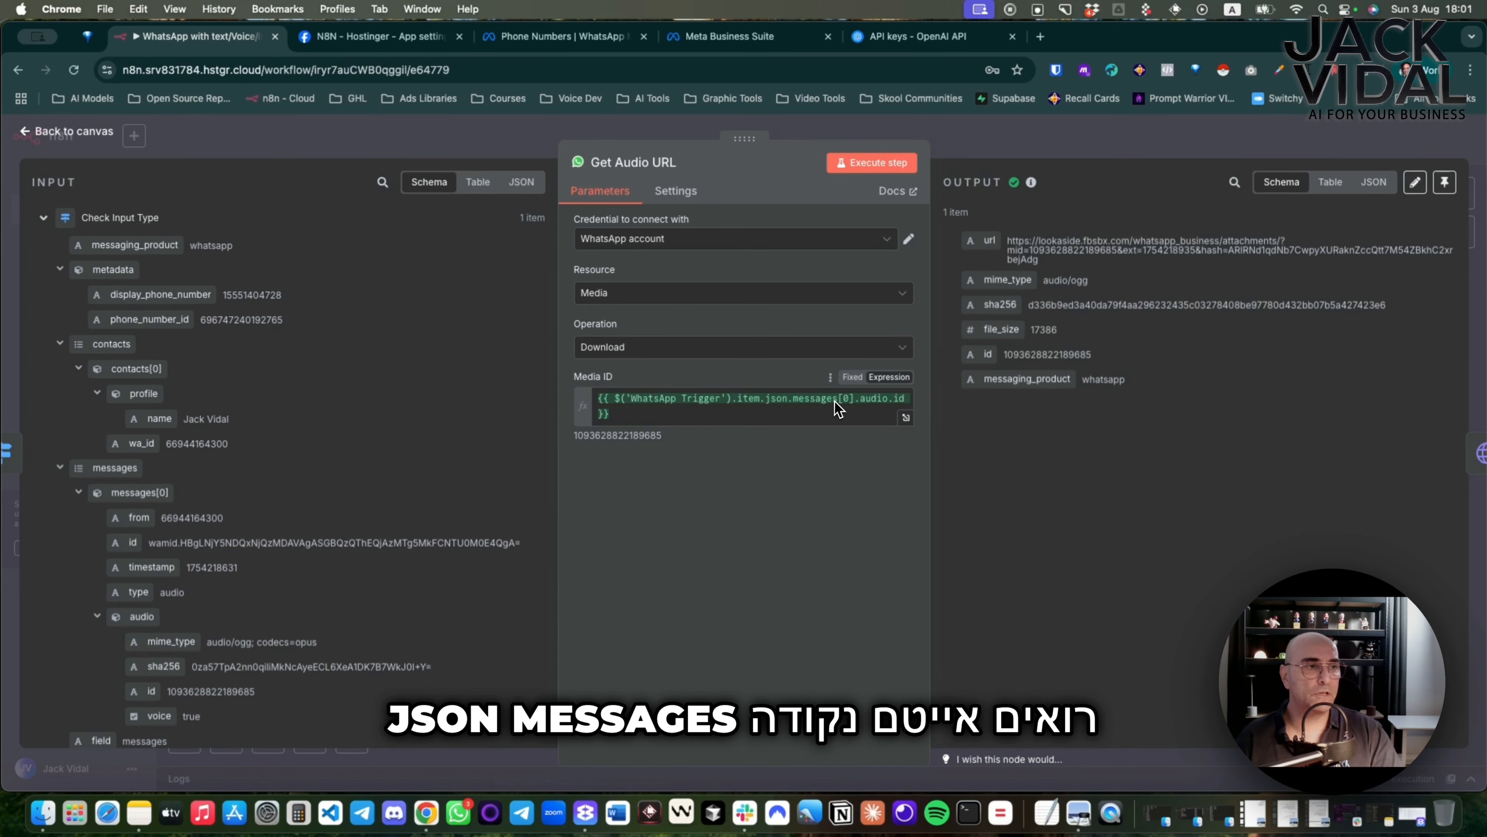
scroll(169, 563, down, 3)
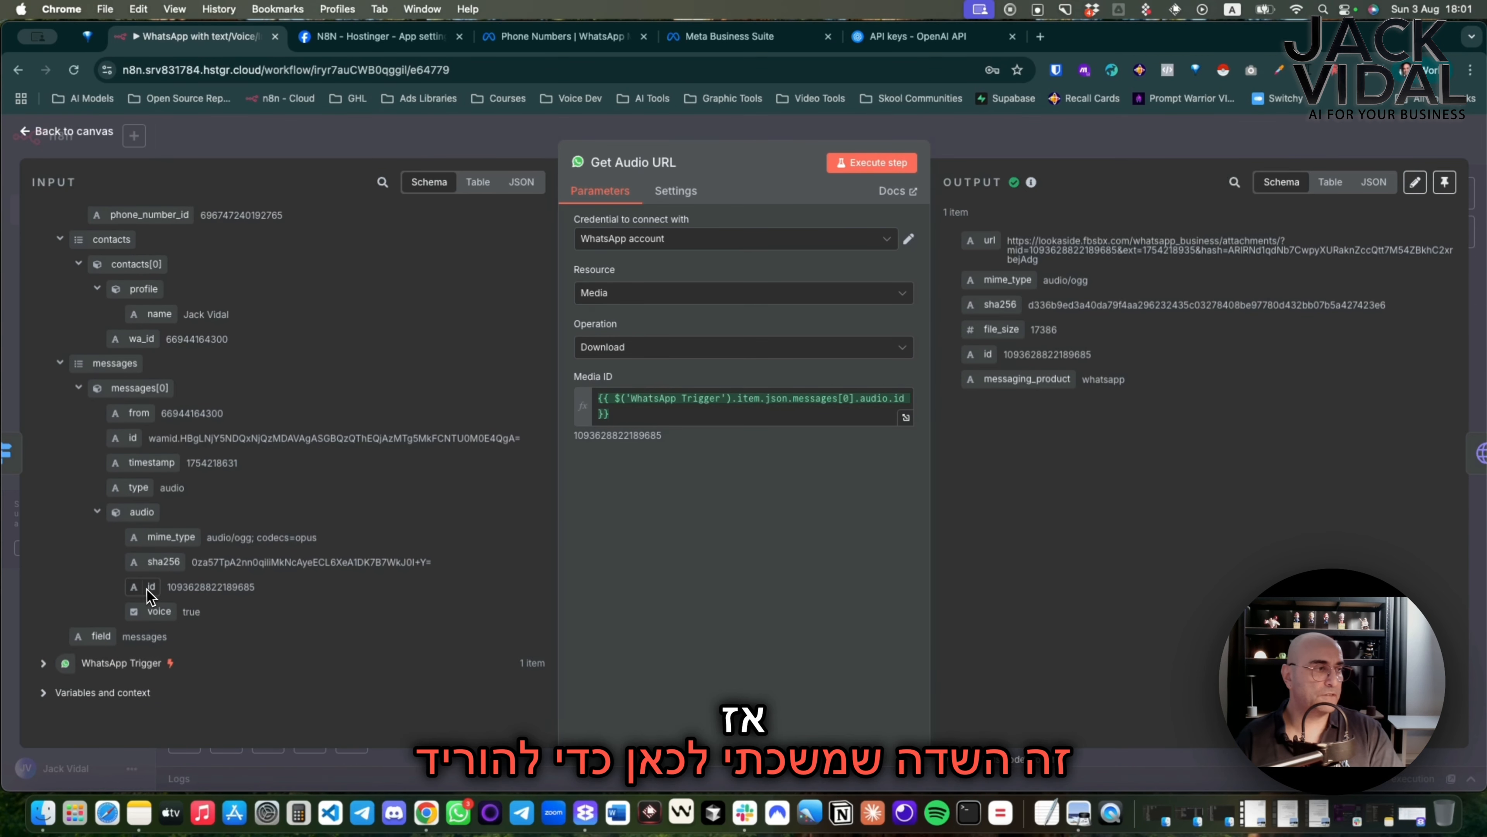
click(27, 136)
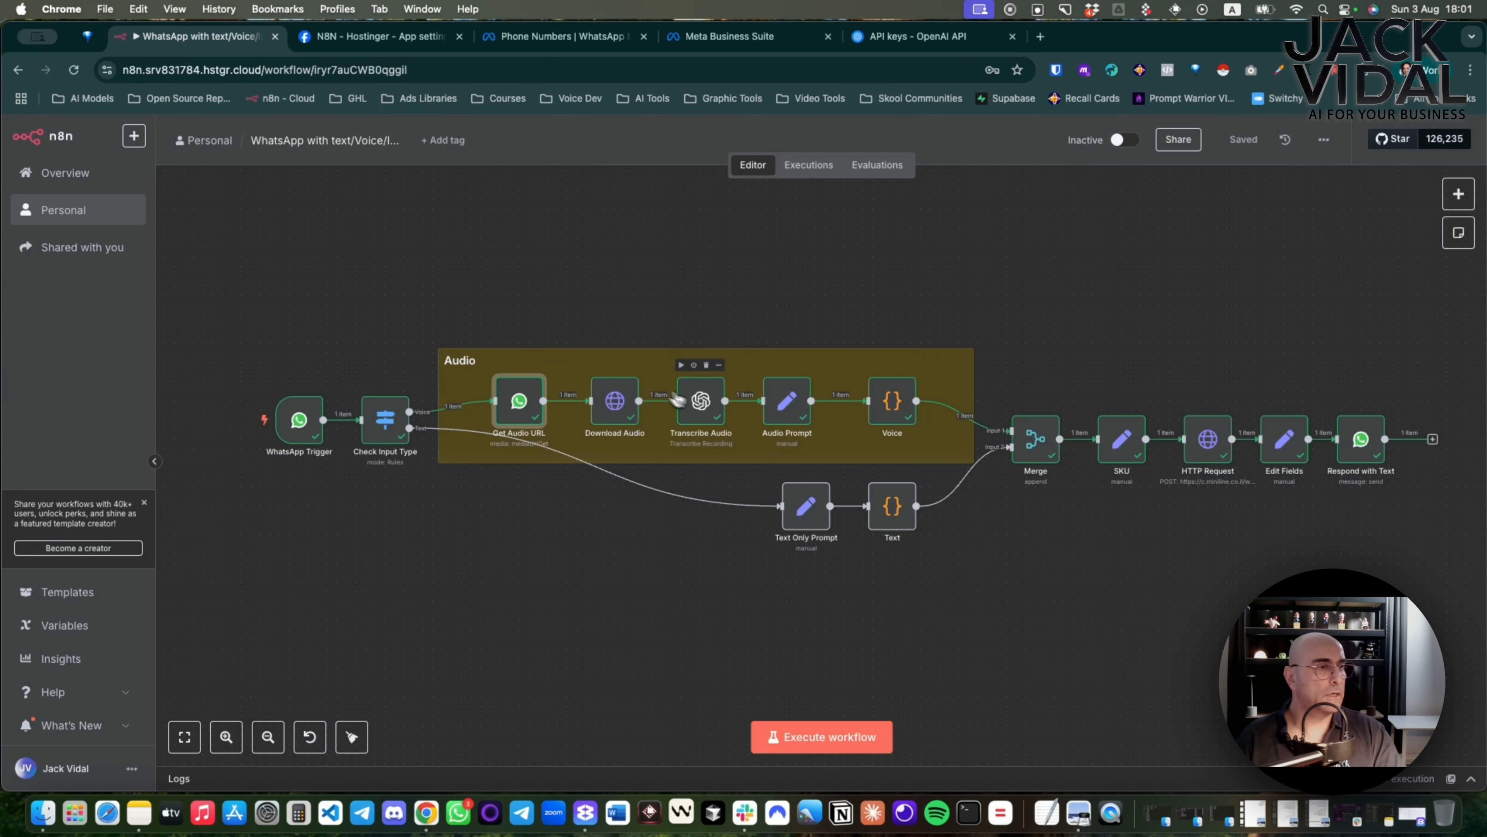
- Inspect the Transcribe Audio output showing the voice message as Hebrew text
double_click(702, 408)
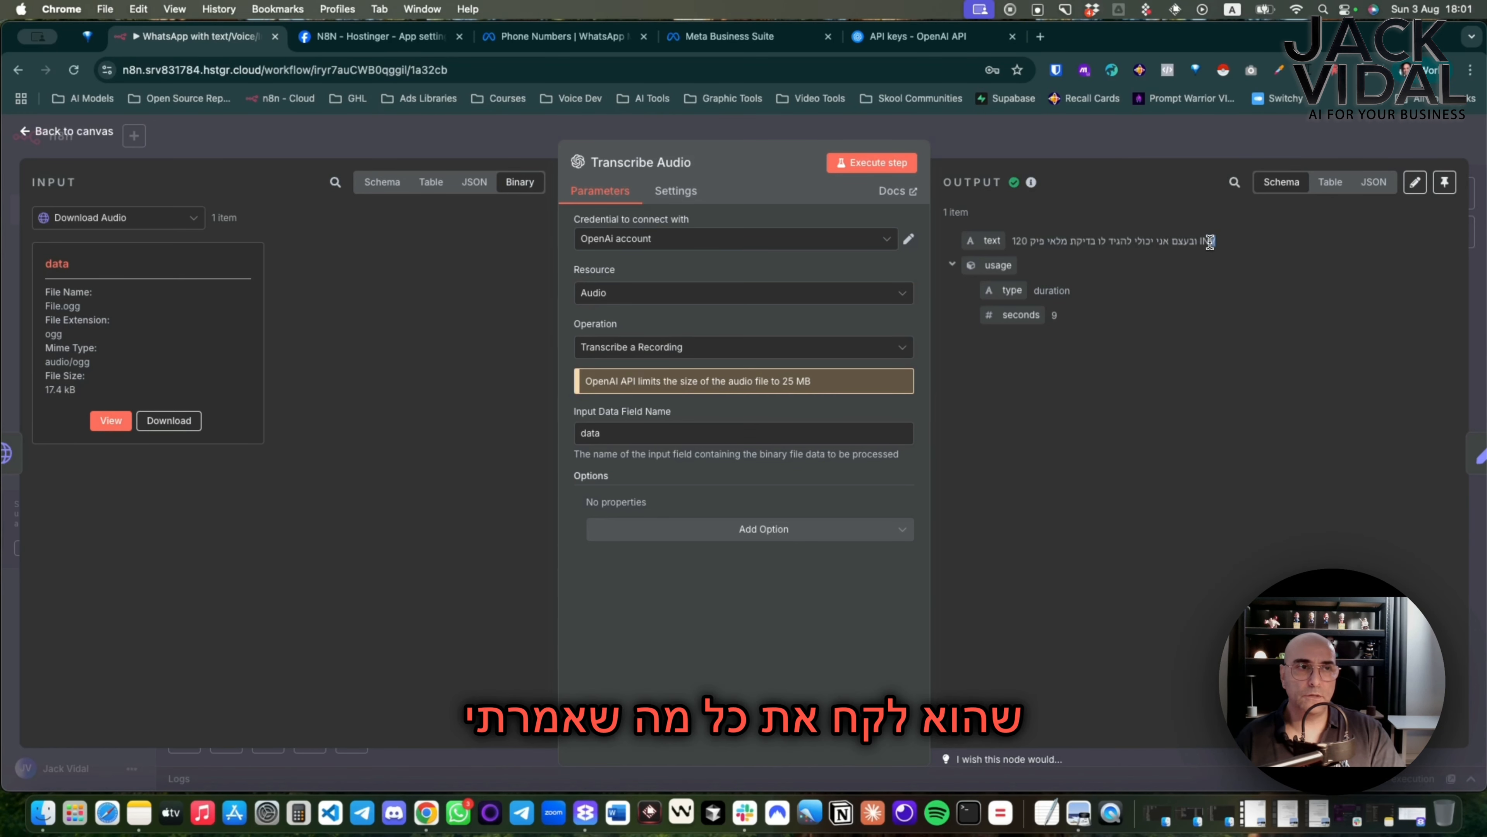
drag(1209, 241, 1064, 243)
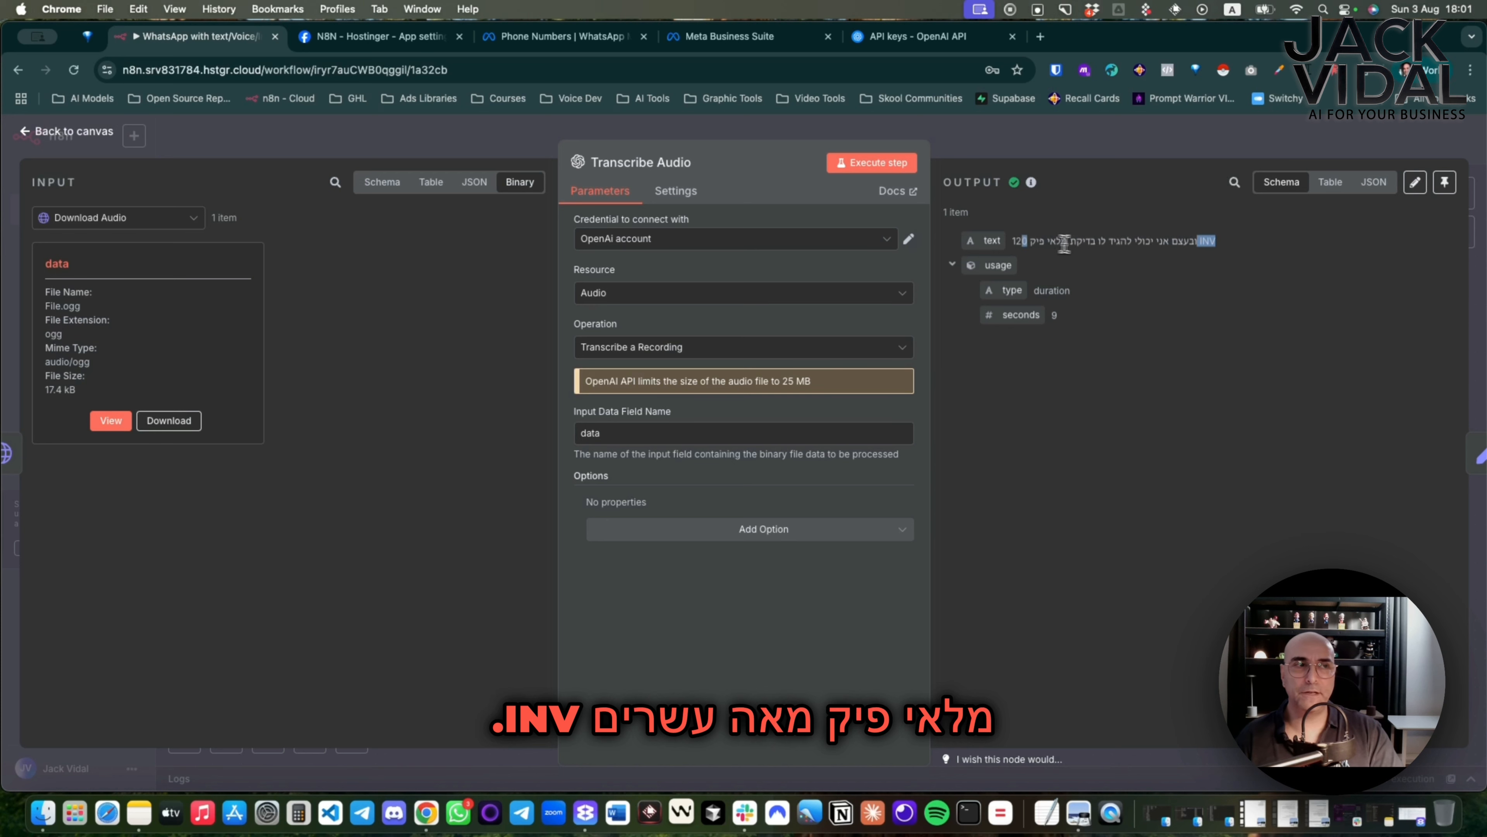
click(1220, 246)
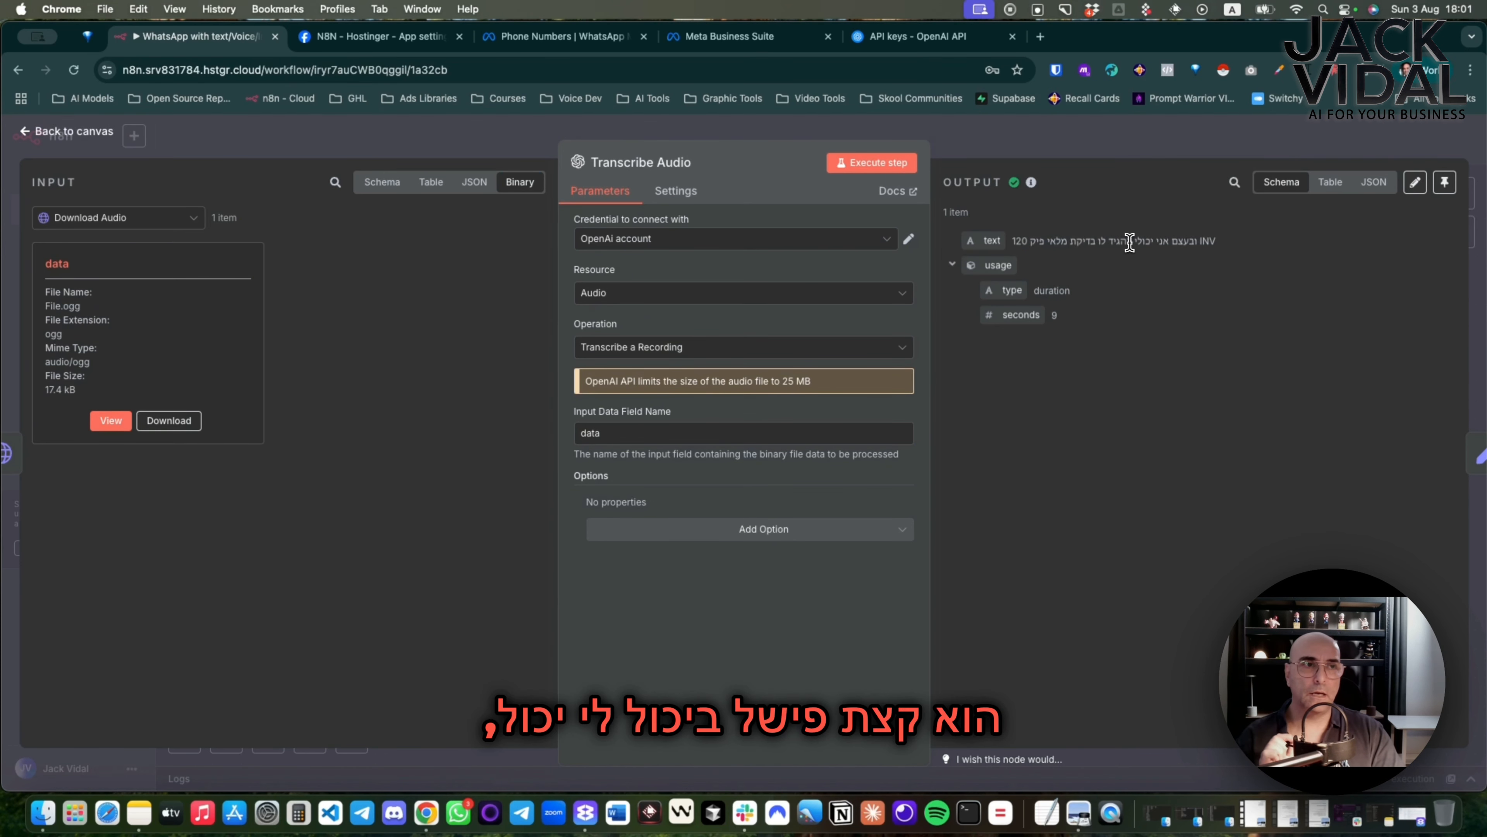
drag(1159, 243, 1129, 242)
click(1079, 245)
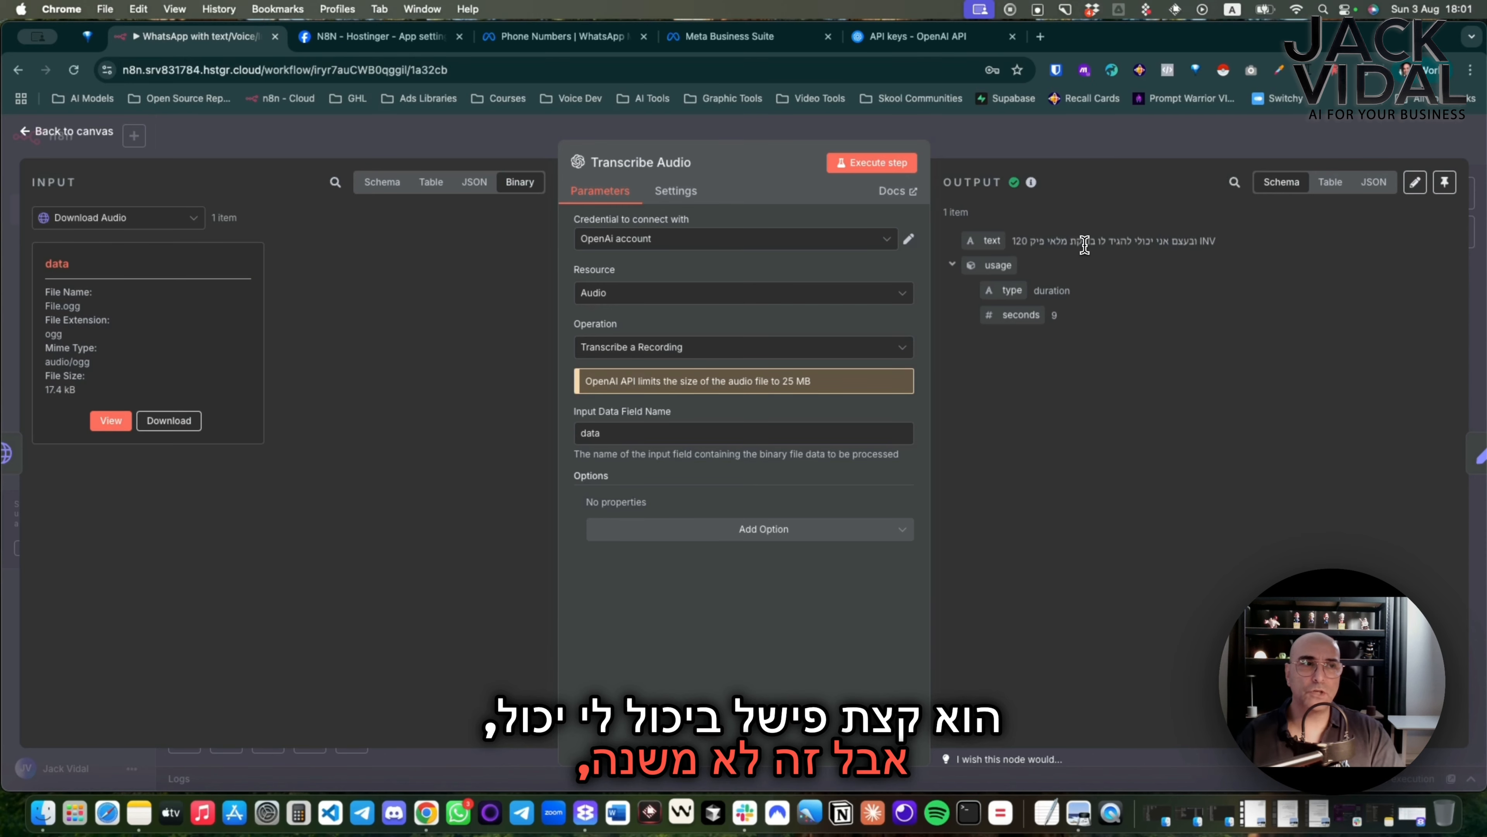
click(35, 139)
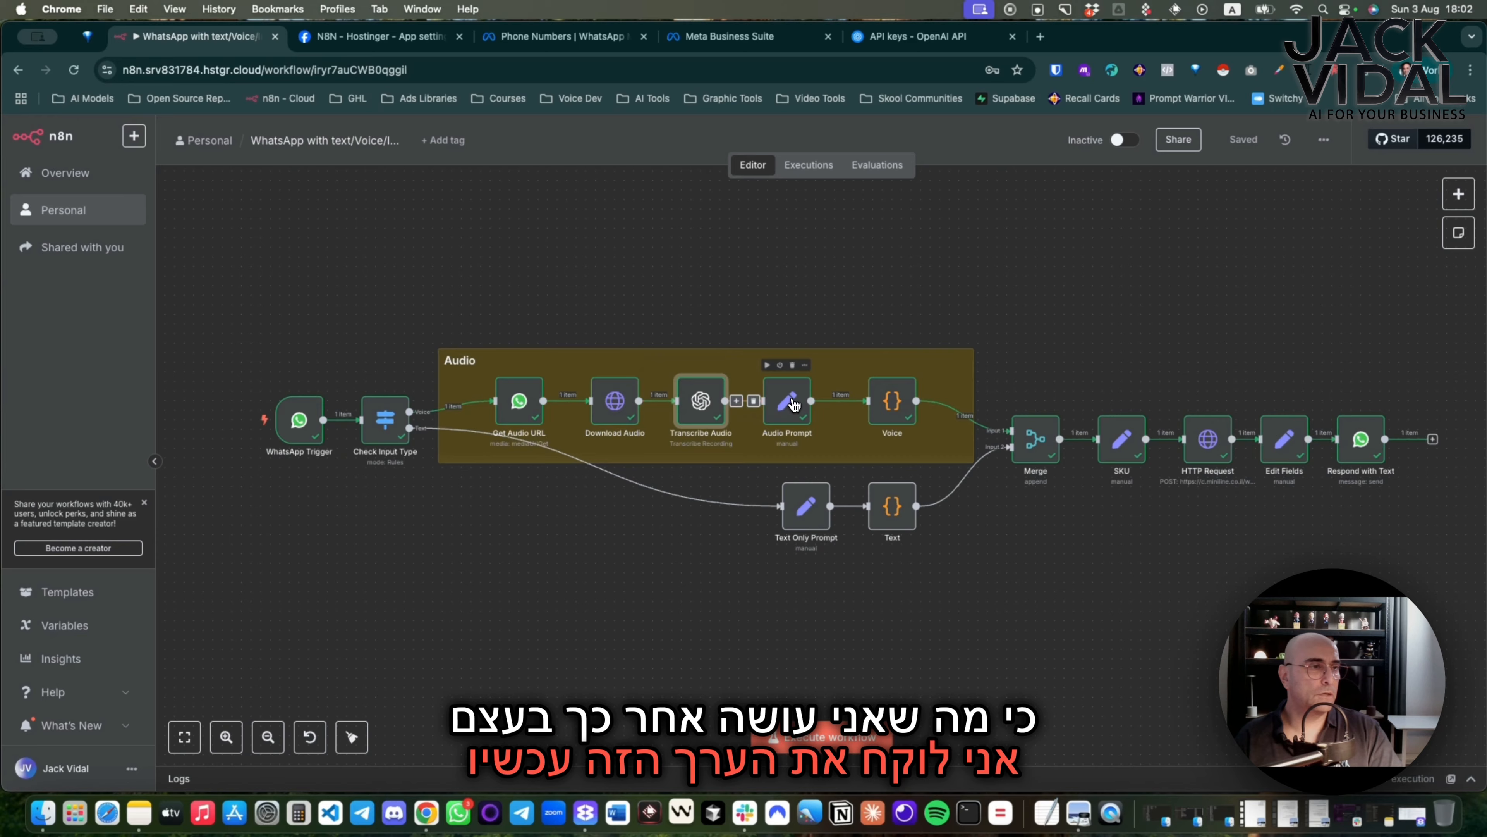
- Inspect the Audio Prompt output and the Voice node's extracted SKU PEAK120INV
double_click(787, 400)
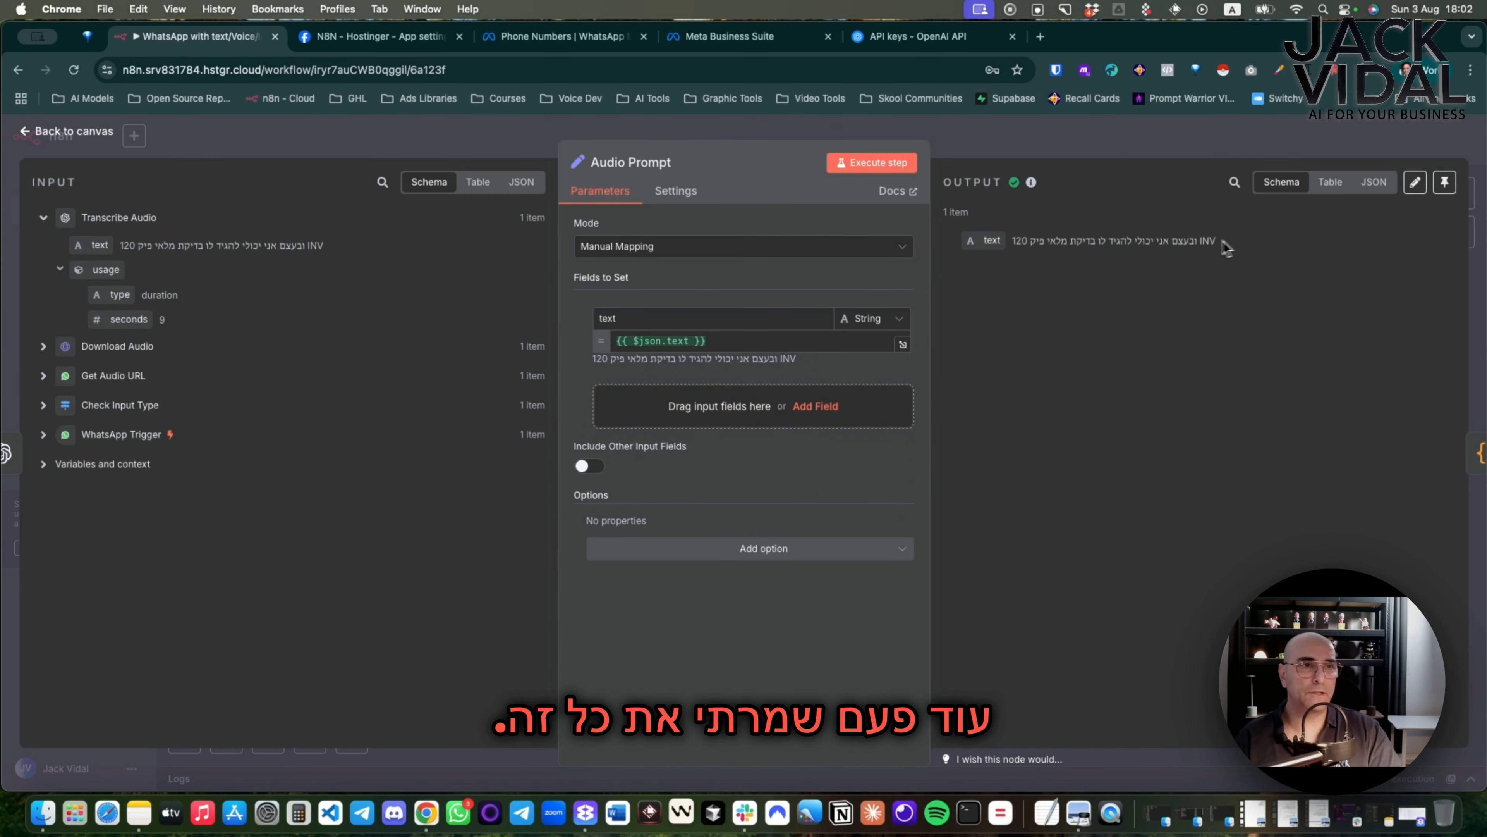
drag(1220, 241, 998, 242)
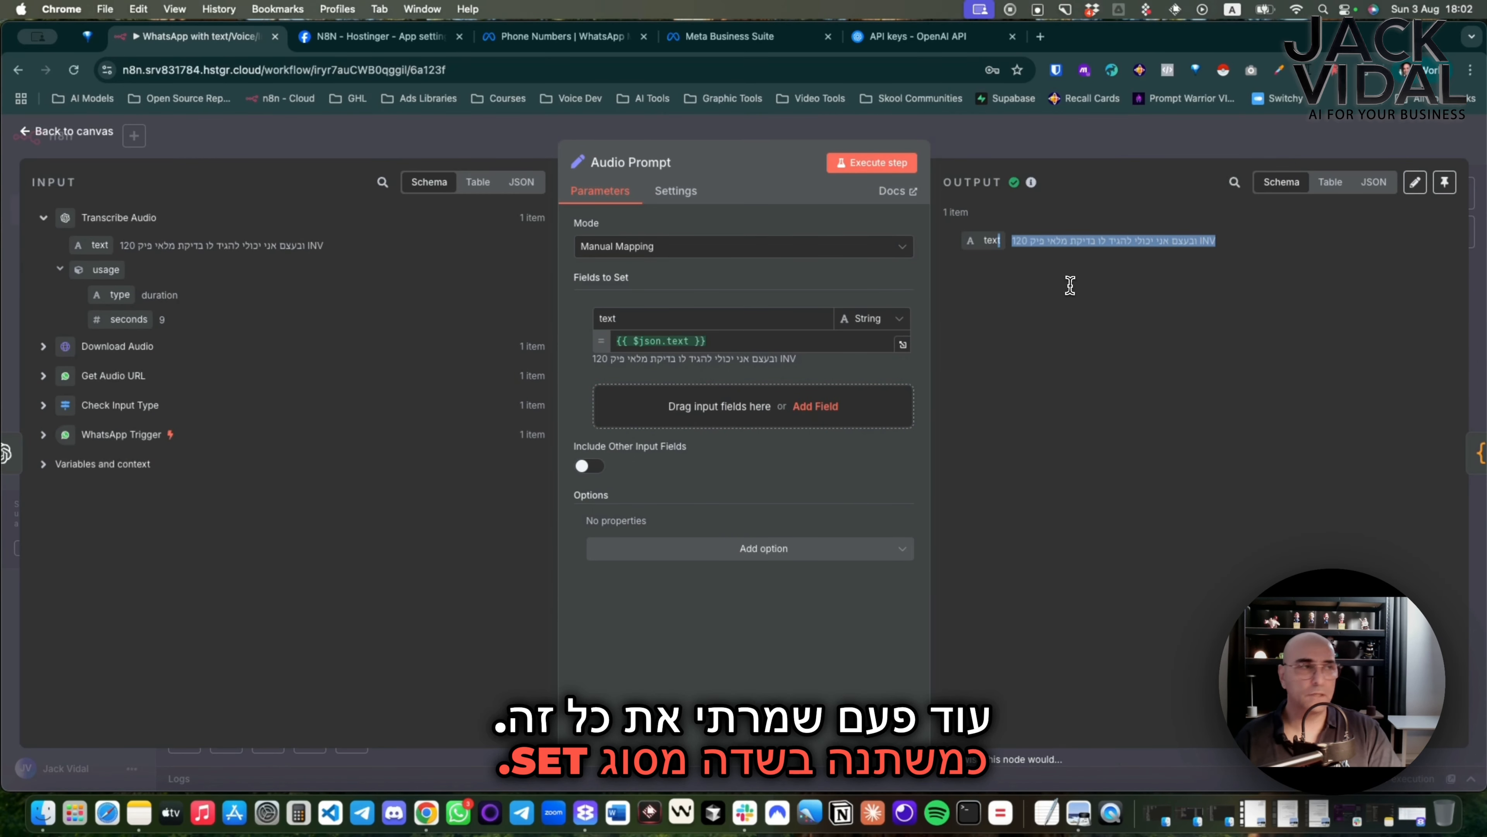
click(26, 136)
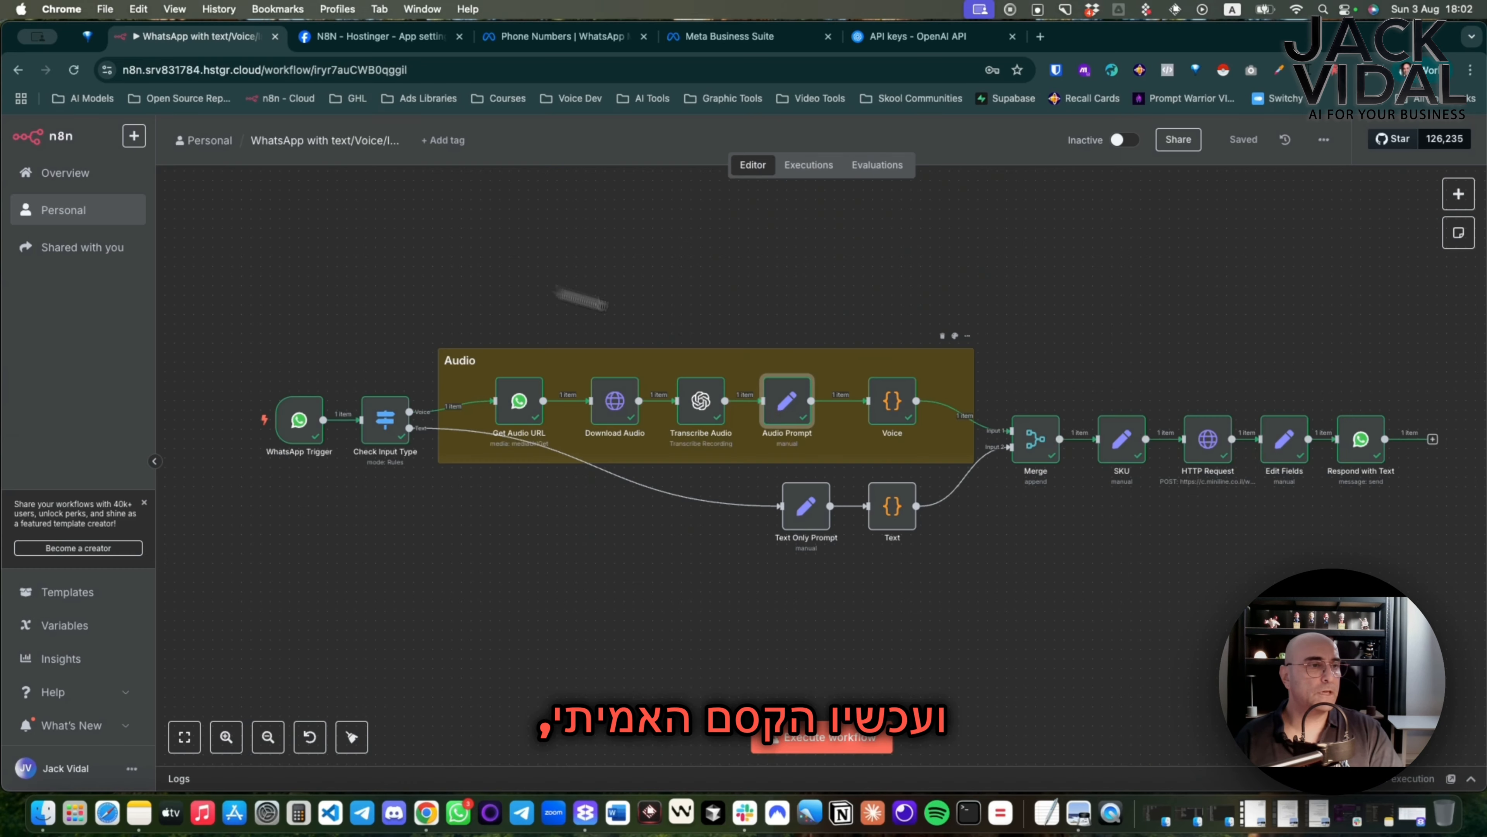
double_click(894, 404)
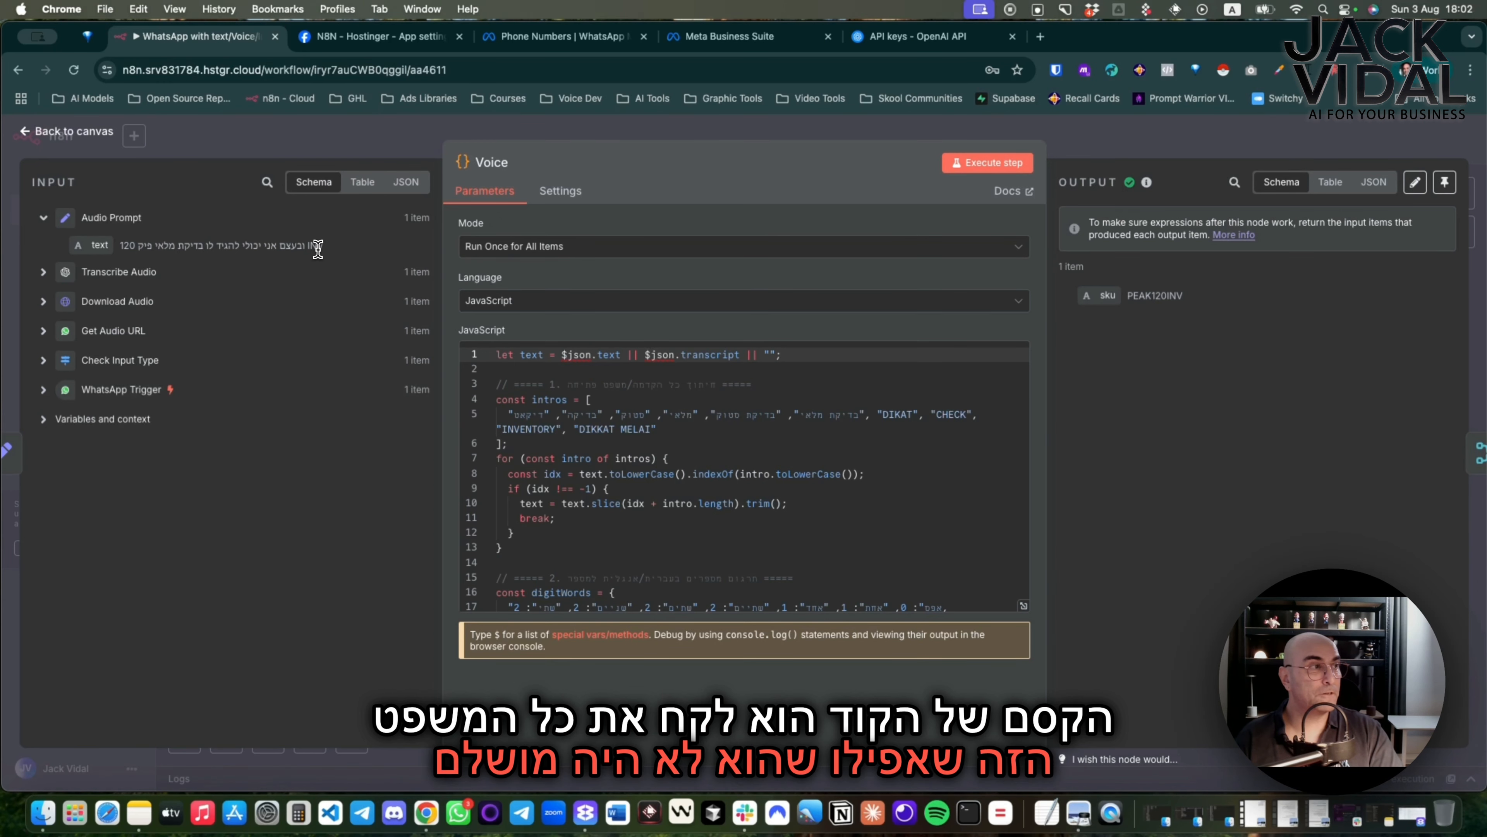
drag(313, 247, 190, 245)
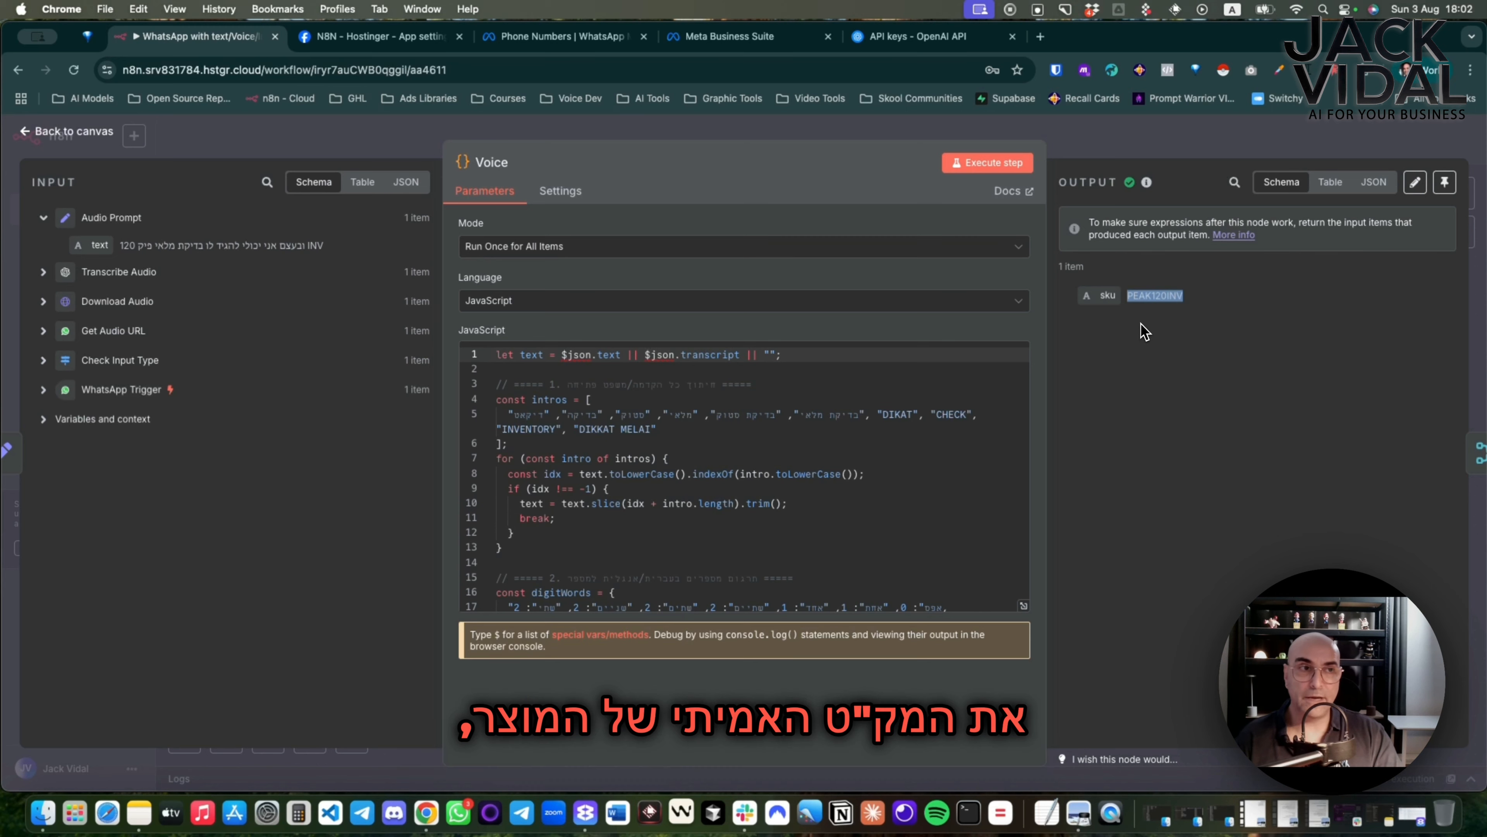
drag(1126, 297, 1189, 301)
click(73, 132)
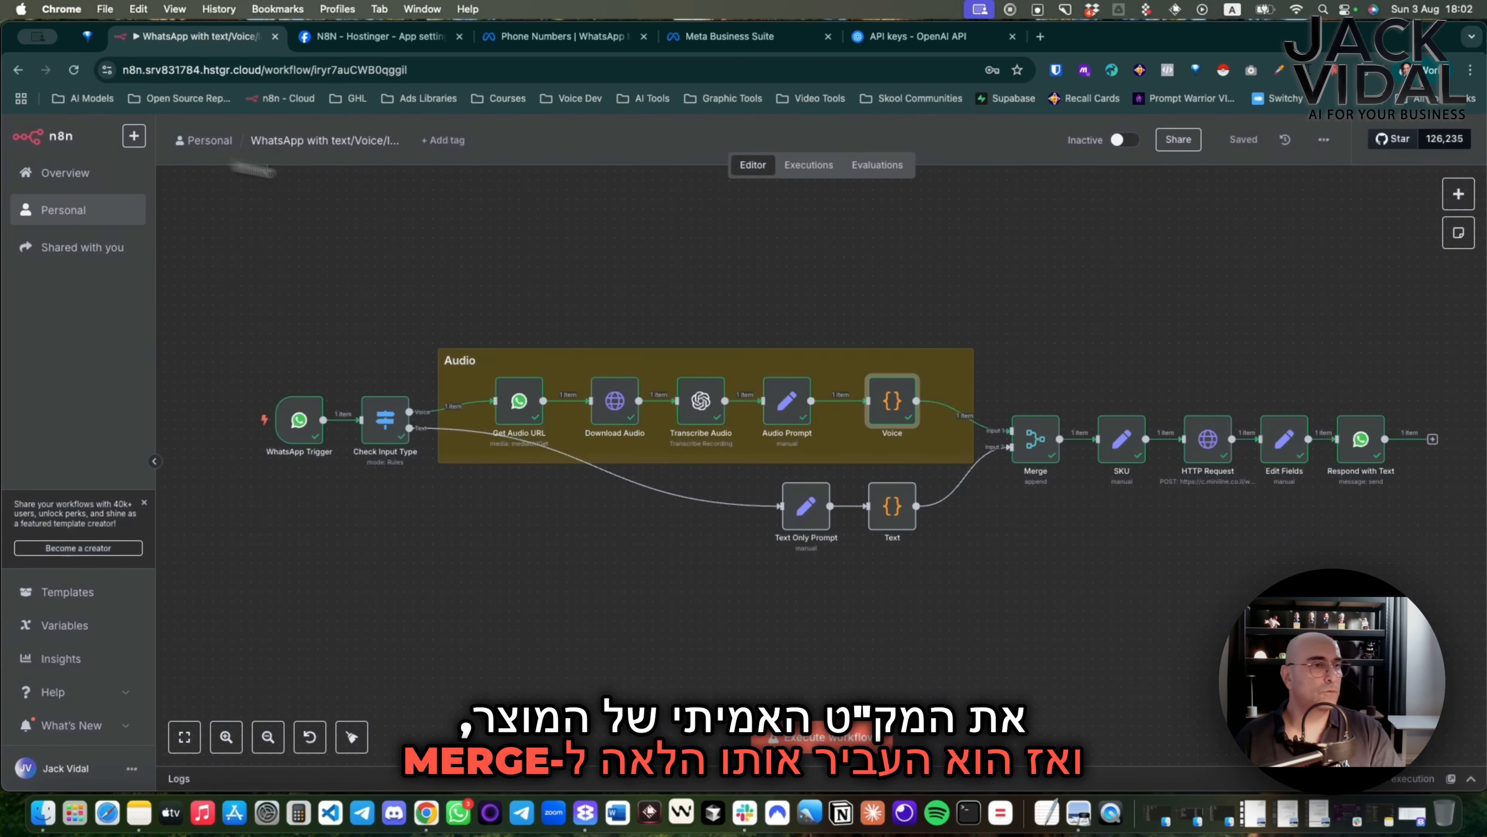
- Confirm the Merge node passes sku PEAK120INV and the SKU node stores it as inputSku
double_click(1044, 440)
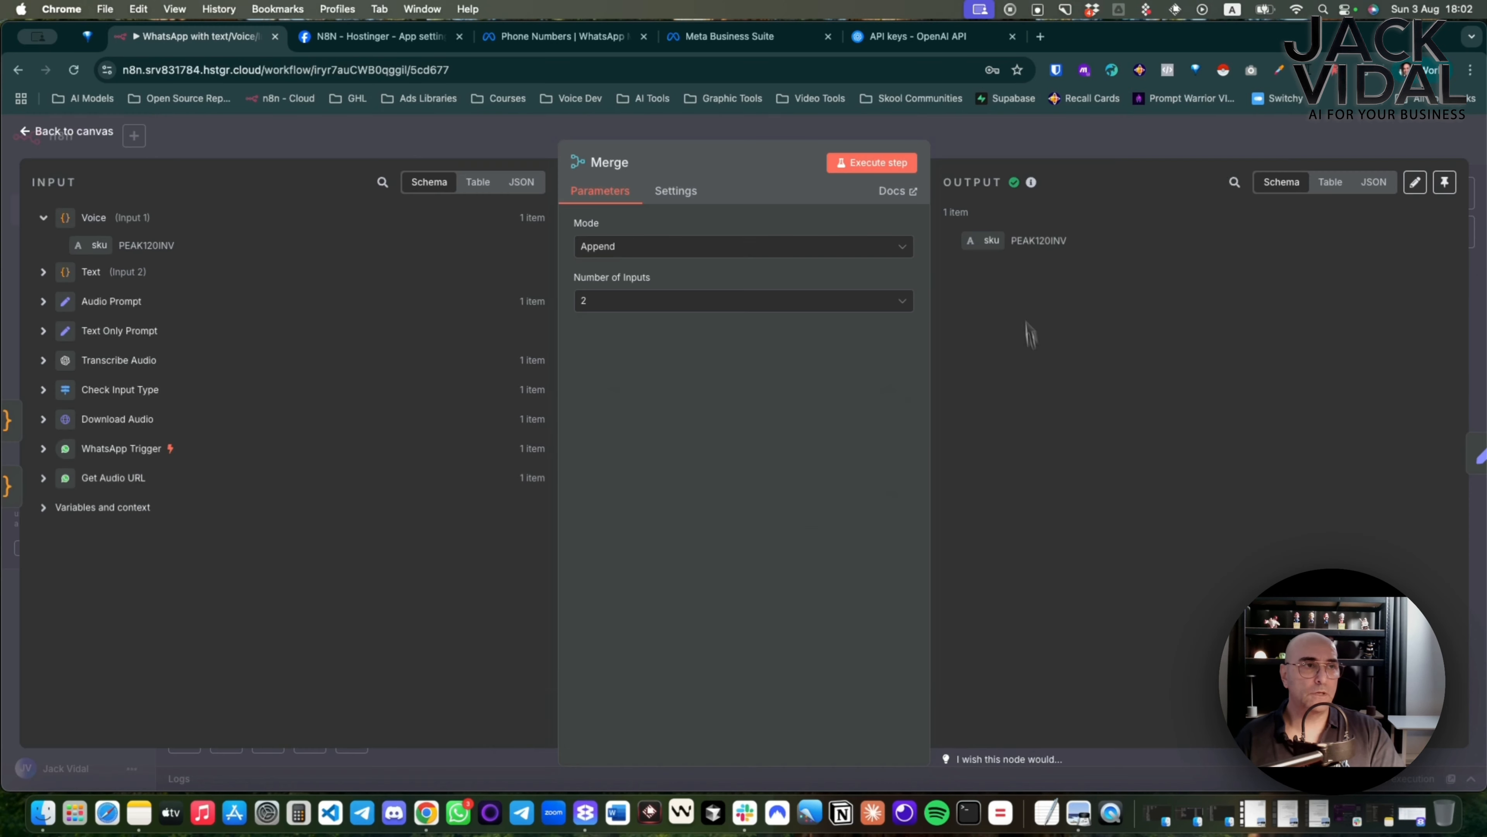
drag(1010, 241, 1073, 253)
key(Escape)
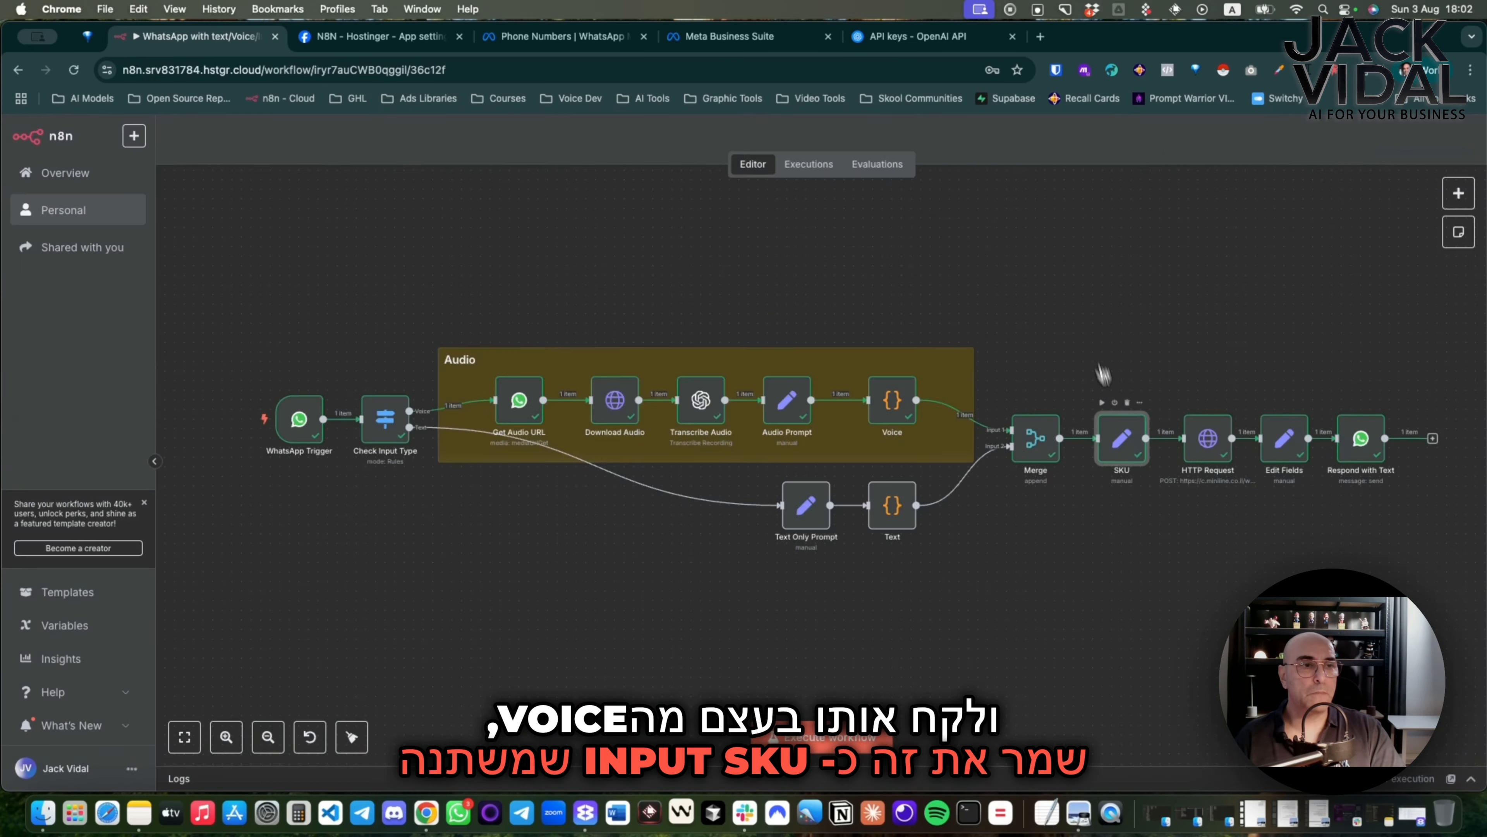
double_click(1114, 436)
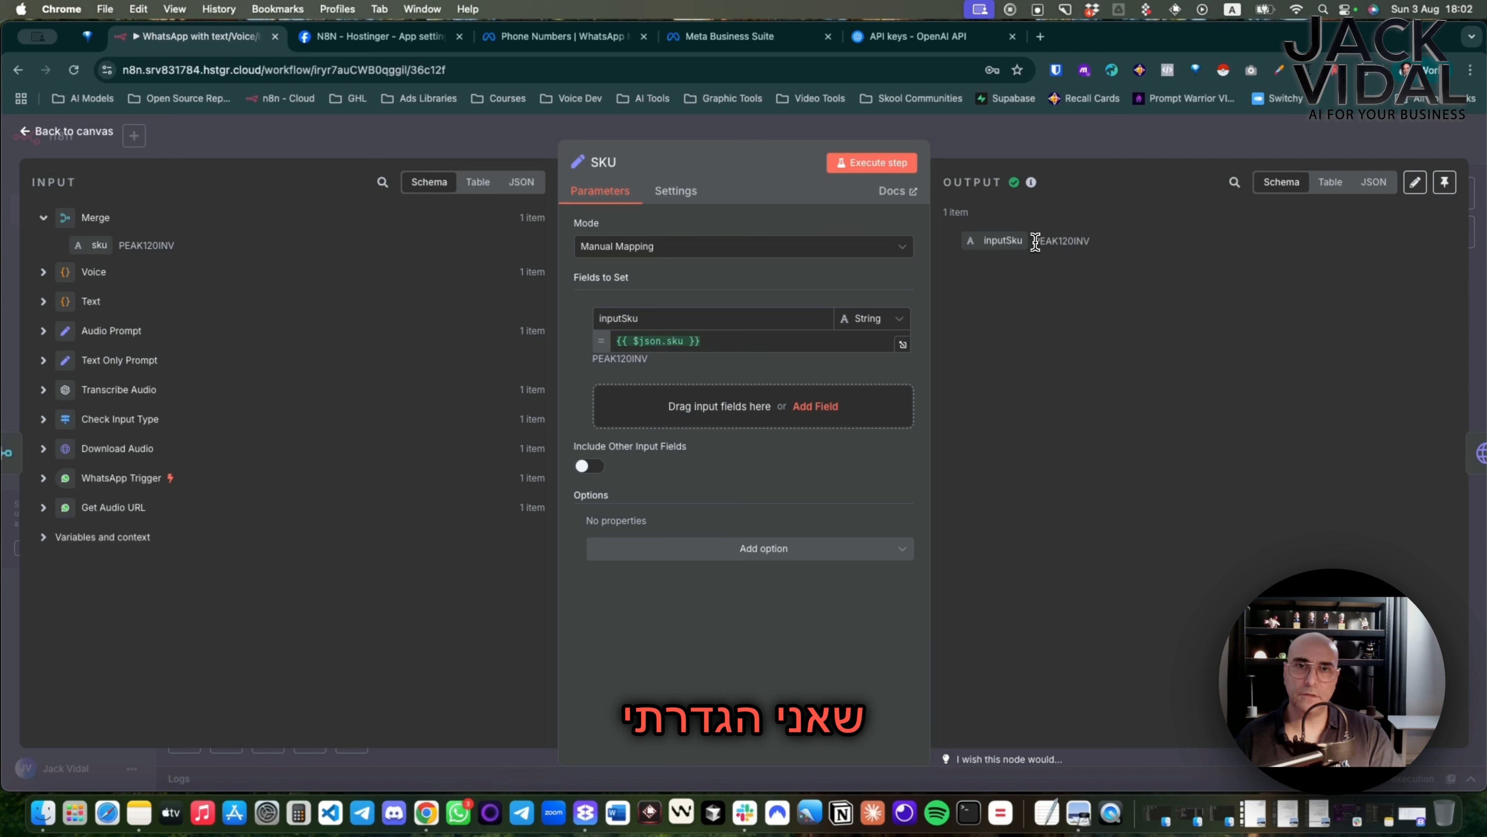
drag(1035, 241, 1096, 252)
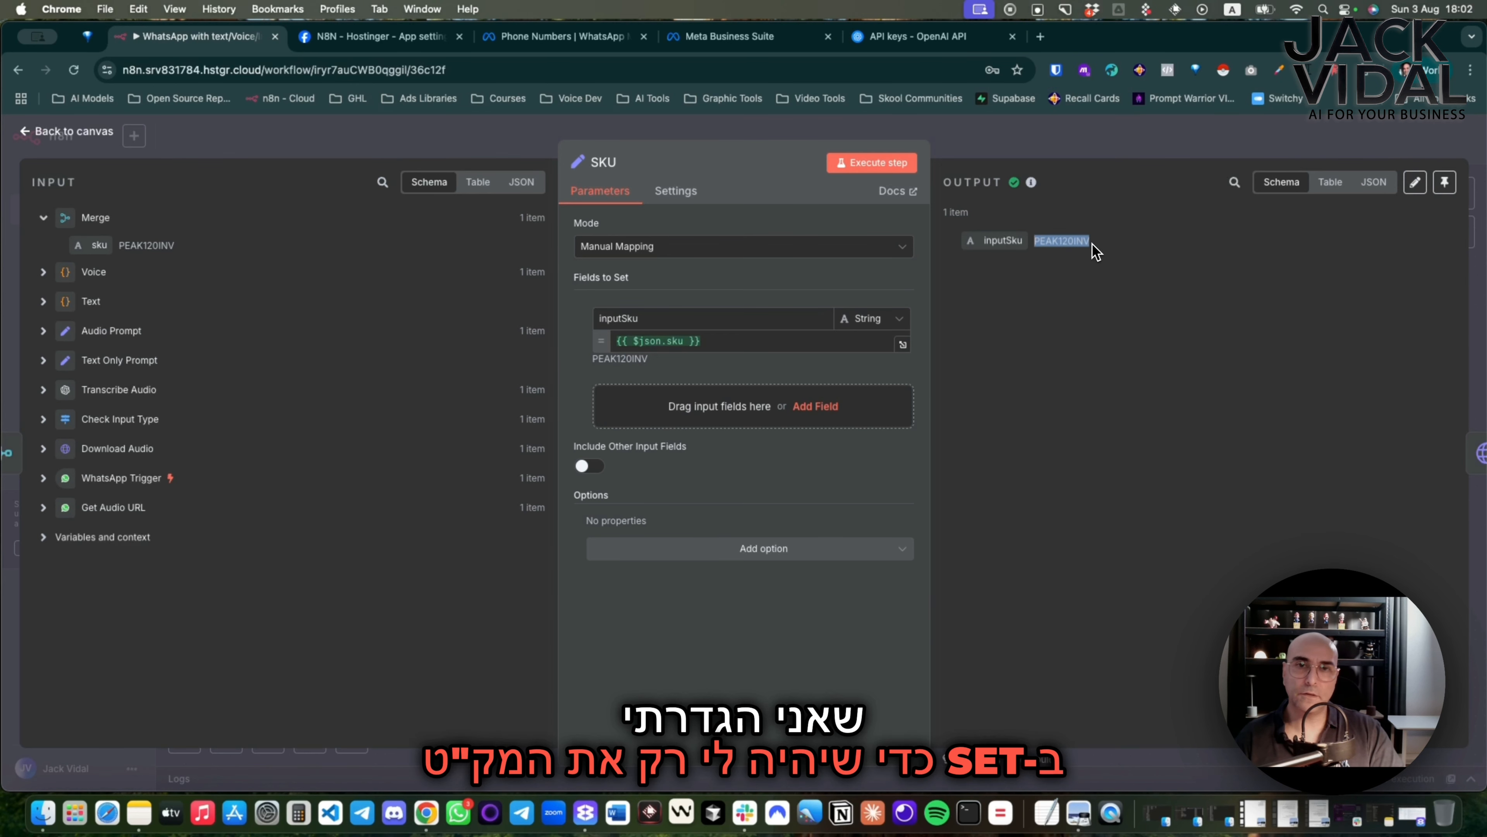
key(Escape)
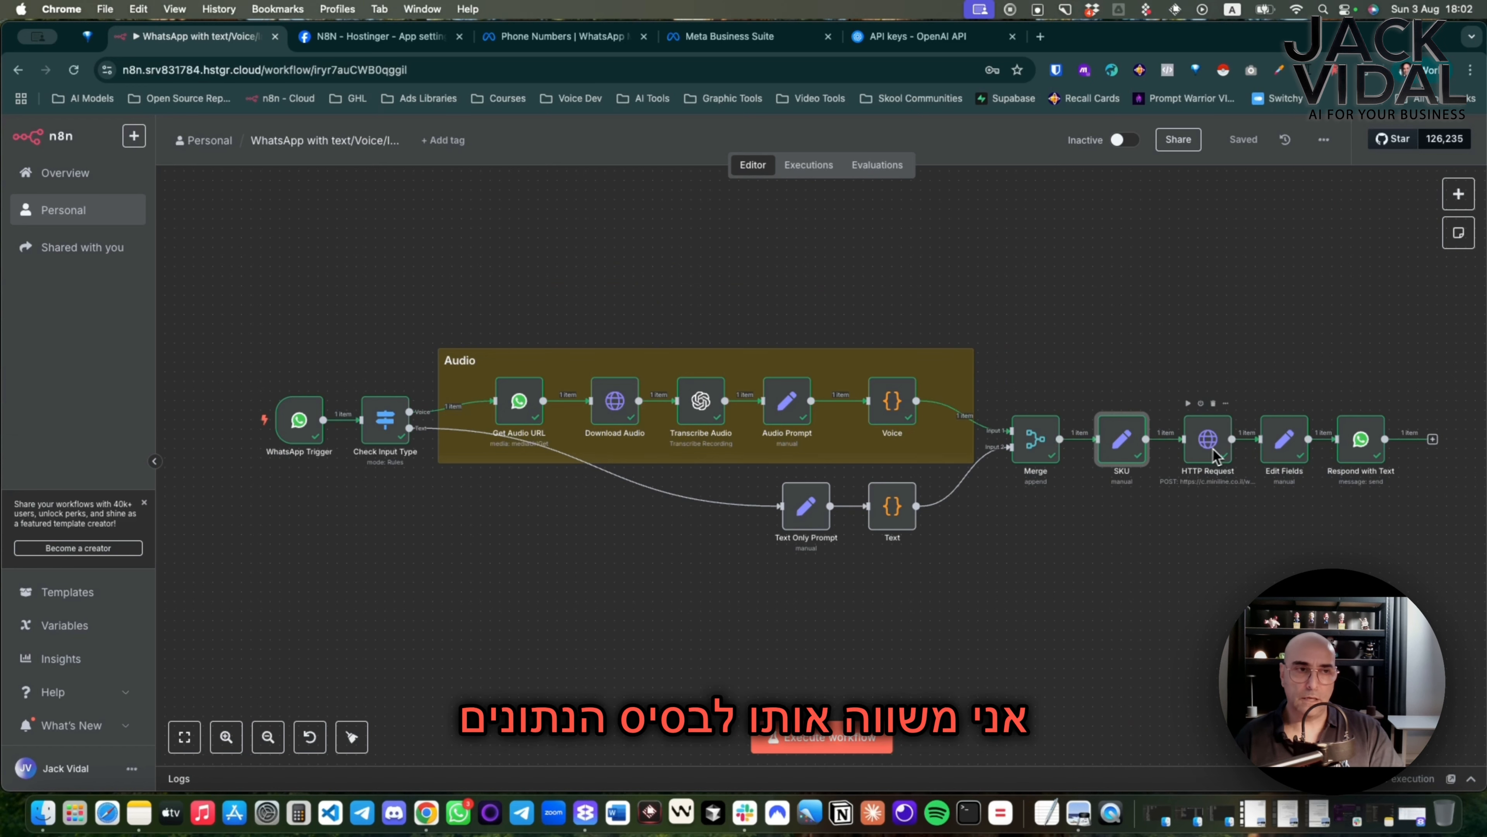
- Preview the Edit Fields message expression result with PEAK120INV's product details and price 2100
double_click(1284, 439)
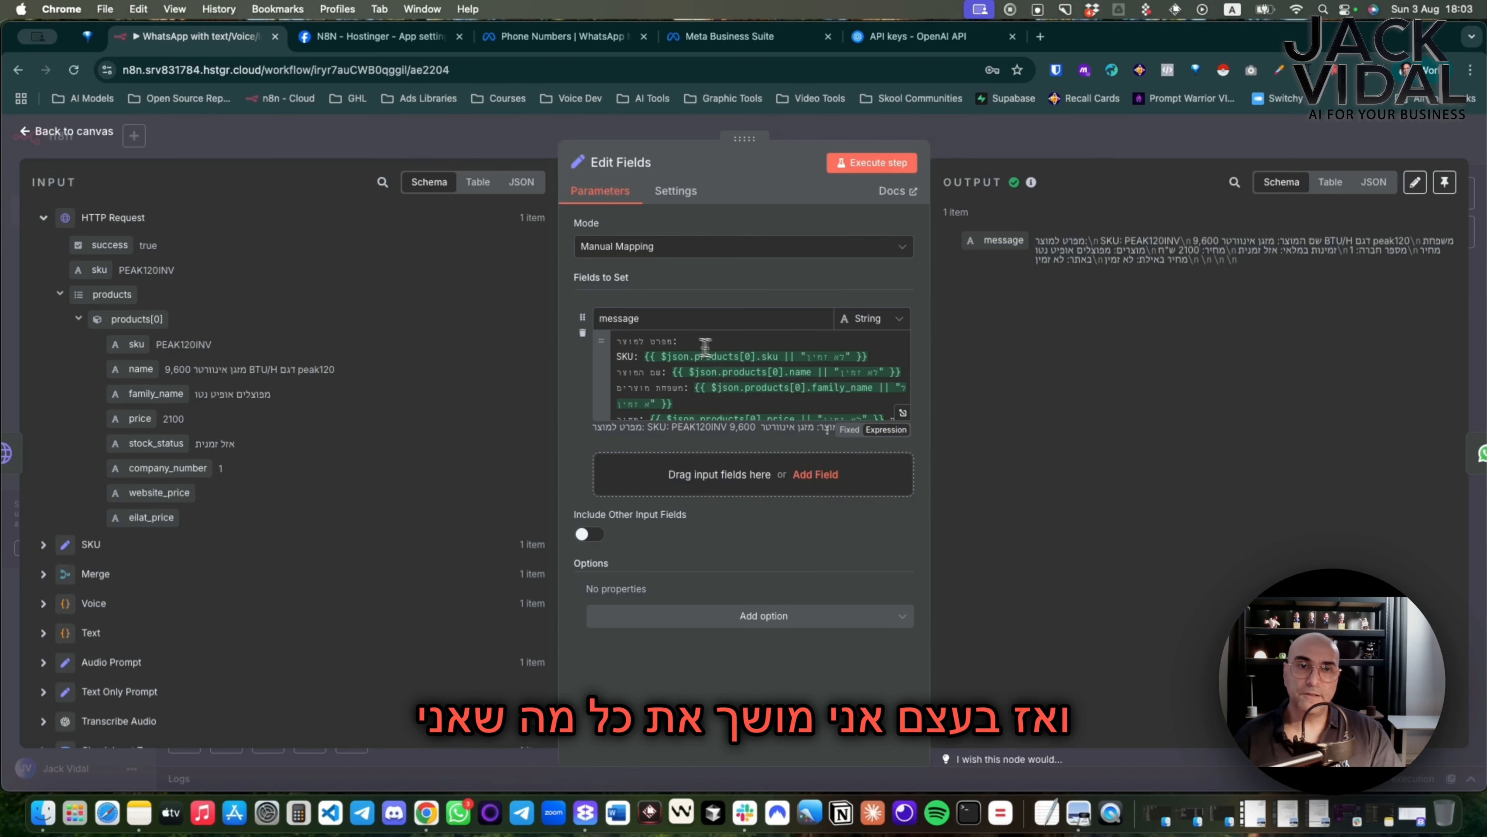
click(684, 341)
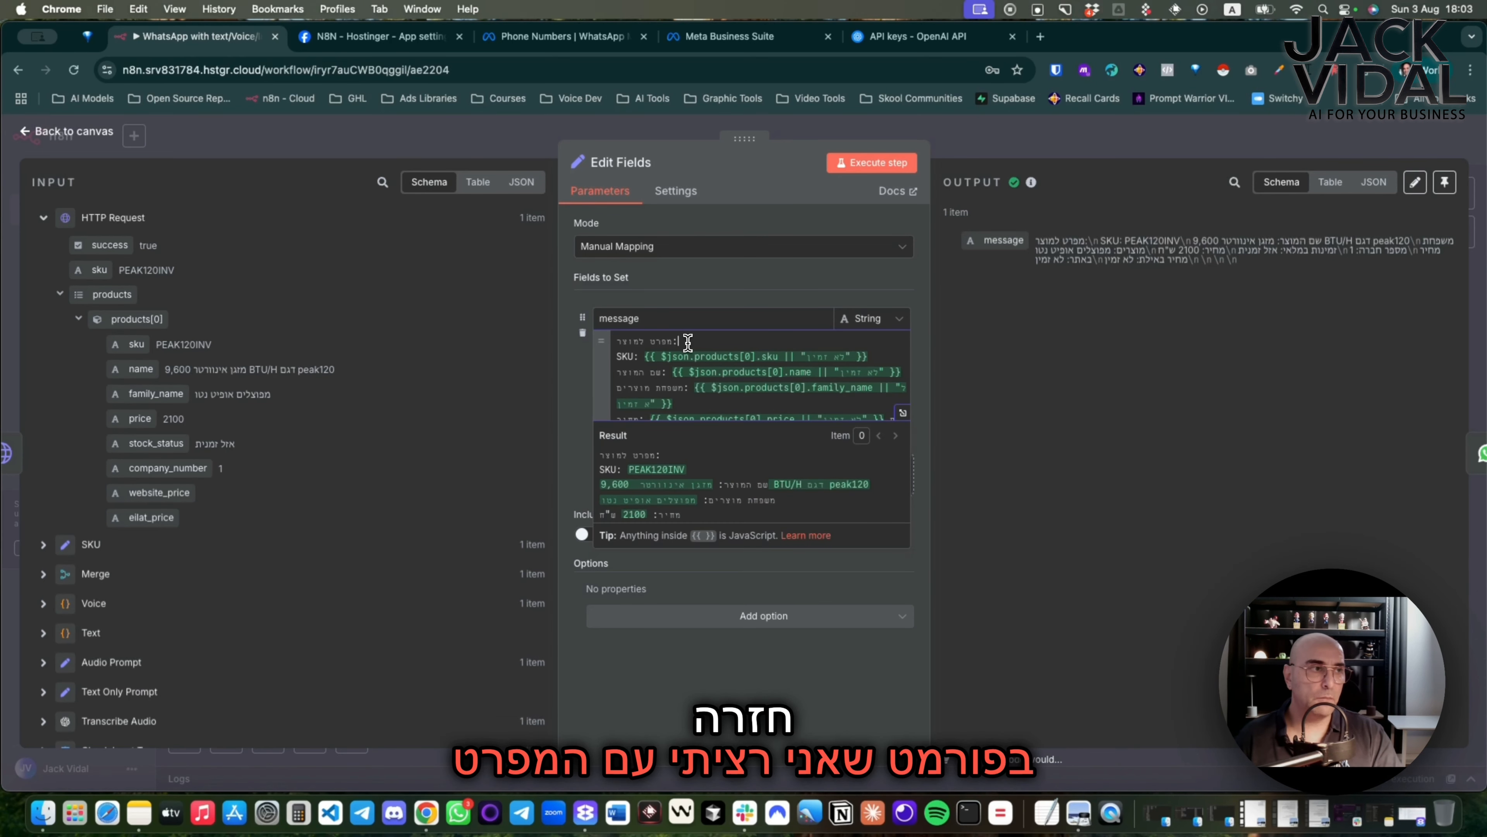
drag(688, 342, 616, 343)
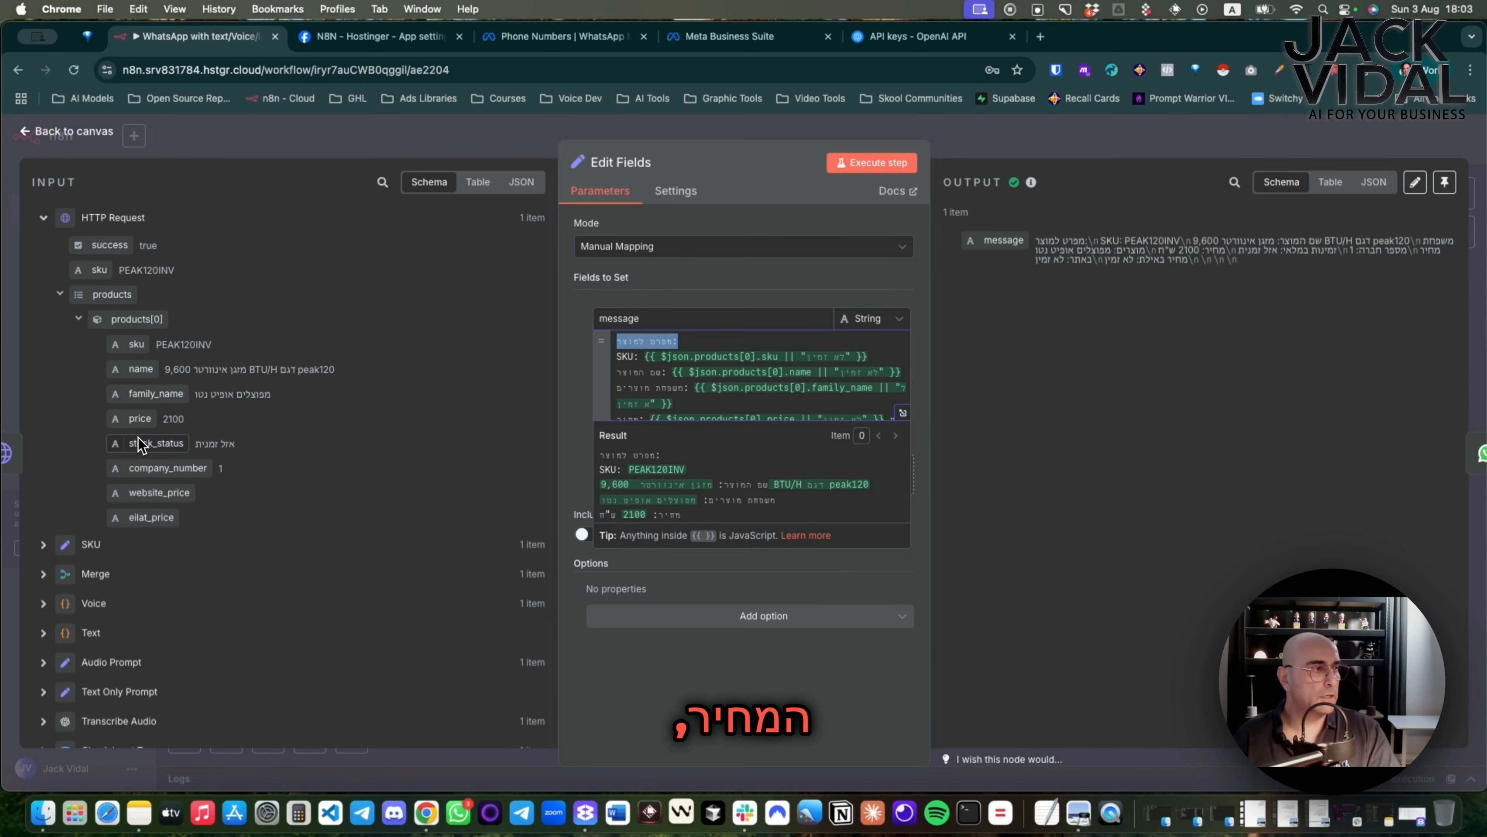
scroll(685, 388, down, 4)
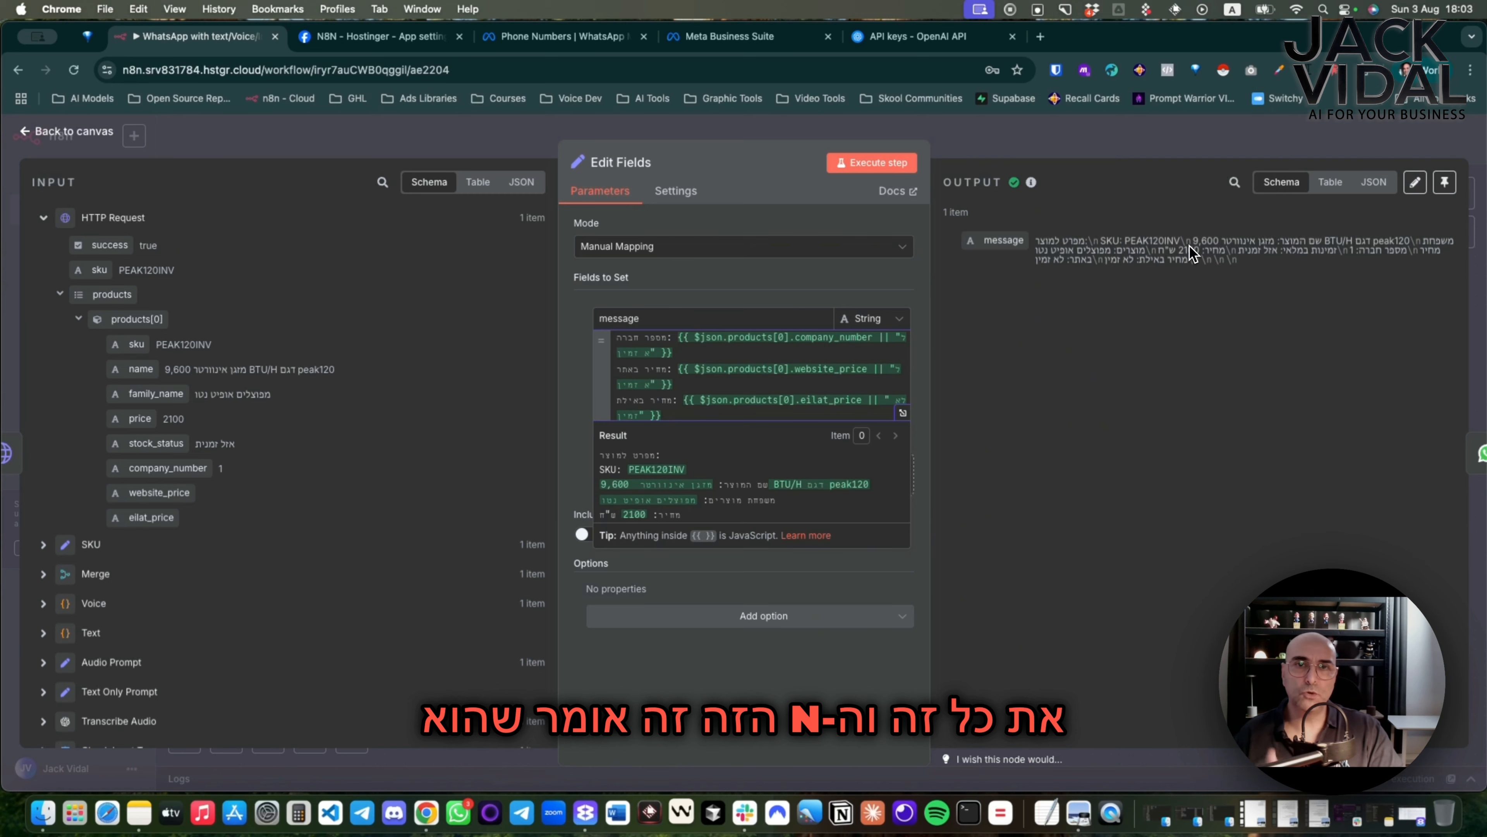
key(Escape)
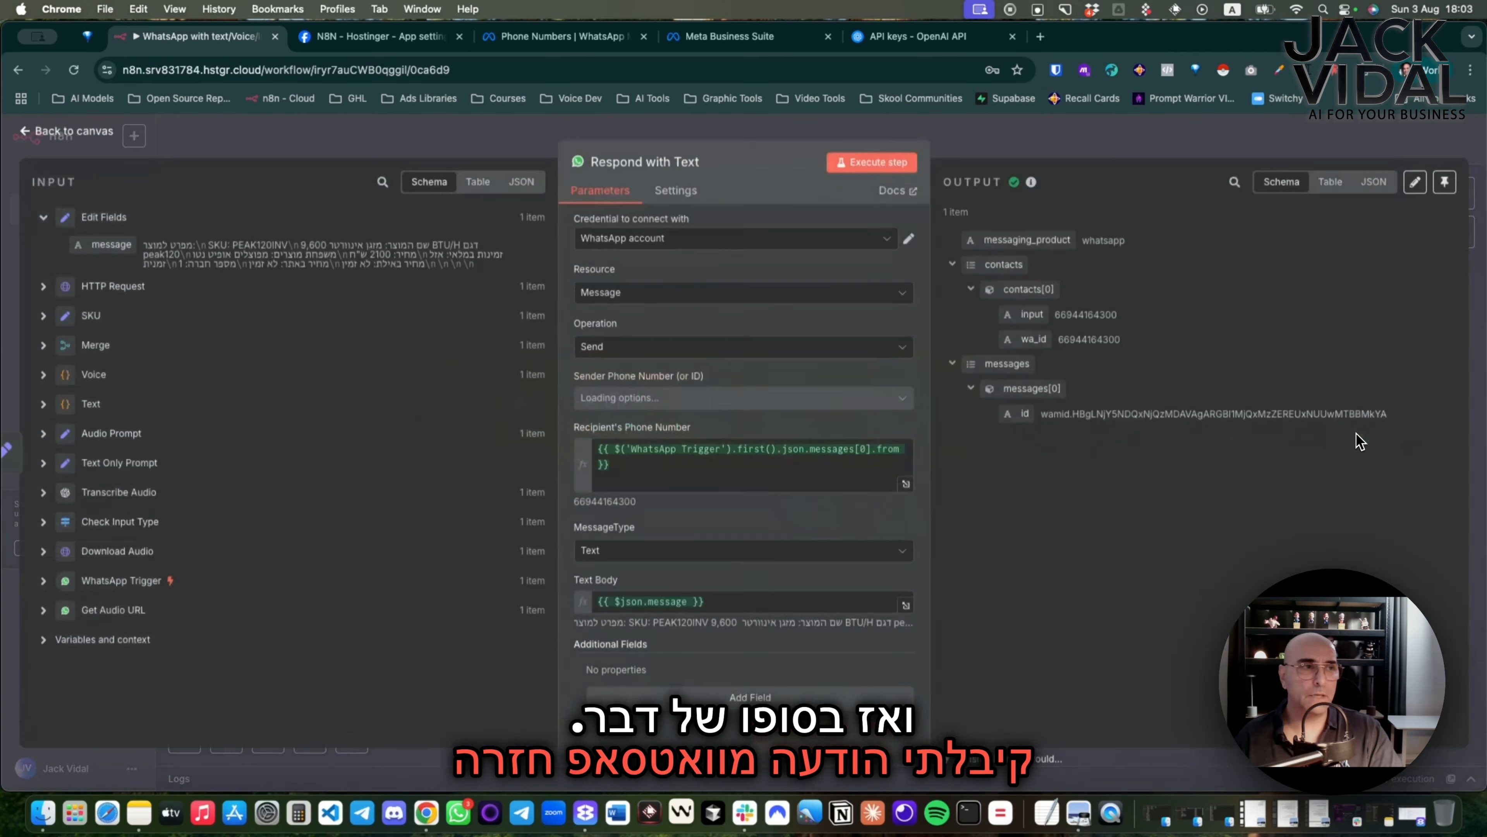
double_click(1359, 440)
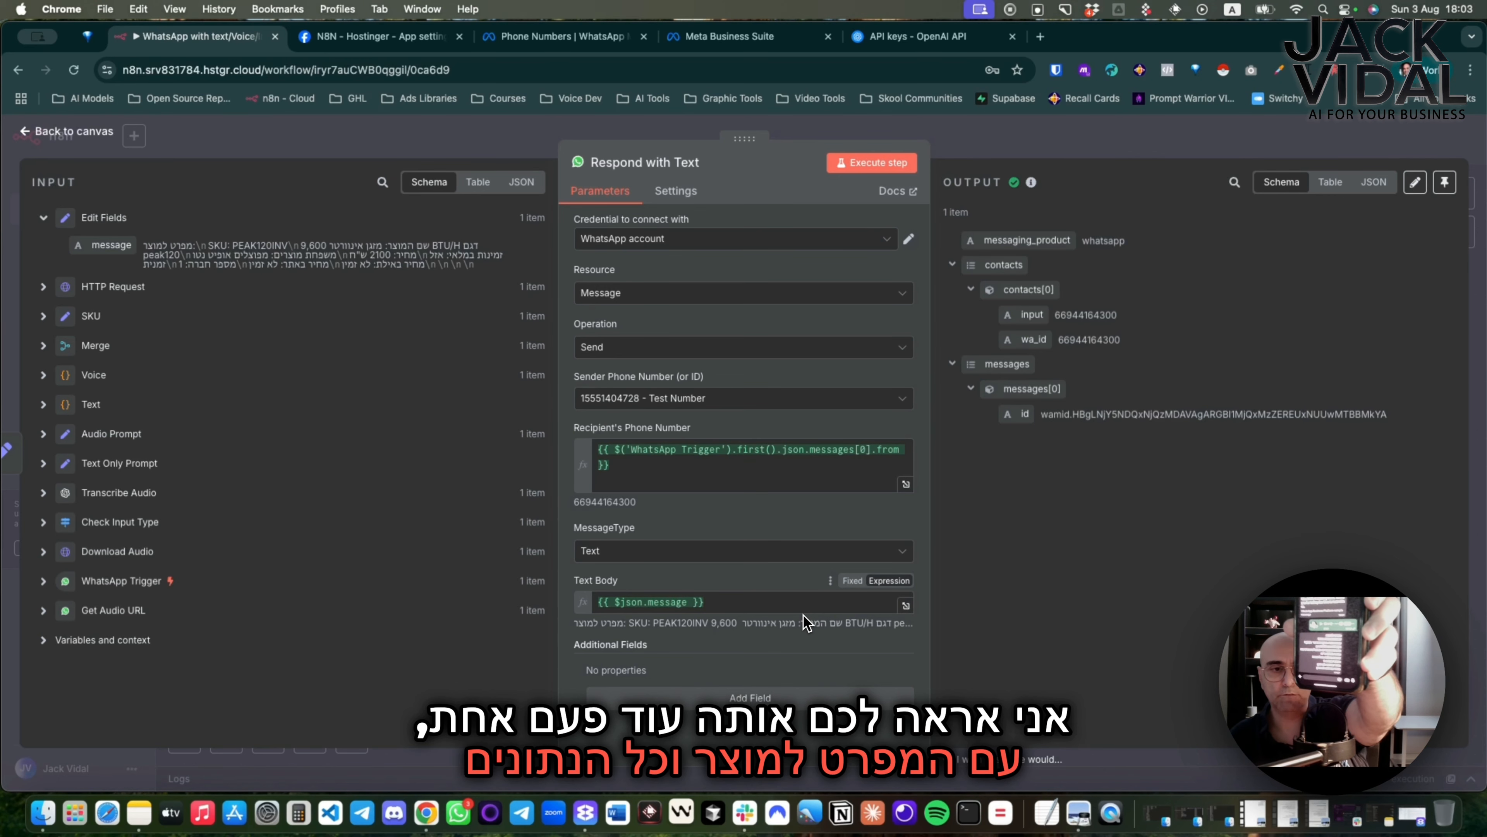
key(Escape)
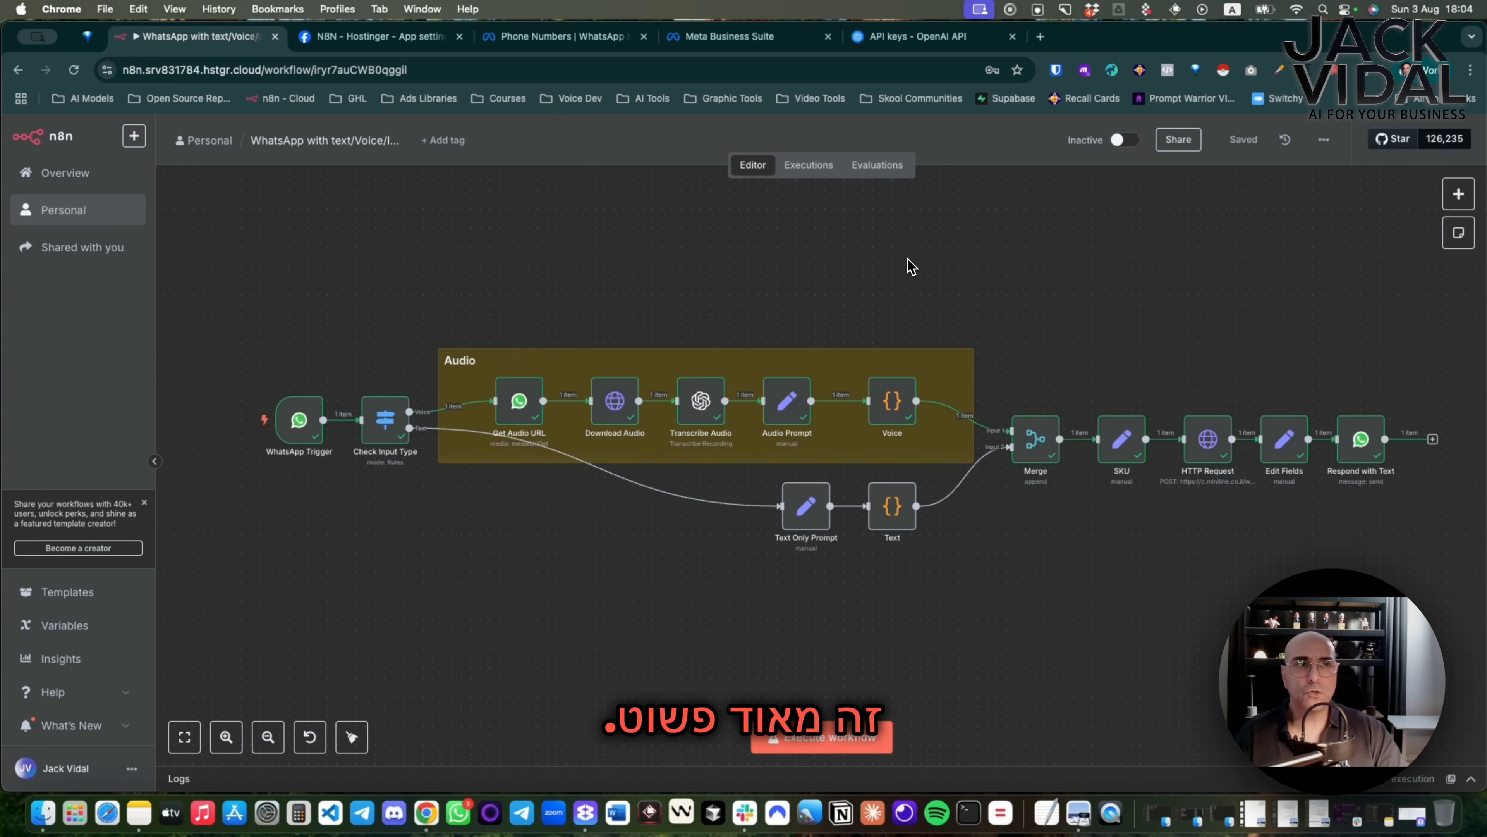
- Download the workflow as JSON, then reopen the options menu to show Import from File and dismiss it
click(1324, 144)
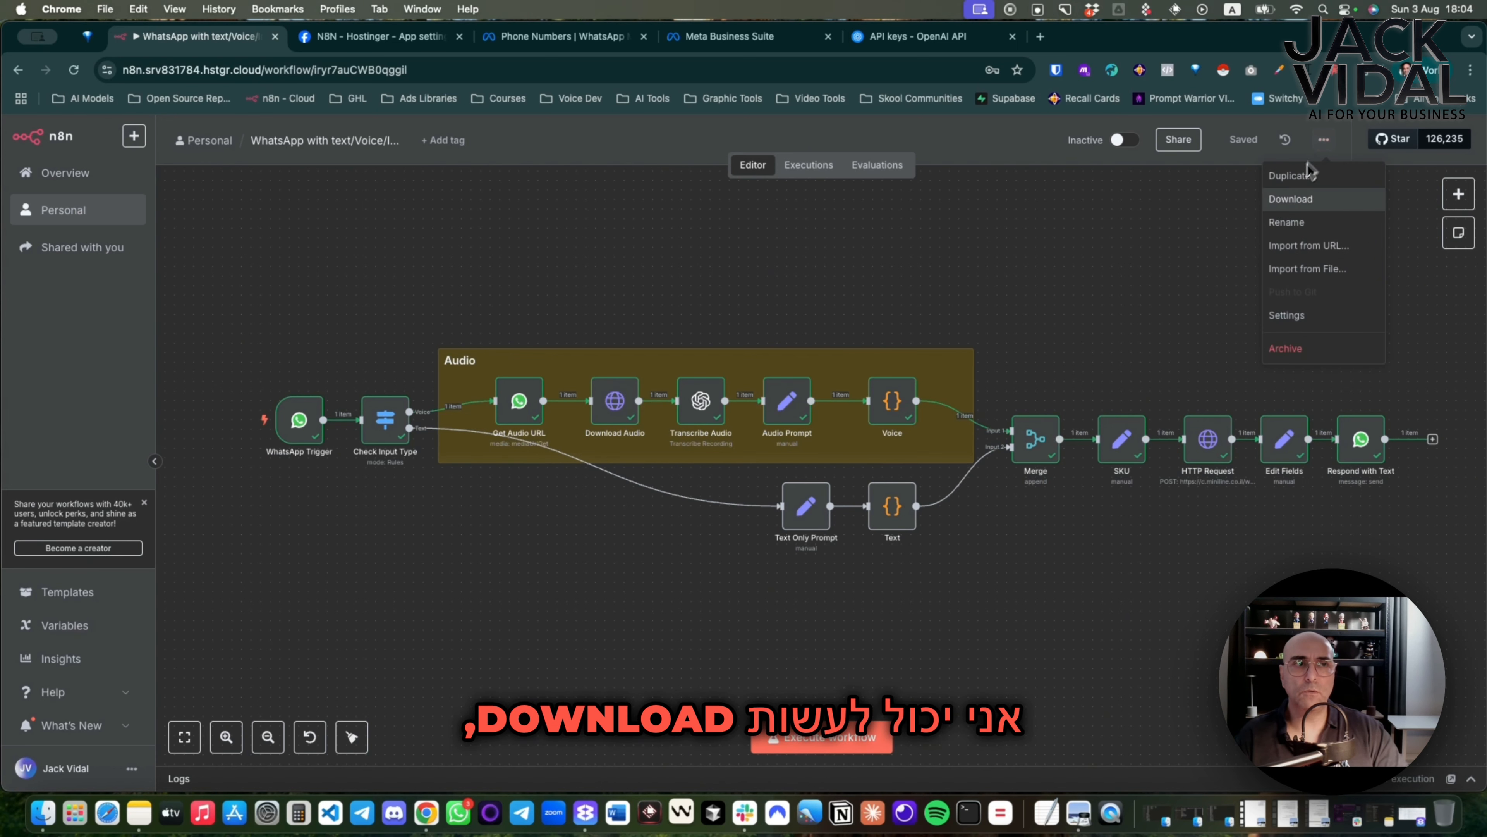
click(1291, 201)
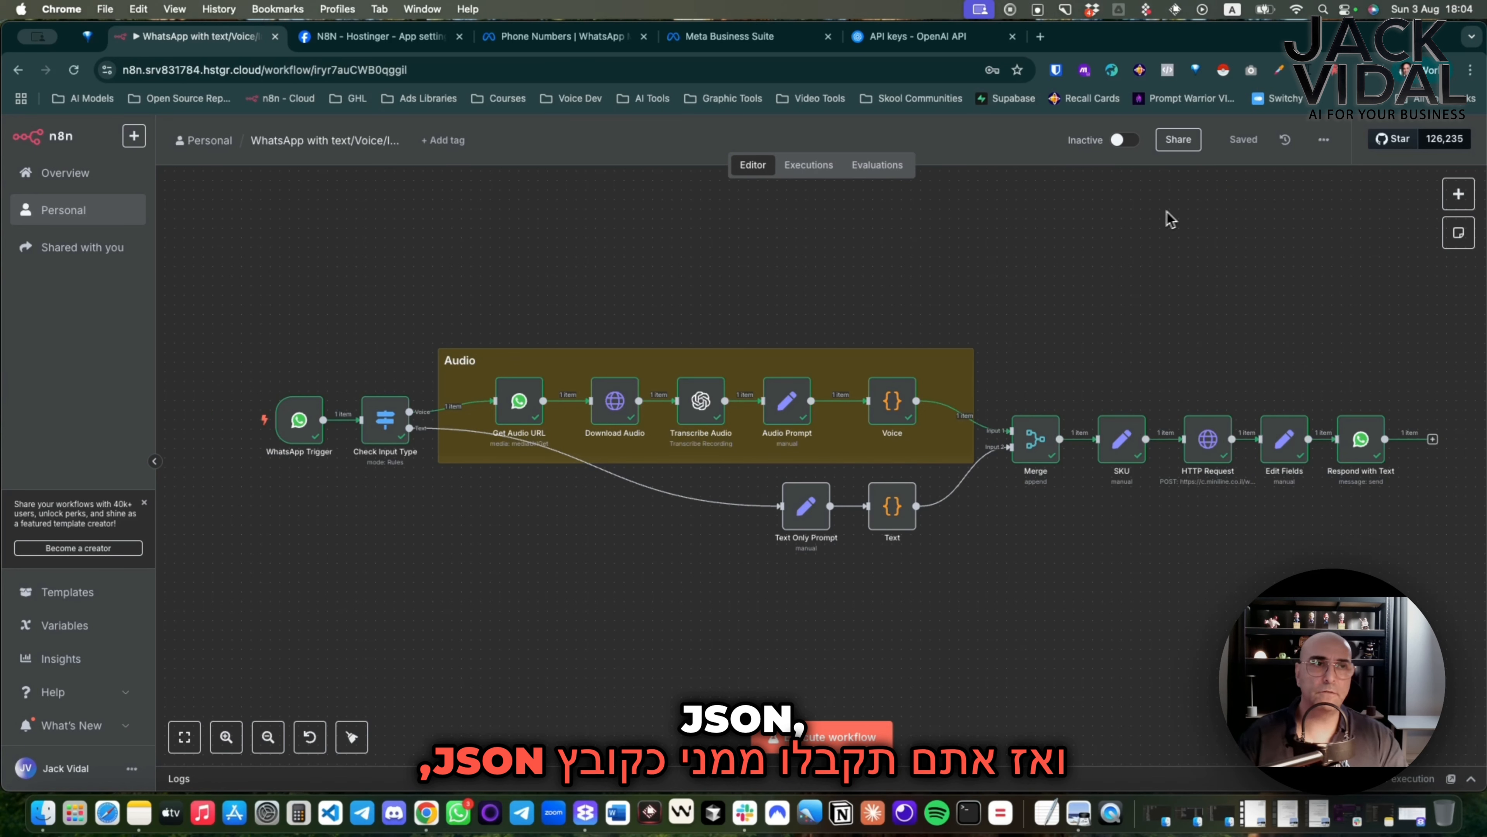
click(1326, 142)
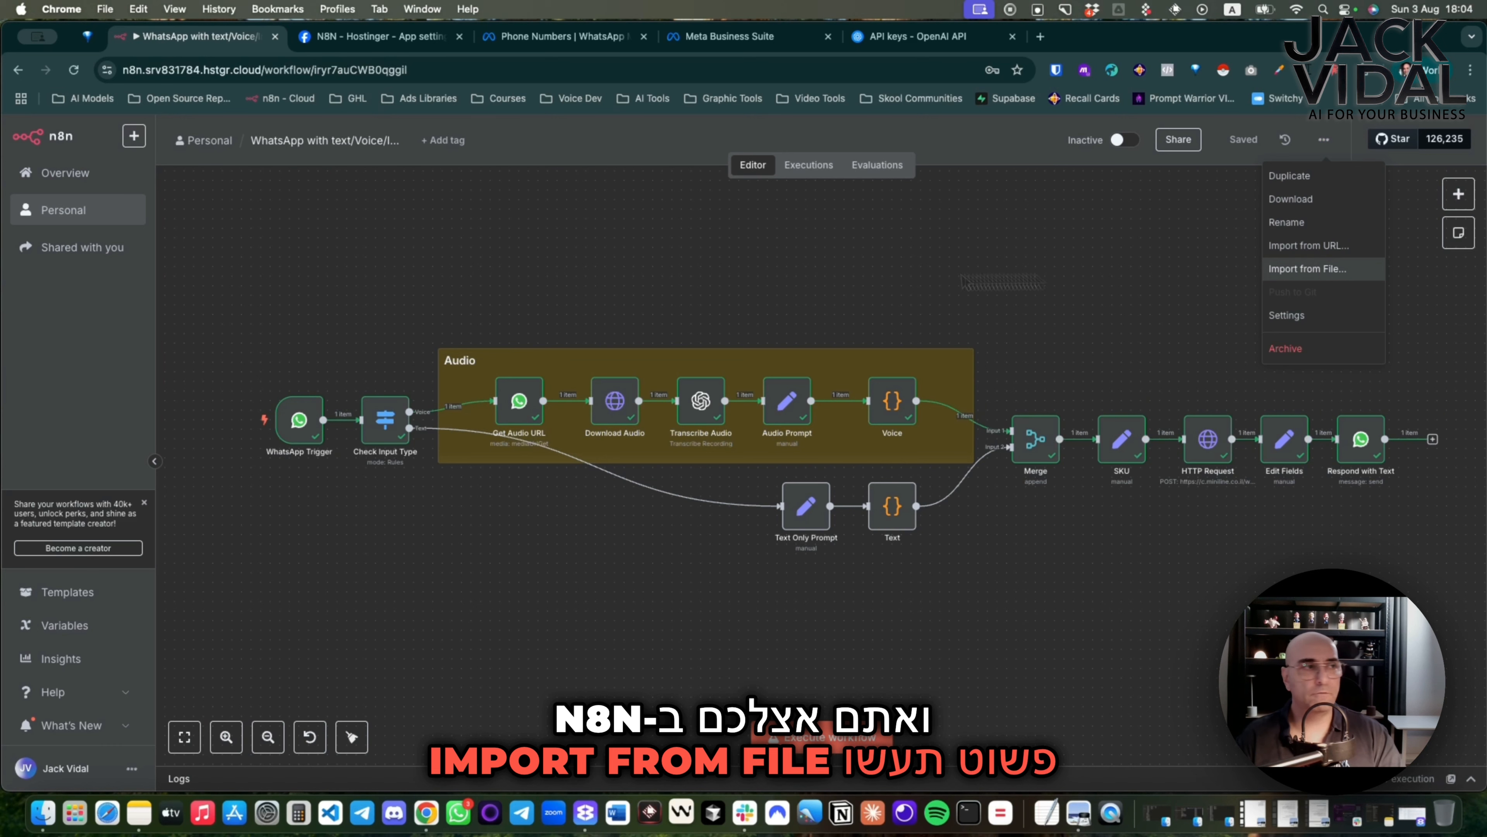
click(329, 289)
mouse_move(300, 425)
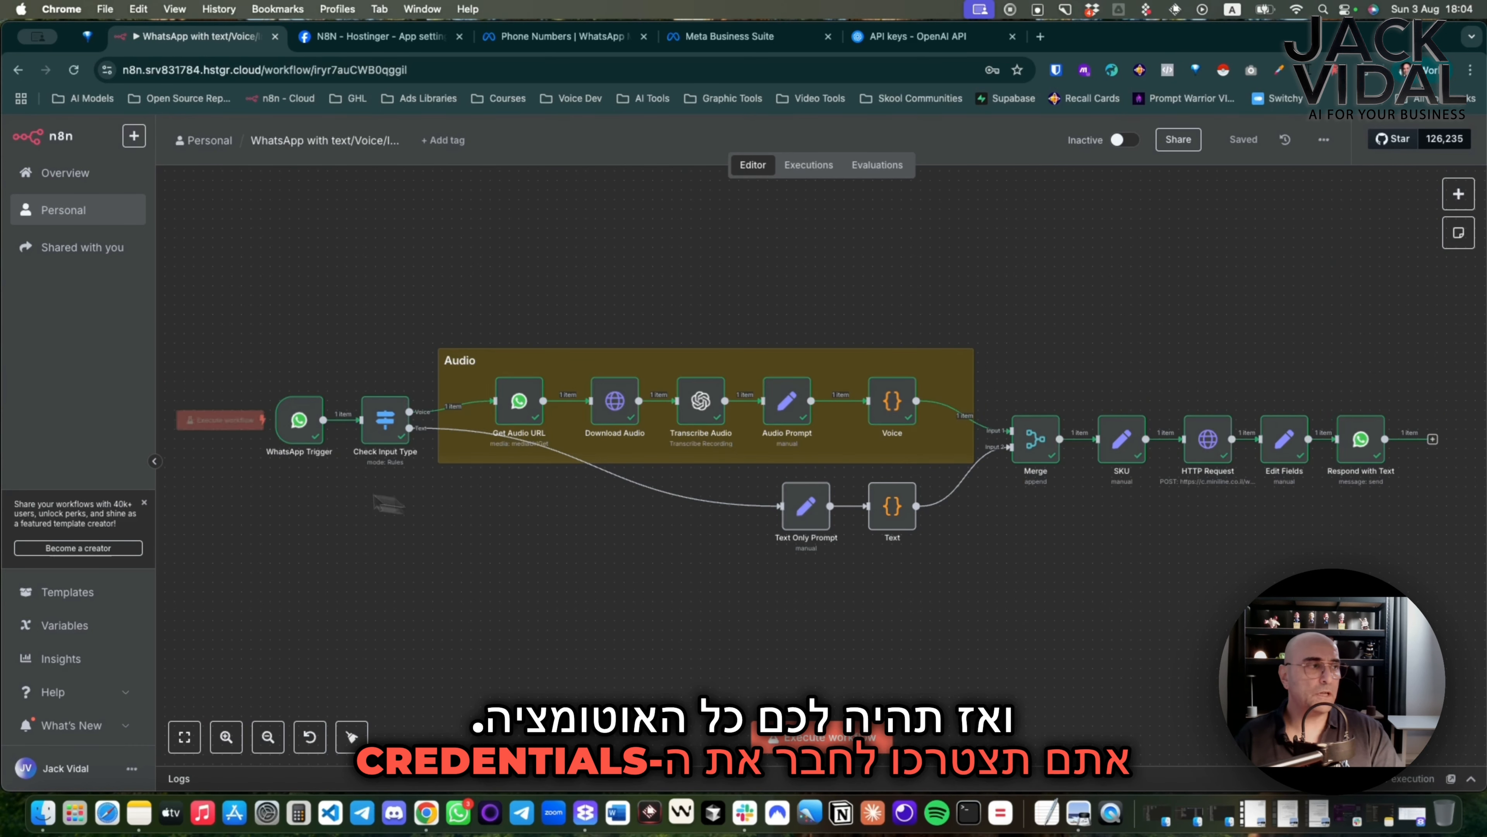